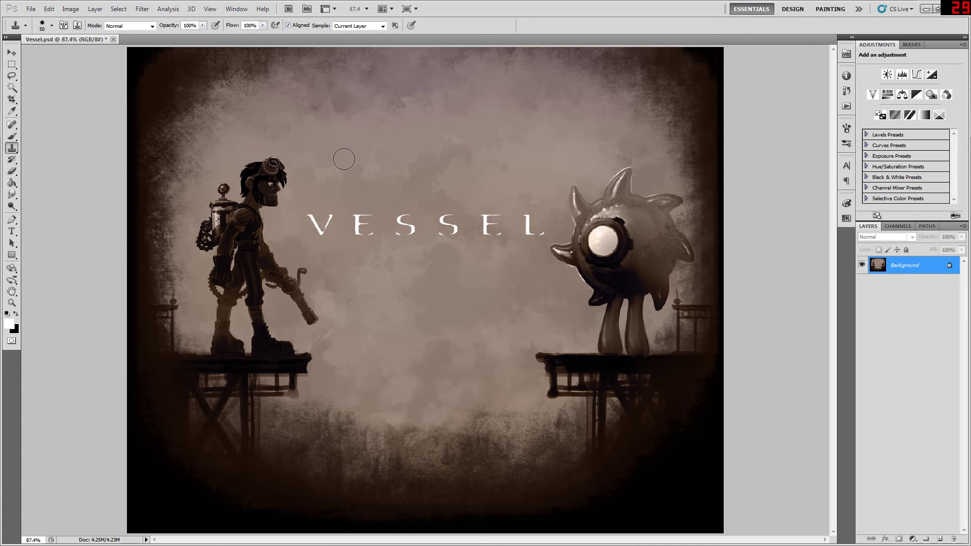
drag(267, 214, 273, 208)
key(ctrl+z)
drag(0, 15, 0, 15)
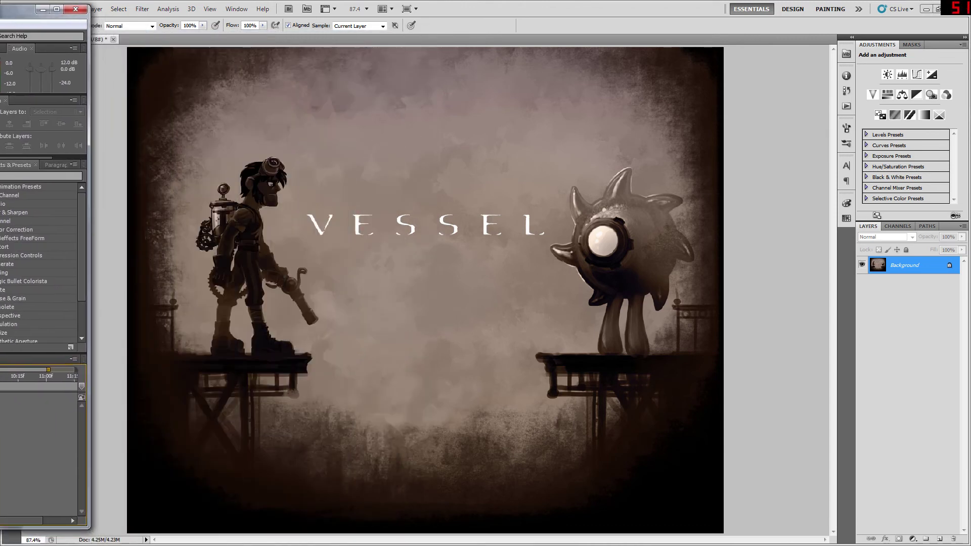
key(alt+Tab)
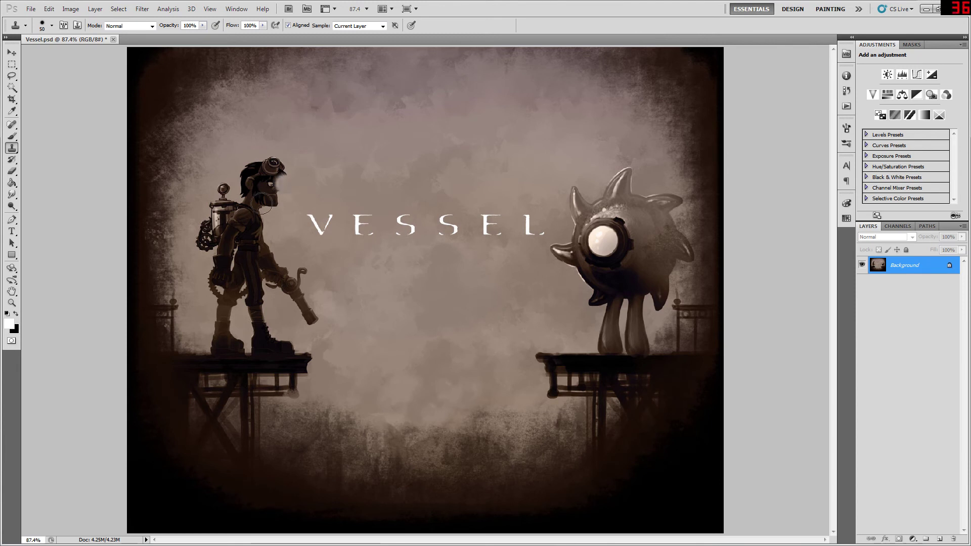
key(ctrl+z)
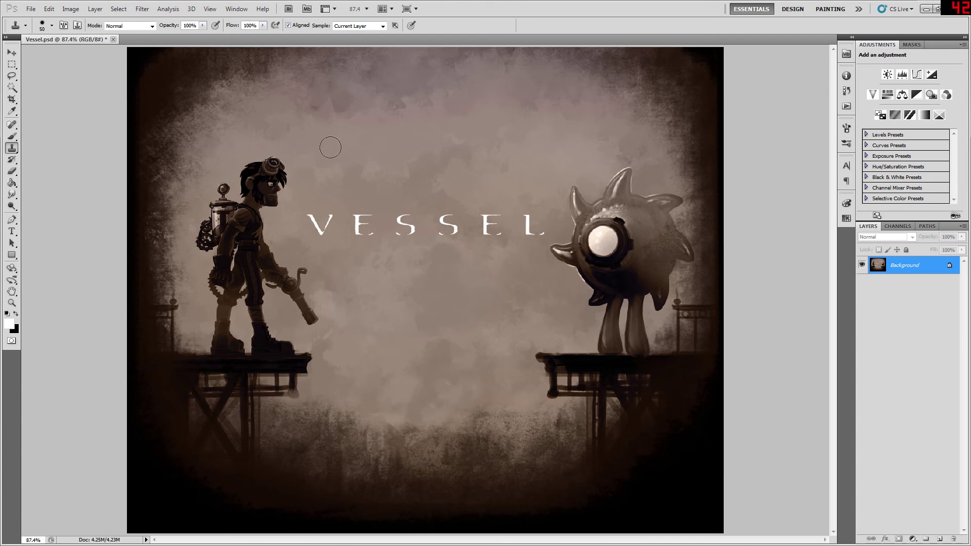
Clone the plain background over the standing character's face and hair with the 50 px Clone Stamp
alt+click(245, 197)
mouse_move(273, 190)
mouse_down()
mouse_move(274, 172)
mouse_move(270, 202)
mouse_up()
key(ctrl+z)
alt+click(338, 141)
mouse_move(278, 168)
mouse_down()
mouse_move(274, 179)
mouse_move(256, 165)
mouse_move(286, 174)
mouse_move(283, 167)
mouse_move(269, 194)
mouse_move(260, 161)
mouse_move(251, 176)
mouse_move(275, 188)
mouse_move(286, 171)
mouse_up()
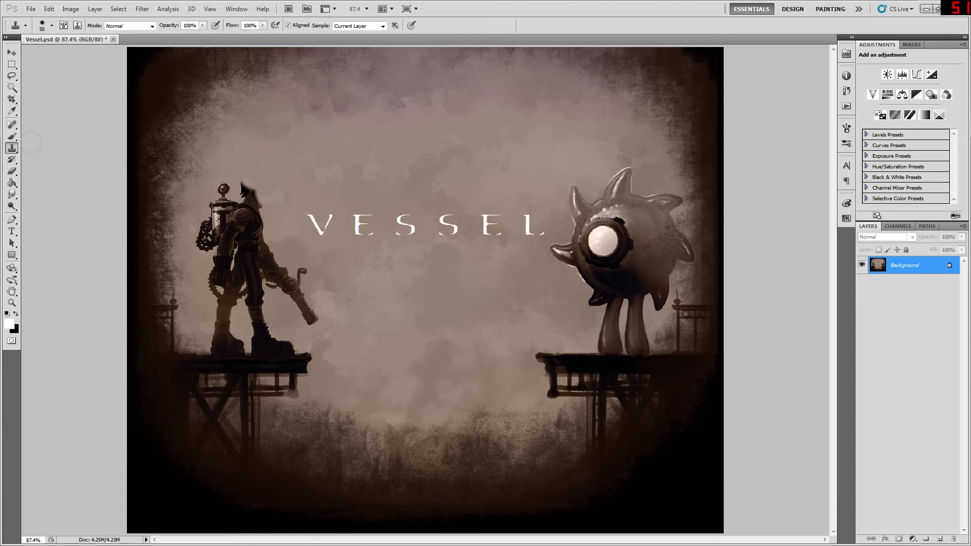
click(11, 136)
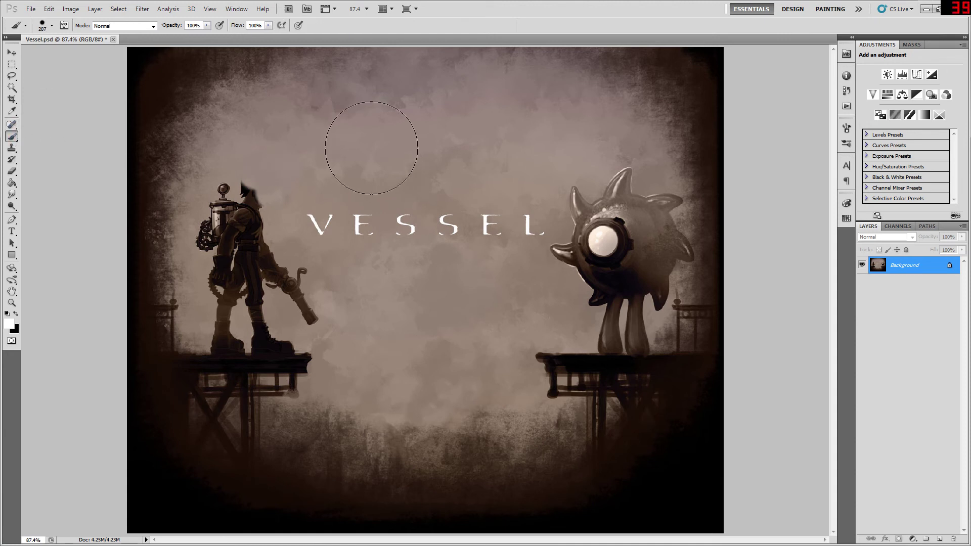
key(bracketleft)
key(bracketleft)
key(bracketleft)
alt+click(353, 146)
mouse_move(327, 161)
mouse_down()
mouse_move(258, 175)
mouse_move(248, 189)
mouse_move(291, 216)
mouse_move(273, 167)
mouse_up()
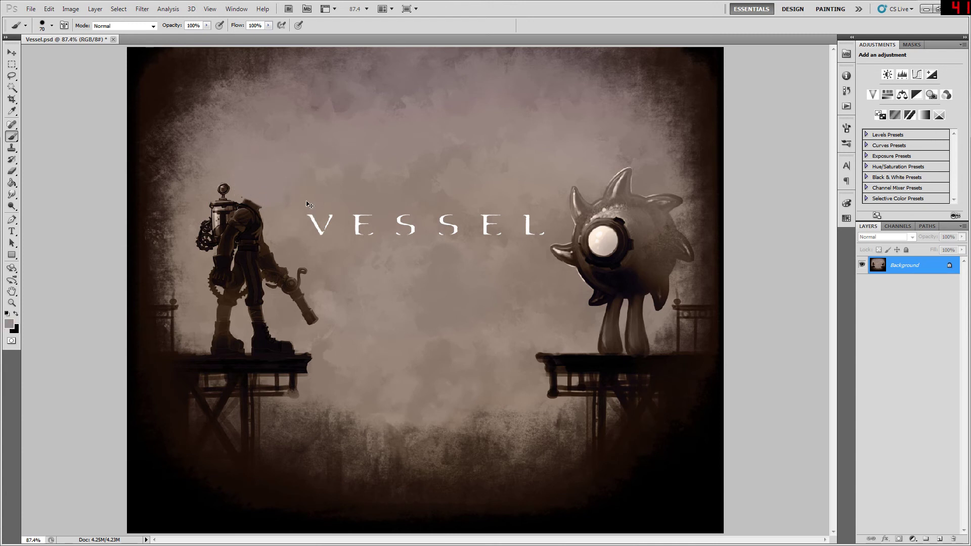
key(ctrl+z)
Clone out the remaining hair and neck with the Clone Stamp so the character is headless down to the shoulders
click(11, 147)
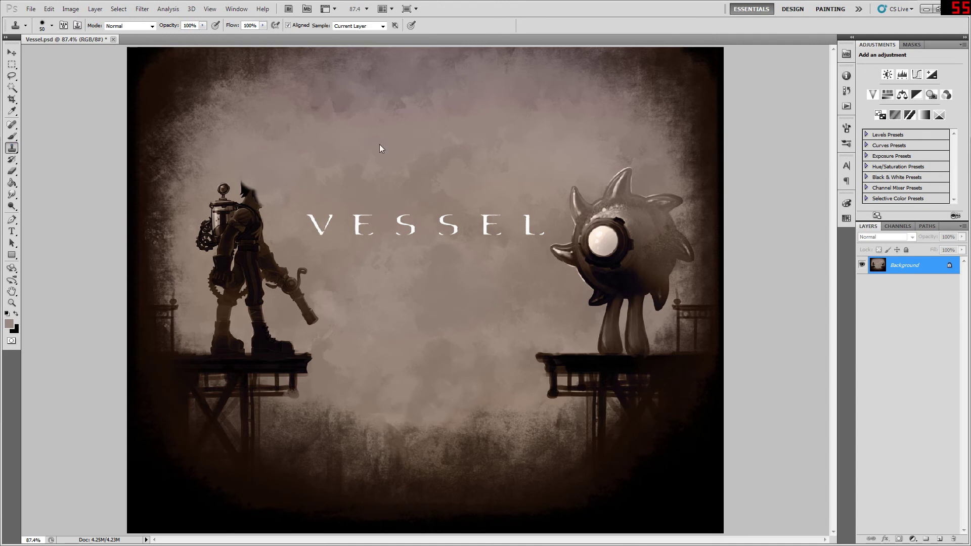
mouse_move(245, 179)
mouse_down()
mouse_move(264, 199)
mouse_move(244, 188)
mouse_up()
alt+click(341, 138)
mouse_move(247, 156)
mouse_down()
mouse_move(246, 169)
mouse_move(289, 161)
mouse_move(294, 179)
mouse_move(257, 184)
mouse_move(267, 184)
mouse_up()
alt+click(352, 172)
alt+click(458, 170)
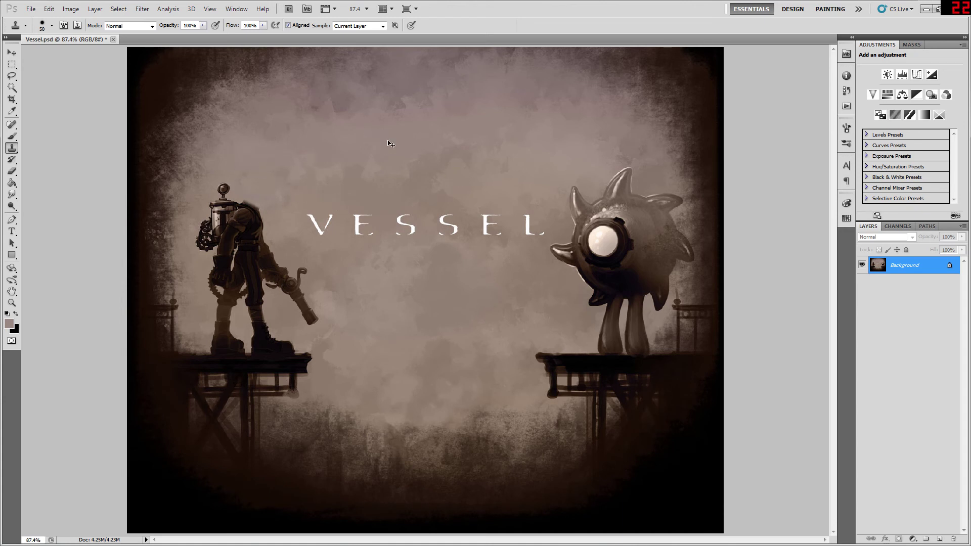
click(482, 182)
Save the retouched Vessel.psd and switch to the After Effects project
click(31, 9)
click(48, 155)
drag(0, 56, 709, 12)
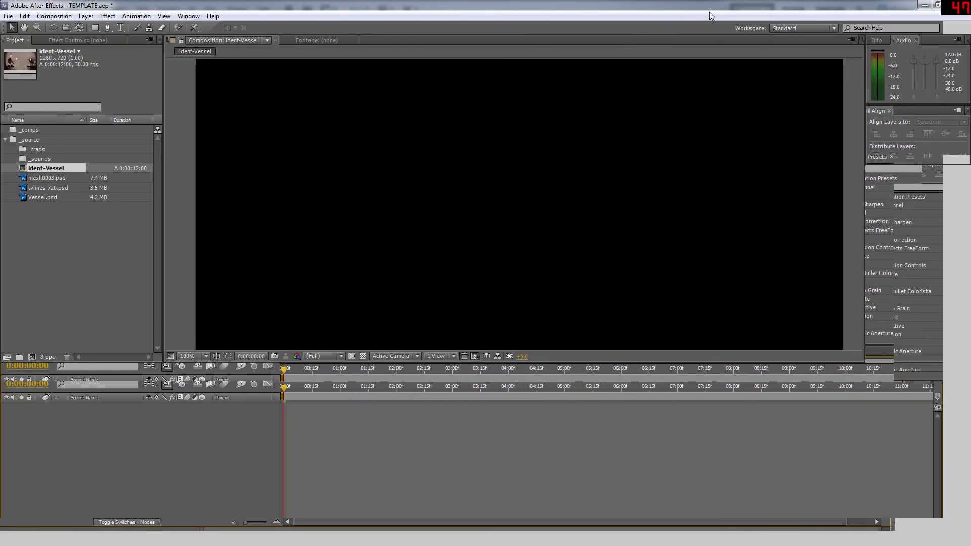
Save the project under the new name ident-vessel in the _Idents folder
click(8, 16)
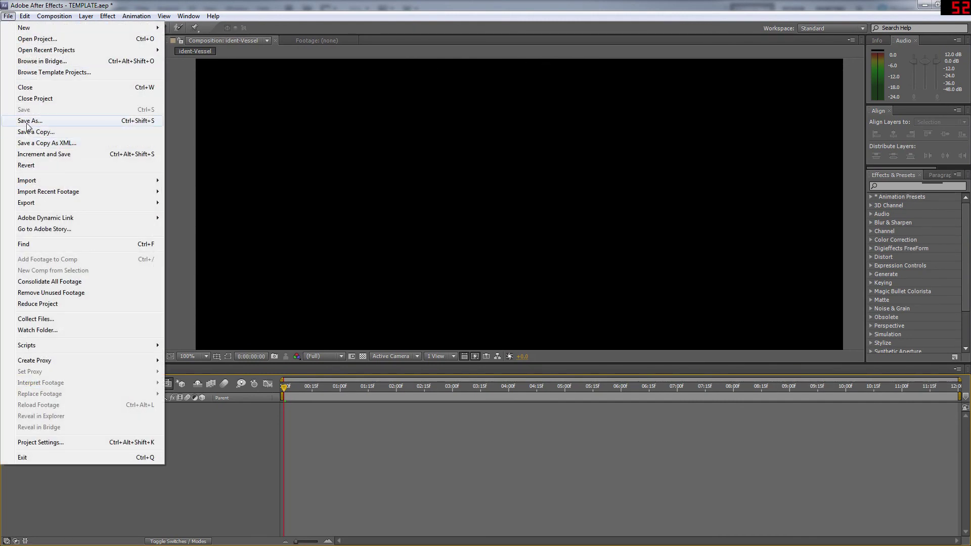
click(56, 121)
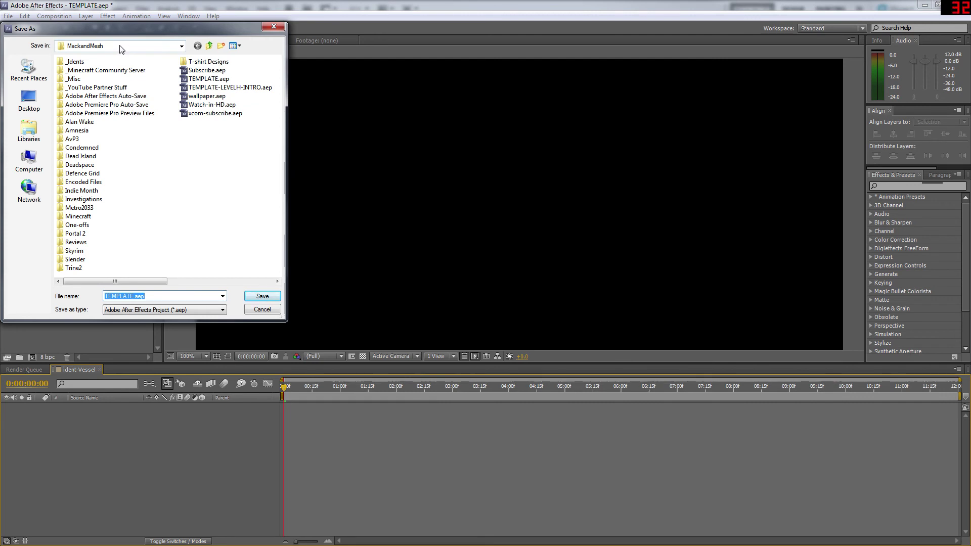
double_click(75, 62)
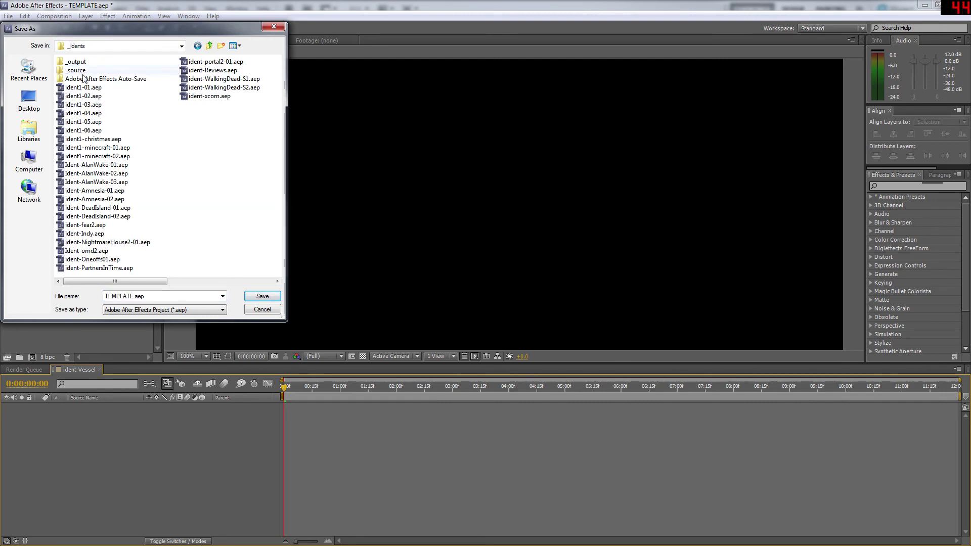
click(123, 297)
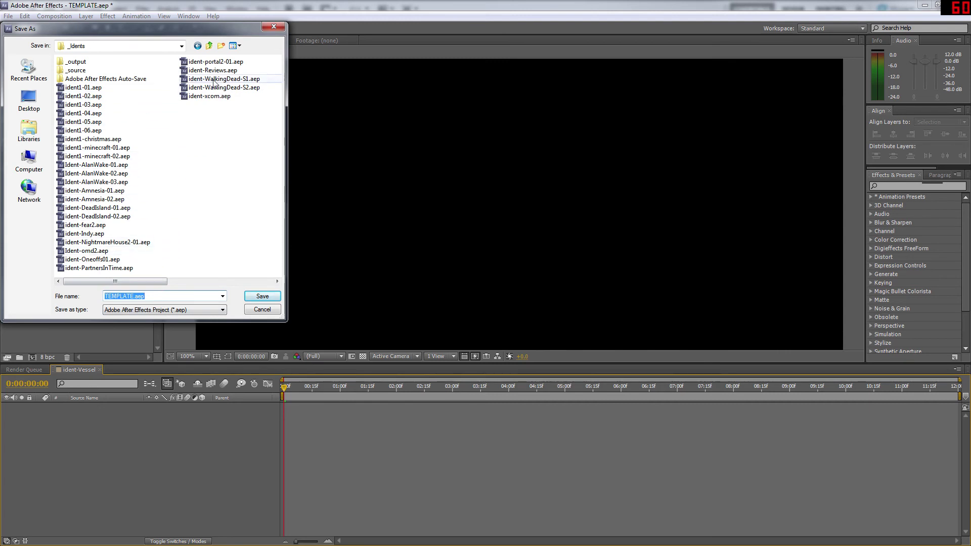
text(idne)
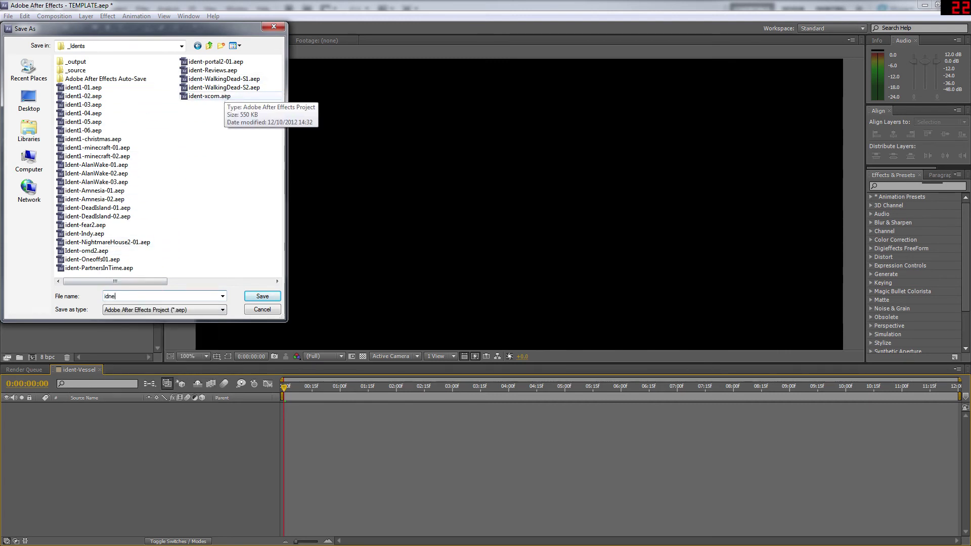
text(t)
key(BackSpace)
key(BackSpace)
key(BackSpace)
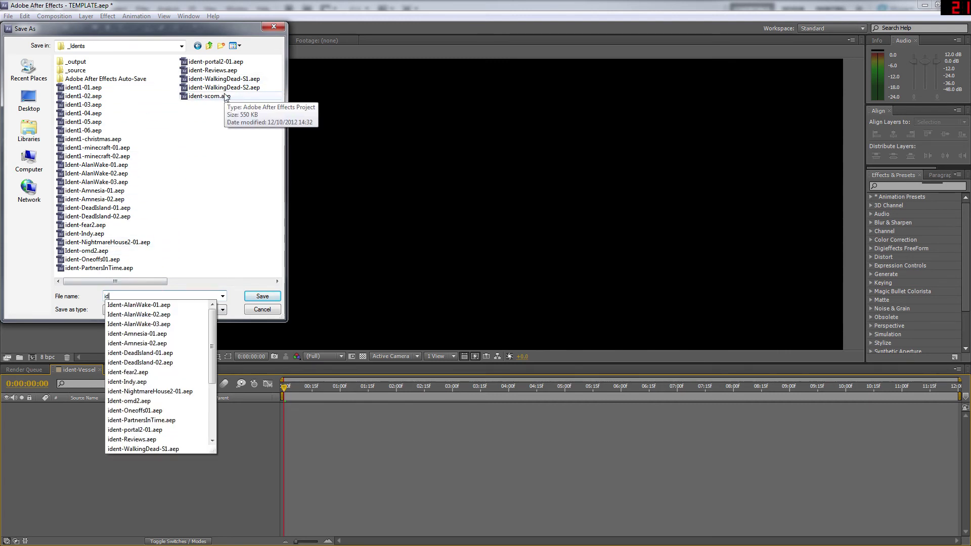
text(ent-vessel)
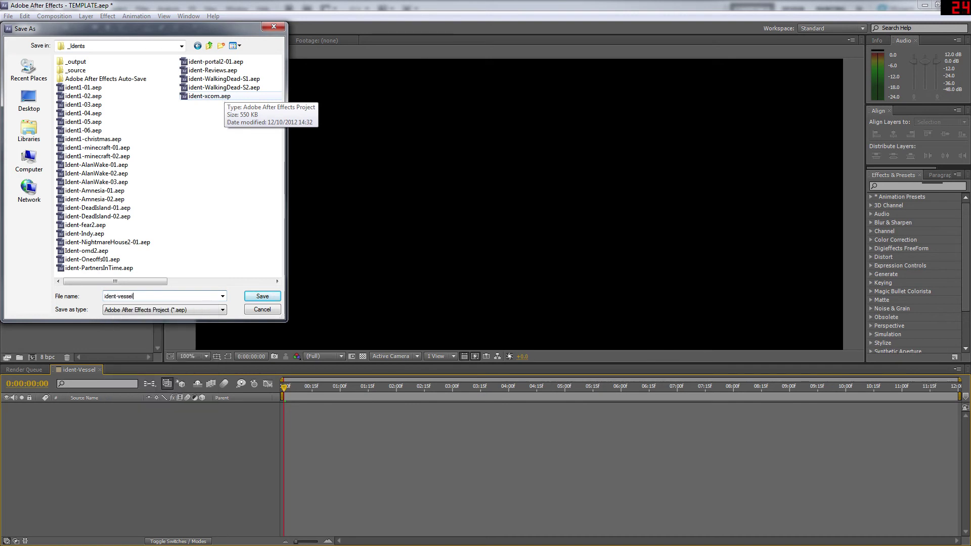
key(Return)
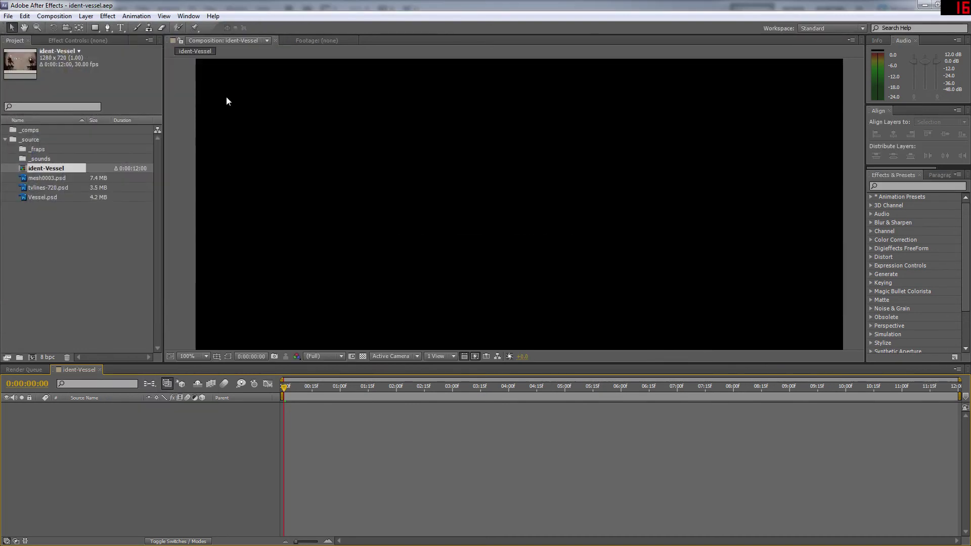
Add the mesh0003.psd face image to the ident-Vessel composition
click(49, 256)
click(42, 178)
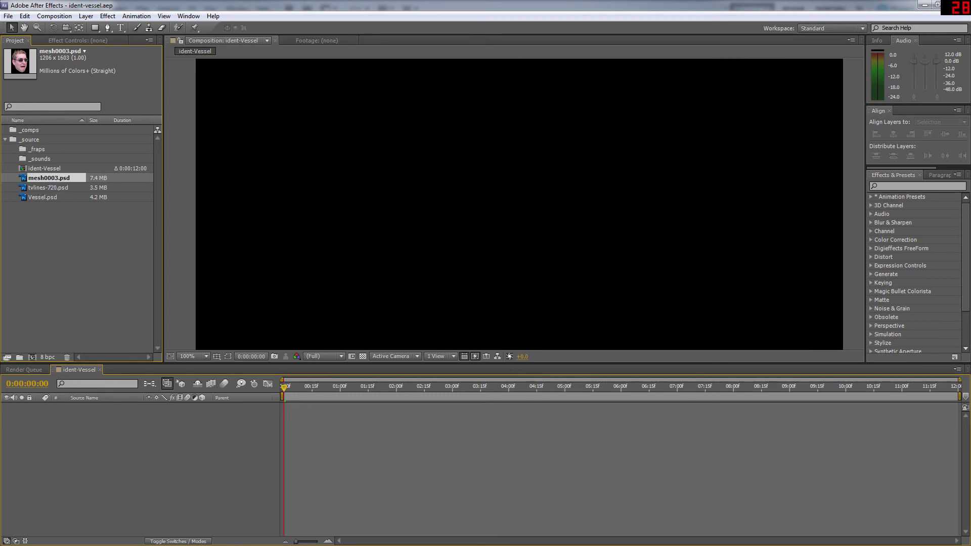
drag(37, 177, 504, 202)
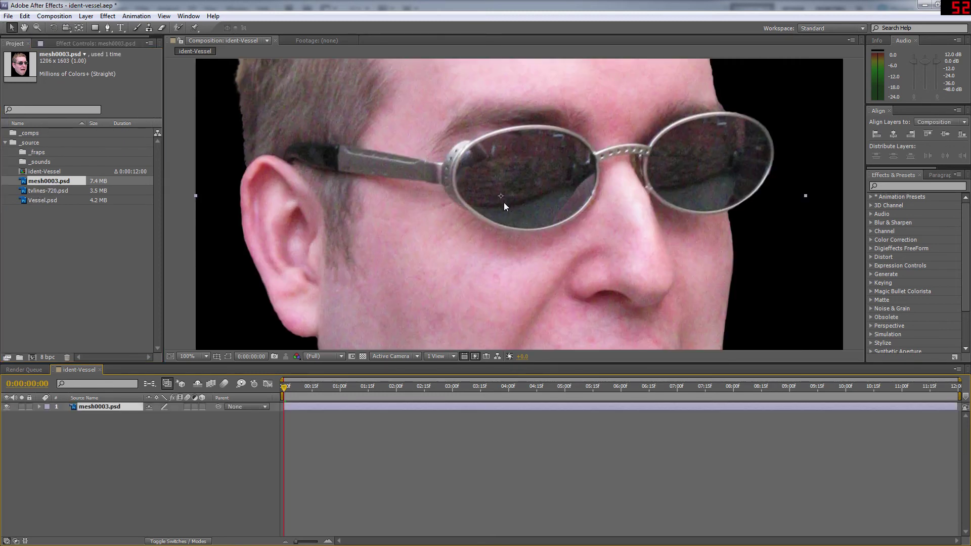
scroll(503, 202, down, 2)
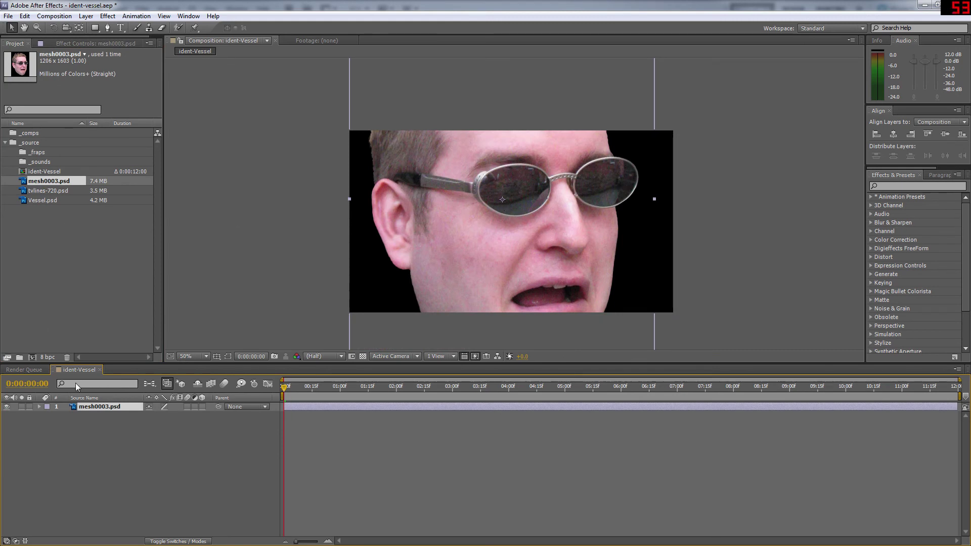
Scale the face layer to 43% and move it down and left so the whole head fits in the frame
key(s)
drag(162, 415, 133, 416)
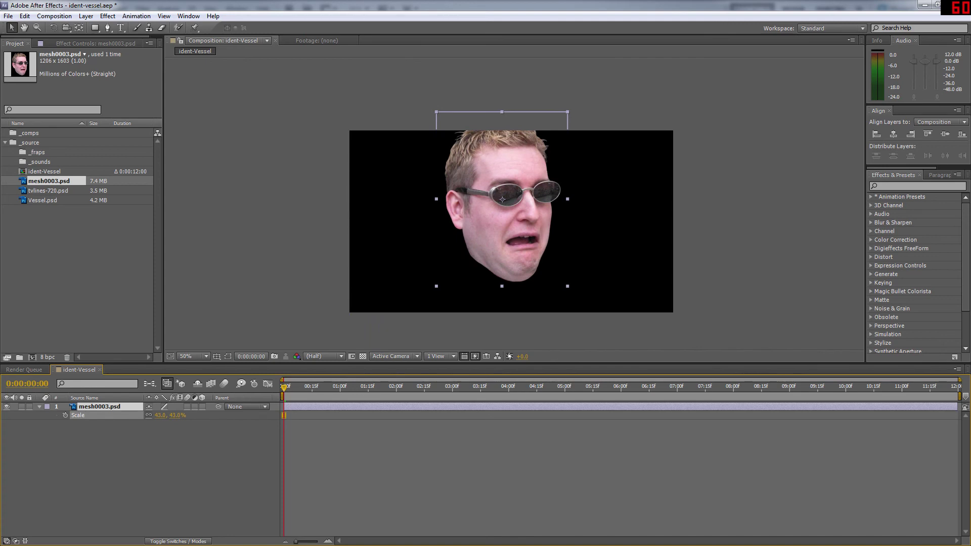
key(Return)
drag(480, 174, 458, 204)
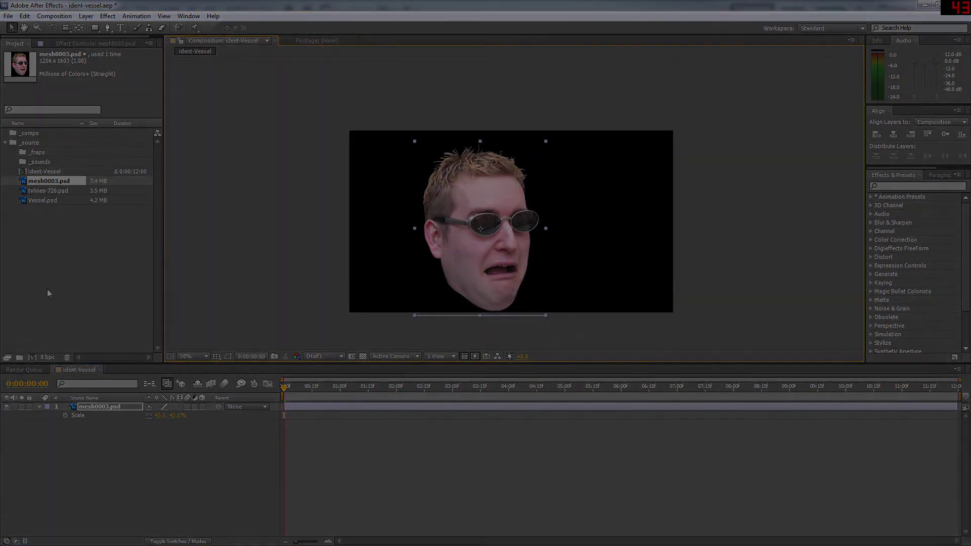
Add Vessel.psd beneath the face layer as the background and shift it slightly downward
drag(43, 200, 106, 463)
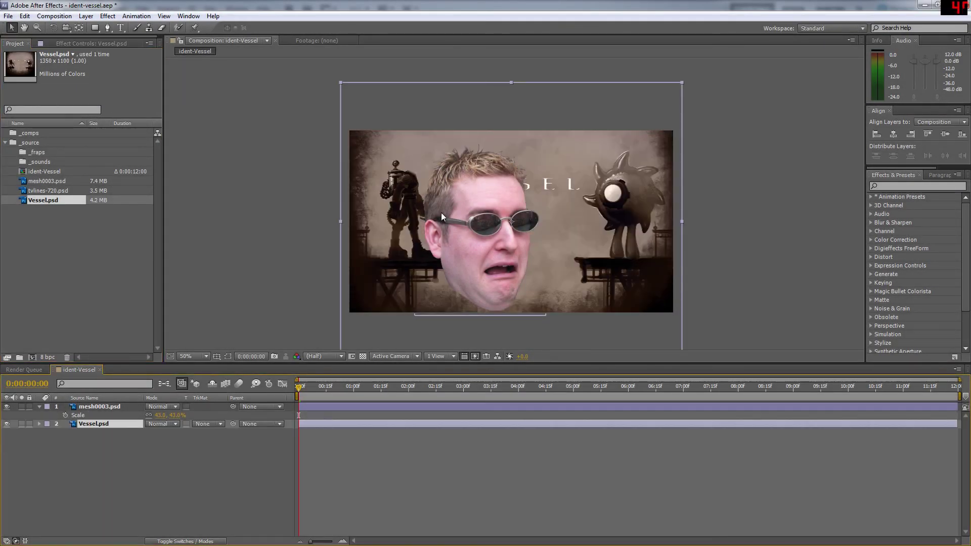
drag(390, 227, 390, 232)
Move the anchor point of the mesh0003.psd layer to the base of the chin with the Pan Behind tool
click(99, 407)
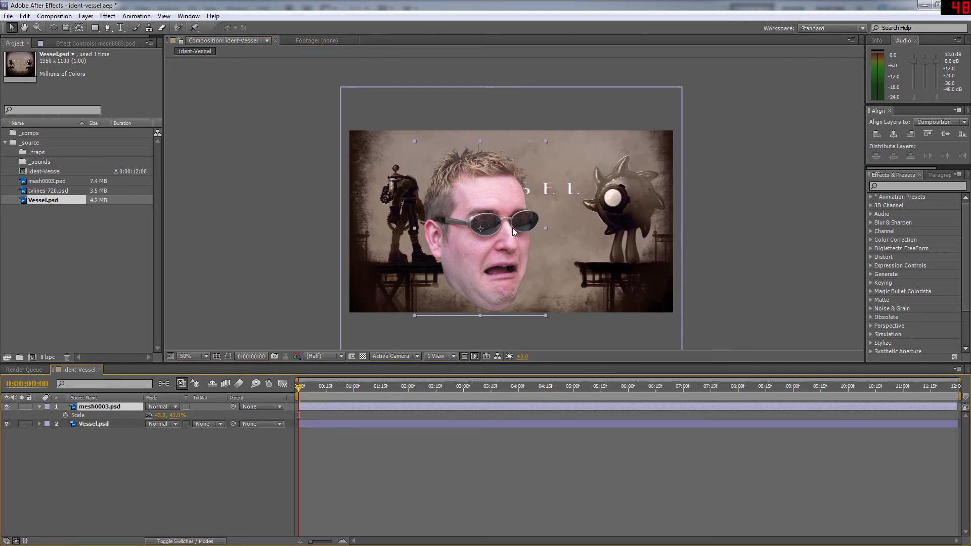
key(y)
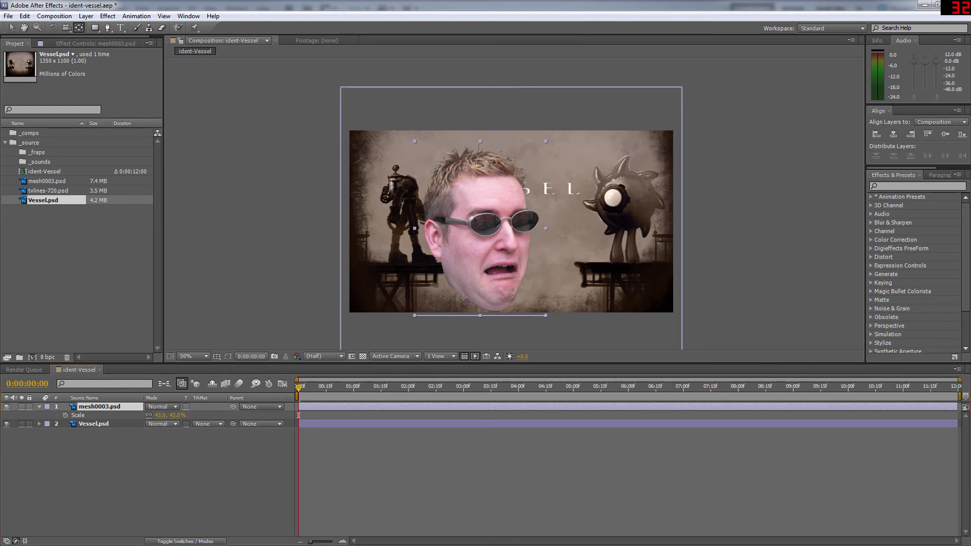
click(11, 28)
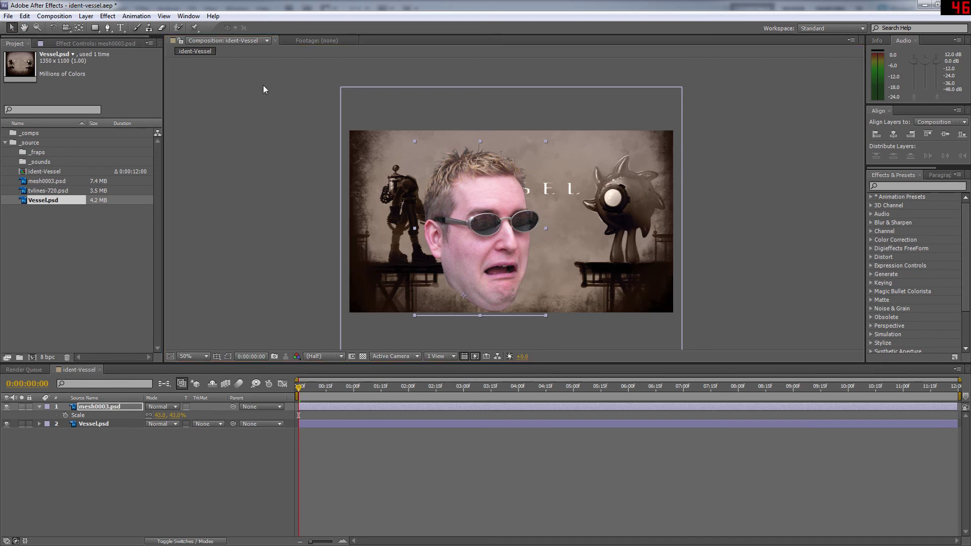
Shrink the face to about 21.1% and place its chin over the headless character's shoulders
drag(542, 150, 505, 219)
drag(480, 263, 416, 162)
scroll(390, 191, up, 1)
drag(342, 137, 408, 174)
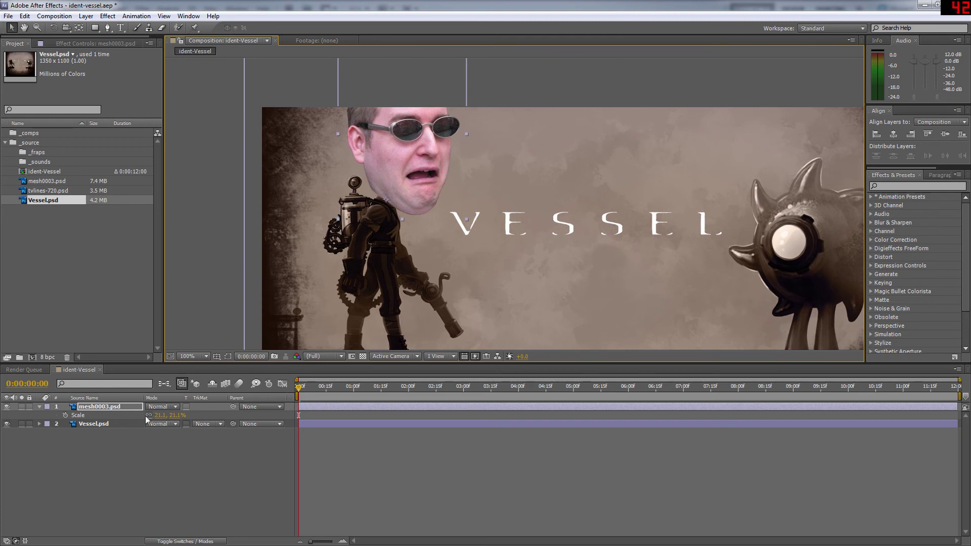
Scale the face layer down to 9.7% and fit it onto the character's neck
drag(160, 416, 107, 415)
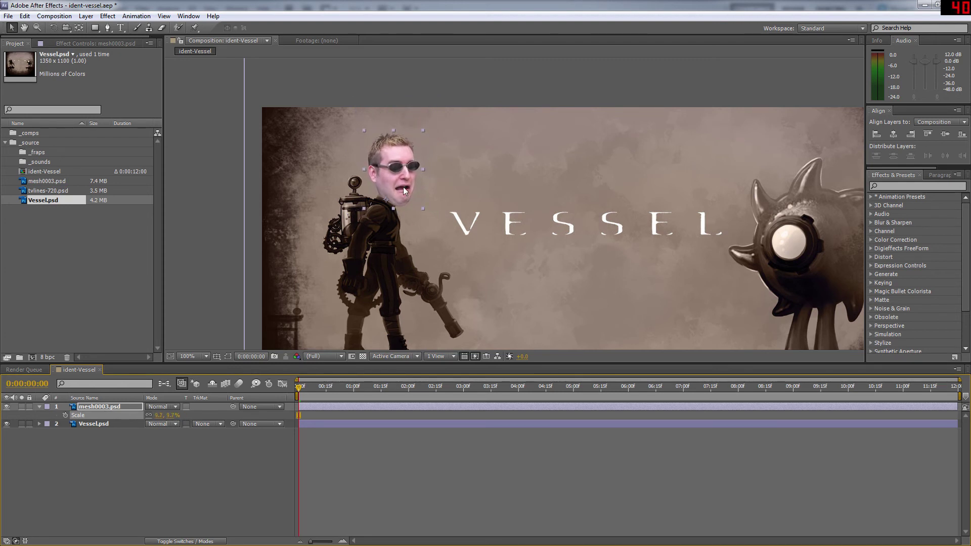
drag(403, 188, 403, 186)
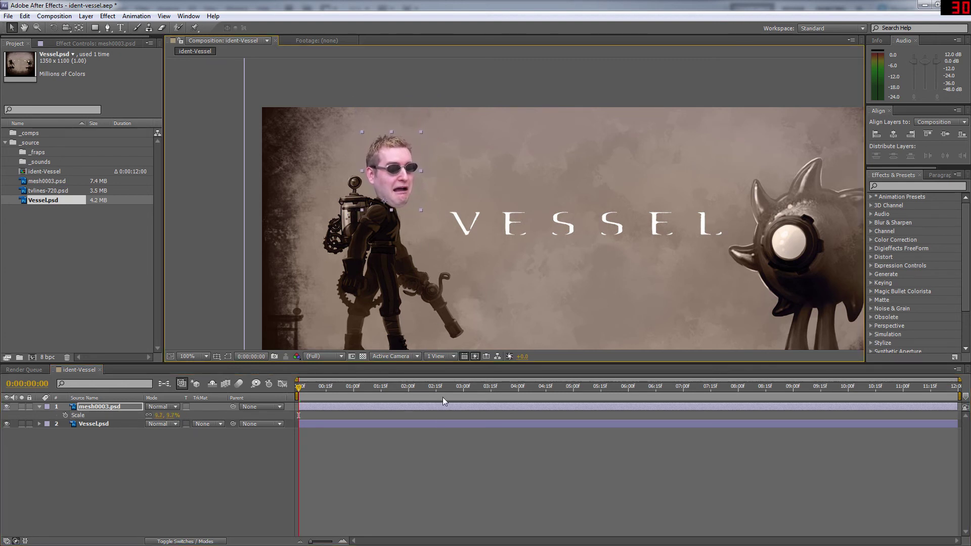
key(space)
drag(515, 263, 480, 217)
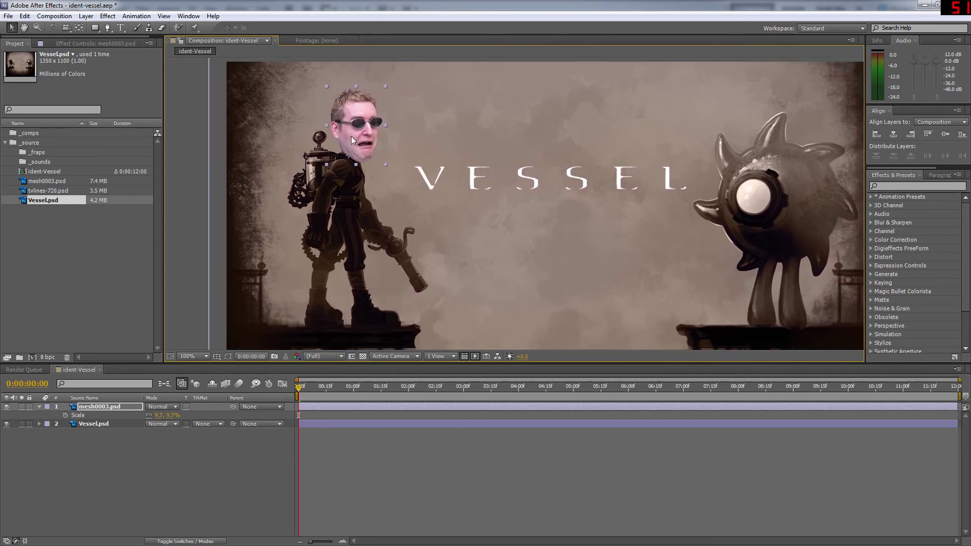
drag(351, 136, 350, 137)
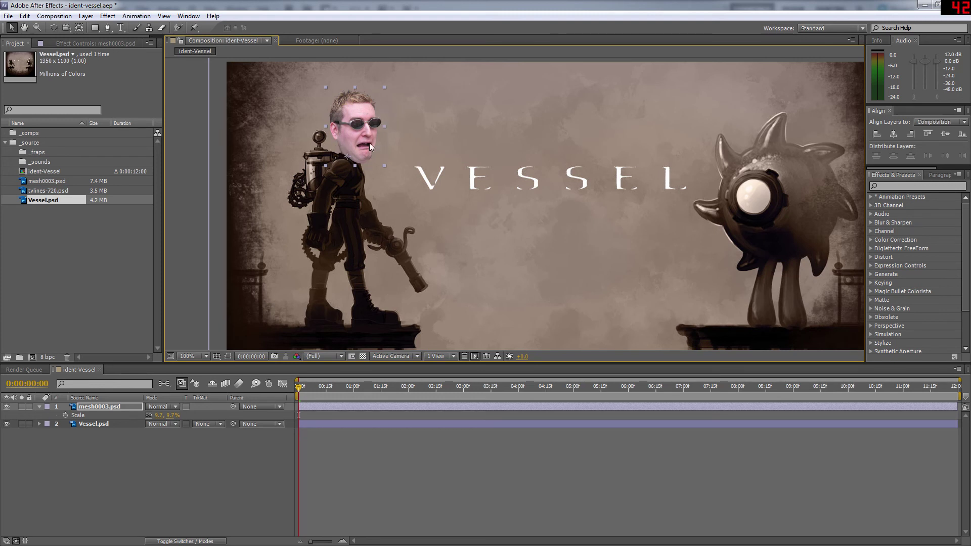
Set the face layer's rotation to 7° and save the project
click(116, 414)
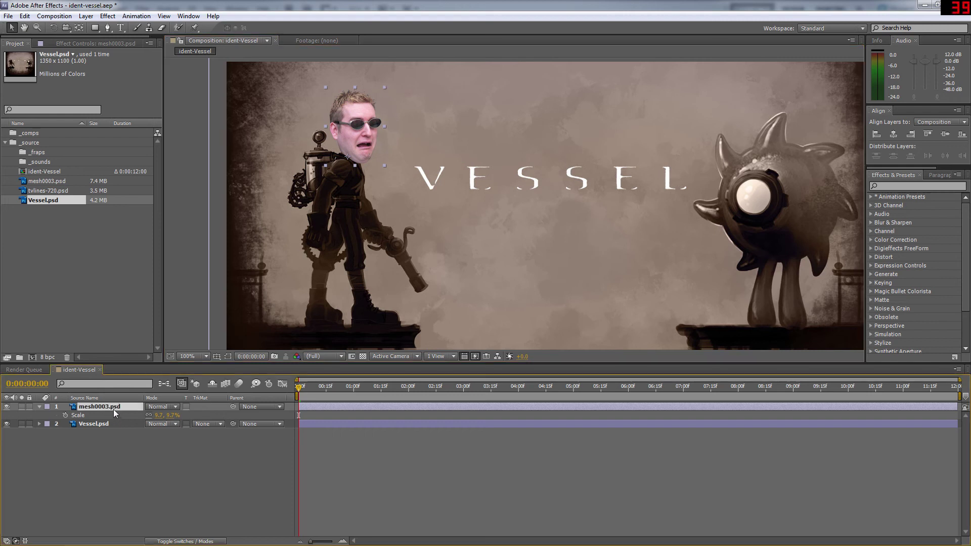
key(r)
drag(162, 416, 166, 416)
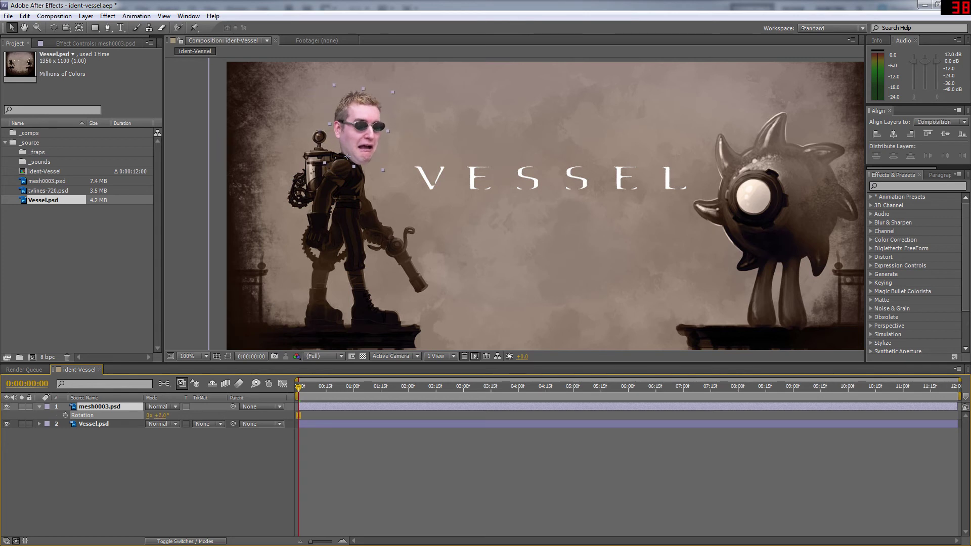
click(12, 28)
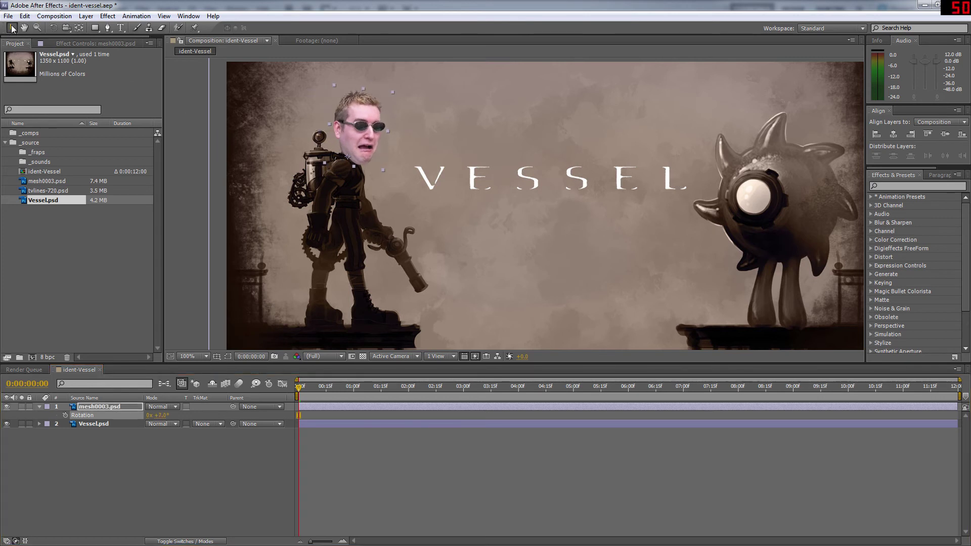
key(ctrl+s)
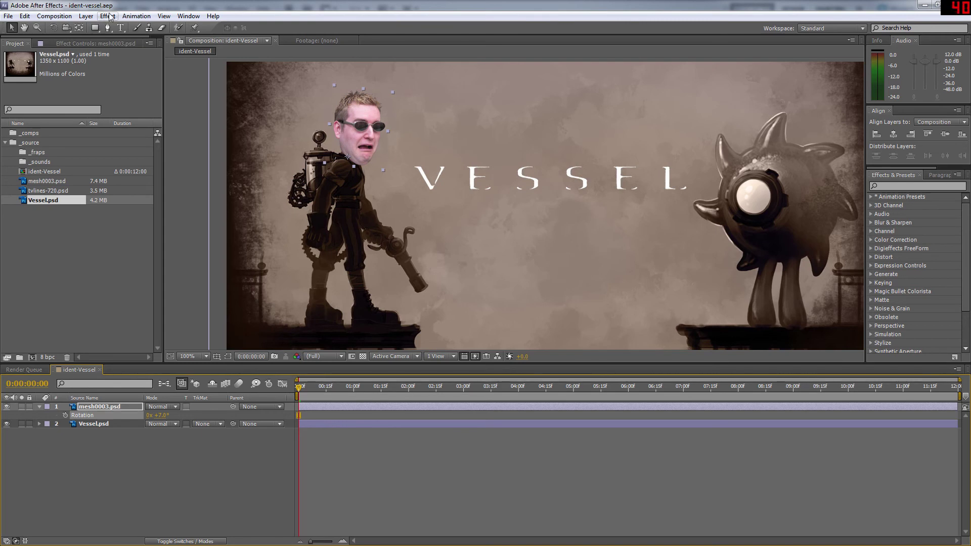
Apply the Tint effect and the Curves effect to the mesh0003.psd face layer
click(109, 17)
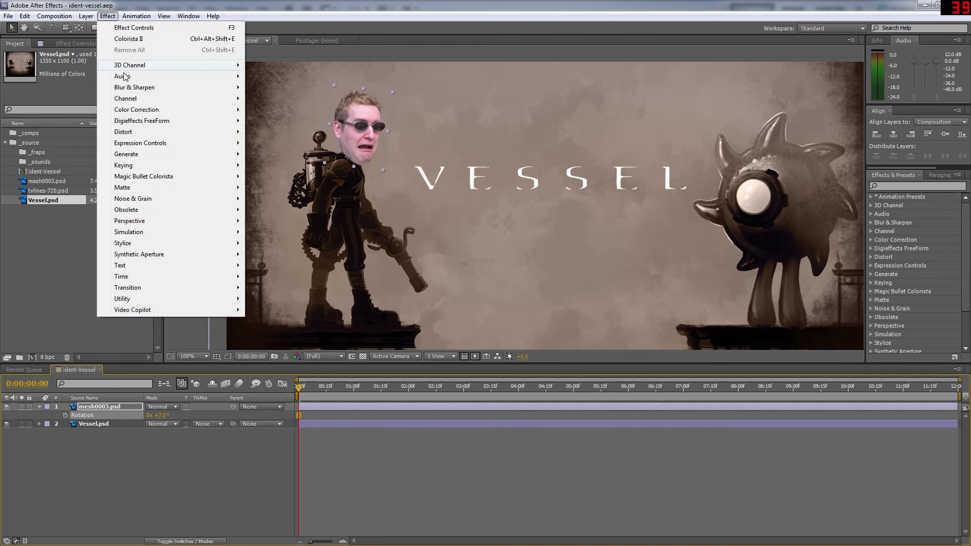
mouse_move(151, 109)
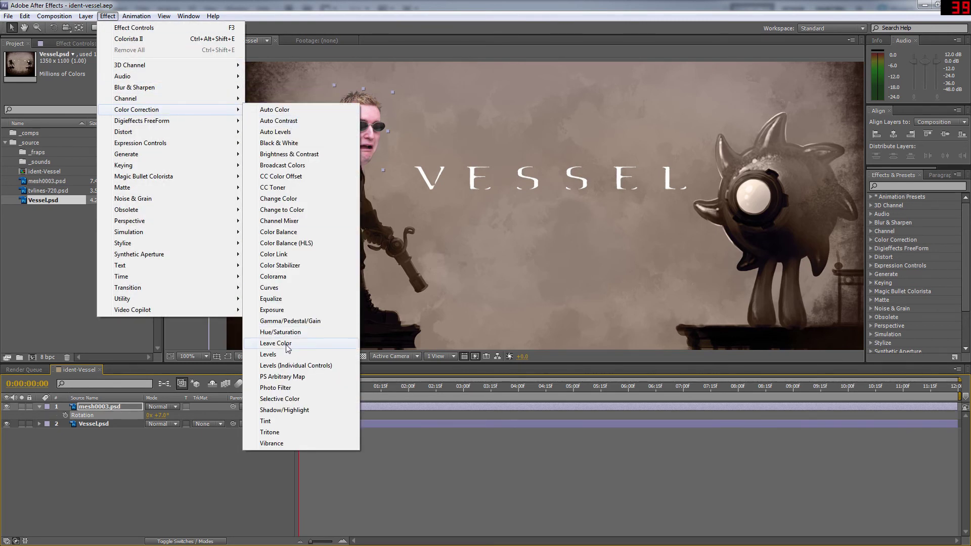
click(265, 423)
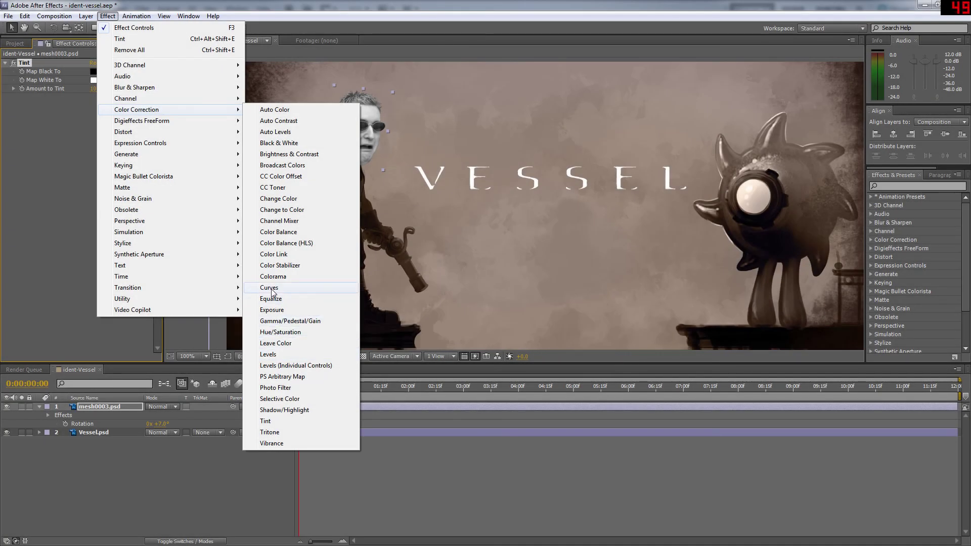
click(269, 288)
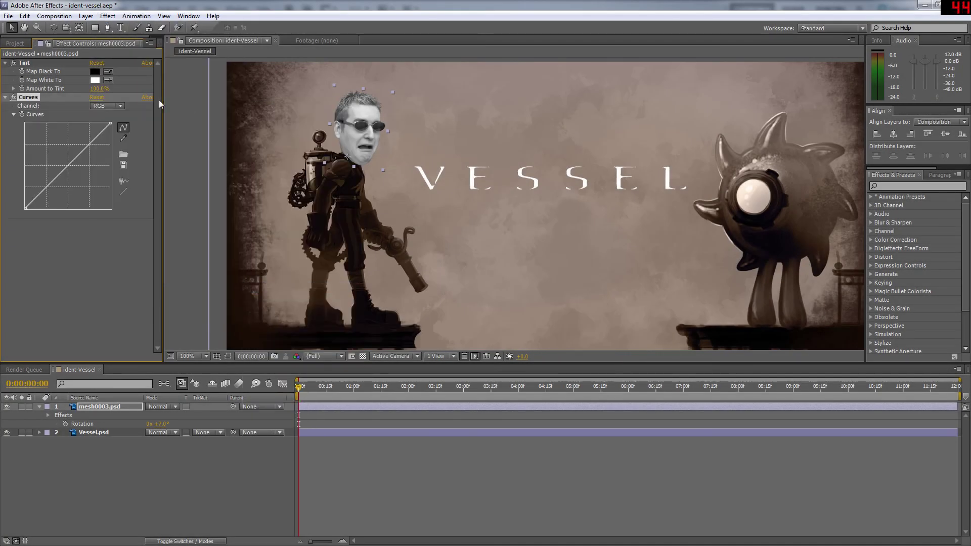
drag(49, 184, 50, 190)
drag(90, 150, 90, 142)
mouse_move(51, 191)
mouse_down()
mouse_move(53, 182)
mouse_move(53, 196)
mouse_up()
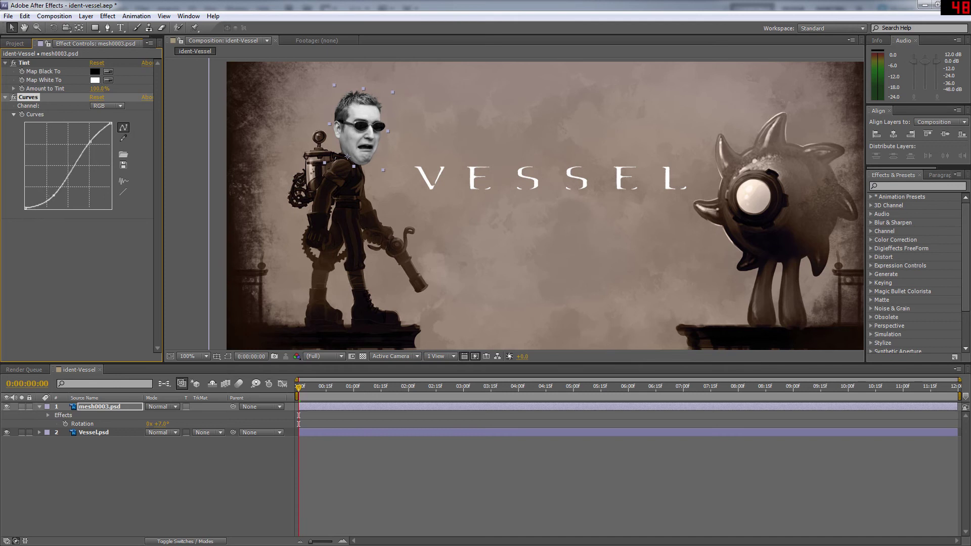
drag(90, 142, 91, 142)
drag(53, 195, 51, 193)
click(123, 192)
Raise the shadows and slightly lower the highlights of the Red channel in the face's Curves effect
click(114, 107)
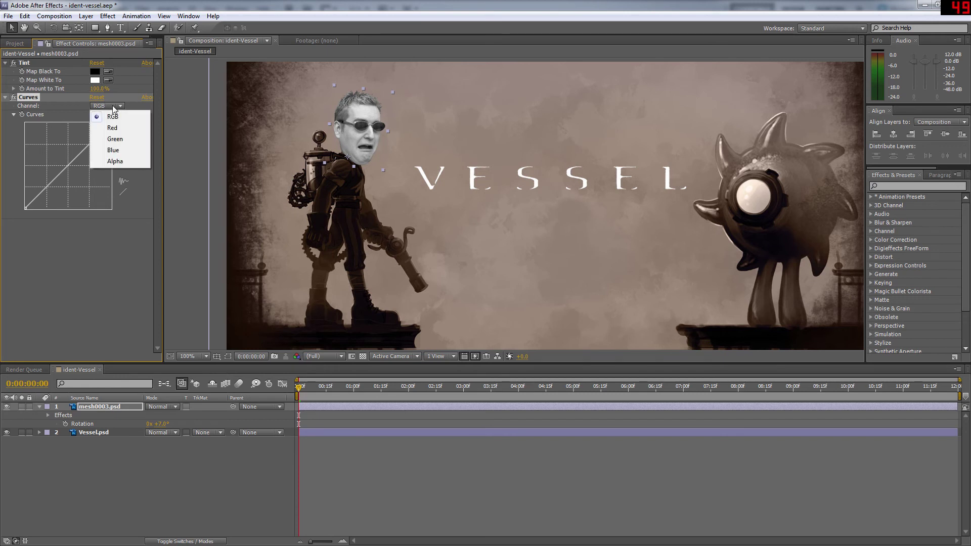
click(113, 128)
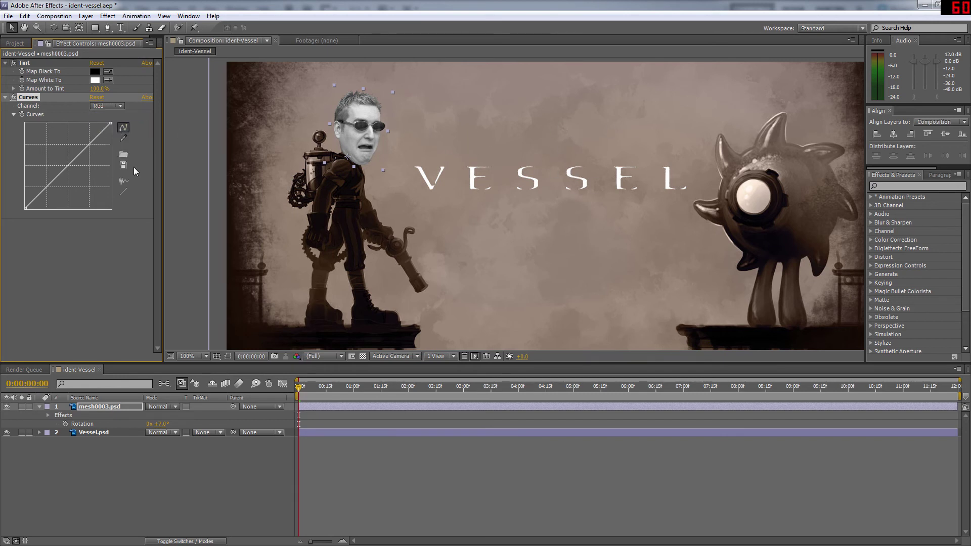
drag(46, 187, 42, 184)
drag(88, 139, 90, 144)
Lift the shadows of the Green channel slightly in Curves and place a shadow point on the Blue channel
click(107, 106)
click(104, 138)
drag(47, 188, 47, 186)
click(108, 106)
click(105, 146)
Shape a gentle S-curve on the RGB channel, with darker shadows and slightly brighter highlights, to add contrast to the face
click(107, 106)
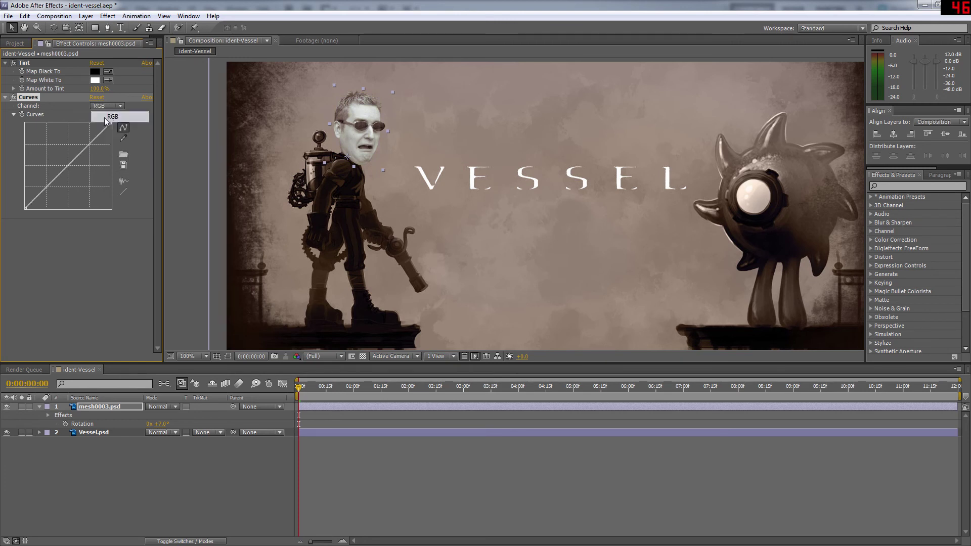
click(105, 117)
drag(50, 183, 50, 190)
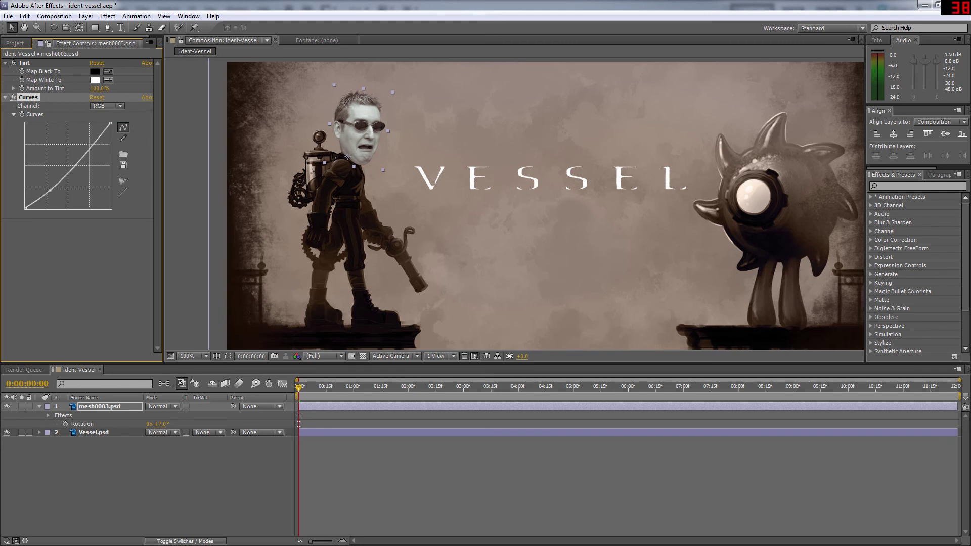
drag(89, 148, 93, 144)
drag(50, 191, 49, 189)
mouse_move(94, 144)
mouse_down()
mouse_move(84, 134)
mouse_move(93, 143)
mouse_up()
drag(49, 189, 49, 190)
drag(92, 143, 92, 142)
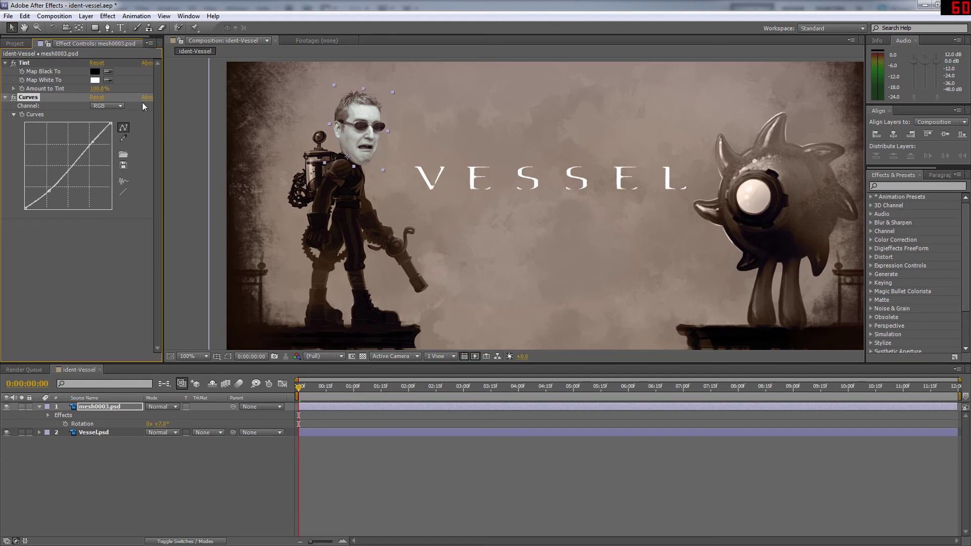
Lift the Red channel's shadows further in Curves and raise the RGB channel's shadow point slightly
click(109, 107)
click(112, 128)
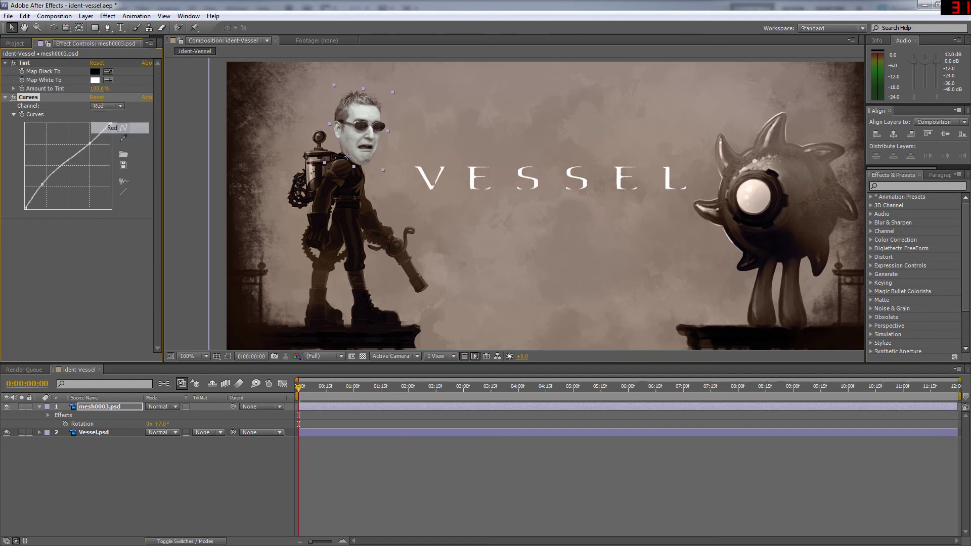
drag(42, 185, 41, 182)
drag(90, 144, 90, 142)
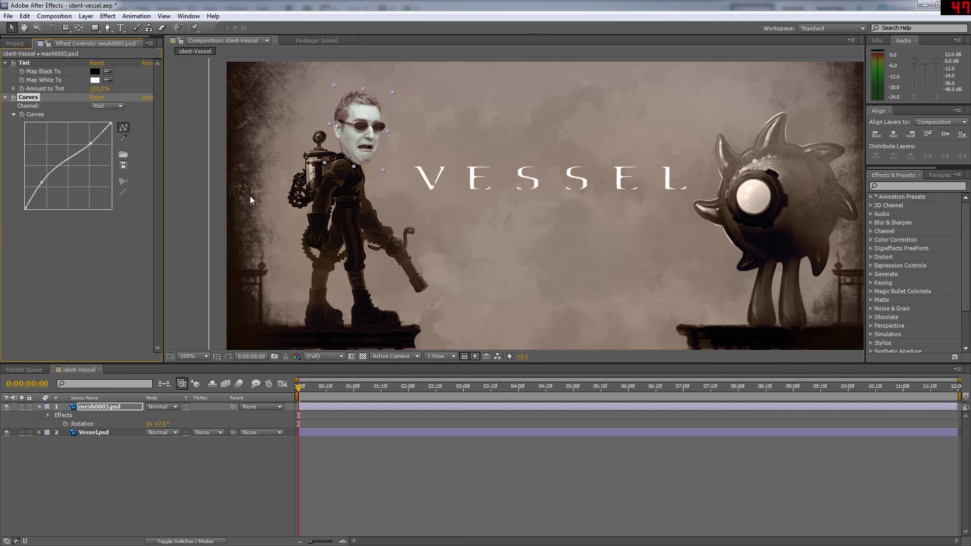
click(107, 105)
click(109, 114)
mouse_move(48, 191)
mouse_down()
mouse_move(56, 195)
mouse_move(49, 189)
mouse_up()
Apply the Cartoon stylize effect to the face layer and inspect the head at 200%
click(108, 17)
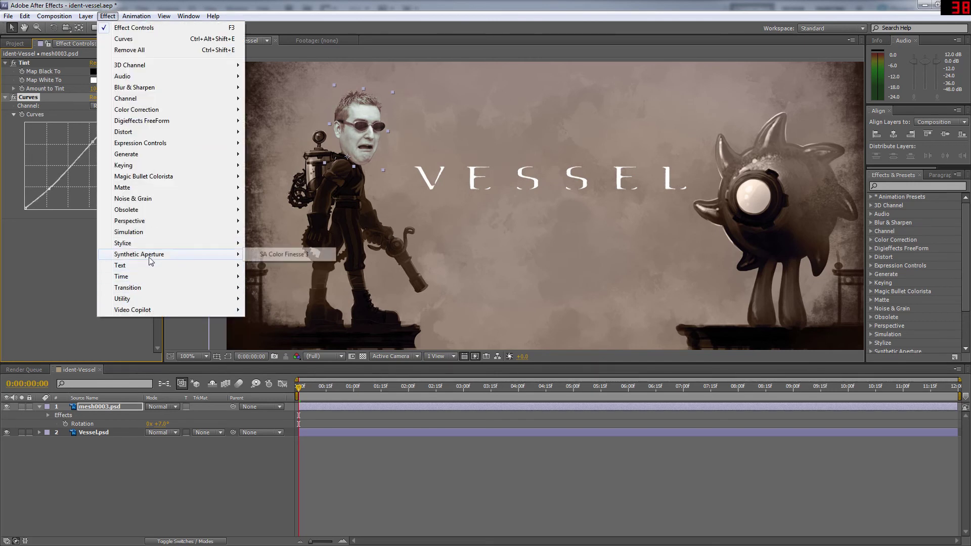
mouse_move(148, 246)
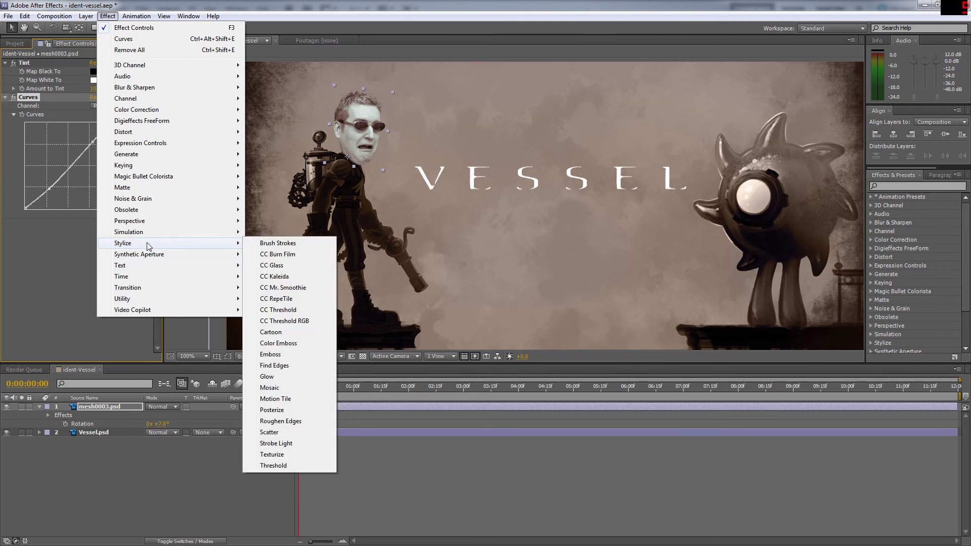
click(273, 333)
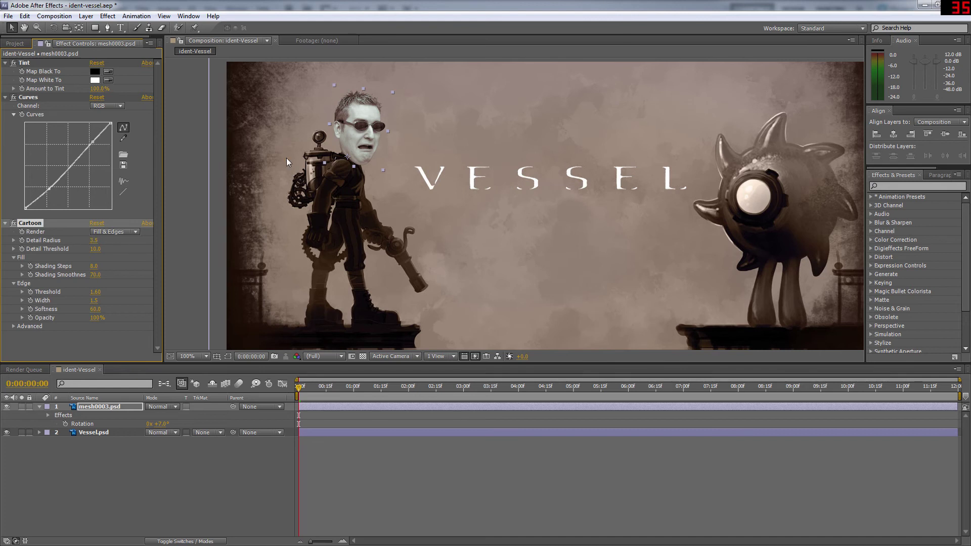
key(period)
drag(272, 112, 398, 232)
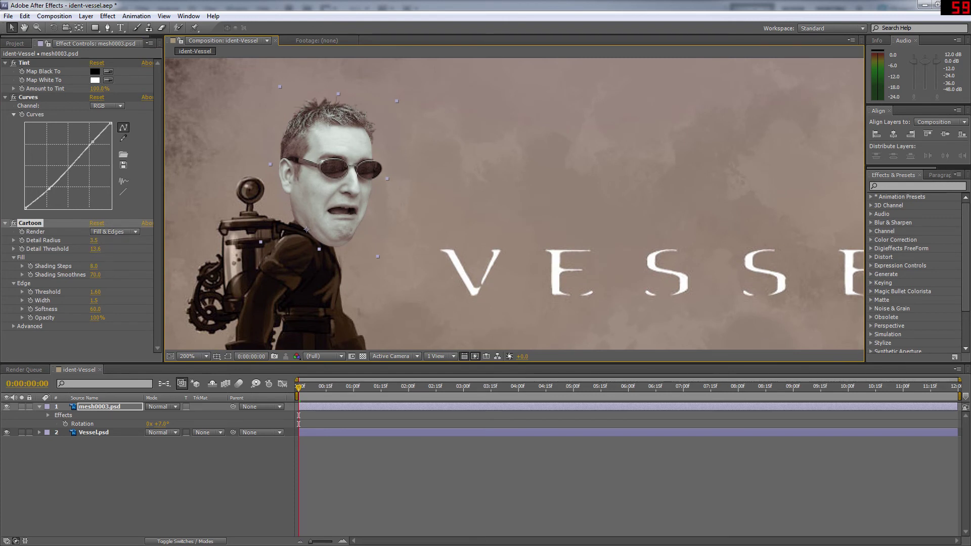
Tune the Cartoon effect to Detail Radius 2.2, Shading Steps 4.8, Shading Smoothness 59.1, edge Threshold 1.69 and Softness 75.0
drag(51, 258, 98, 266)
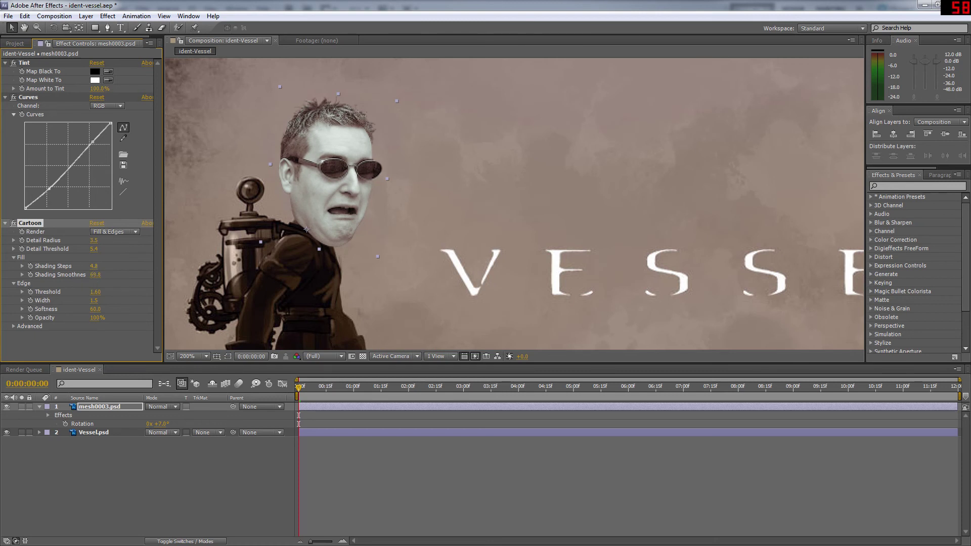
drag(95, 274, 90, 275)
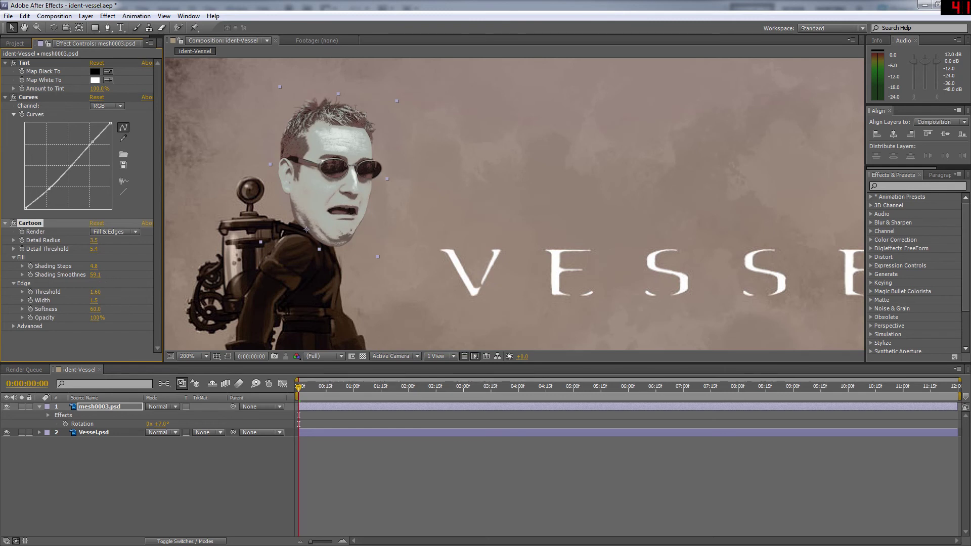
drag(95, 292, 95, 301)
drag(93, 249, 88, 249)
mouse_move(95, 309)
mouse_down()
mouse_move(116, 309)
mouse_move(80, 310)
mouse_up()
Darken the RGB curve's highlights and shadows, comparing the face with the Cartoon effect switched off and on
mouse_move(92, 141)
mouse_down()
mouse_move(99, 153)
mouse_move(95, 144)
mouse_up()
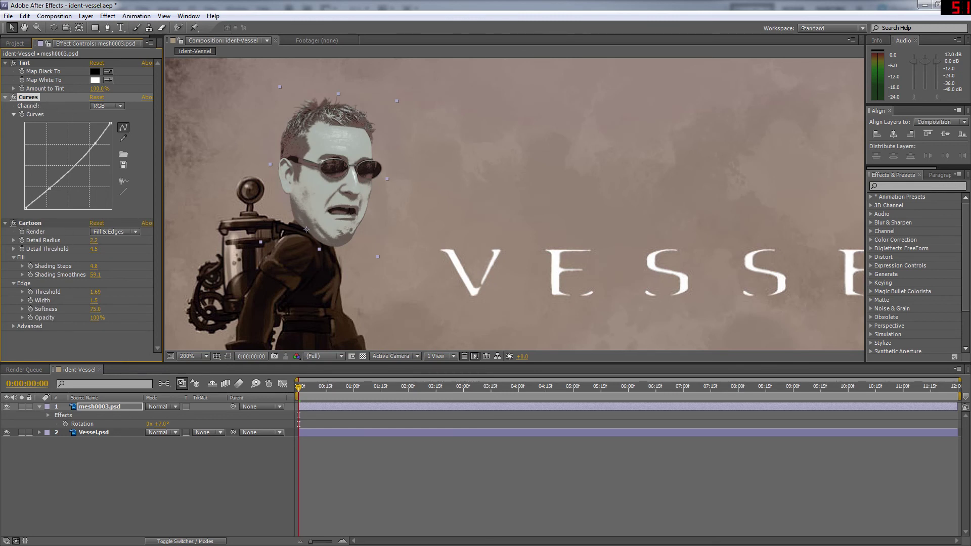
click(13, 223)
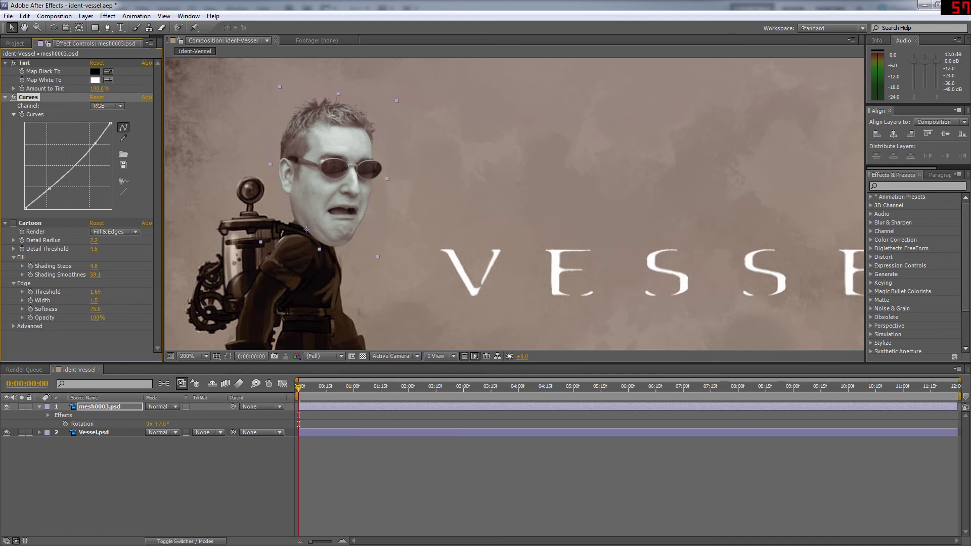
drag(49, 190, 55, 201)
click(14, 224)
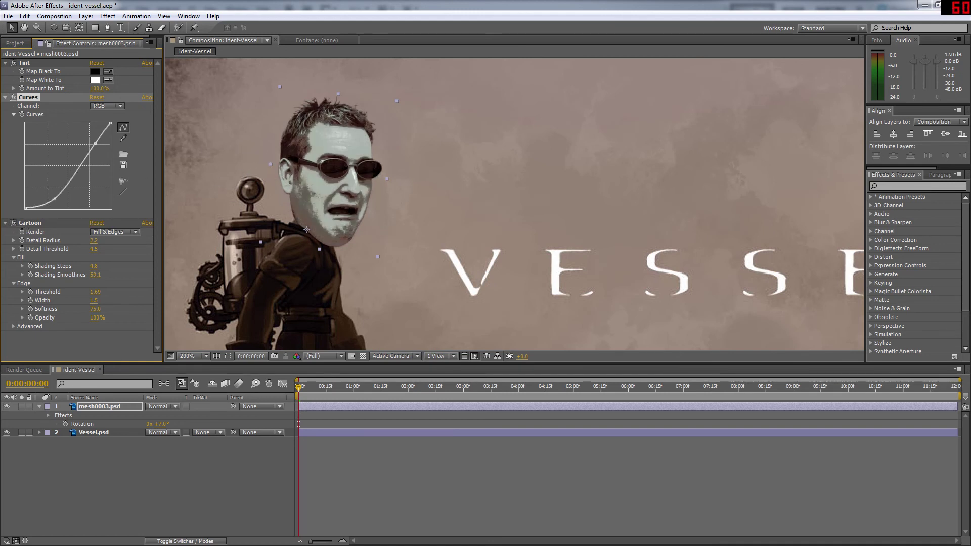
drag(55, 198, 52, 194)
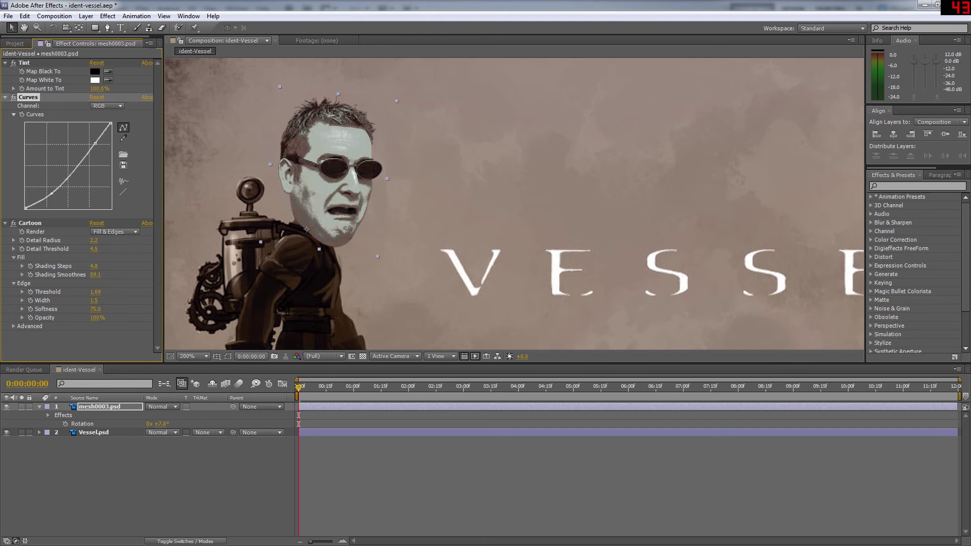
Compare the face without Tint, keep Tint enabled, and brighten the RGB curve's highlights while fine-tuning its shadow point
click(13, 63)
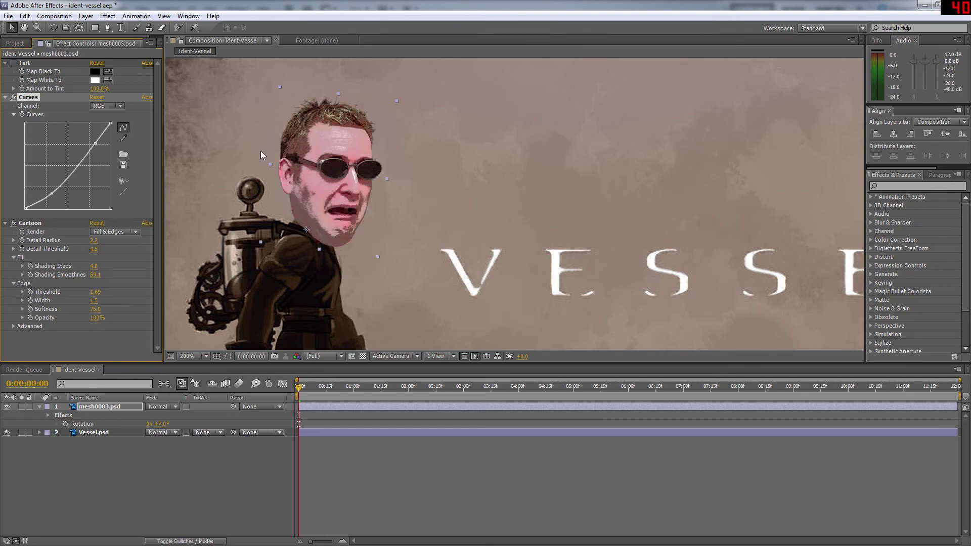
click(13, 62)
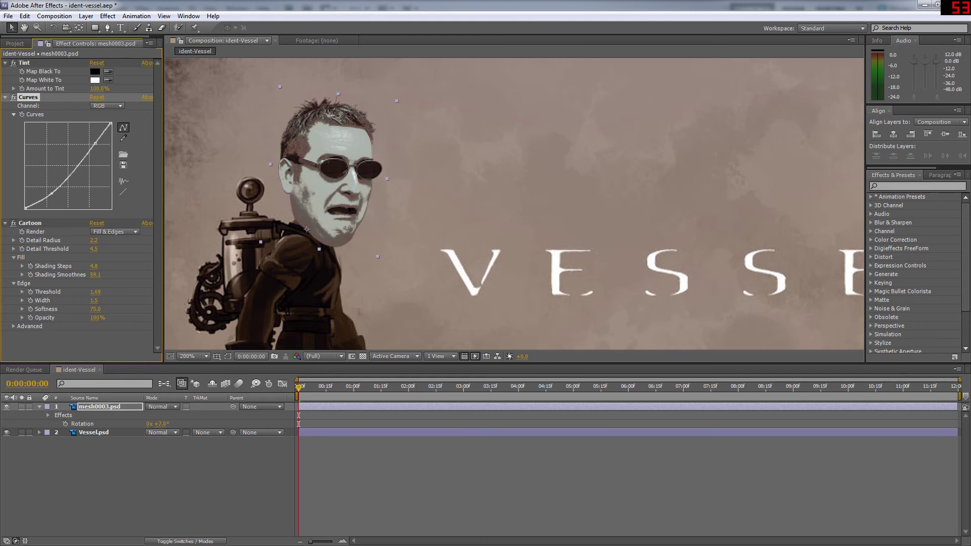
drag(51, 194, 53, 193)
mouse_move(95, 143)
mouse_down()
mouse_move(88, 137)
mouse_move(94, 141)
mouse_up()
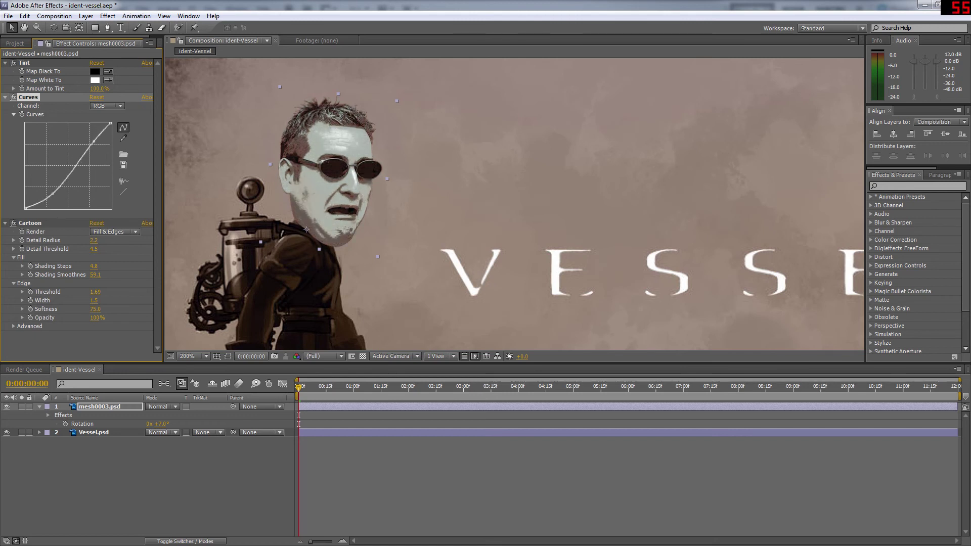
Raise the Red curve's highlights and reduce its shadow lift to warm the face, and display the Green curve
click(107, 106)
click(111, 127)
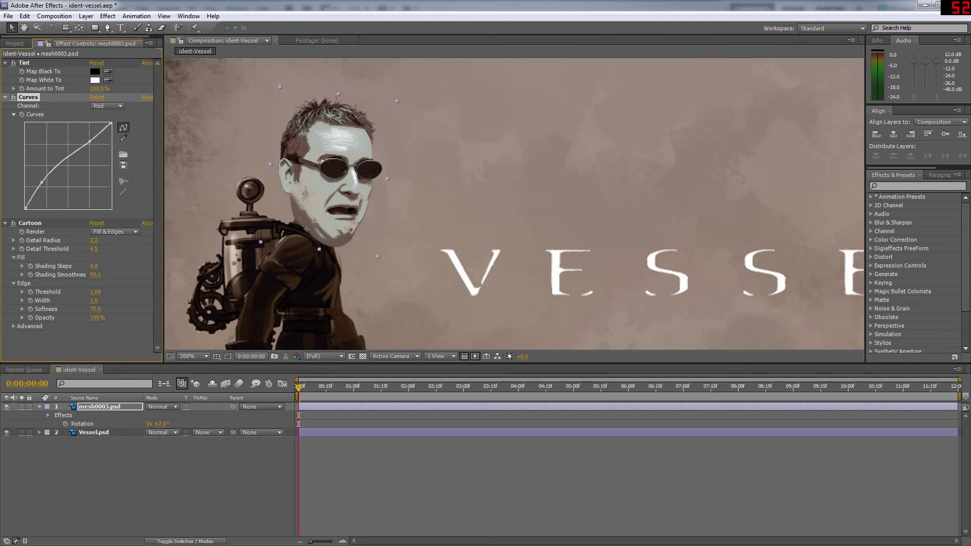
drag(90, 142, 88, 139)
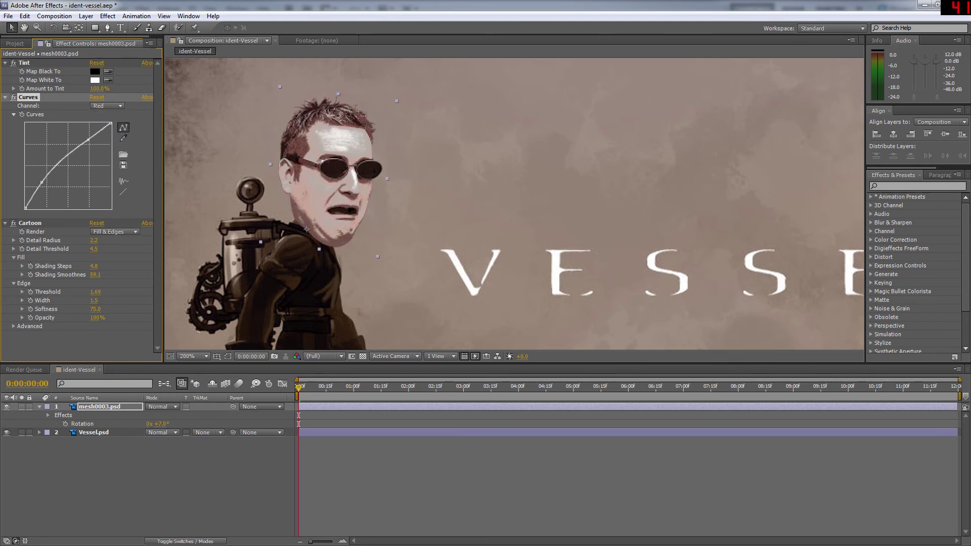
drag(42, 182, 46, 185)
click(119, 106)
click(110, 135)
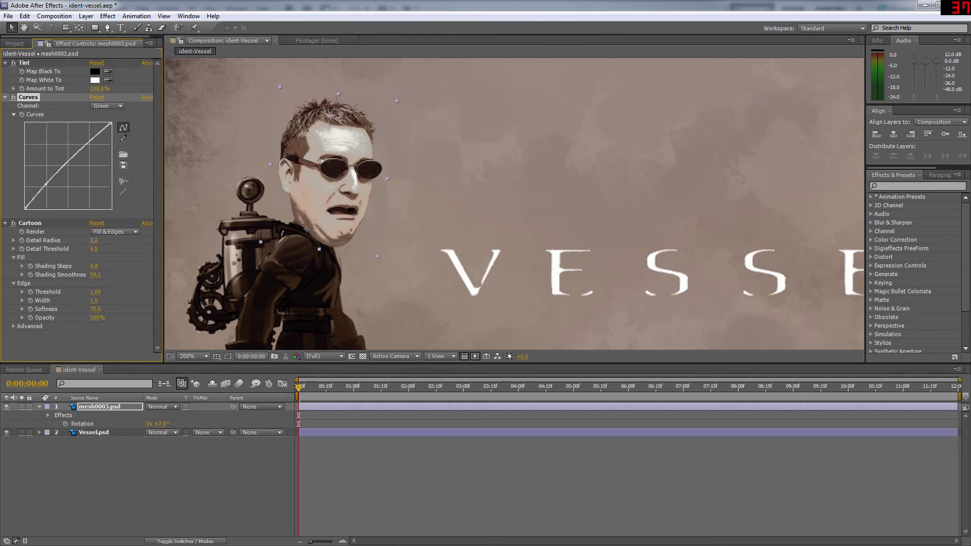
Refine Cartoon to Detail Radius 3.6, Detail Threshold 6.0, Shading Steps 4.5, Shading Smoothness 34.2, edge Threshold 2.79, Width 2.8, Softness 82.0 and Edge Enhancement 93.0
drag(94, 240, 110, 240)
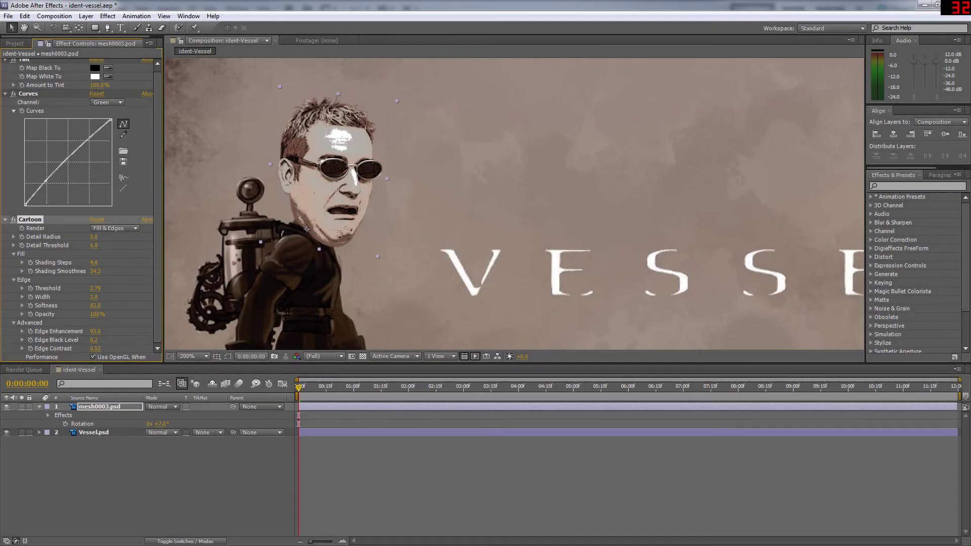
drag(94, 262, 90, 262)
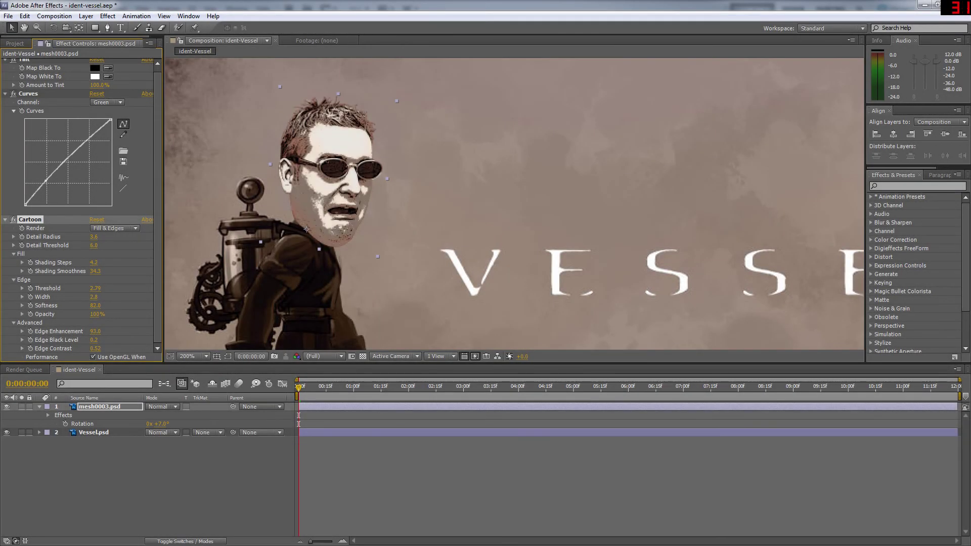
key(ctrl+z)
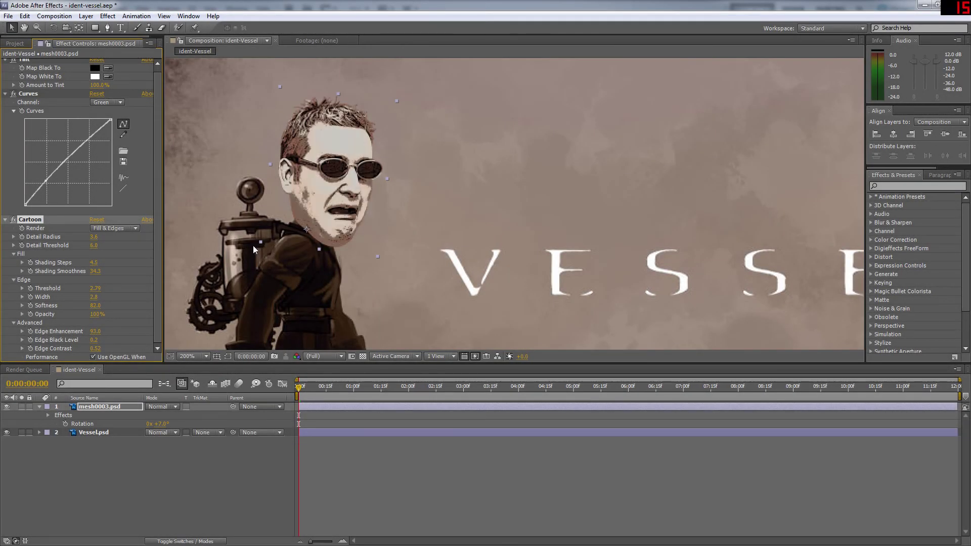
key(comma)
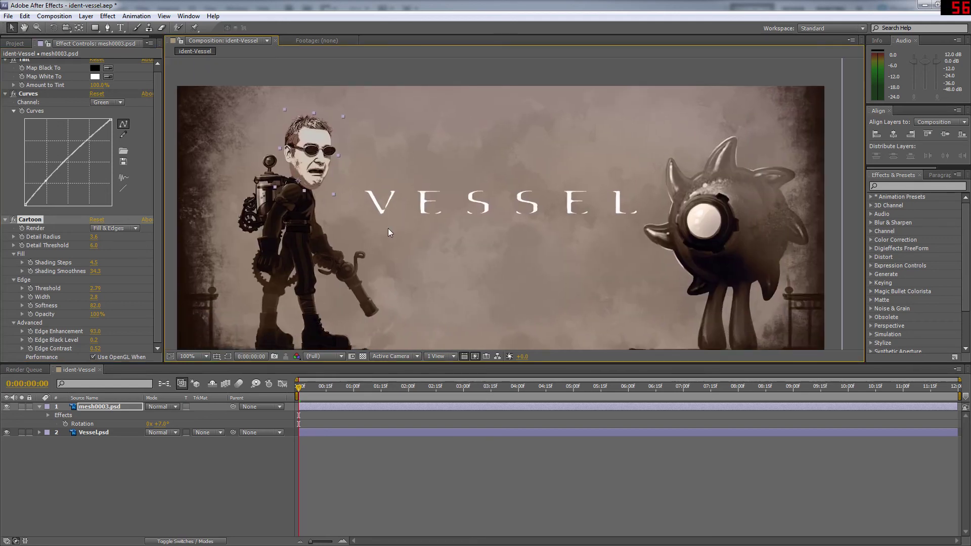
Switch the first Curves effect to the RGB channel and darken its shadow point, undoing the extra highlight adjustment
scroll(388, 229, down, 1)
scroll(389, 230, up, 1)
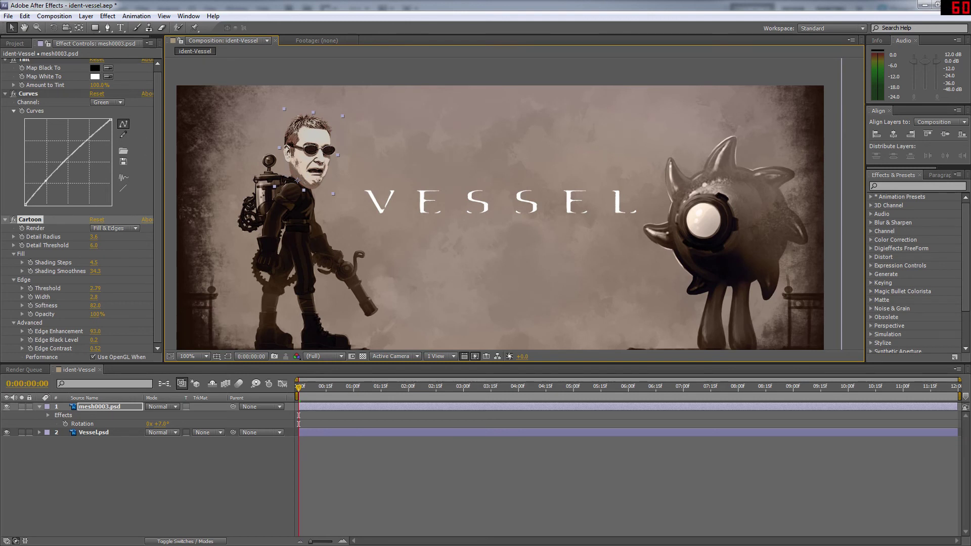
click(108, 102)
click(113, 105)
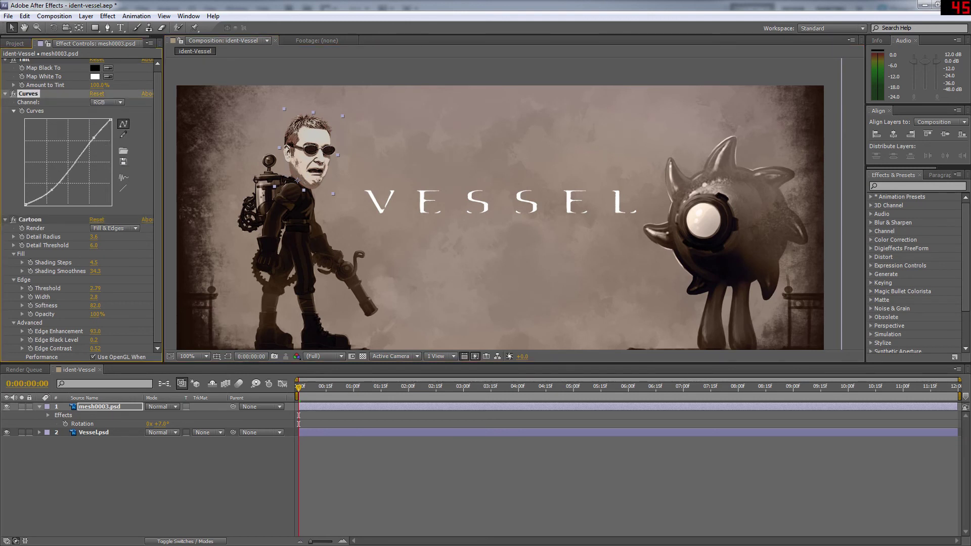
drag(51, 190, 55, 192)
drag(93, 138, 96, 136)
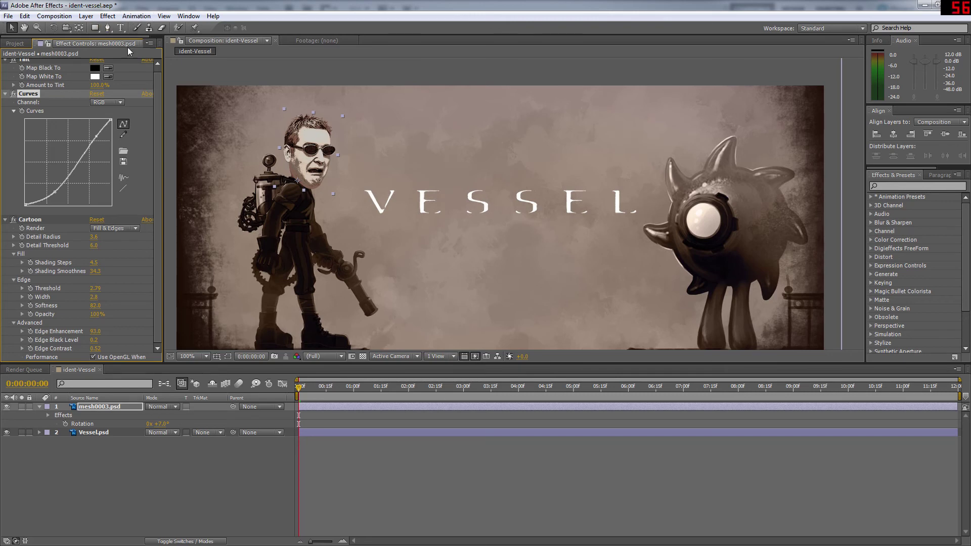
key(ctrl+z)
Add a second Curves effect to the face layer after Cartoon and pull its RGB midtones down strongly
click(107, 16)
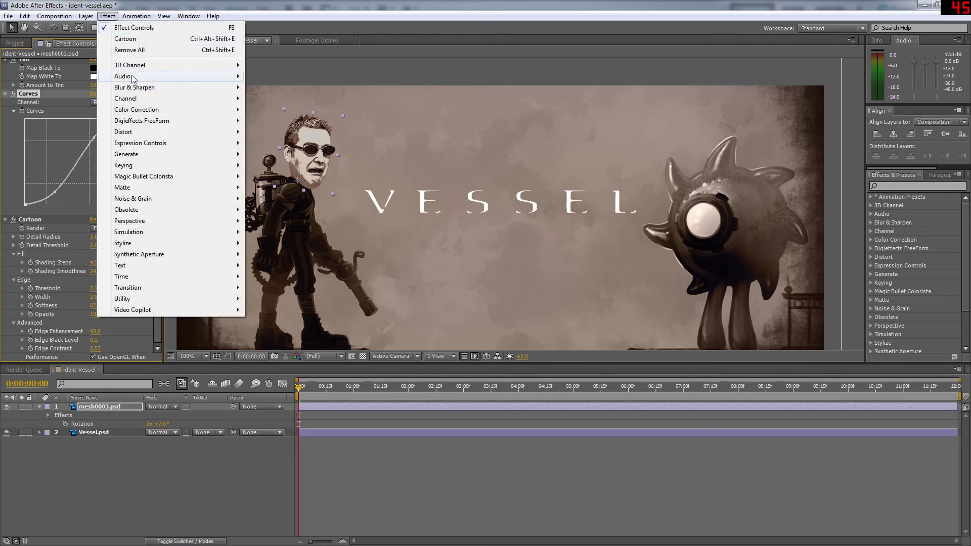
mouse_move(144, 112)
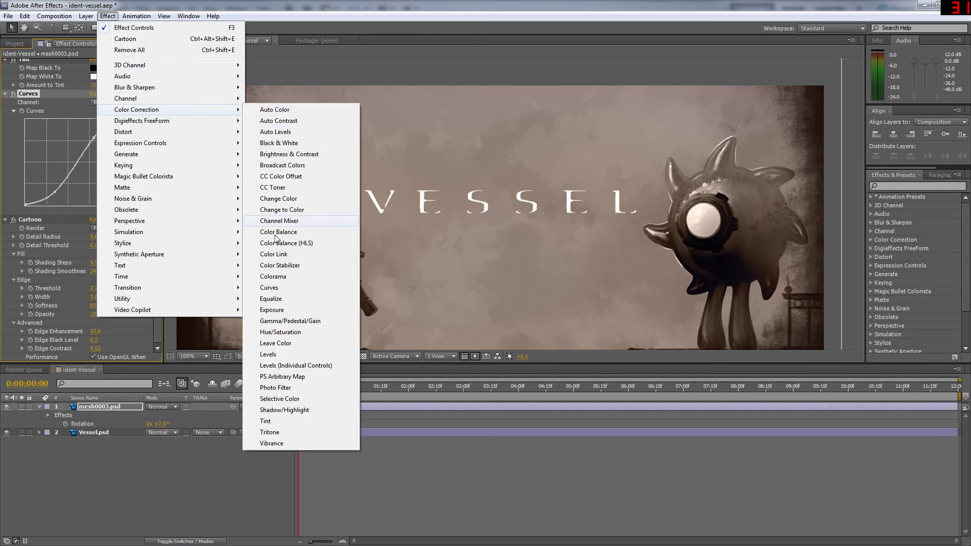
click(269, 288)
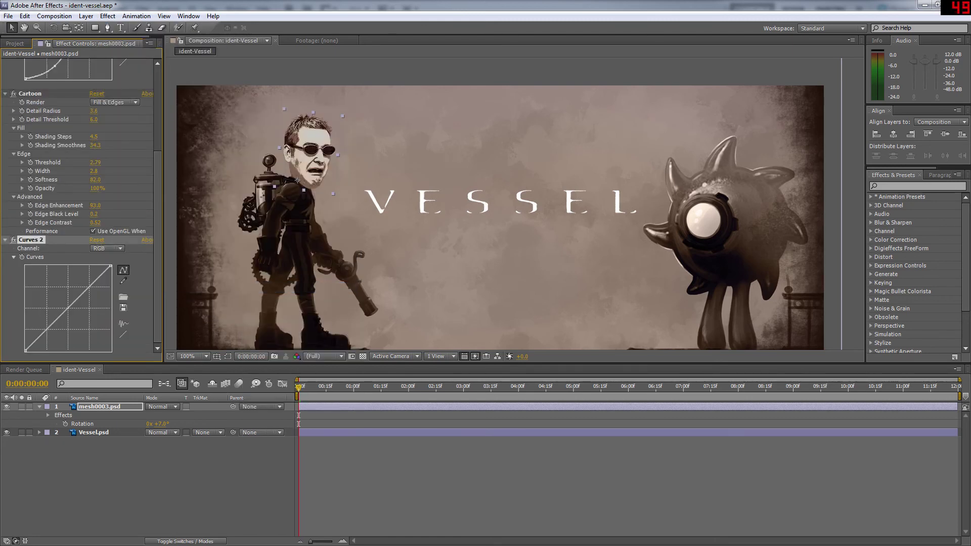
drag(69, 308, 67, 336)
scroll(258, 171, up, 1)
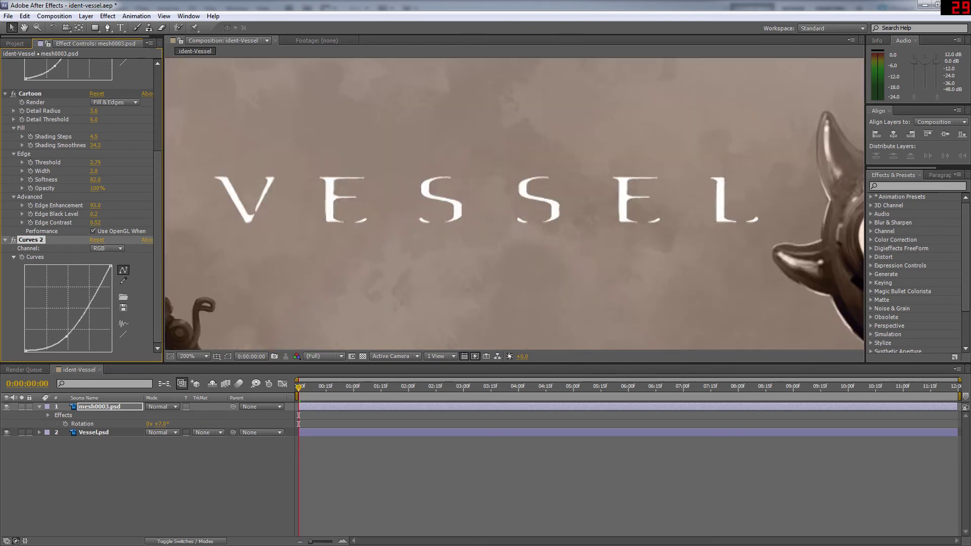
drag(258, 171, 352, 238)
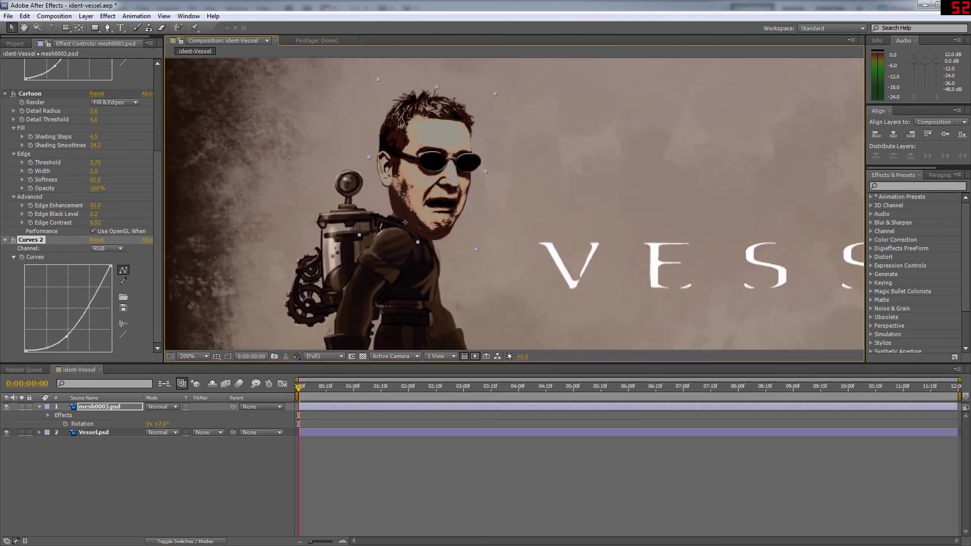
Fine-tune the second Curves effect's RGB shadow point and raise its highlights to increase the face's contrast
drag(66, 337, 64, 335)
drag(96, 292, 98, 285)
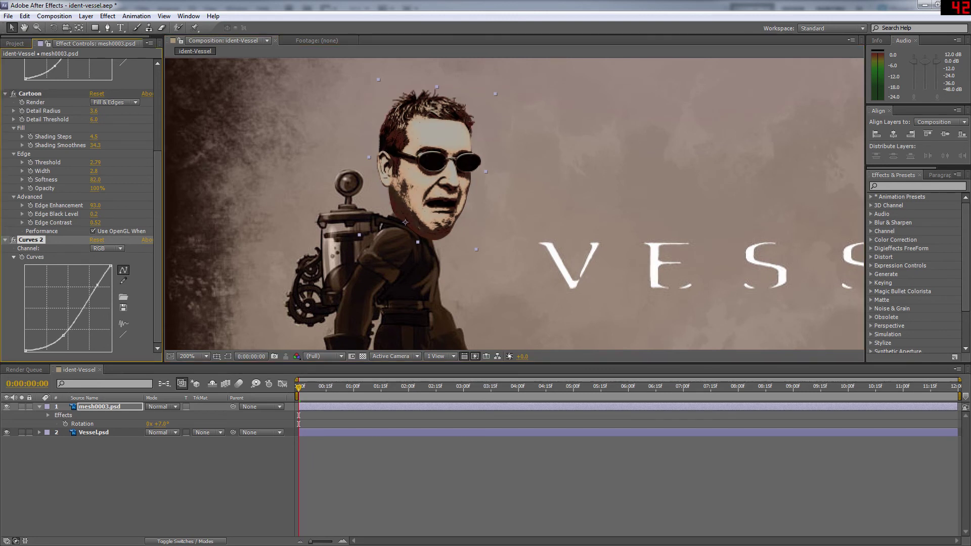
drag(64, 336, 55, 336)
Add a second Tint effect with Amount to Tint 26%, and brighten the second Curves effect's highlights
scroll(159, 223, up, 3)
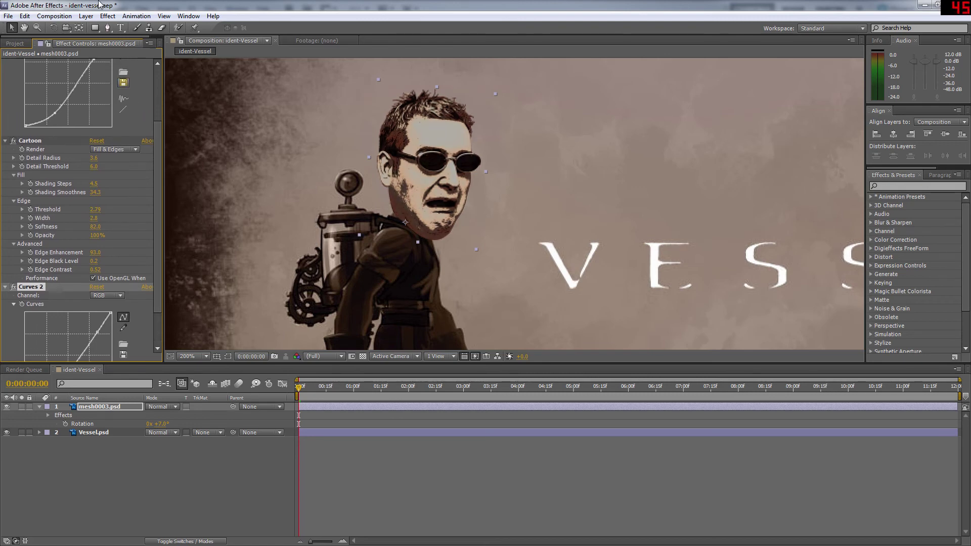
click(116, 16)
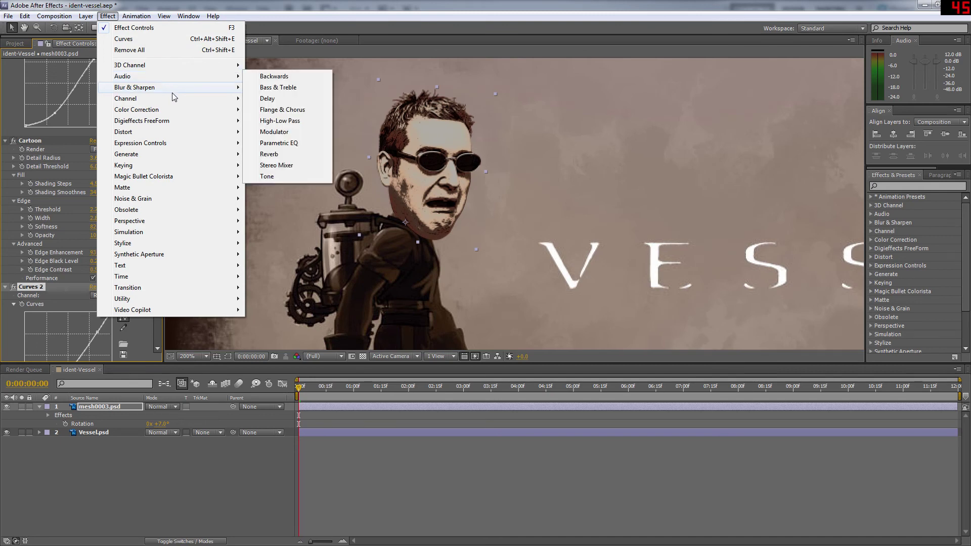
mouse_move(152, 109)
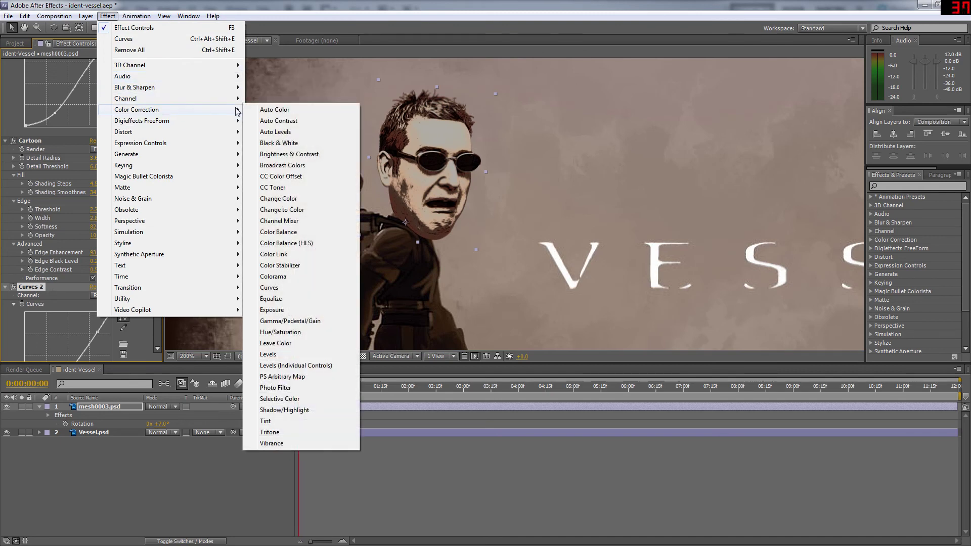
click(266, 421)
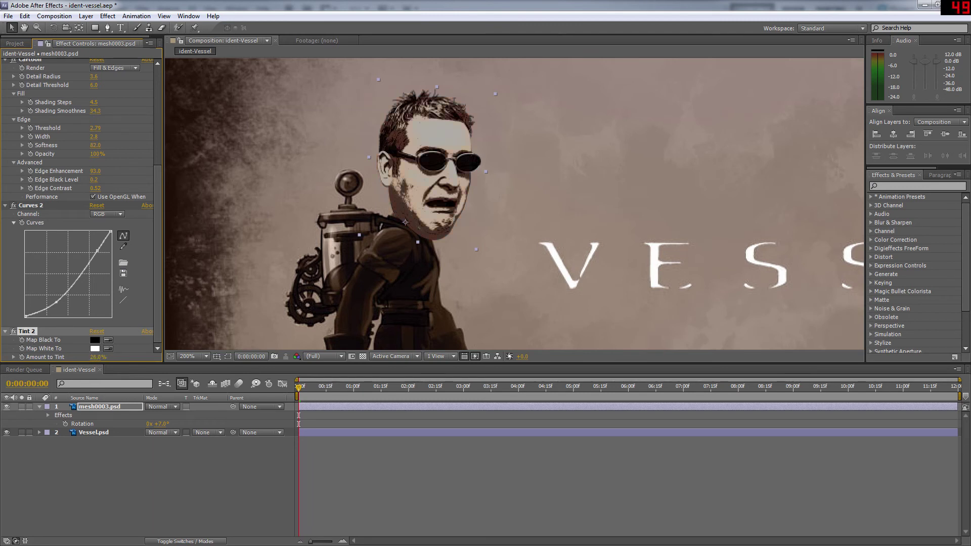
scroll(427, 269, down, 4)
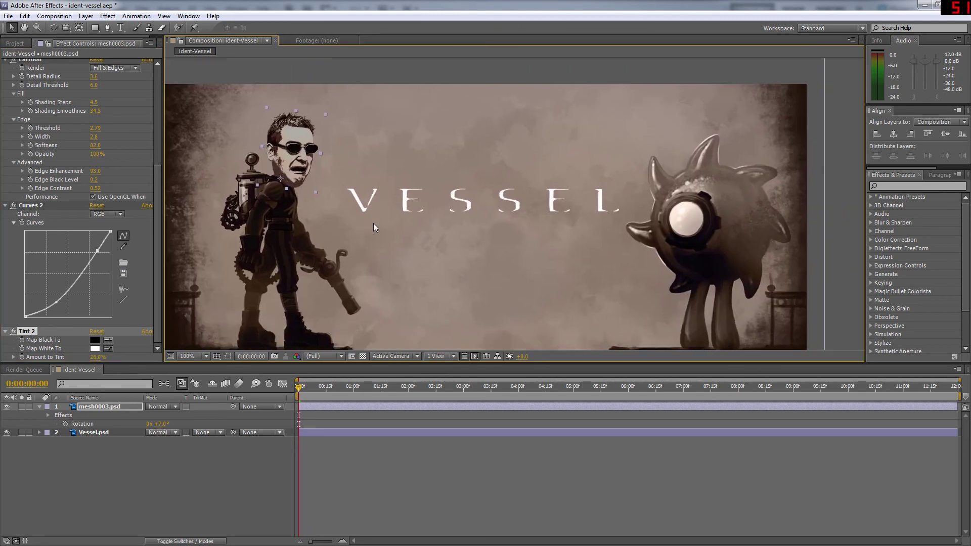
drag(98, 251, 87, 245)
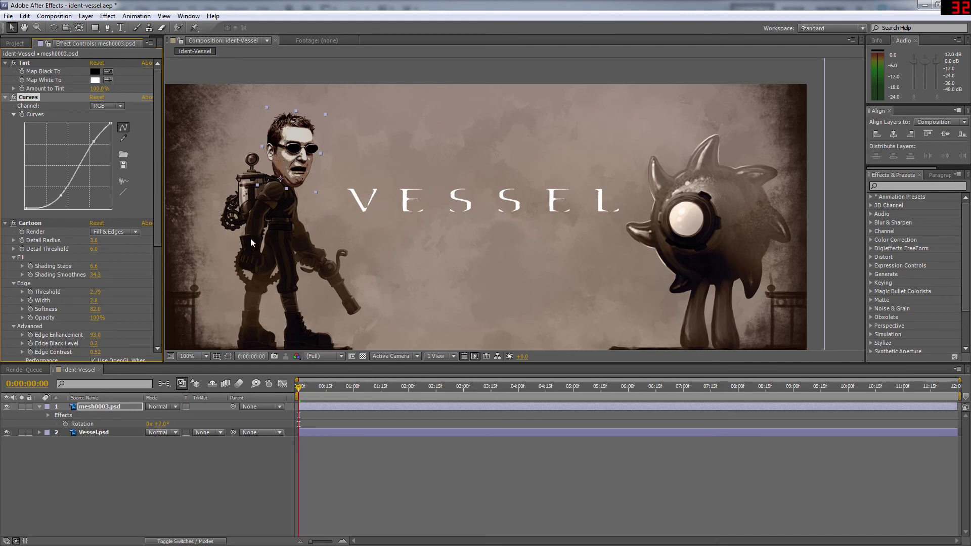
Try a Lens Blur effect on the face layer, testing its Blur Focal Distance and returning it to 0.0
click(106, 16)
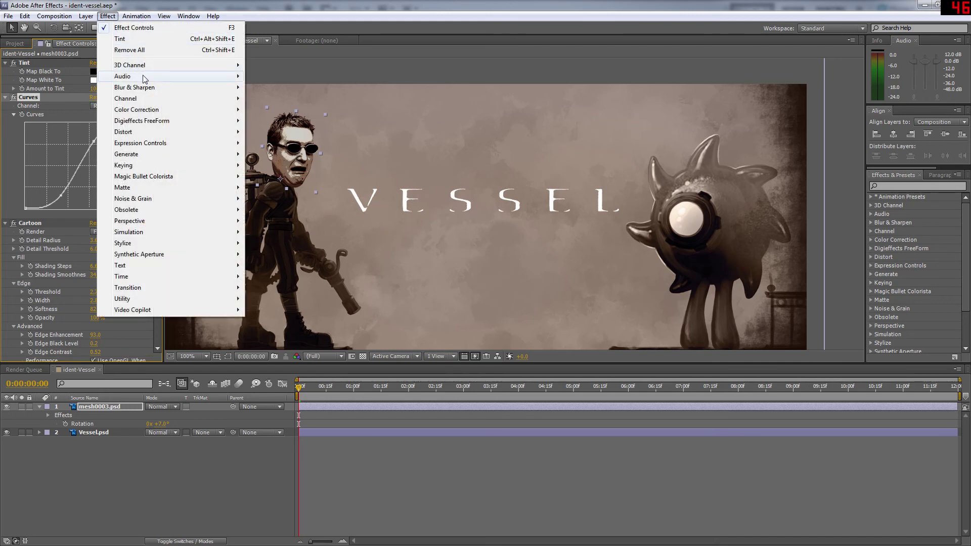
mouse_move(150, 87)
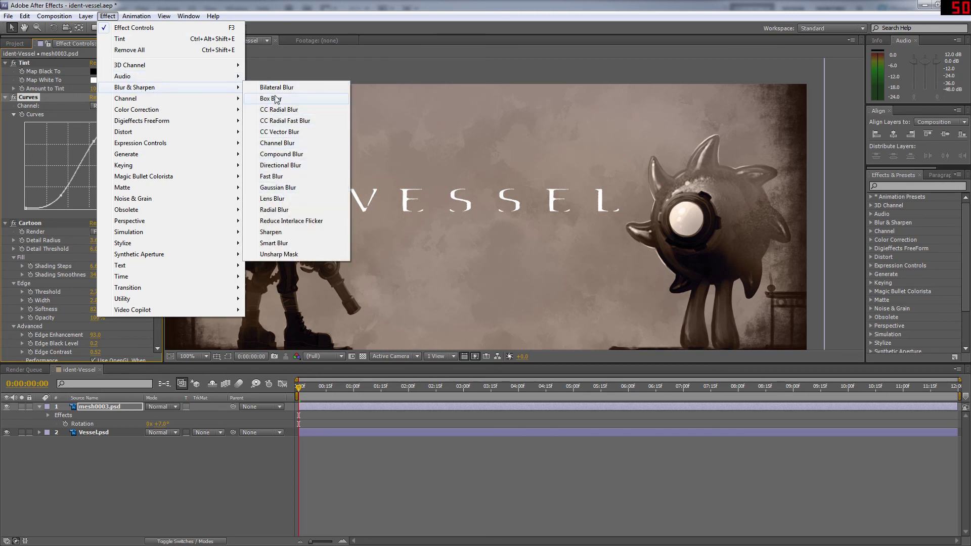
click(273, 199)
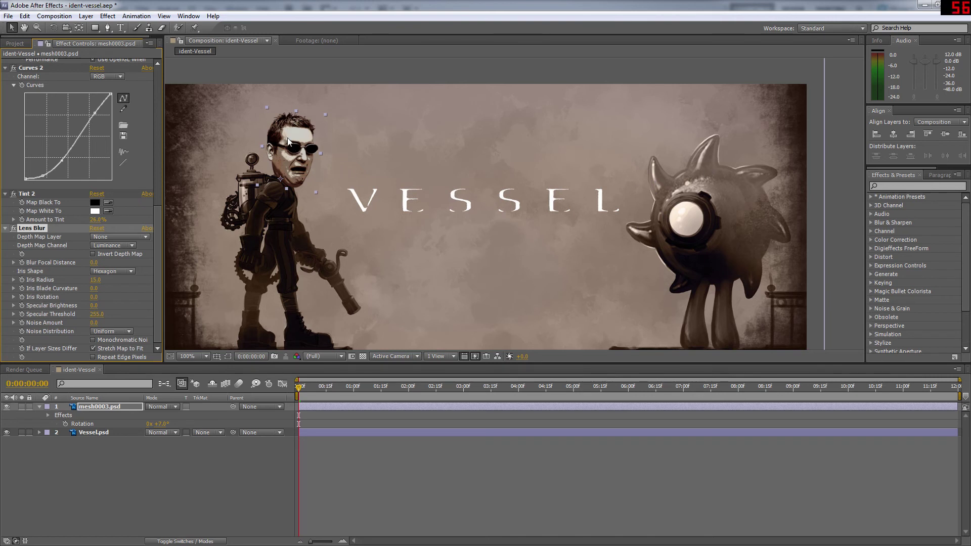
key(period)
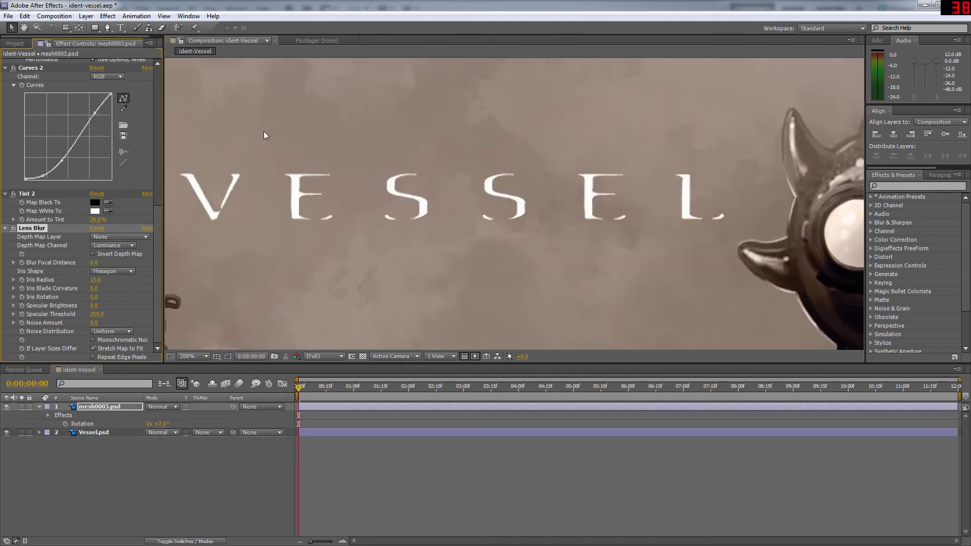
drag(191, 115, 492, 171)
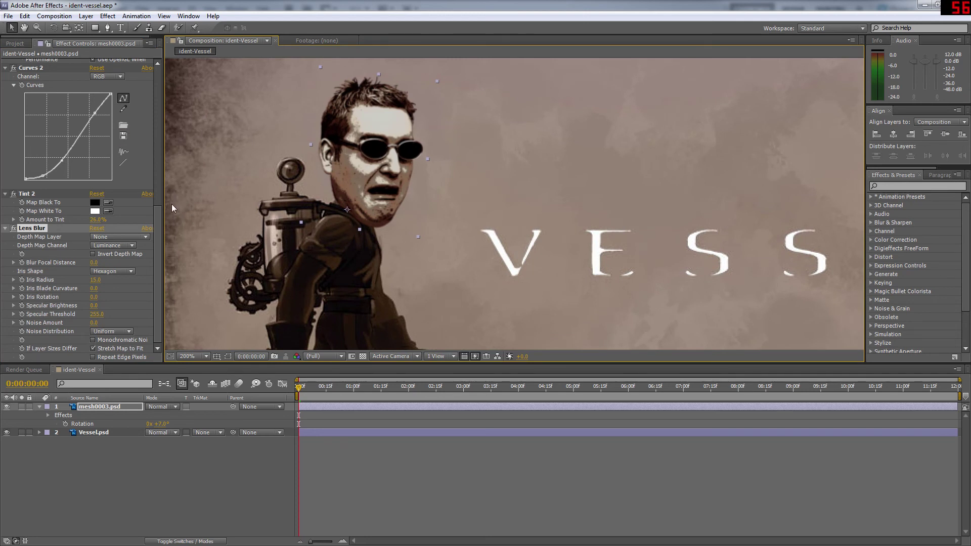
click(159, 243)
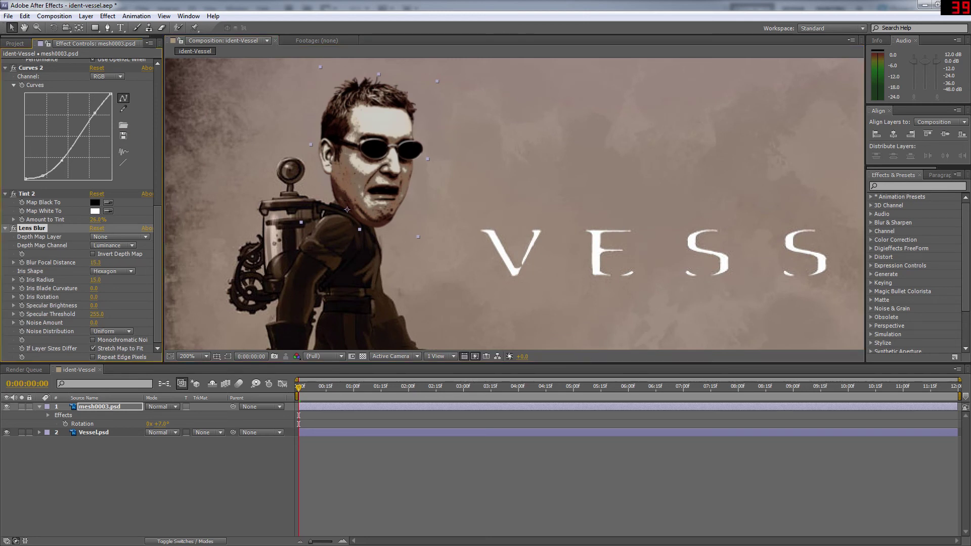
drag(99, 263, 110, 262)
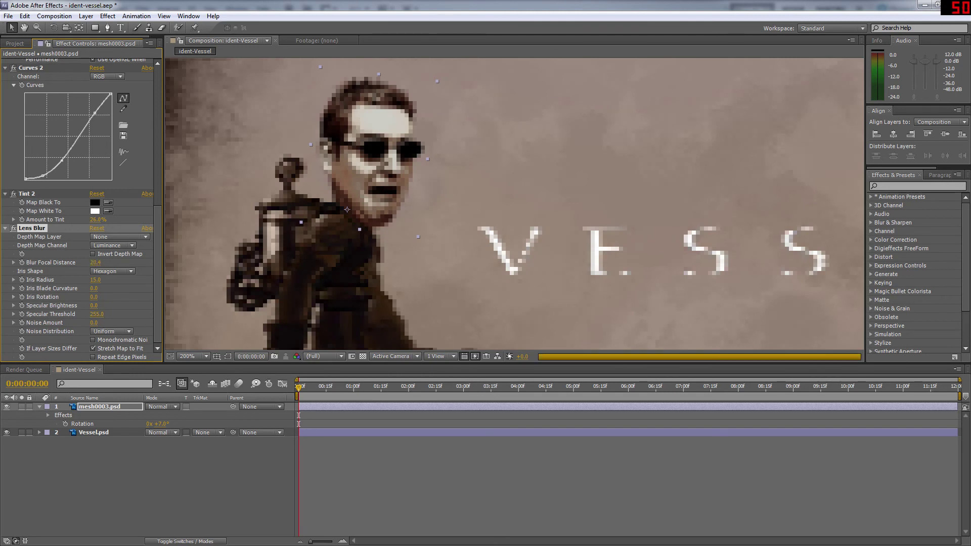
drag(95, 262, 41, 268)
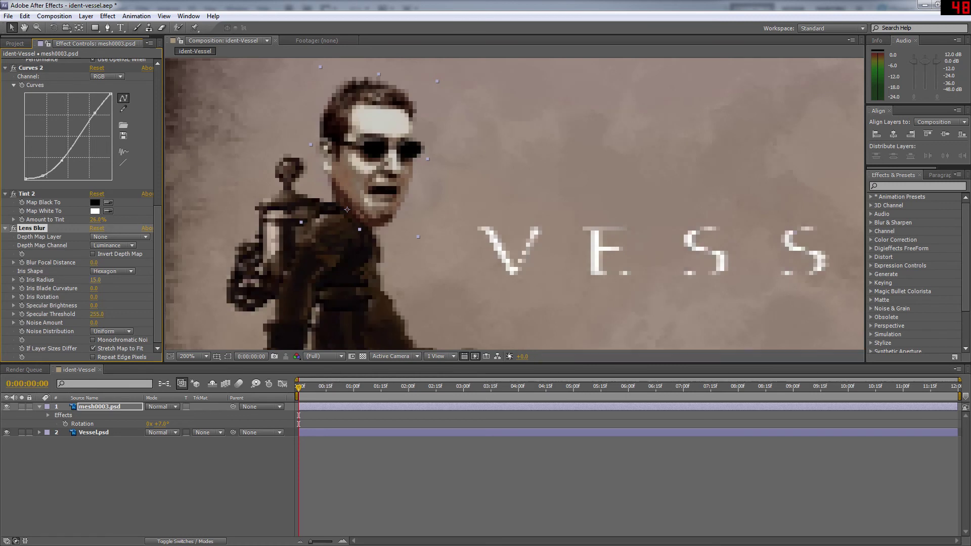
Try Lens Blur Iris Radius values of 84 and 25, and remove the Lens Blur effect
drag(95, 280, 112, 280)
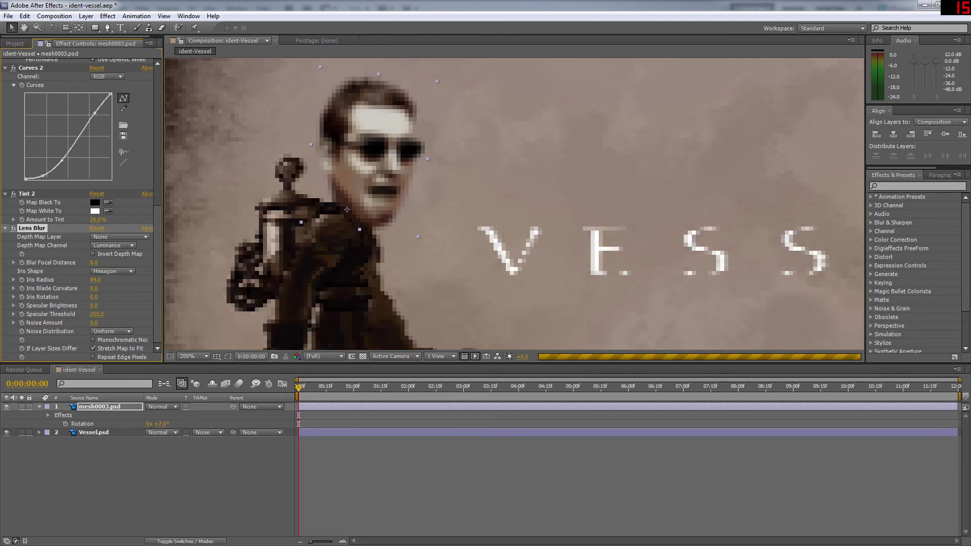
click(95, 280)
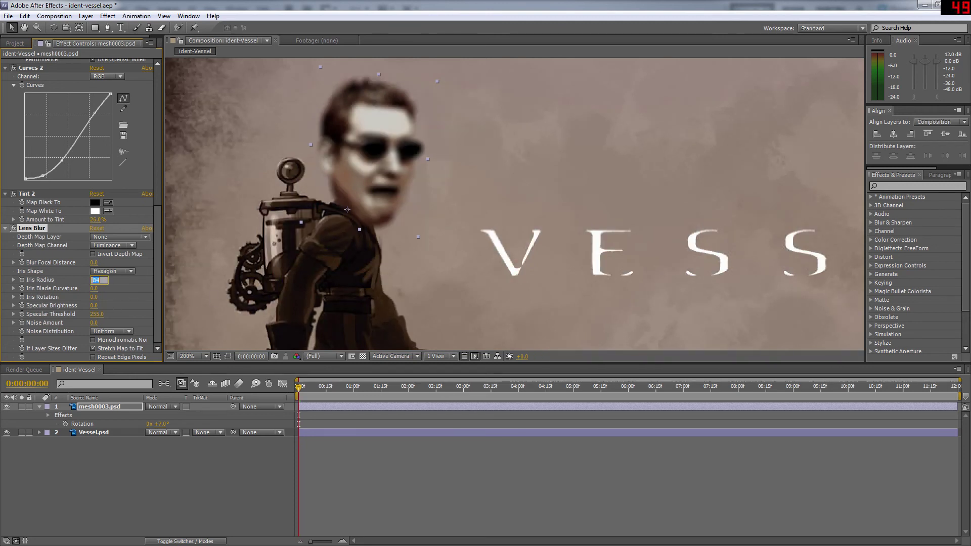
text(25)
key(Return)
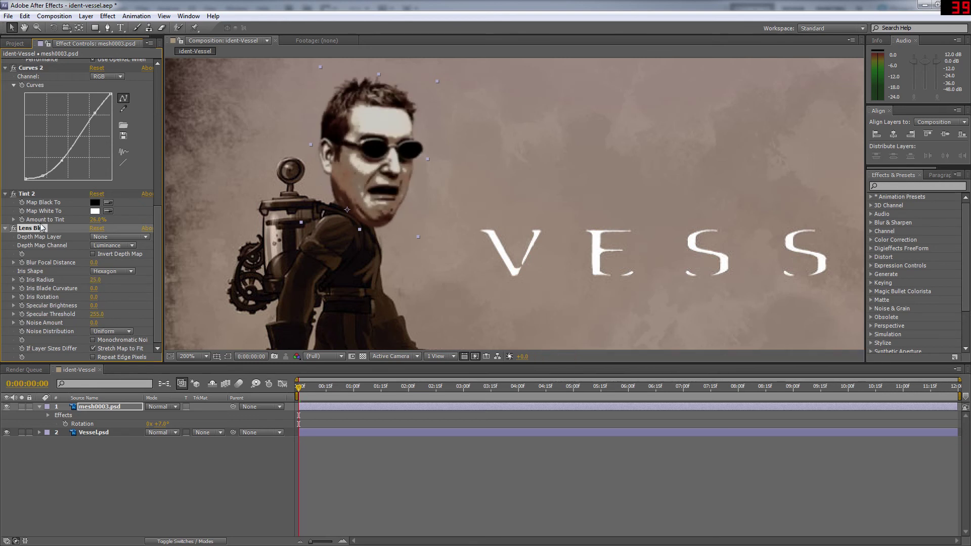
scroll(159, 133, up, 5)
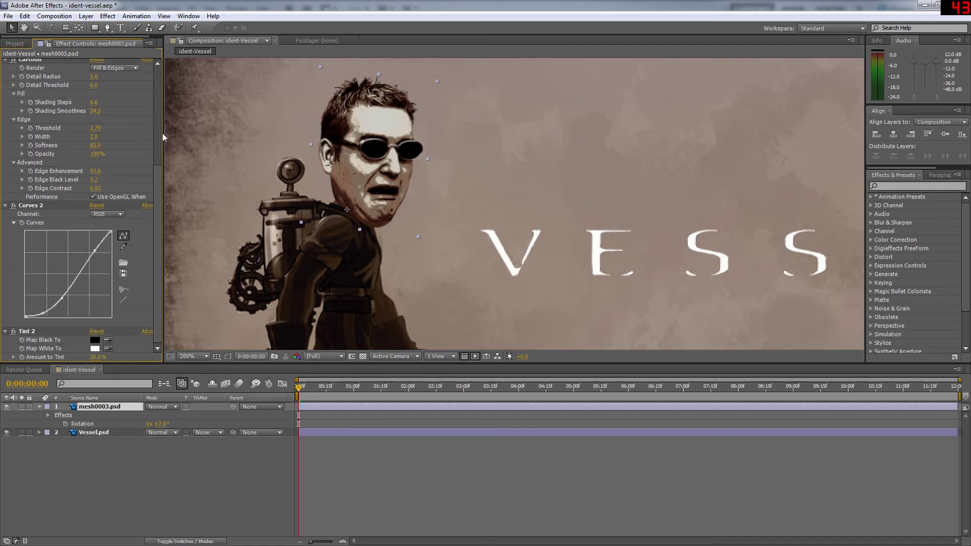
Add a Fast Blur effect to the face layer and set its Blurriness to 15
click(134, 19)
mouse_move(136, 89)
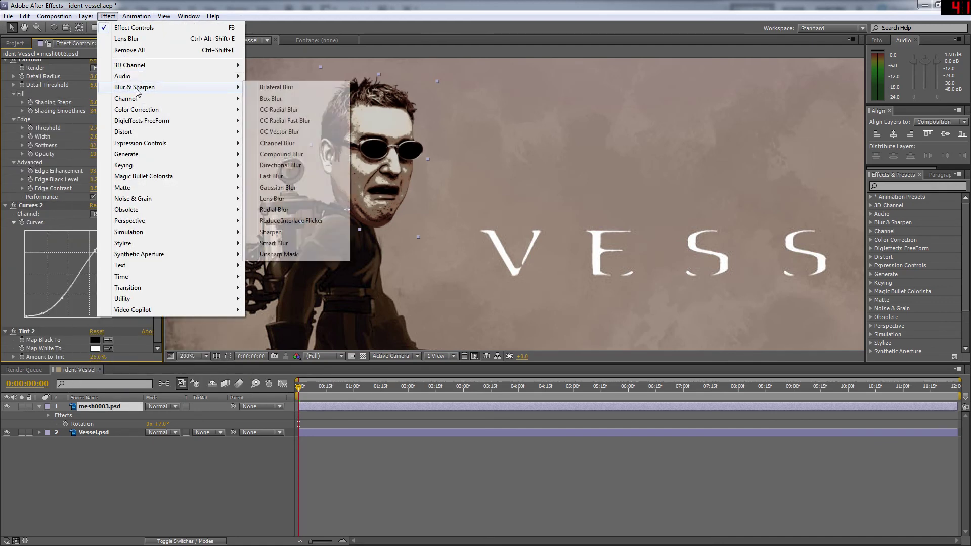
click(273, 176)
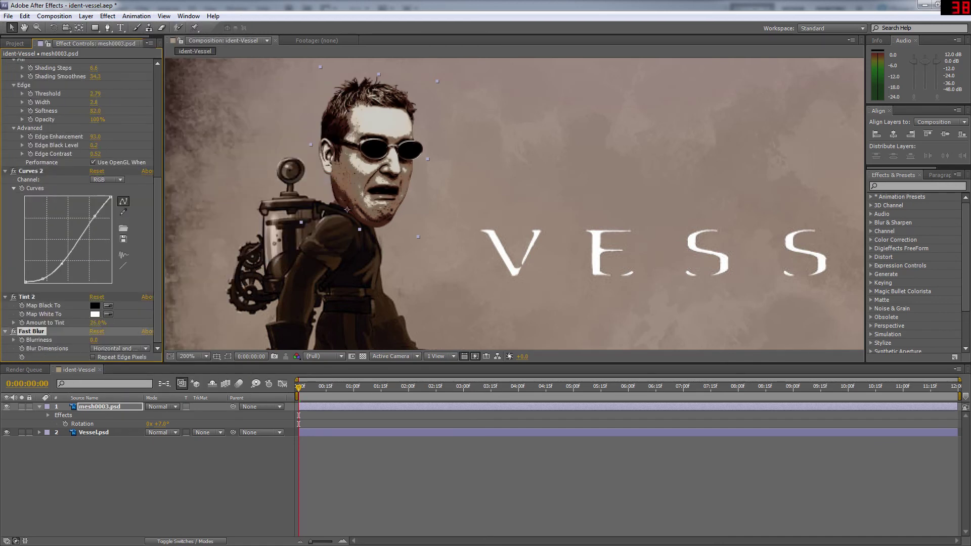
click(94, 340)
key(Return)
click(94, 340)
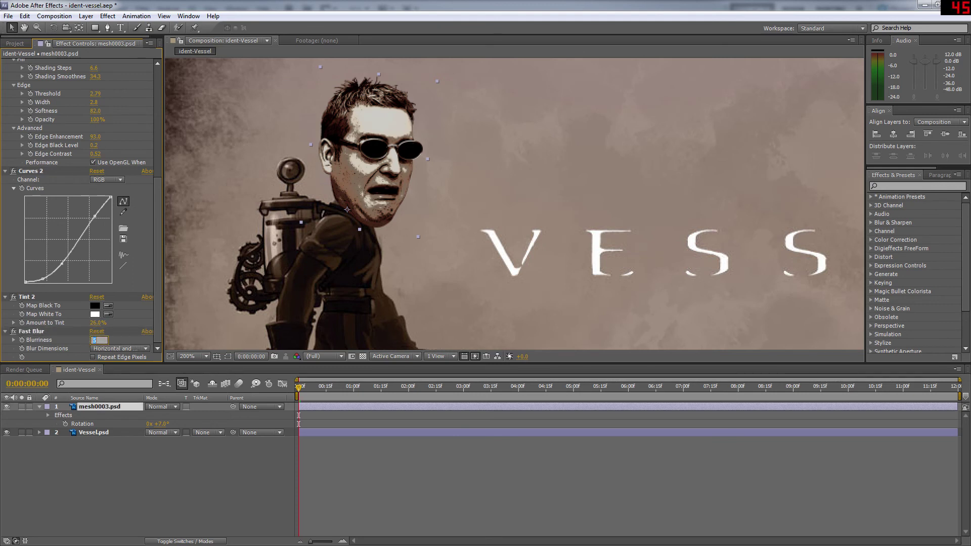
text(15)
key(Return)
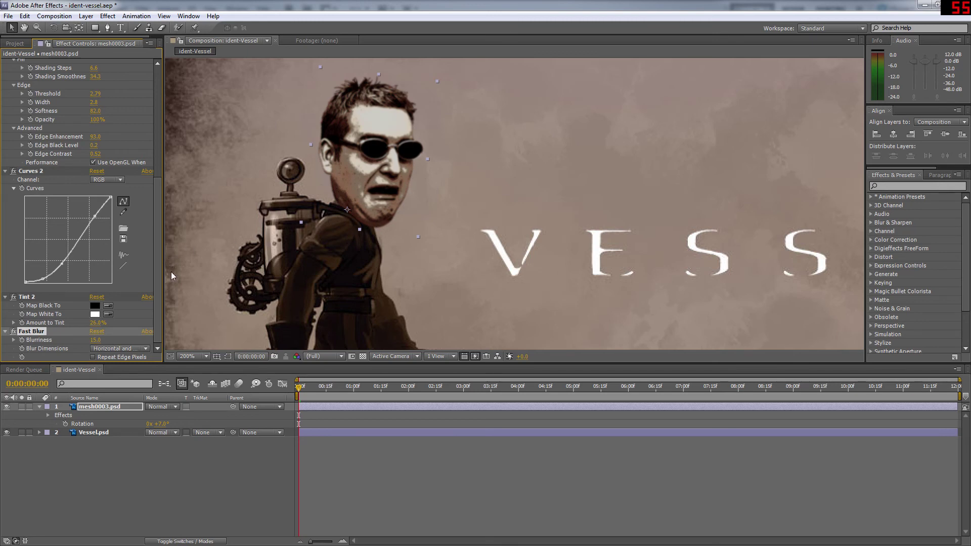
Set the Fast Blur effect's Blurriness to 10 to soften the face less
key(comma)
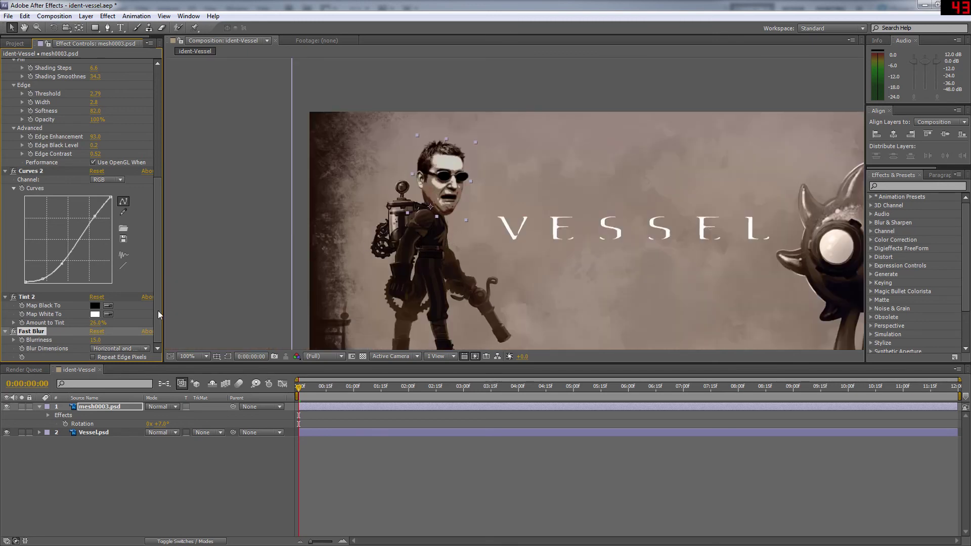
click(95, 340)
text(10)
key(Return)
key(period)
drag(432, 210, 362, 197)
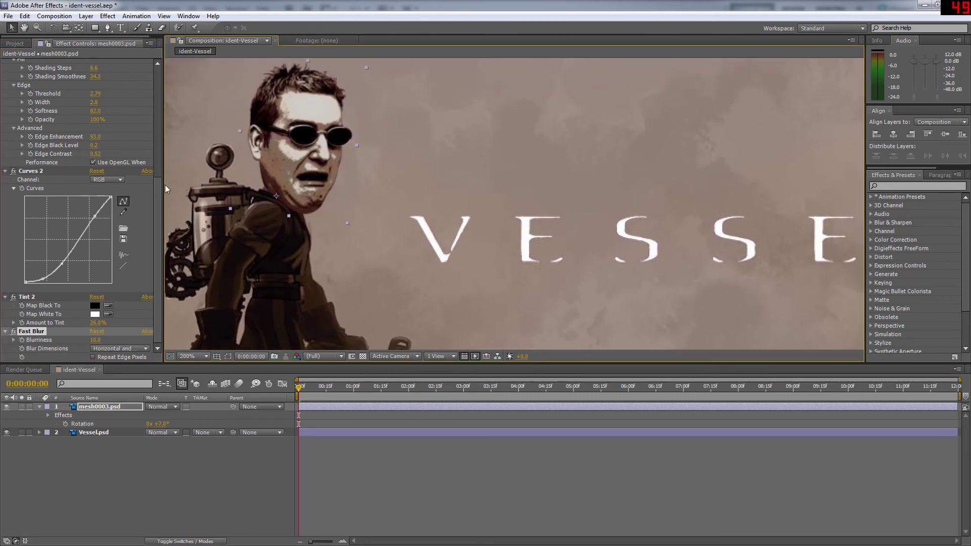
drag(256, 217, 278, 256)
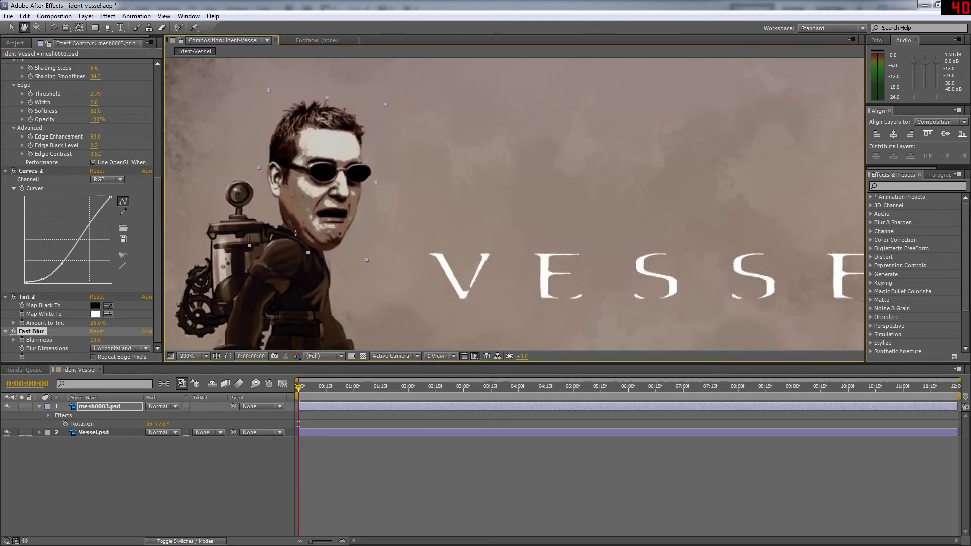
scroll(381, 296, down, 1)
drag(382, 295, 232, 231)
drag(266, 114, 298, 100)
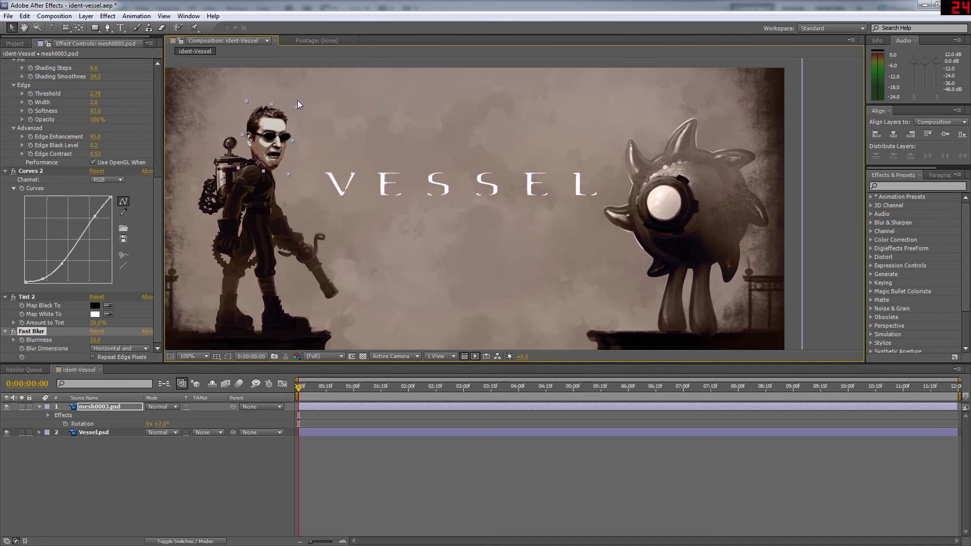
Nudge the face layer slightly up on the character's neck and set its rotation to 2.0°
click(404, 239)
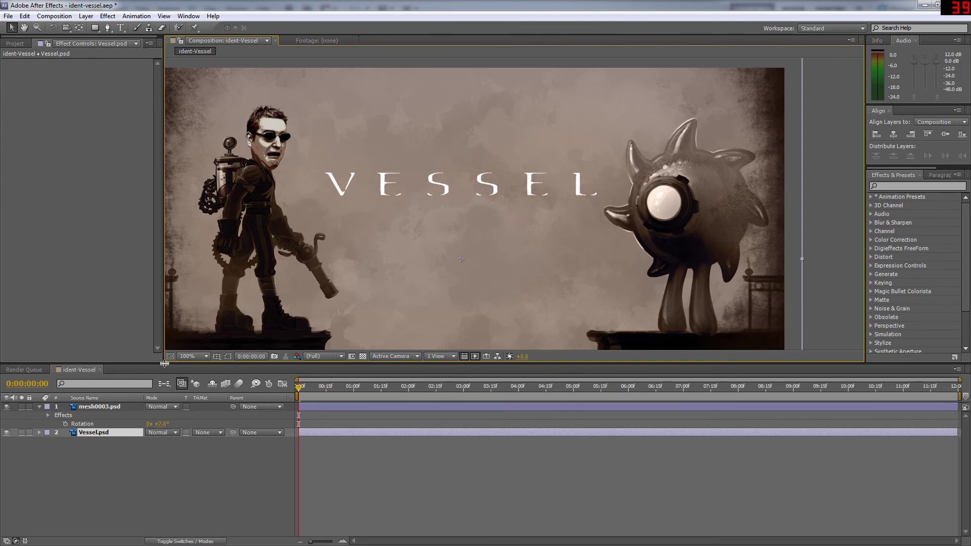
click(105, 408)
drag(270, 125, 269, 123)
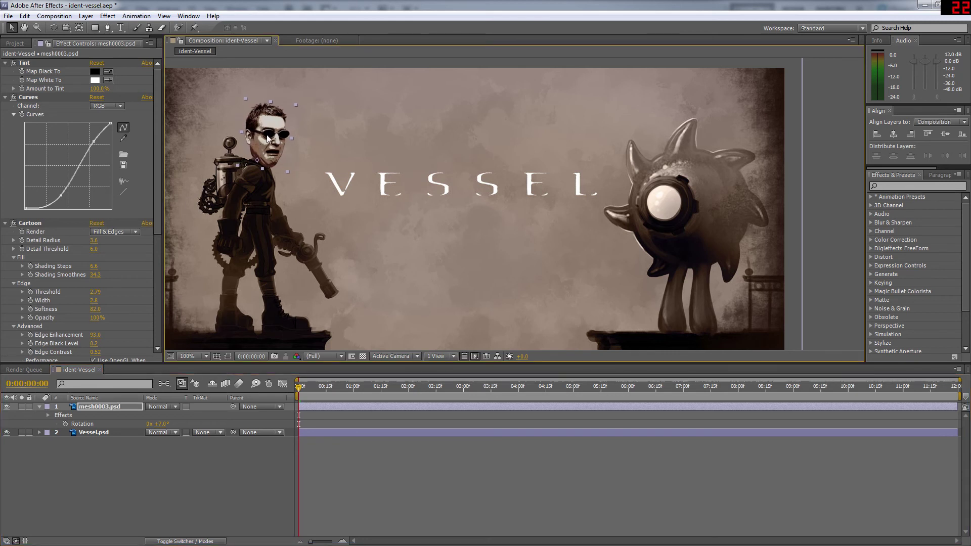
key(u)
key(r)
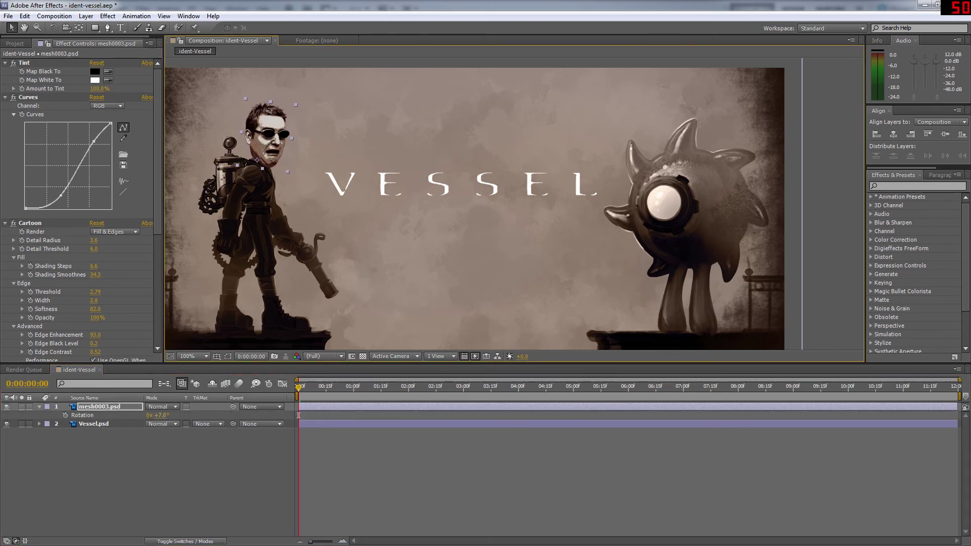
drag(162, 415, 159, 415)
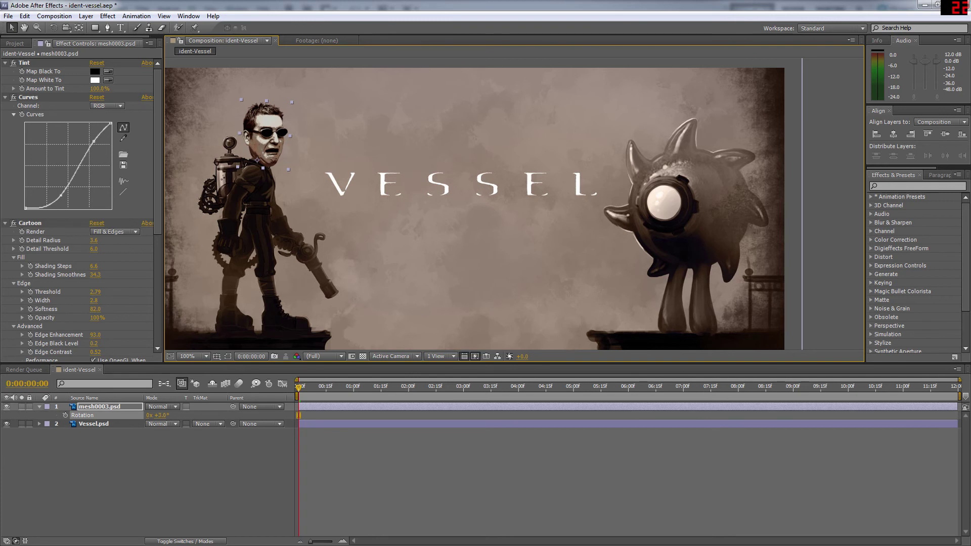
key(KP_Subtract)
Fine-tune the face layer's scale and position so the head fits the character's body
drag(291, 102, 288, 103)
drag(266, 153, 267, 154)
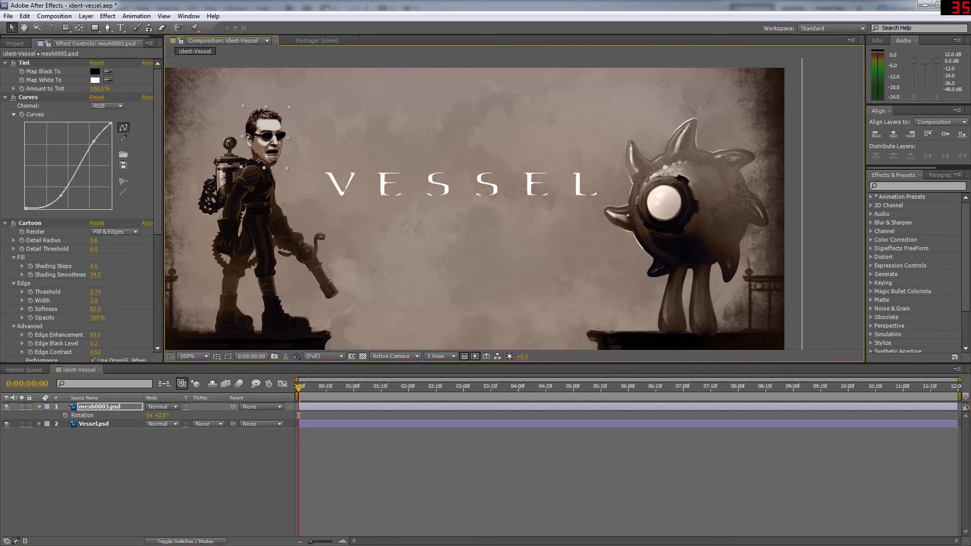
click(401, 248)
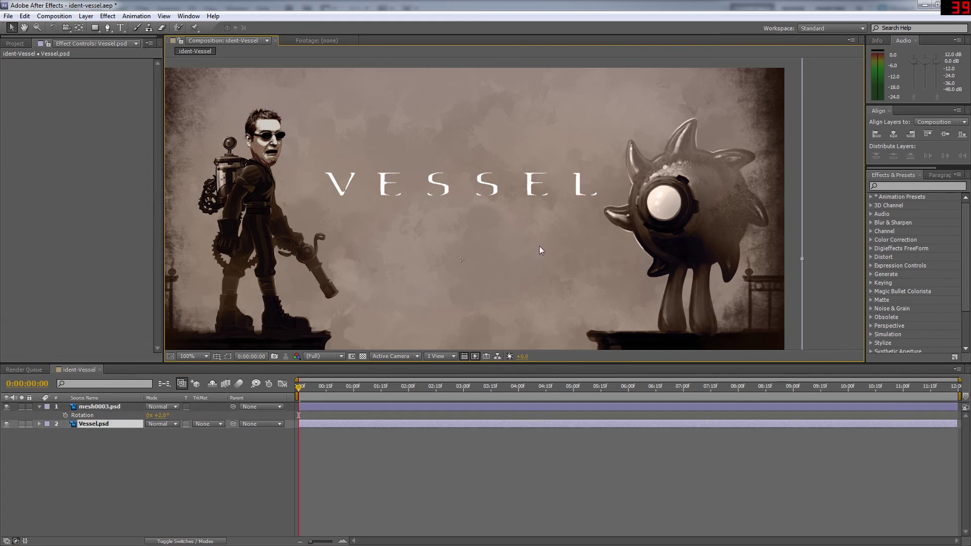
click(820, 199)
click(265, 140)
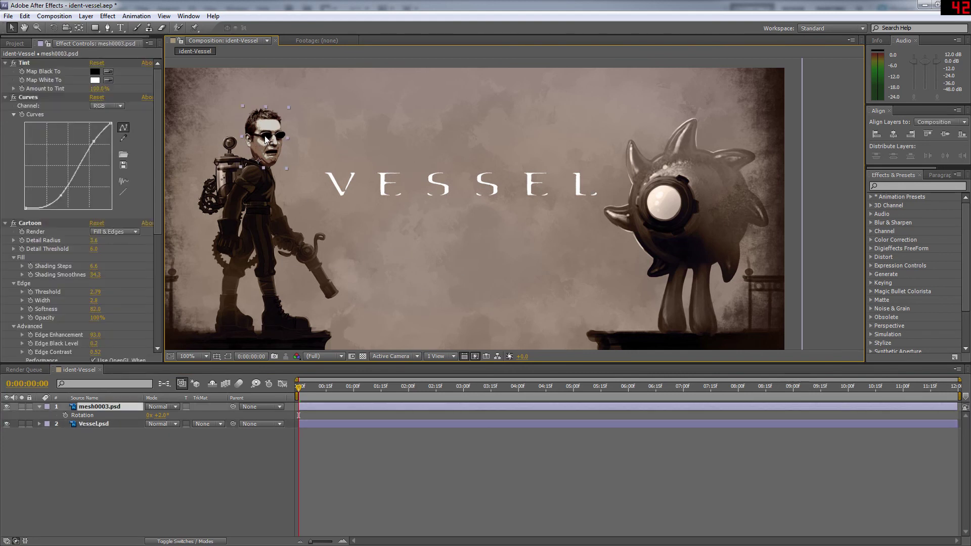
drag(290, 107, 294, 102)
click(812, 208)
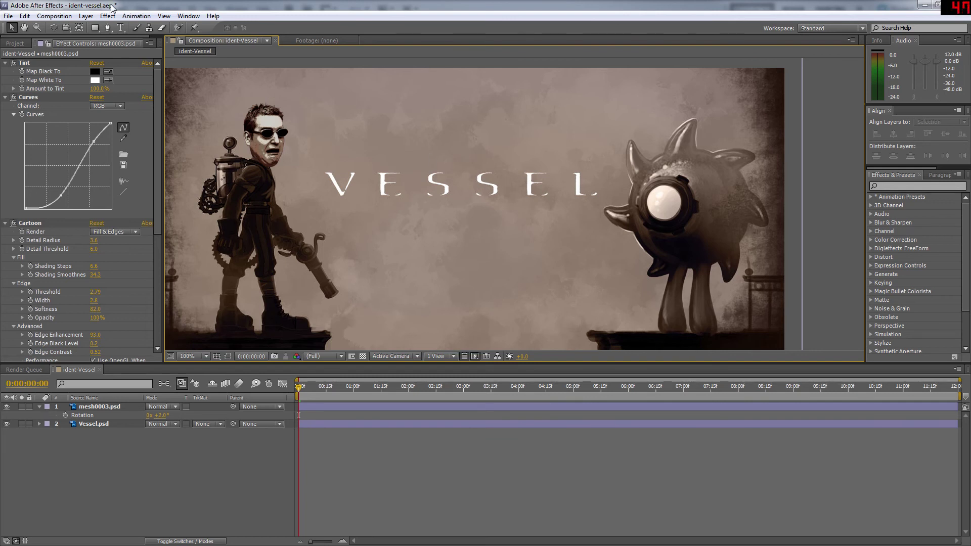
Save the project and check the composited face against the whole composition
key(ctrl+s)
drag(372, 172, 432, 60)
drag(441, 118, 424, 241)
scroll(433, 227, down, 1)
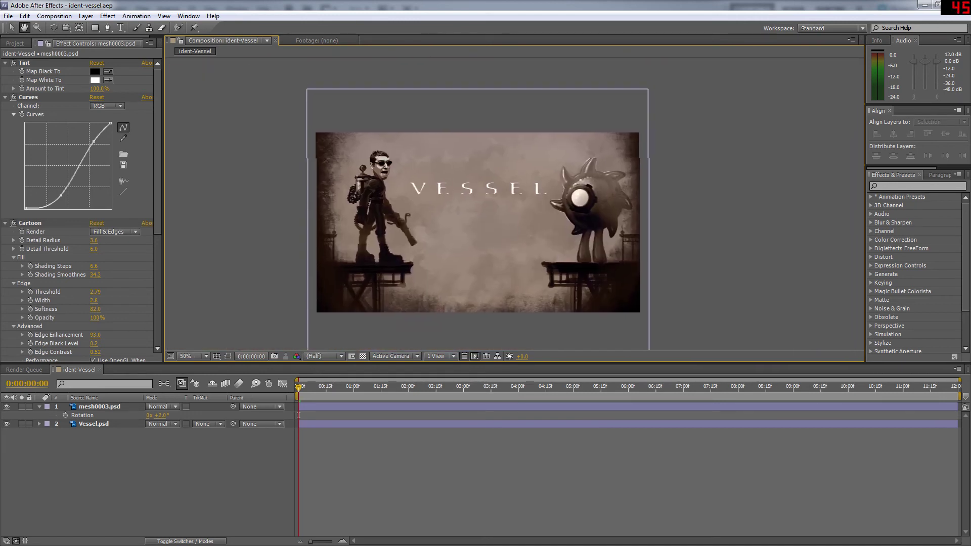
key(period)
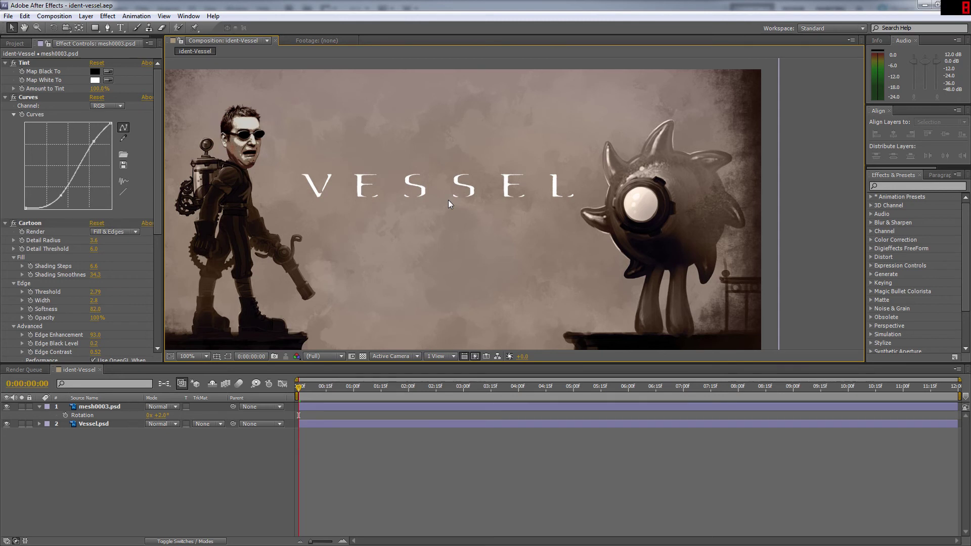
key(space)
mouse_move(419, 182)
mouse_down()
mouse_move(449, 160)
mouse_move(430, 165)
mouse_move(422, 193)
mouse_up()
key(v)
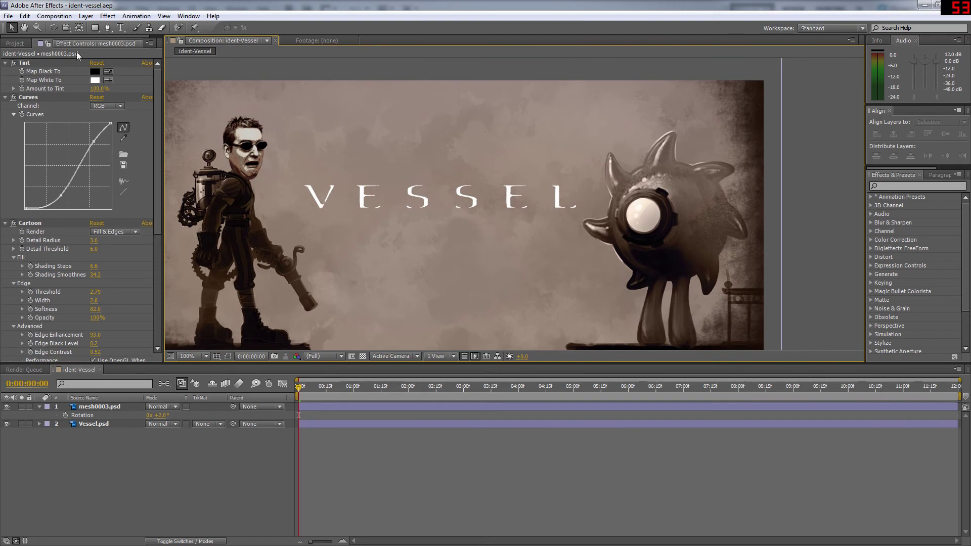
Add a text layer reading MESH SOLOS above the VESSEL title
click(120, 29)
right_click(123, 308)
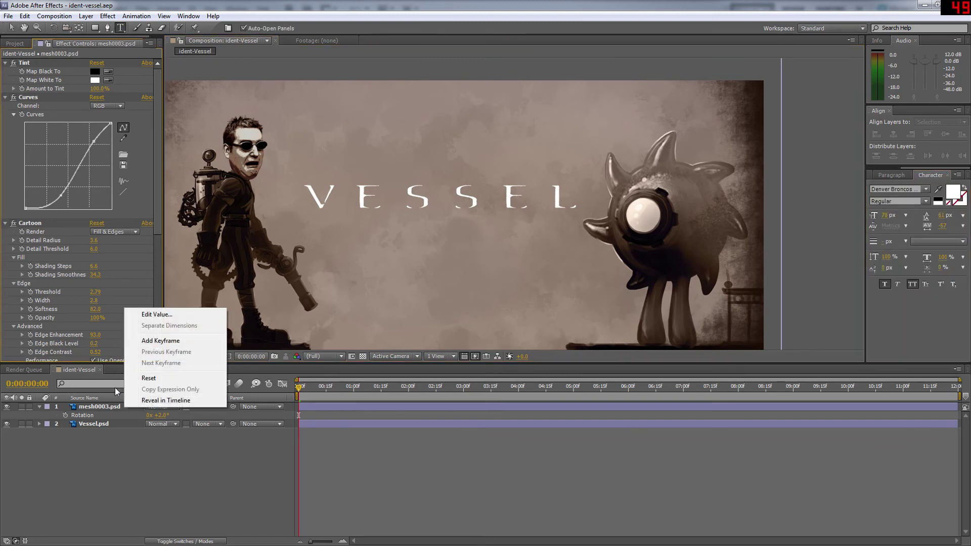
click(135, 458)
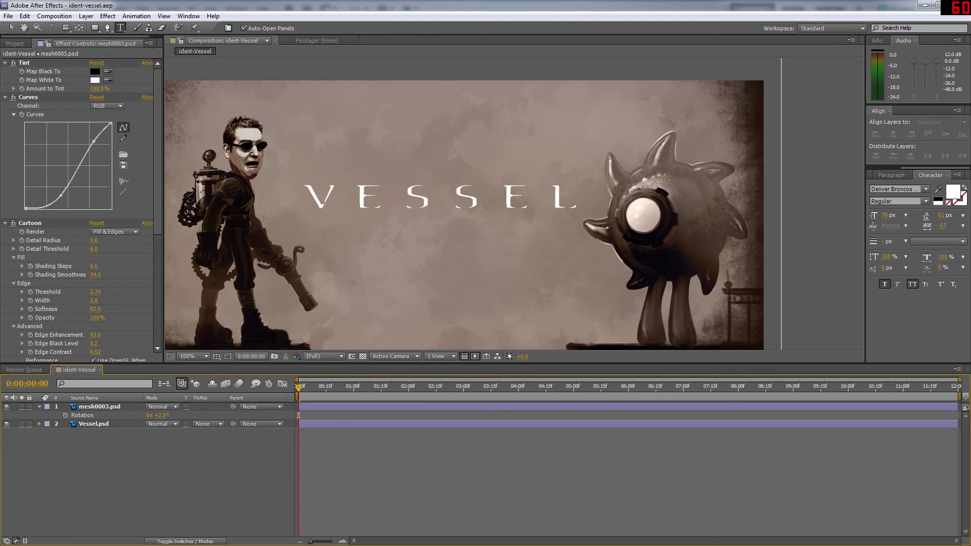
click(345, 150)
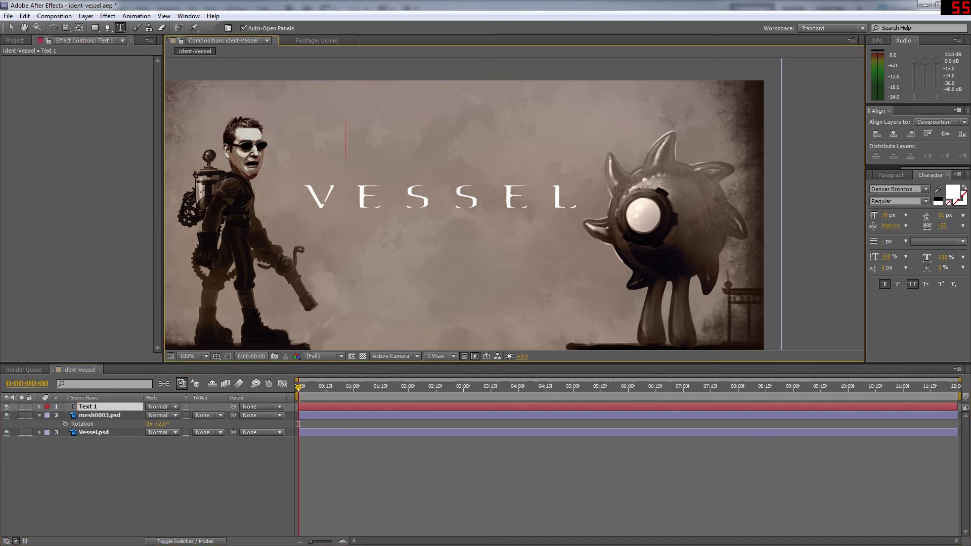
text(MESH SOLOS)
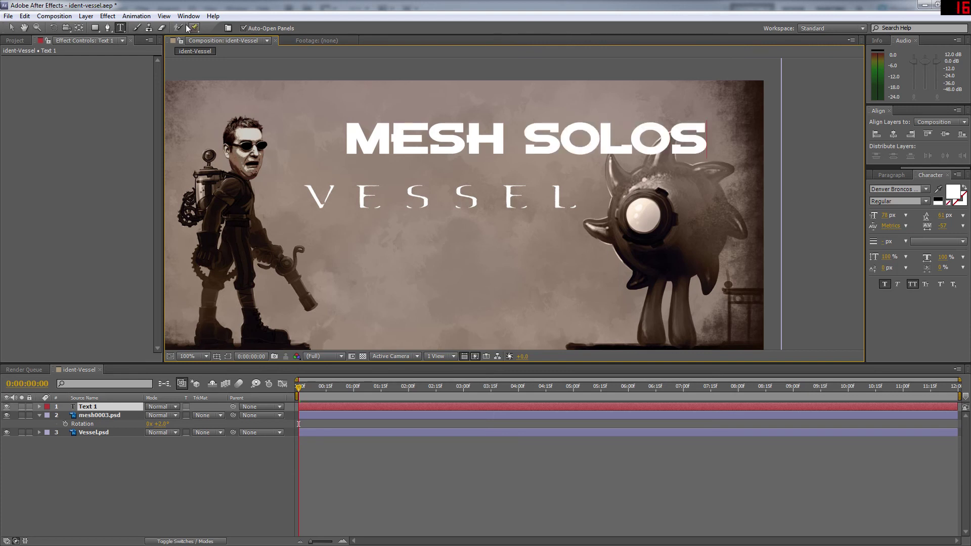
Place the MESH SOLOS text directly above the VESSEL title, aligned with its start, and set its font size to 59 px
click(11, 27)
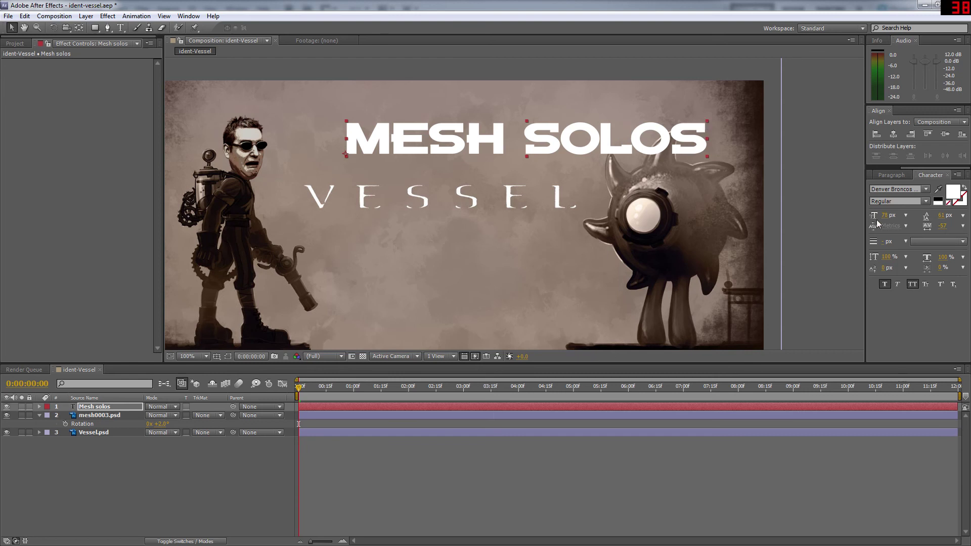
drag(886, 215, 869, 215)
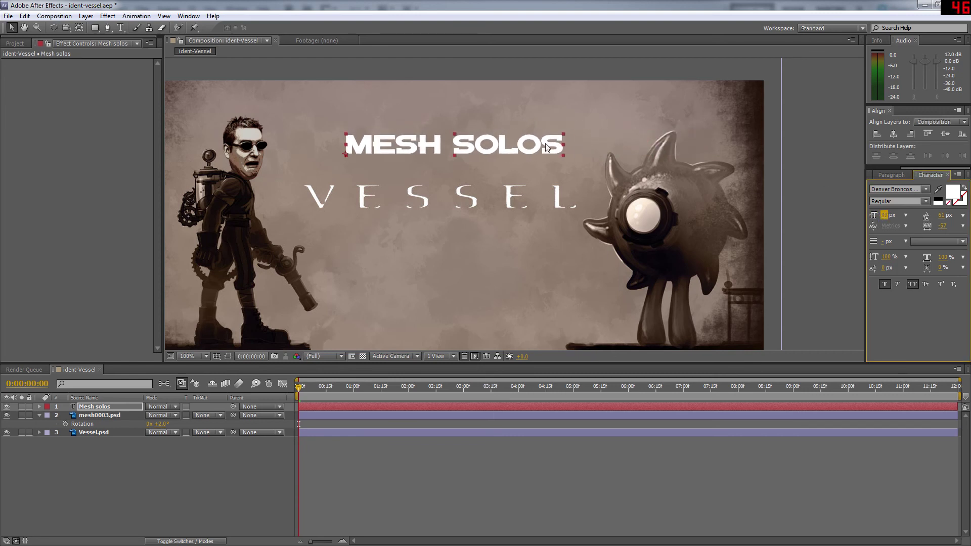
drag(495, 139, 453, 166)
drag(885, 215, 895, 217)
Try several fonts on the MESH SOLOS text, including Adobe Devanagari, Corbel, Chiller and Century Gothic, and settle on Centaur
click(927, 189)
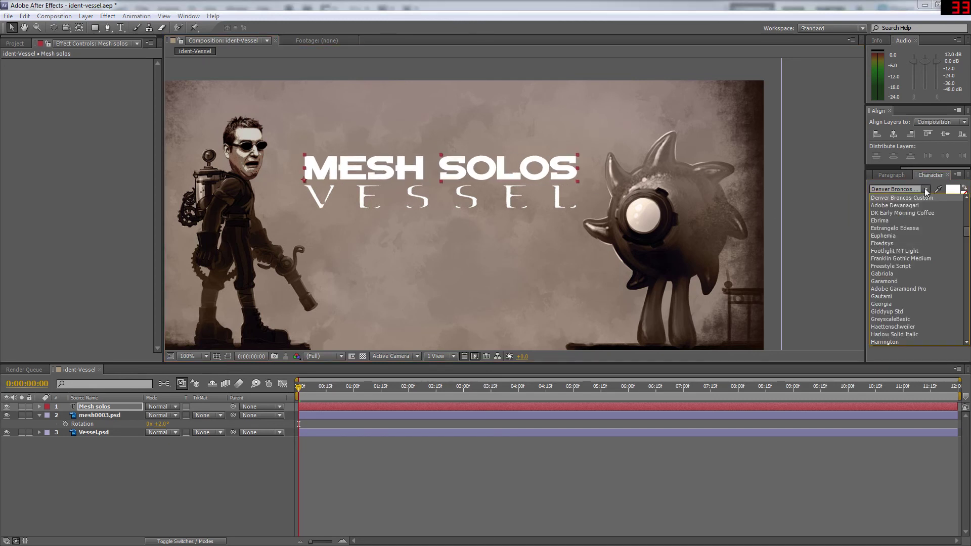
click(921, 206)
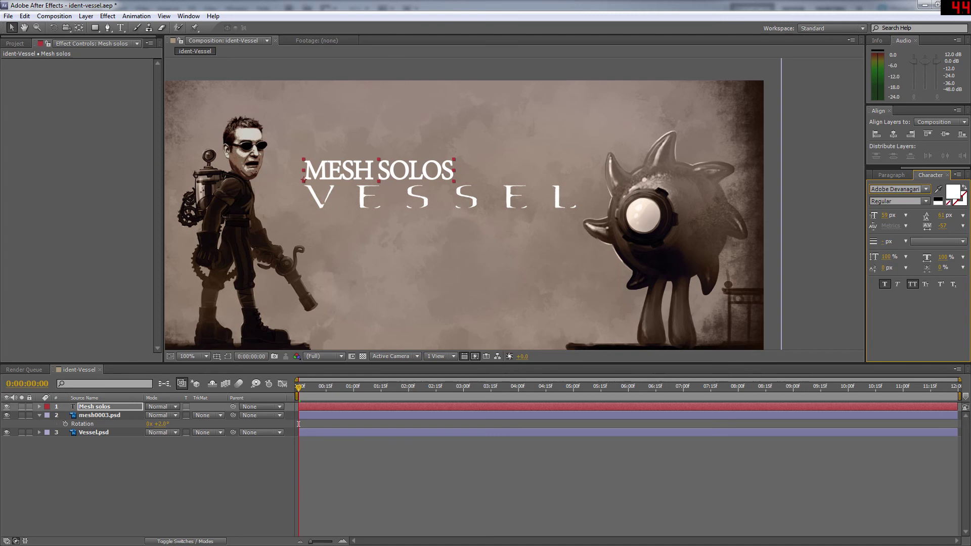
scroll(902, 194, up, 4)
key(Up)
key(Up)
key(Up)
key(Up)
key(Up)
key(Up)
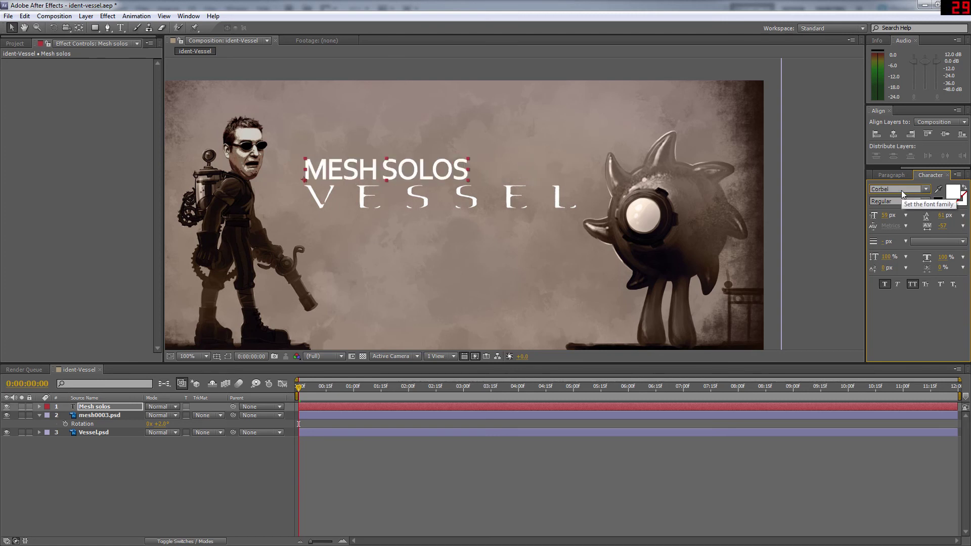
key(Up)
key(Up)
key(Up)
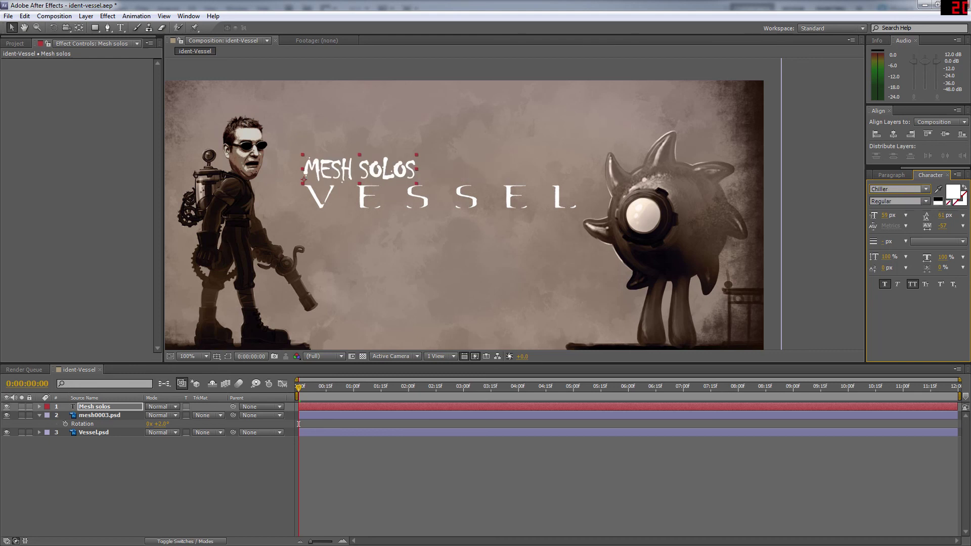
key(Up)
key(Up)
key(Up)
key(Up)
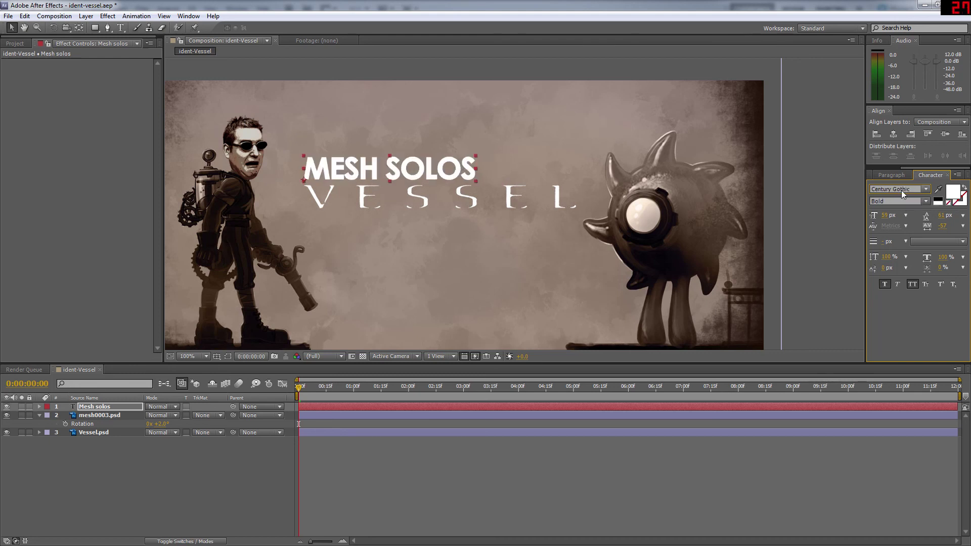
key(Up)
key(Up)
key(Up)
key(Up)
key(Down)
key(Down)
key(Down)
key(Down)
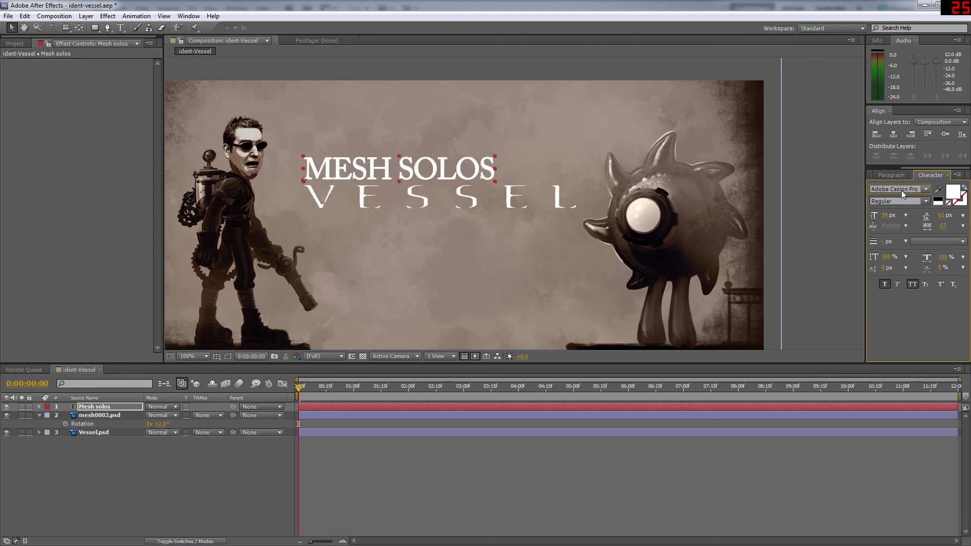
key(Up)
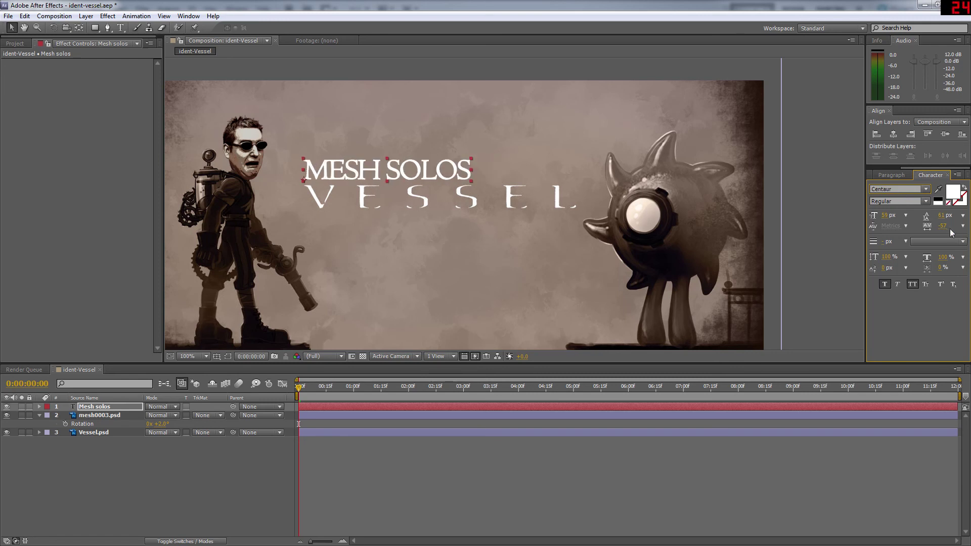
Widen the MESH SOLOS text's tracking to span the VESSEL title and set its vertical scale to 74%
drag(943, 226, 970, 225)
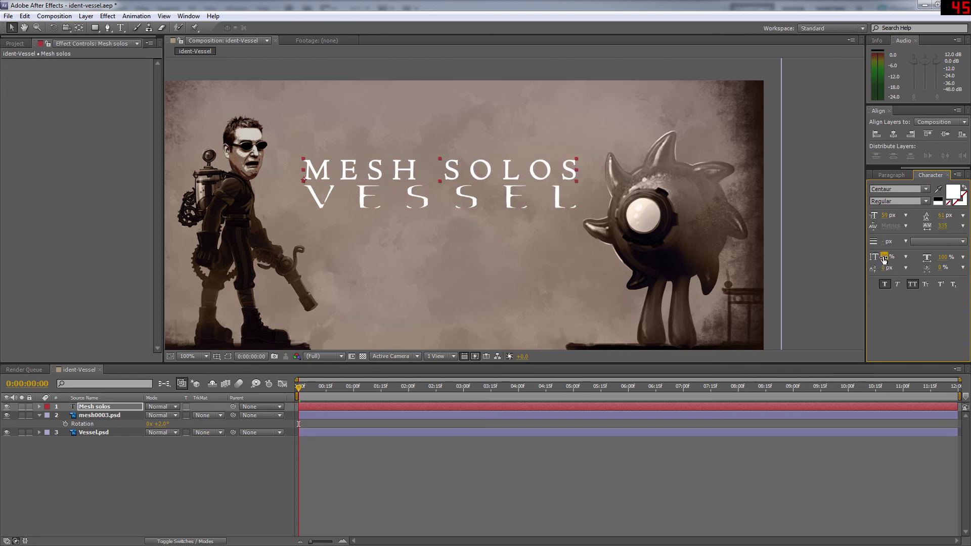
drag(882, 257, 874, 257)
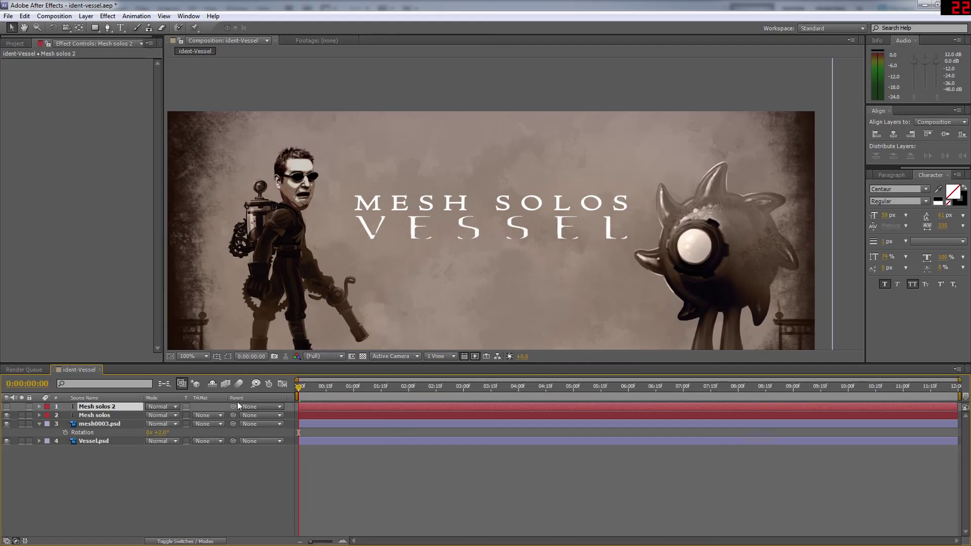
Apply a Matte Choker effect to the Mesh solos text layer
click(86, 415)
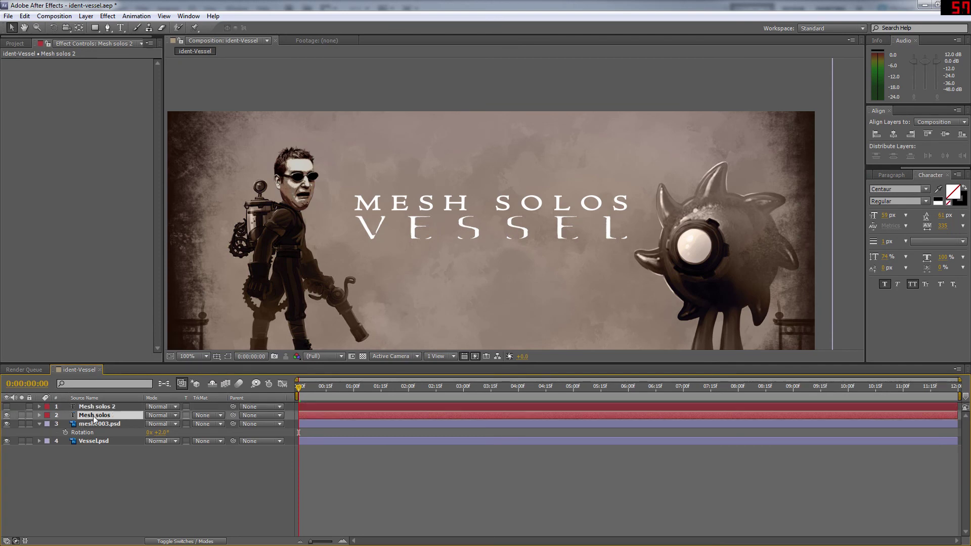
click(133, 16)
mouse_move(107, 16)
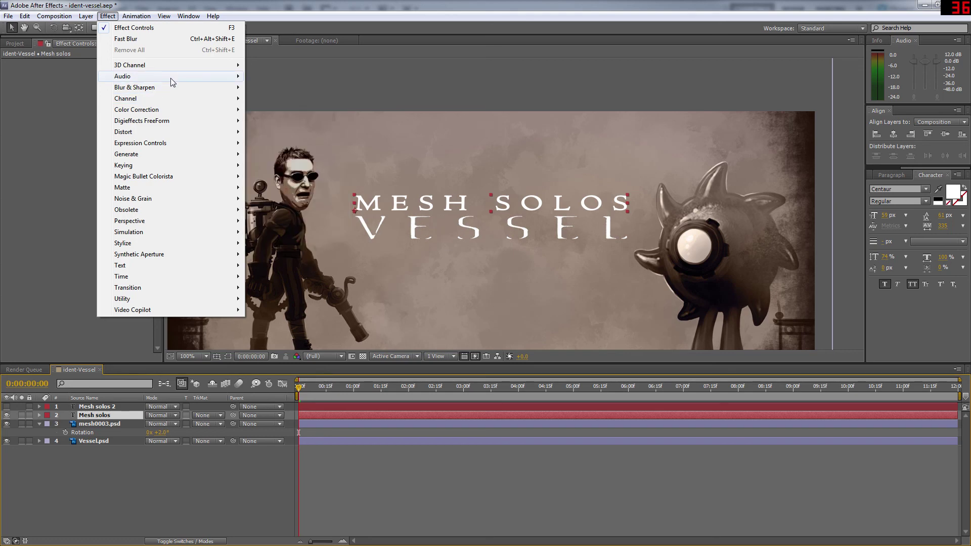
mouse_move(234, 104)
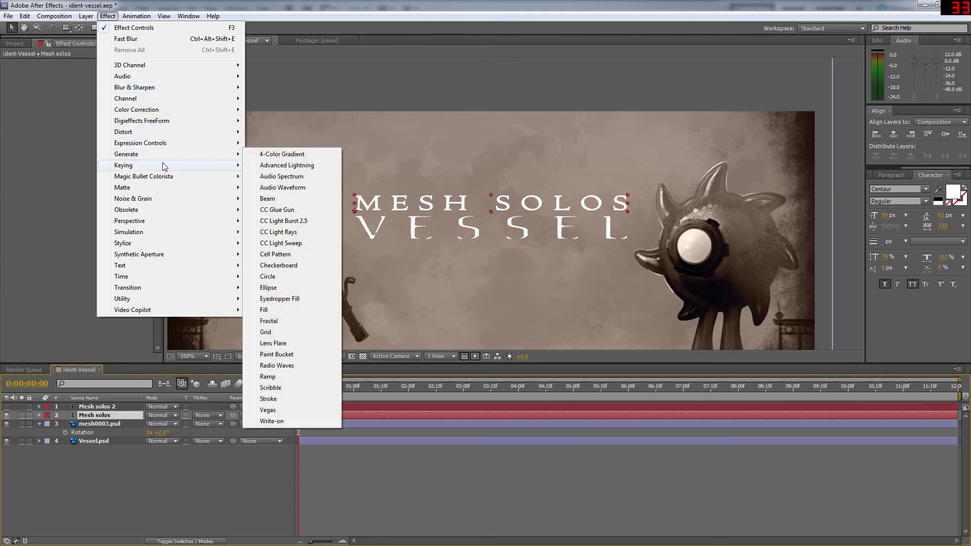
mouse_move(167, 190)
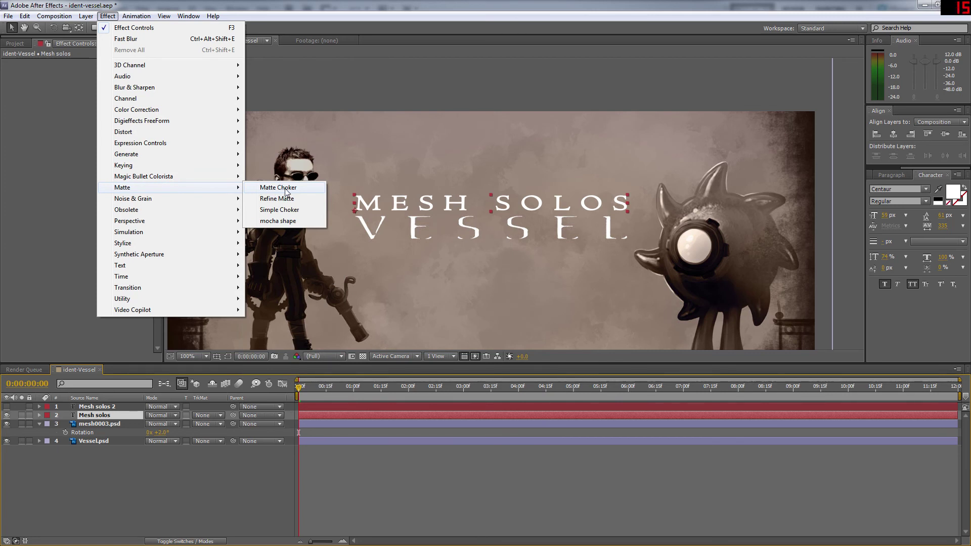
click(286, 191)
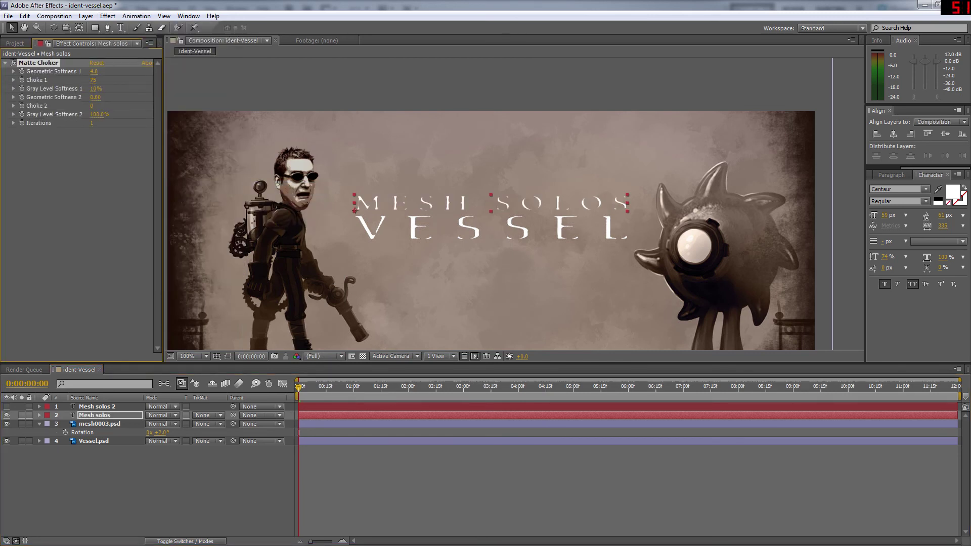
Set the Matte Choker's Geometric Softness 1 to 2.4 on the Mesh solos layer and check the thinned lettering
drag(96, 71, 83, 71)
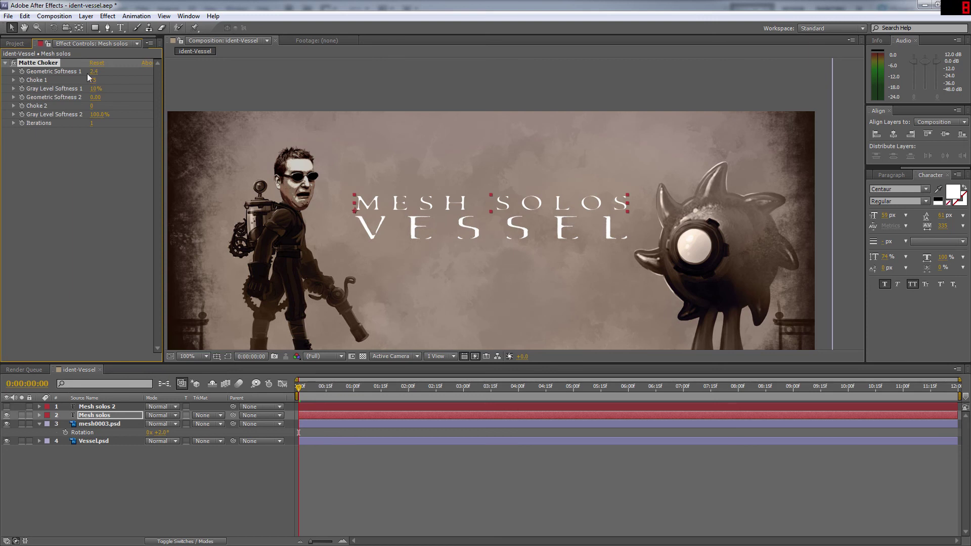
drag(93, 80, 89, 80)
click(360, 94)
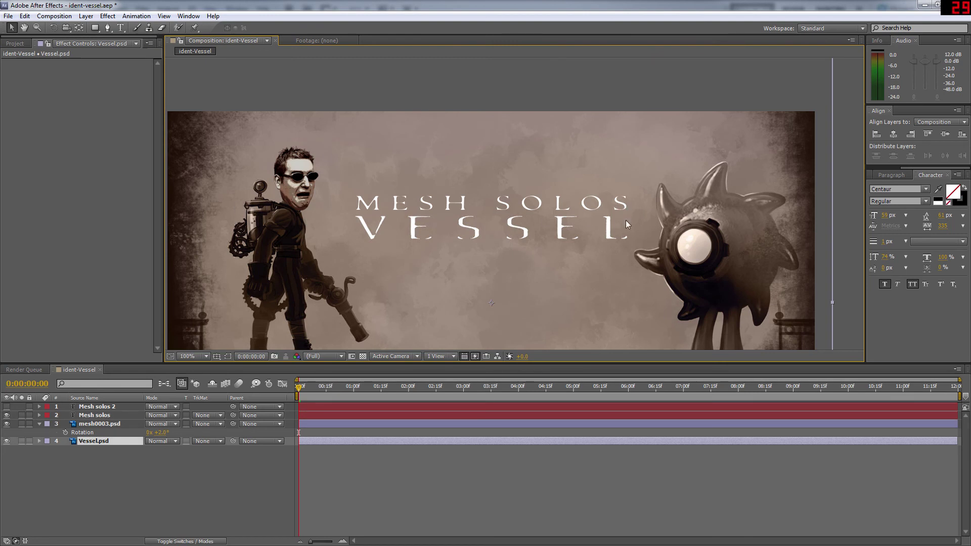
Delete the hidden duplicate text layer Mesh solos 2 and save the project
click(106, 416)
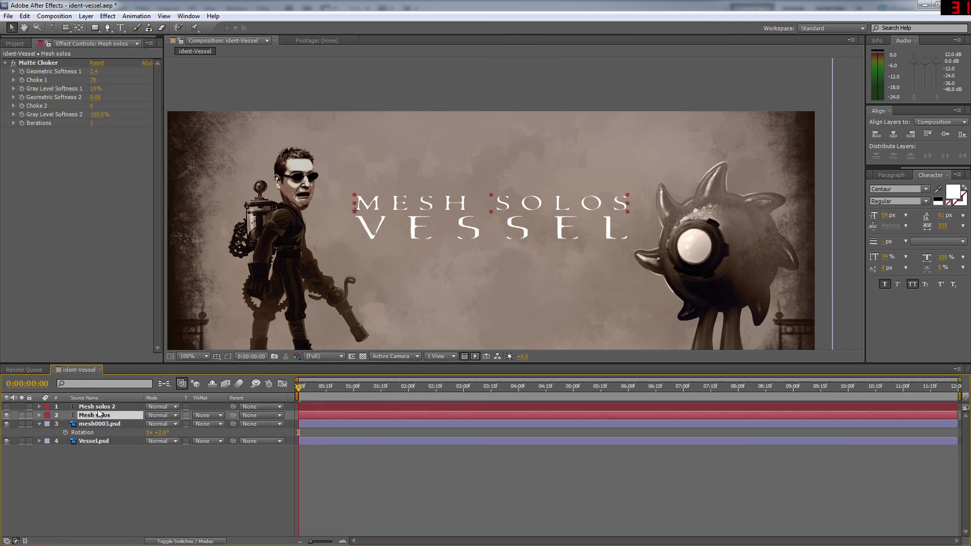
click(98, 407)
click(108, 17)
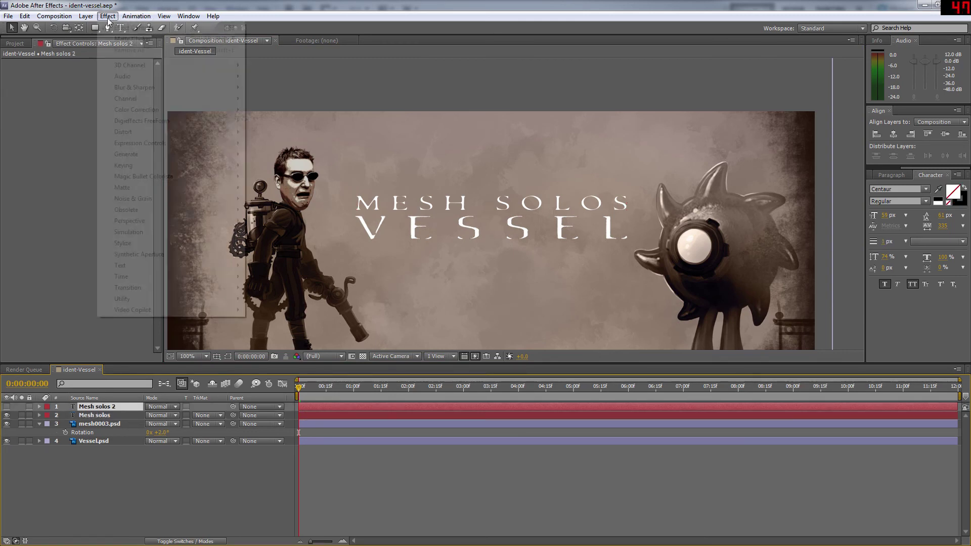
click(108, 19)
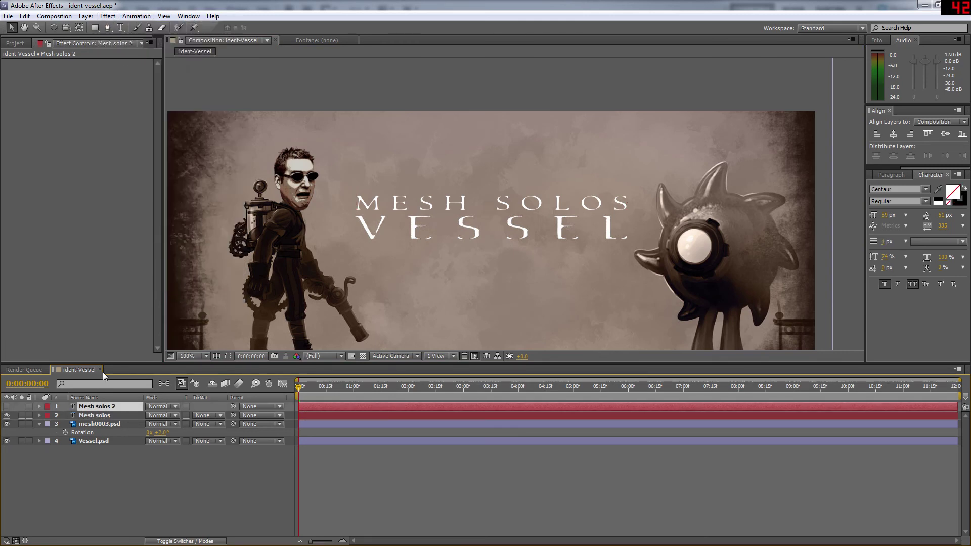
key(Delete)
click(91, 408)
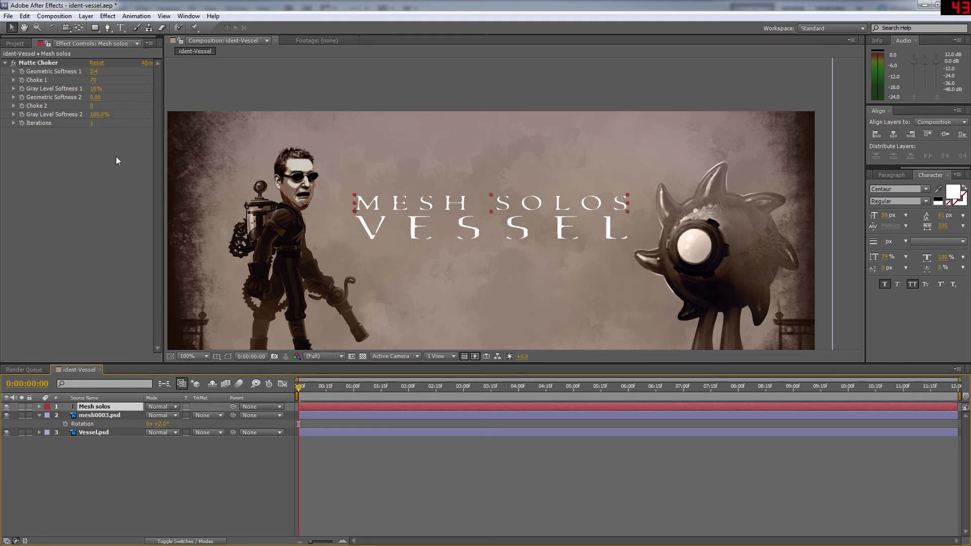
key(ctrl+s)
click(427, 210)
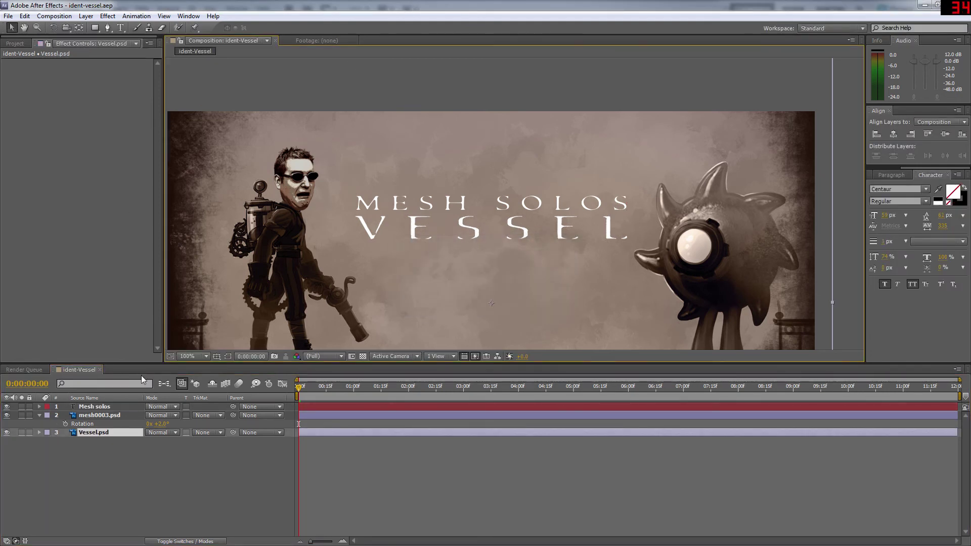
Place the Mesh solos layer directly above Vessel.psd and set Vessel.psd's track matte to Alpha Matte "Mesh solos"
click(94, 407)
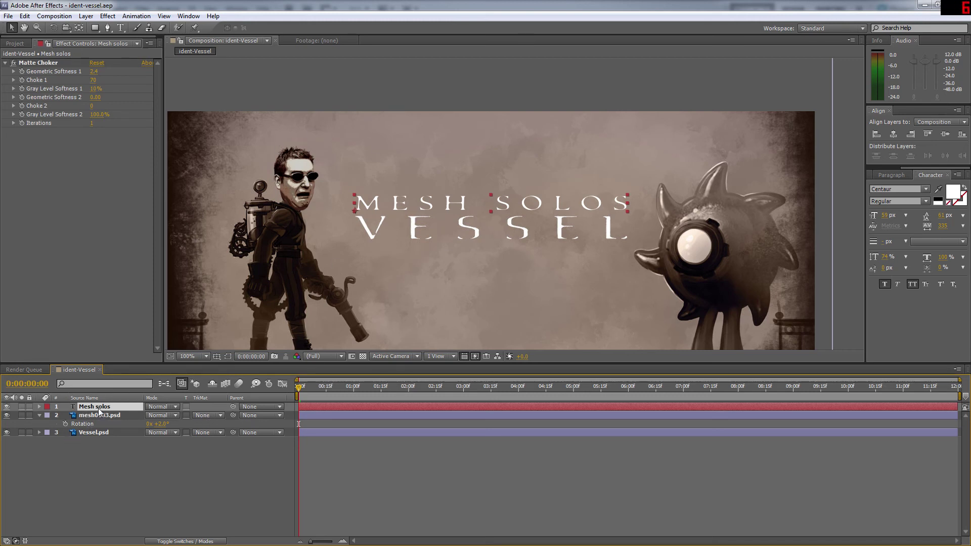
drag(98, 411, 104, 434)
click(208, 433)
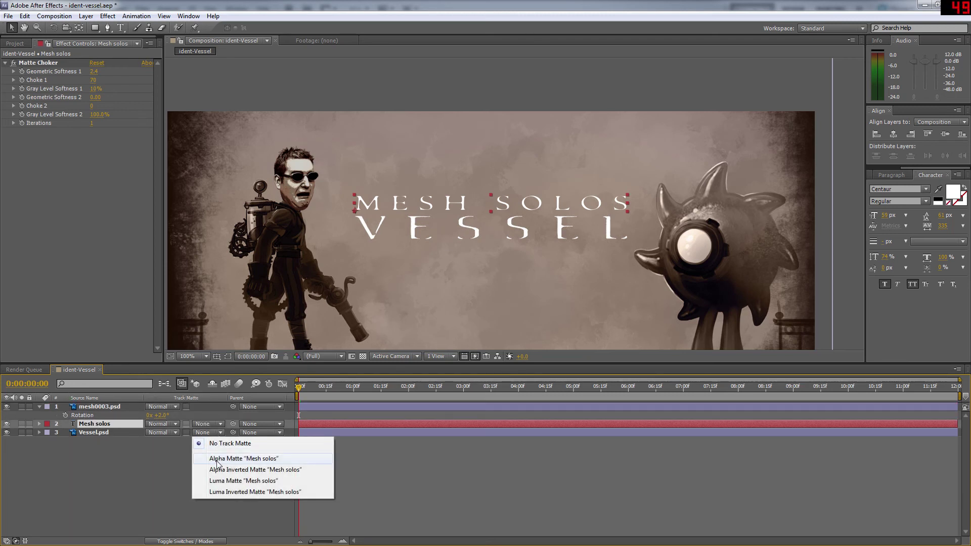
click(217, 460)
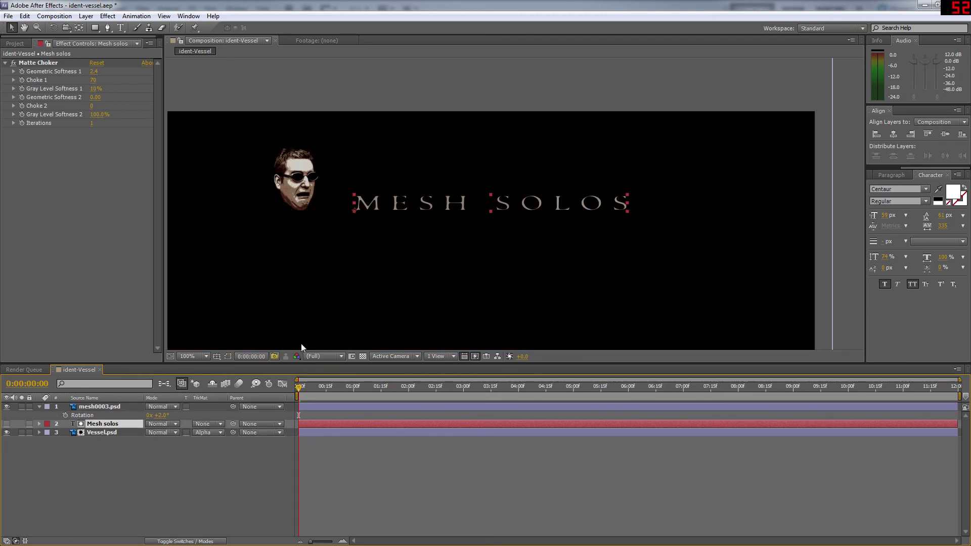
Shift the Mesh solos matte text slightly to the right and up over the Vessel artwork
click(108, 433)
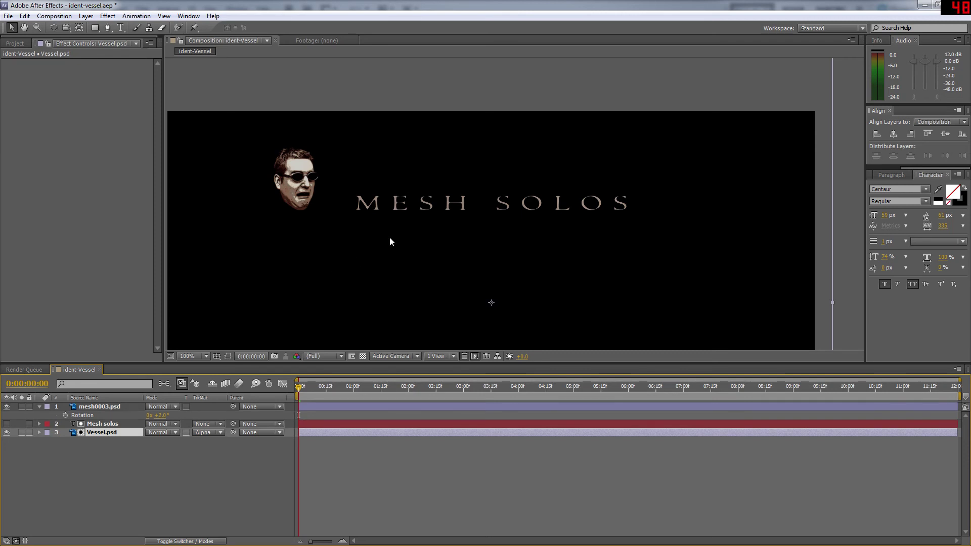
click(96, 408)
click(96, 423)
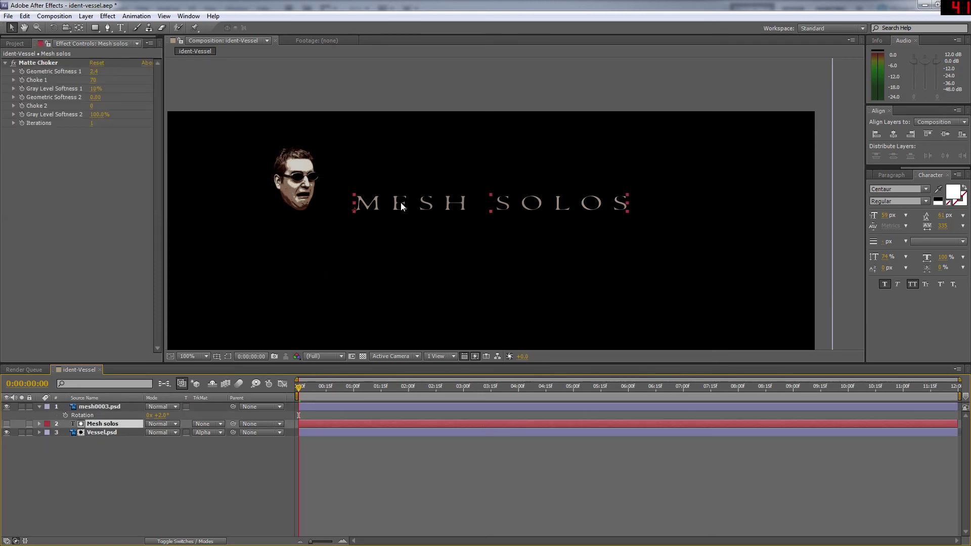
drag(400, 204, 428, 199)
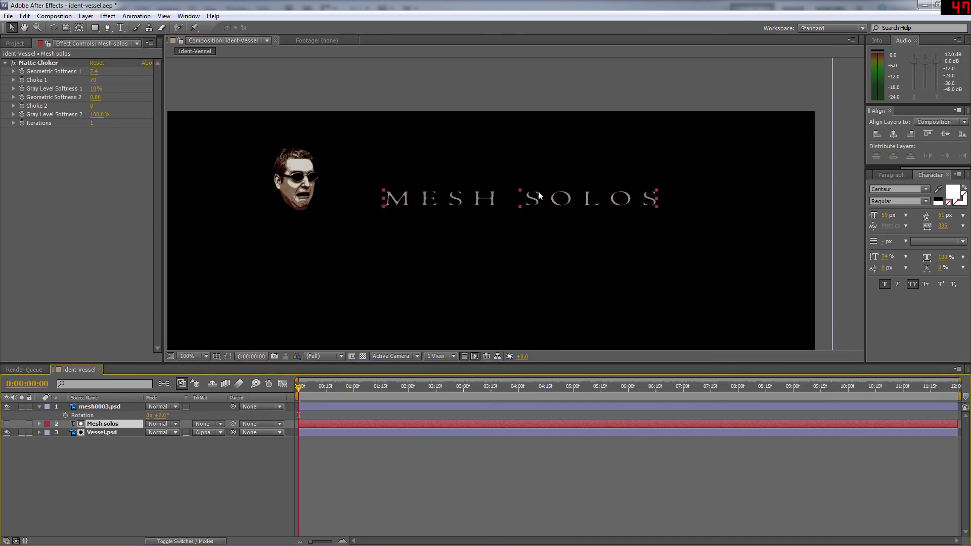
Make the Mesh solos layer visible, remove Vessel.psd's track matte, and return Mesh solos to the top of the layer stack
click(91, 434)
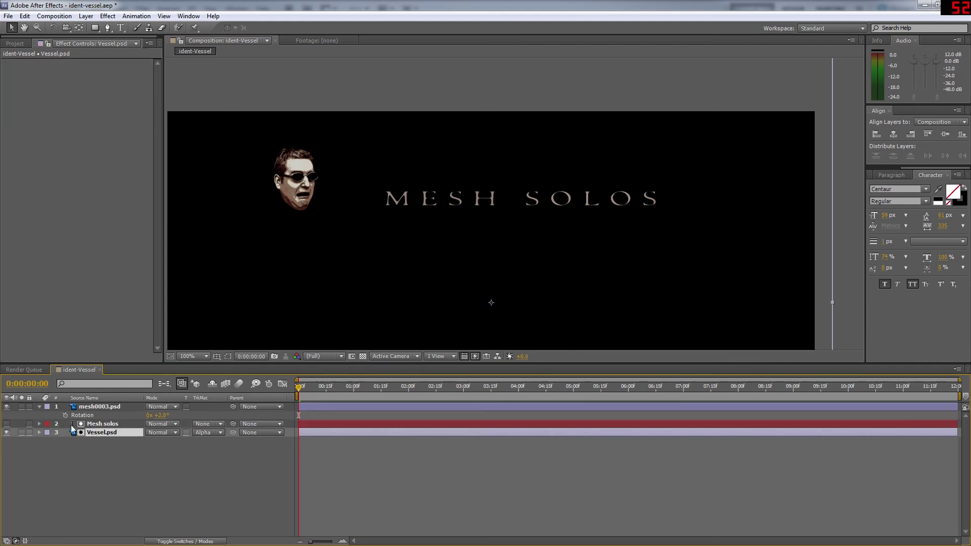
click(7, 425)
click(7, 425)
click(8, 425)
click(105, 425)
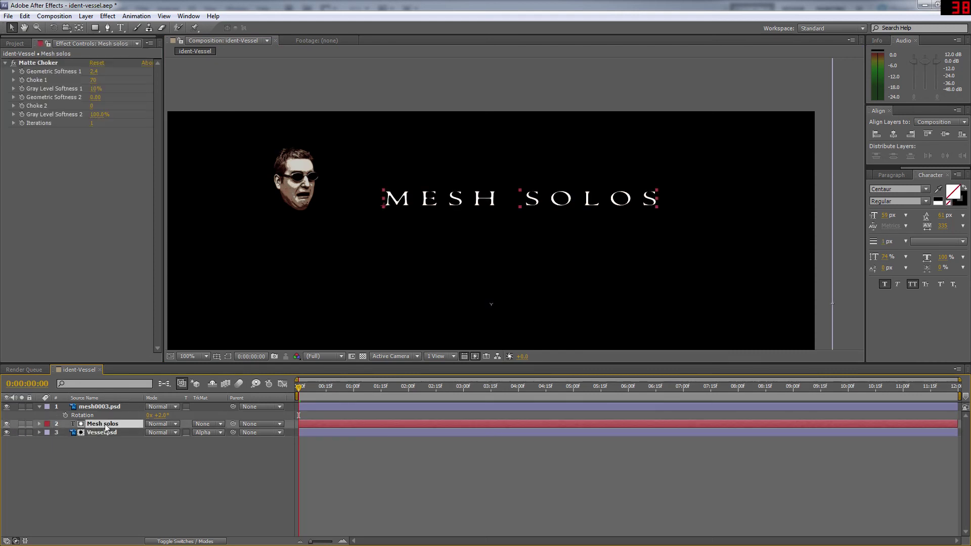
click(207, 433)
click(213, 440)
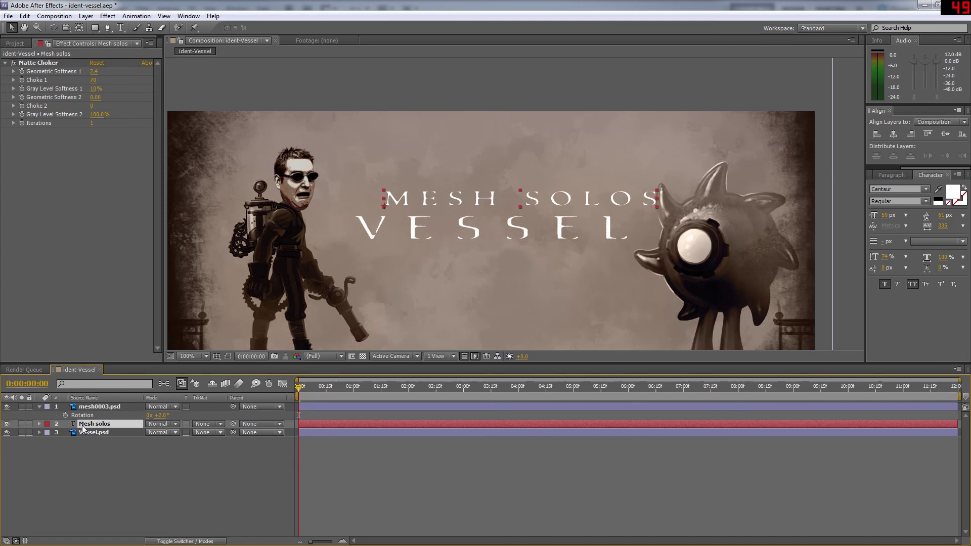
drag(83, 429, 87, 405)
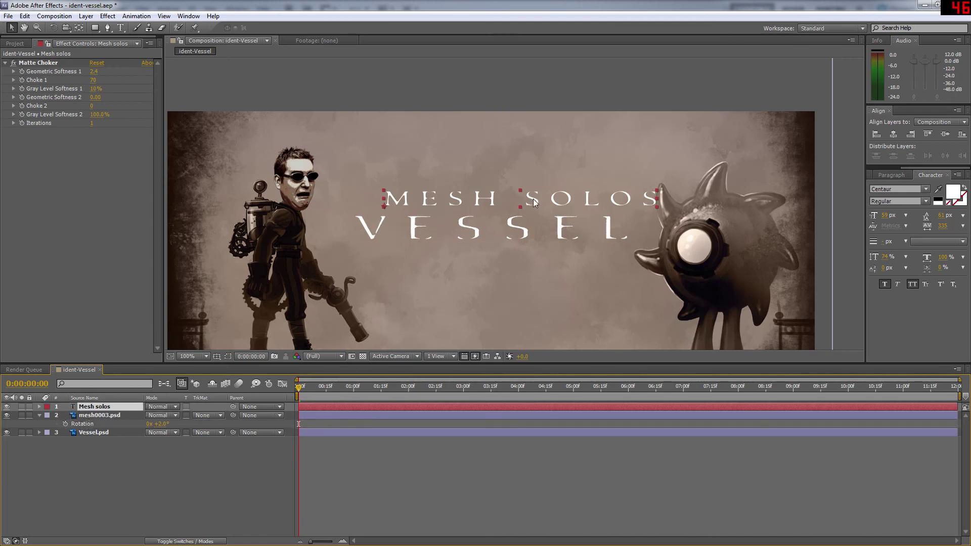
Realign the MESH SOLOS text directly above the VESSEL title and save the project
drag(535, 202, 504, 208)
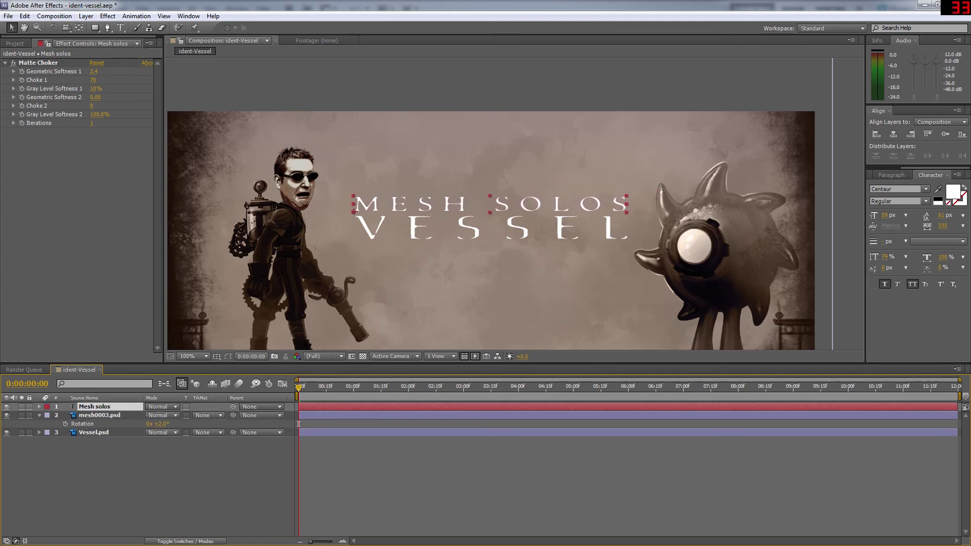
click(496, 104)
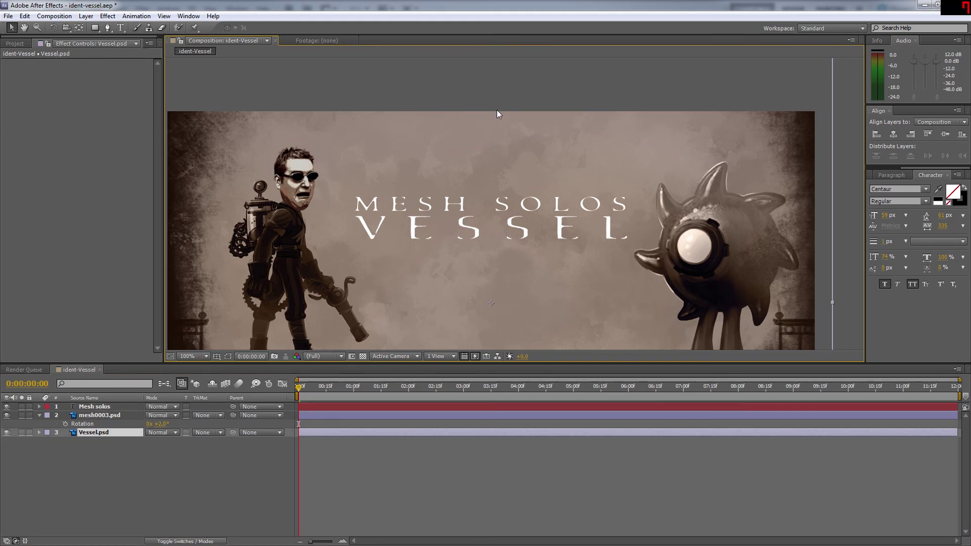
key(ctrl+s)
Add a null object to the composition and place it beside the character's face, next to the title
click(90, 417)
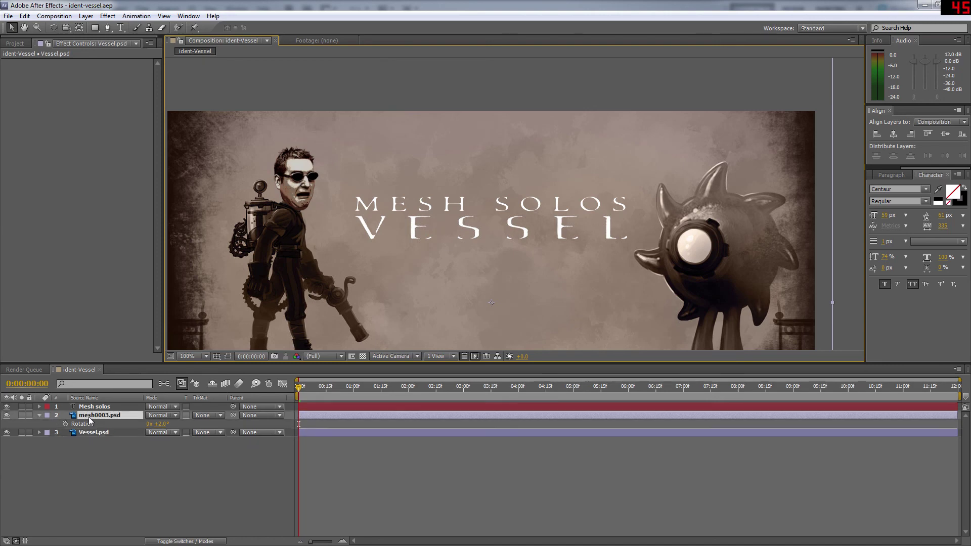
click(101, 449)
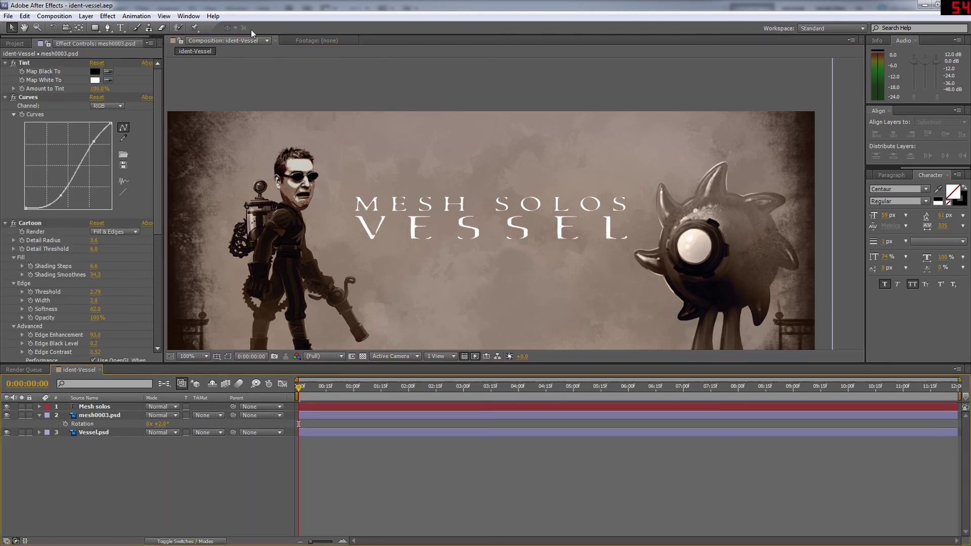
click(84, 16)
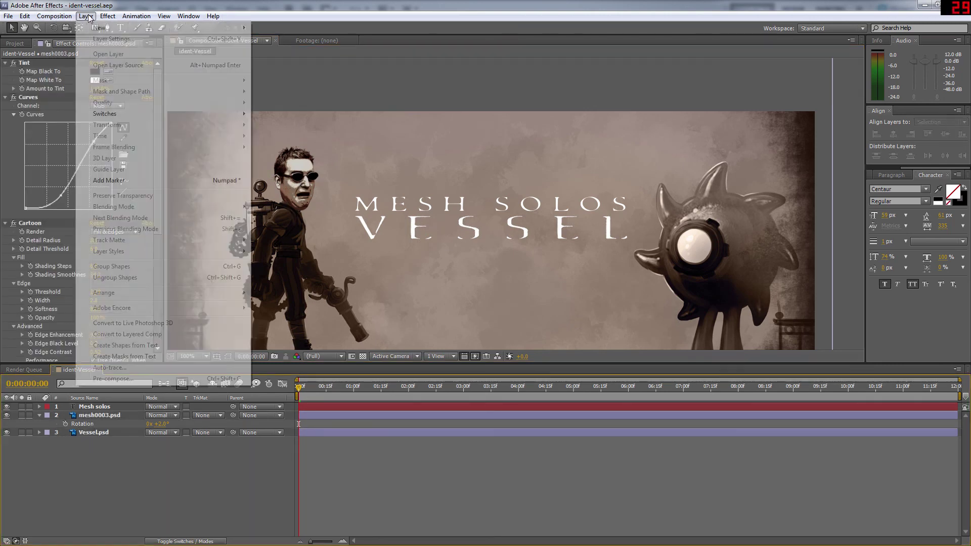
mouse_move(115, 28)
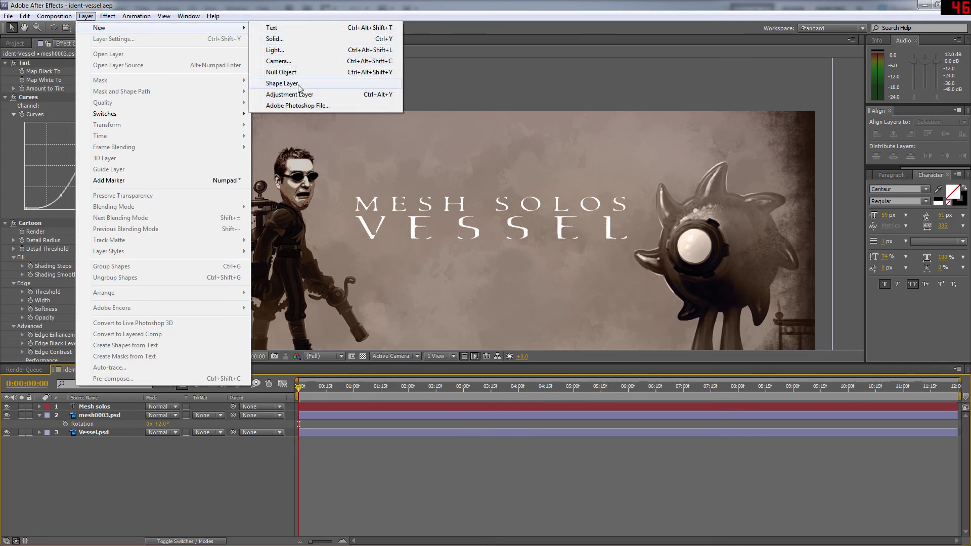
click(282, 72)
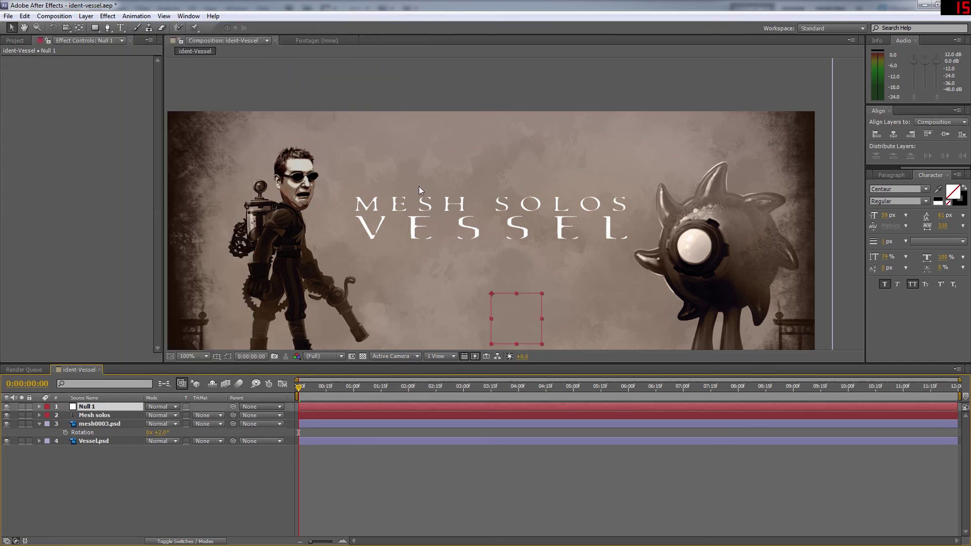
drag(519, 316, 490, 180)
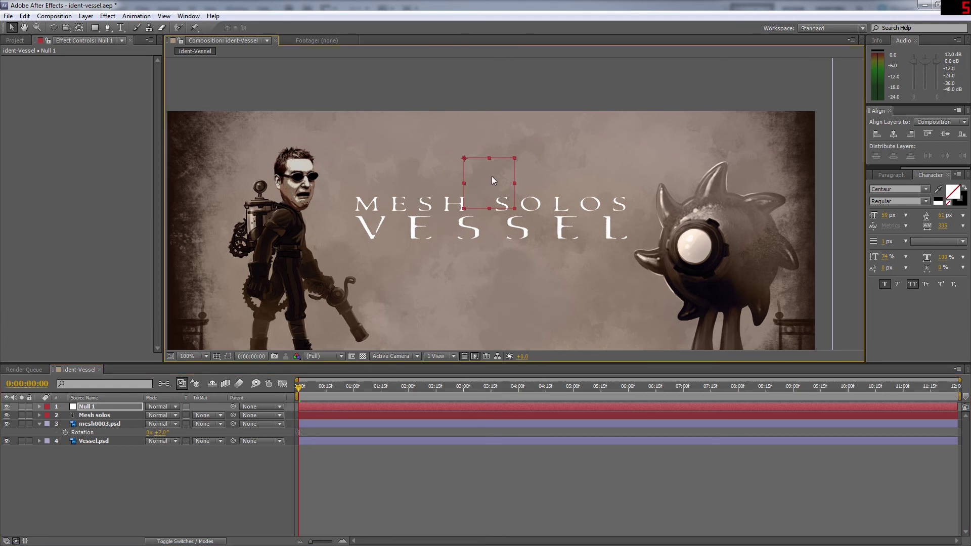
drag(497, 177, 332, 196)
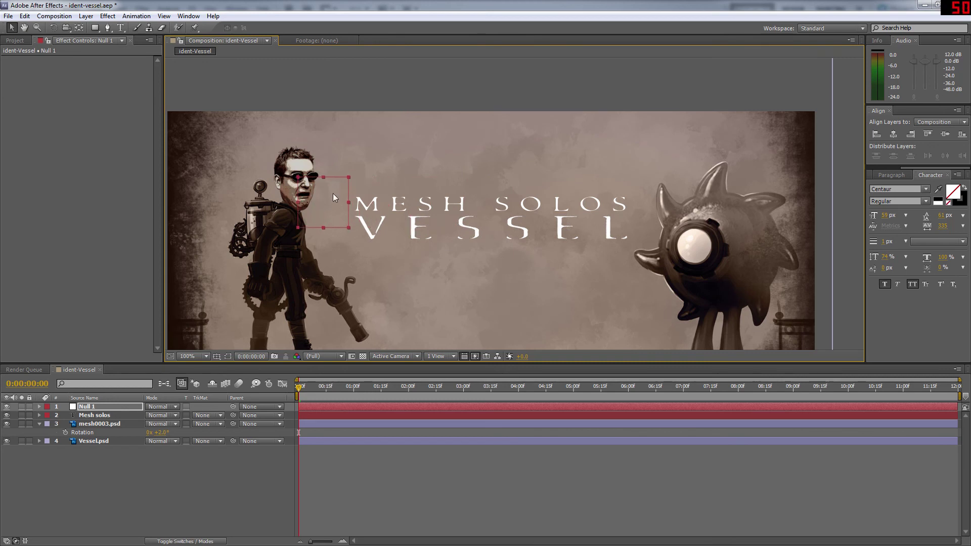
Parent the Mesh solos, mesh0003.psd and Vessel.psd layers to Null 1
click(234, 415)
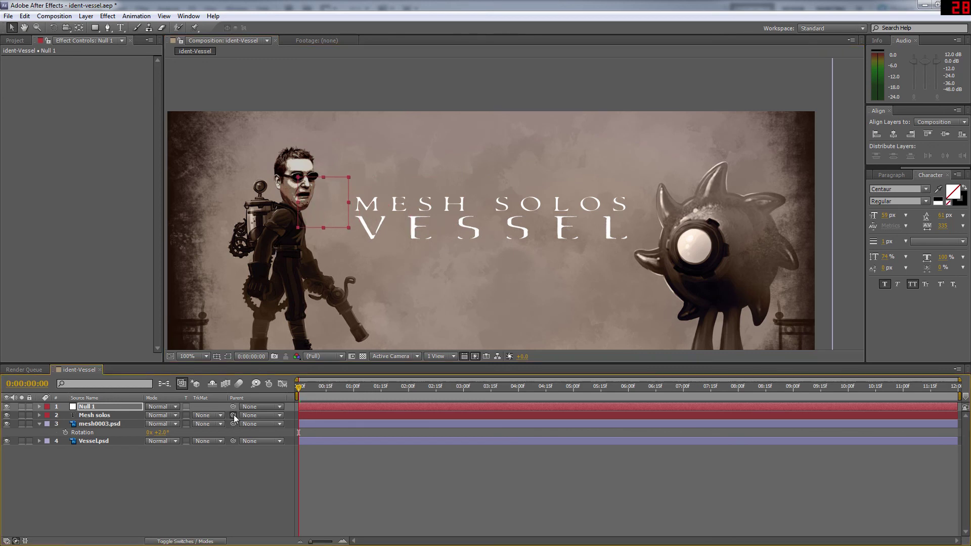
drag(234, 415, 95, 406)
drag(234, 424, 94, 406)
drag(232, 441, 99, 407)
Test the parenting by changing Null 1's scale and position, and restore both
key(s)
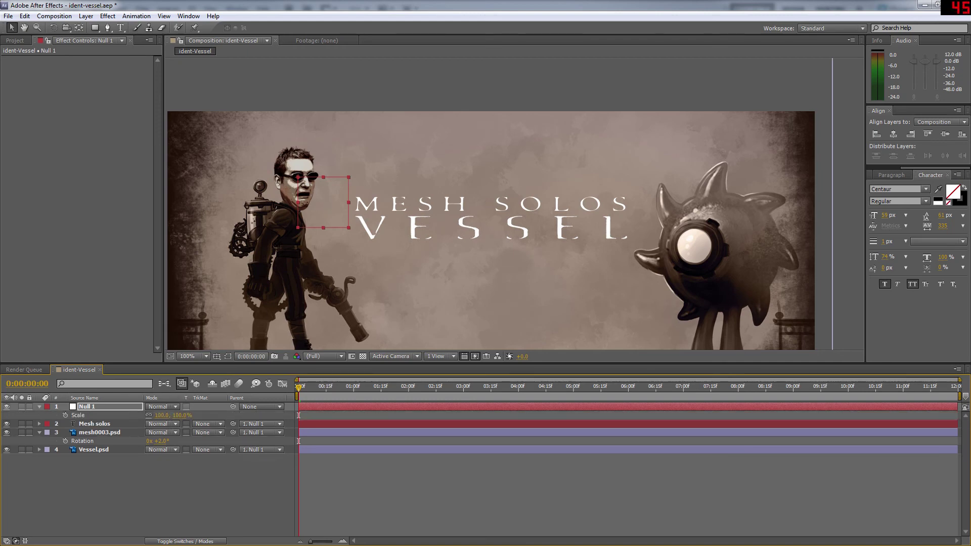
drag(161, 415, 183, 400)
key(Return)
key(p)
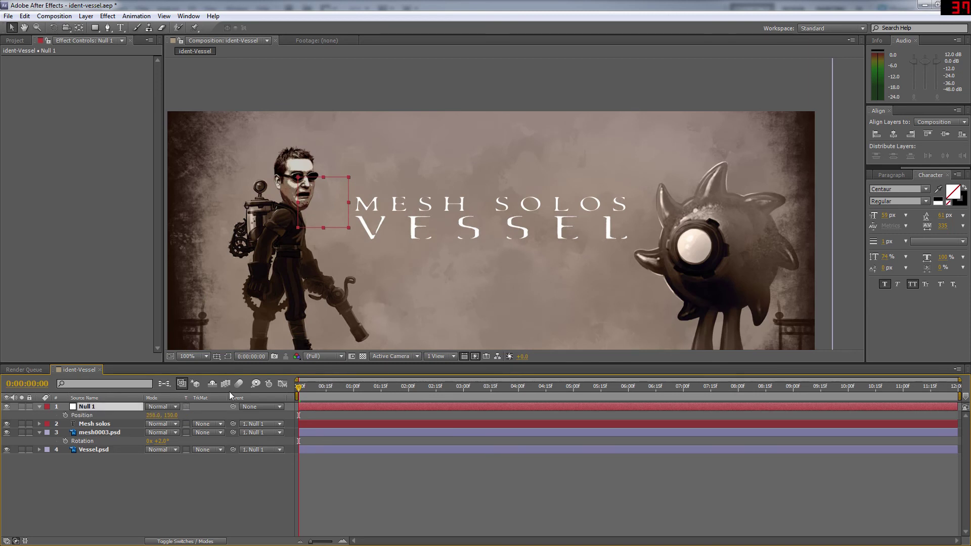
mouse_move(316, 181)
mouse_down()
mouse_move(405, 190)
mouse_move(230, 192)
mouse_move(331, 188)
mouse_up()
key(ctrl+z)
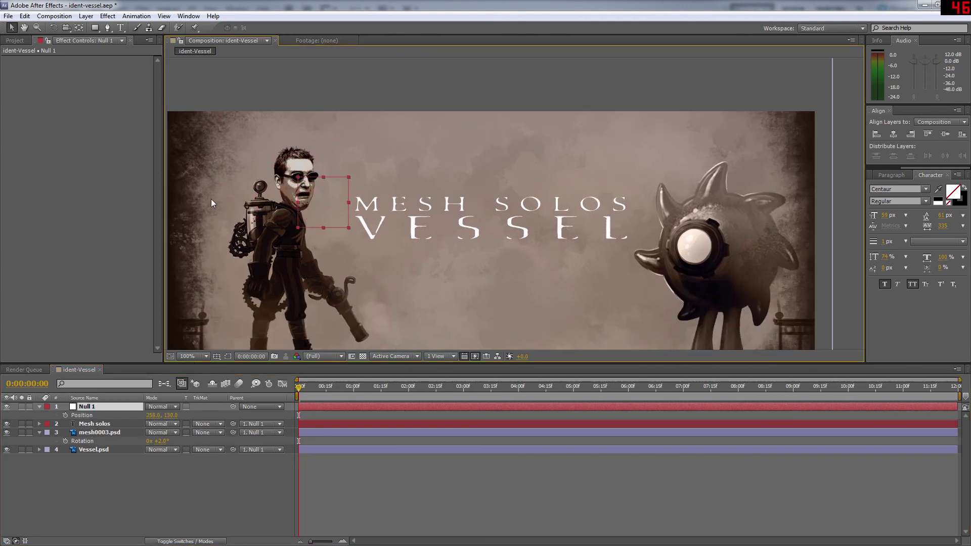
Try moving the MESH SOLOS text independently of the null, and undo the move
click(92, 425)
click(96, 433)
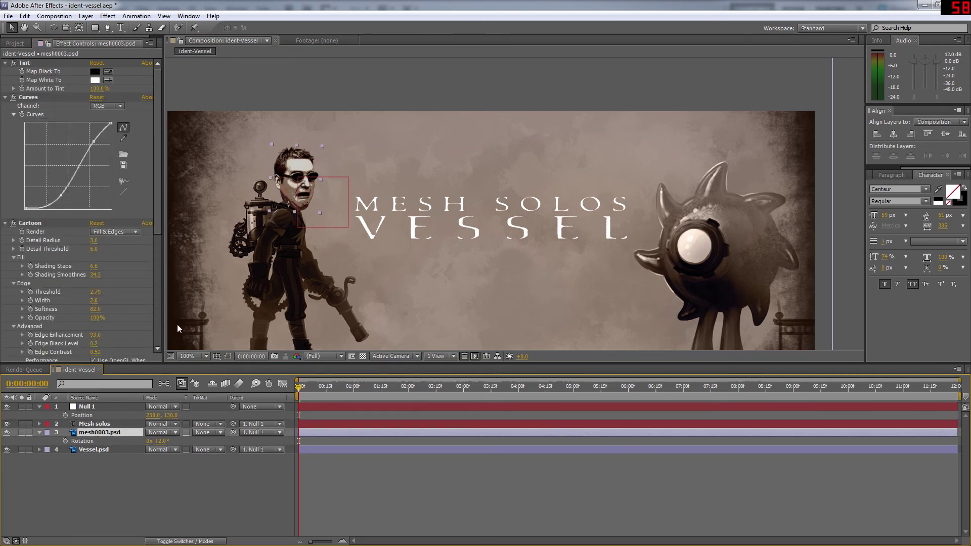
click(105, 425)
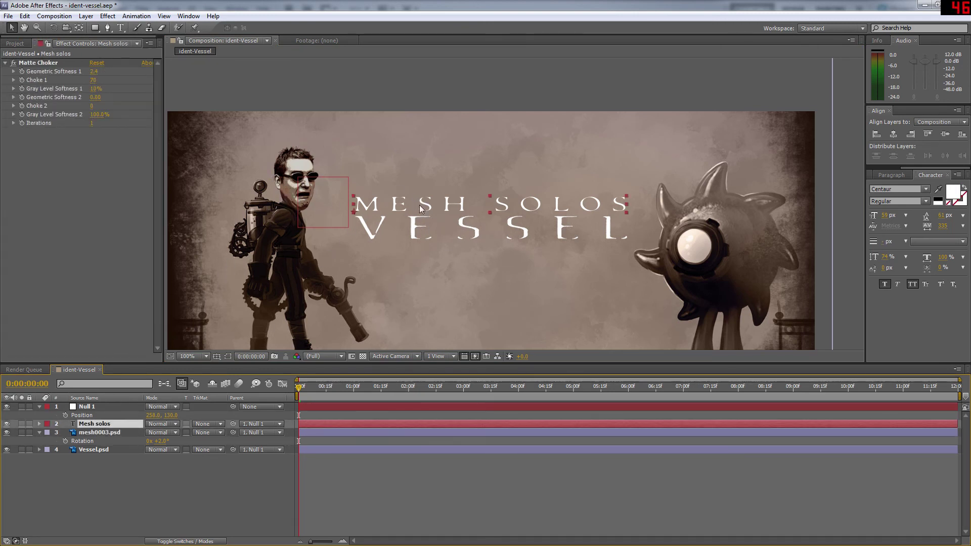
drag(429, 203, 396, 193)
key(ctrl+z)
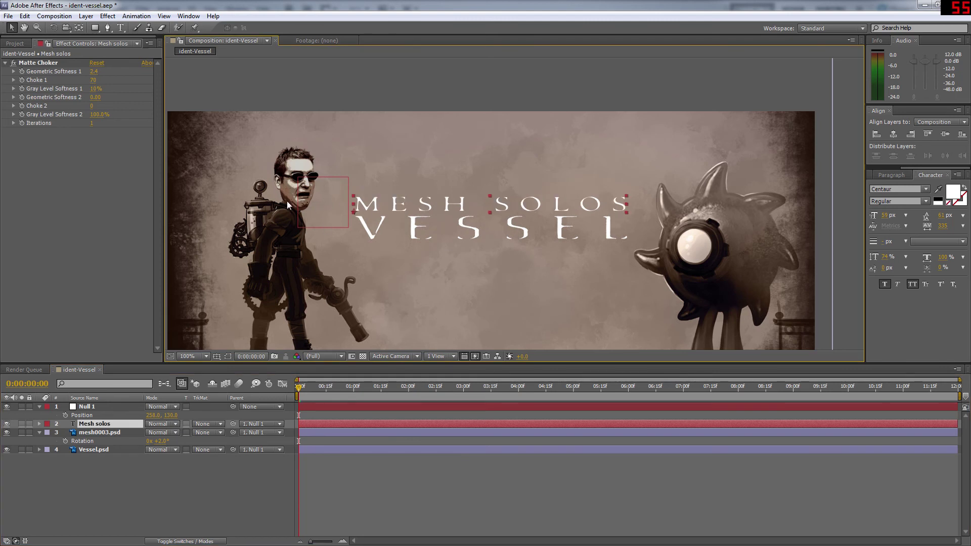
Check the null's child layers, reselect Null 1 and save the project
click(101, 405)
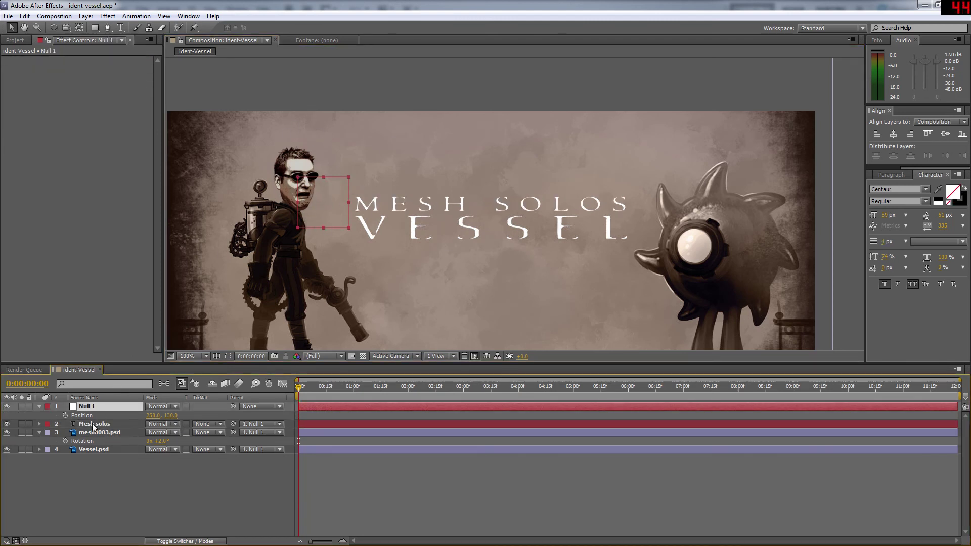
click(92, 424)
click(89, 434)
click(94, 450)
click(96, 424)
click(111, 405)
key(ctrl+s)
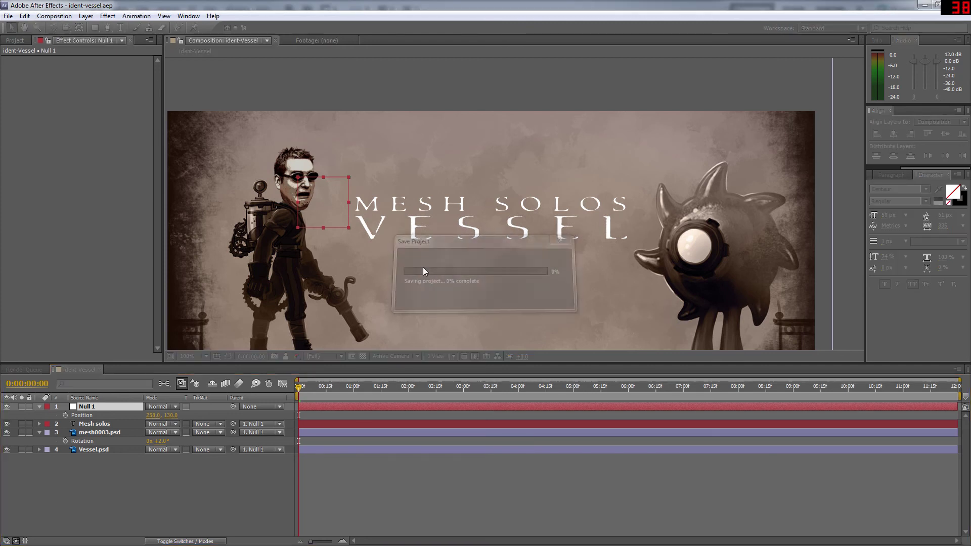
Set the current time to 0:00:10:00 and slide the Null 1 layer about 20 frames later in the timeline
drag(500, 387, 966, 389)
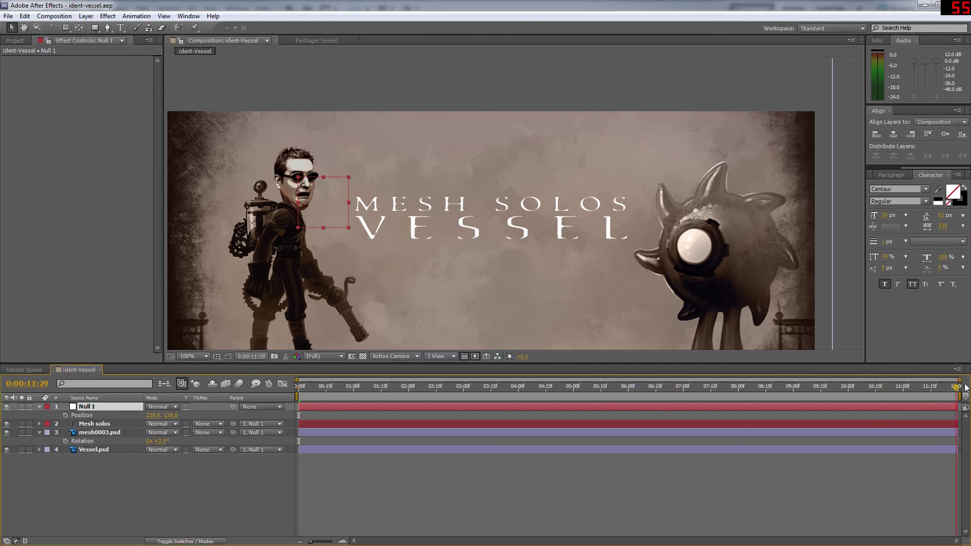
key(space)
drag(507, 390, 961, 388)
drag(957, 390, 850, 389)
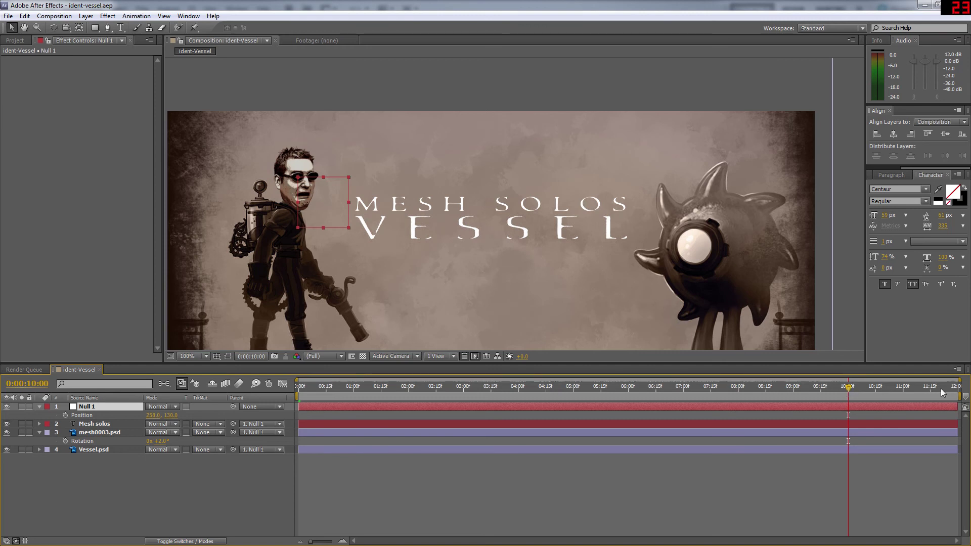
drag(957, 387, 849, 389)
drag(356, 408, 393, 408)
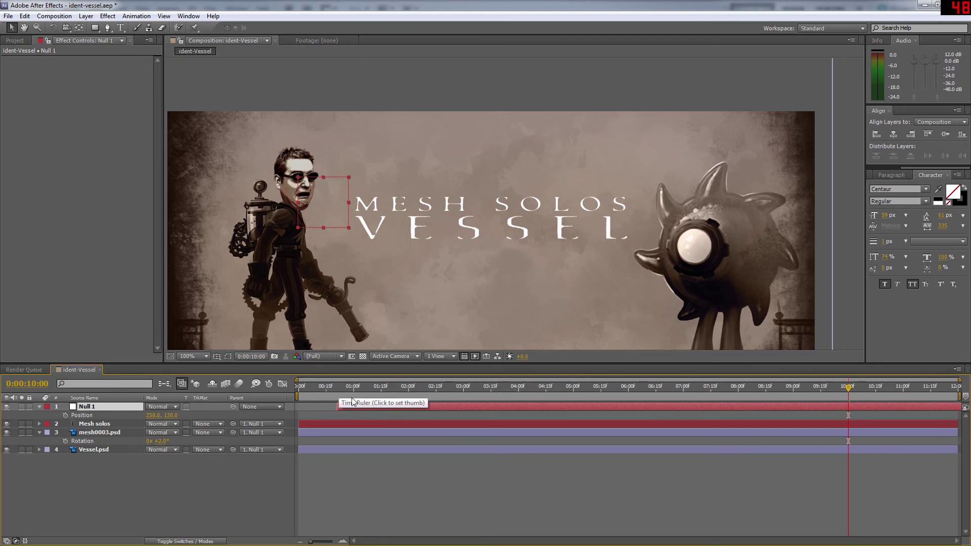
Undo the Null 1 layer's time slide and save the project
key(ctrl+z)
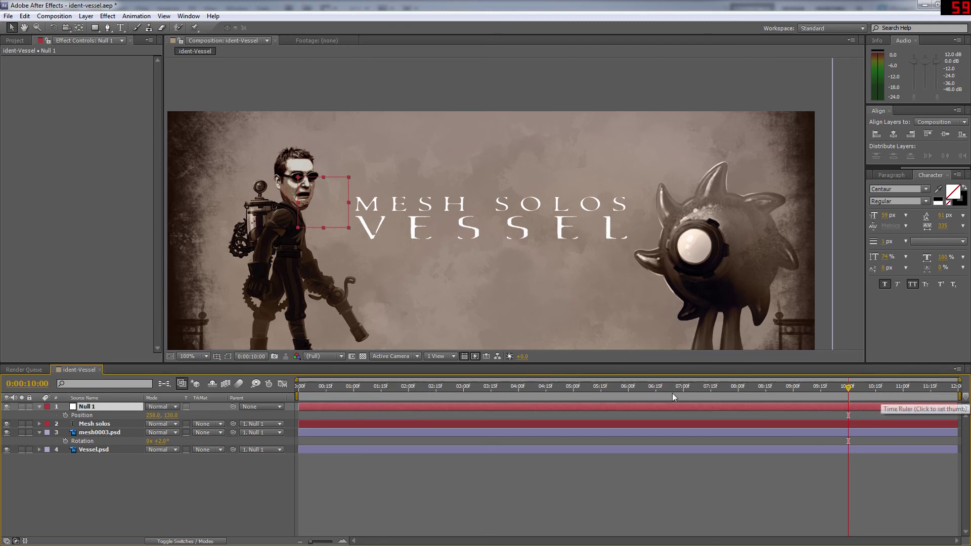
key(ctrl+s)
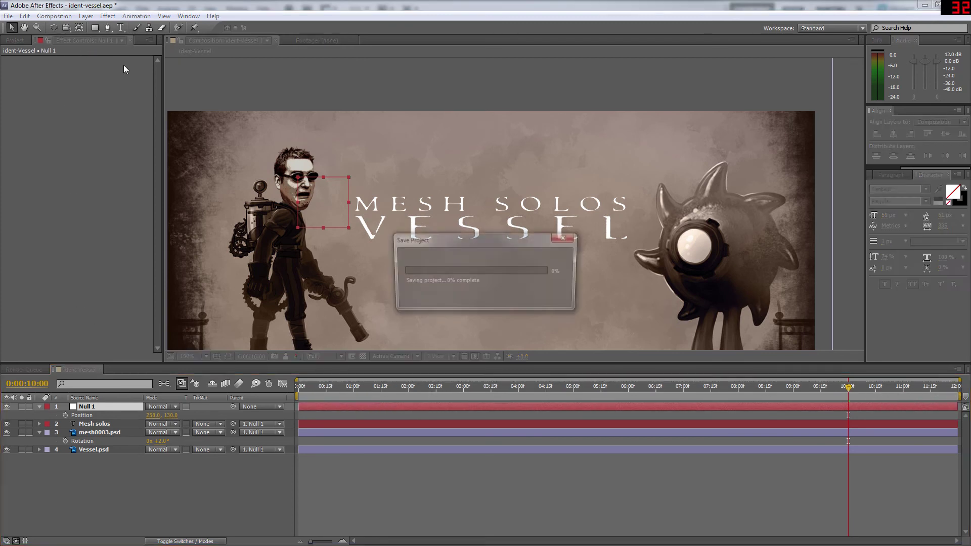
drag(960, 397, 876, 396)
key(ctrl+z)
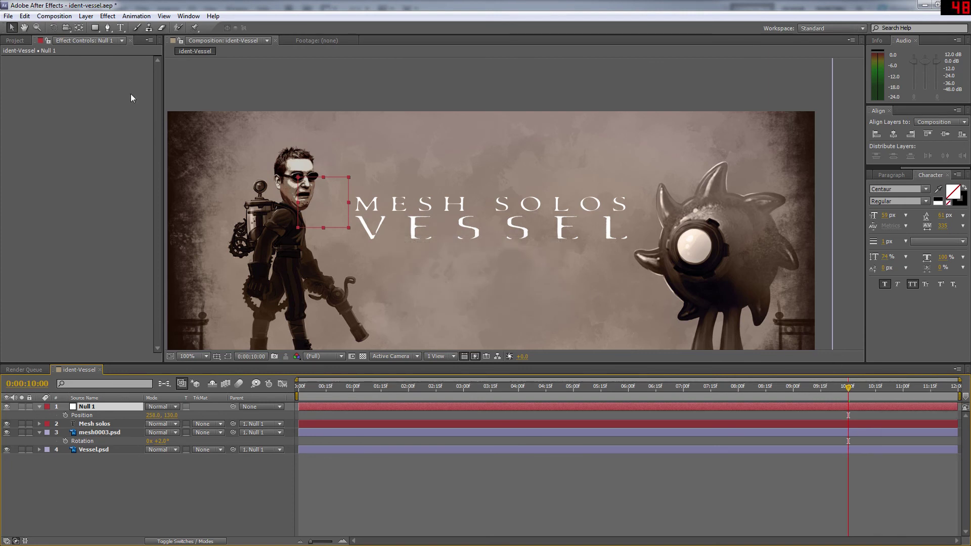
Reveal Null 1's Scale and Rotation along with Position and set keyframes for all three at 0:00:10:00
click(95, 27)
drag(364, 385, 539, 386)
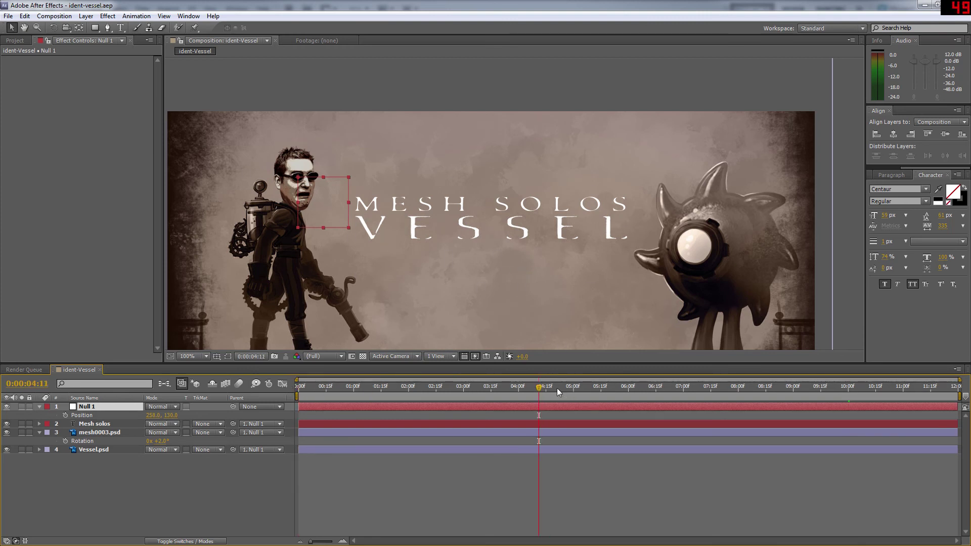
drag(561, 387, 850, 391)
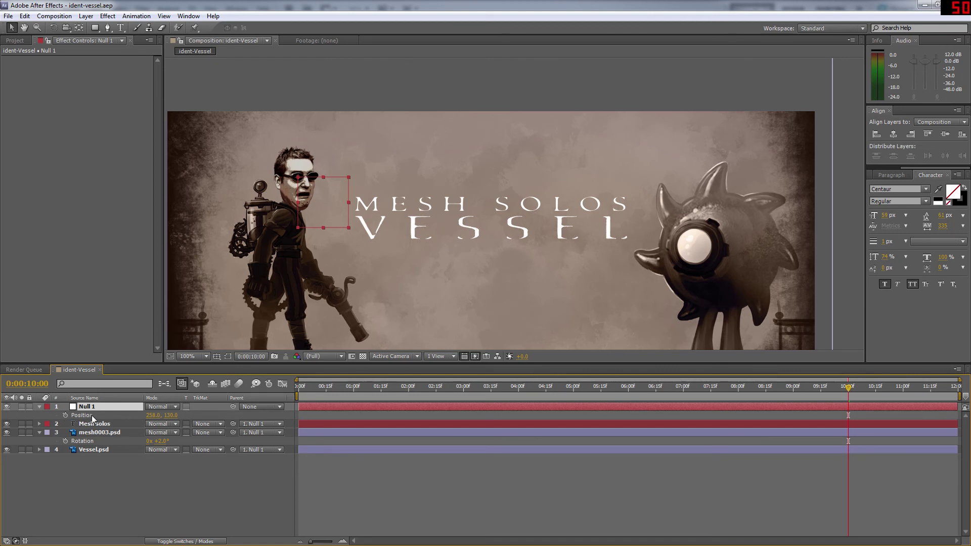
click(65, 415)
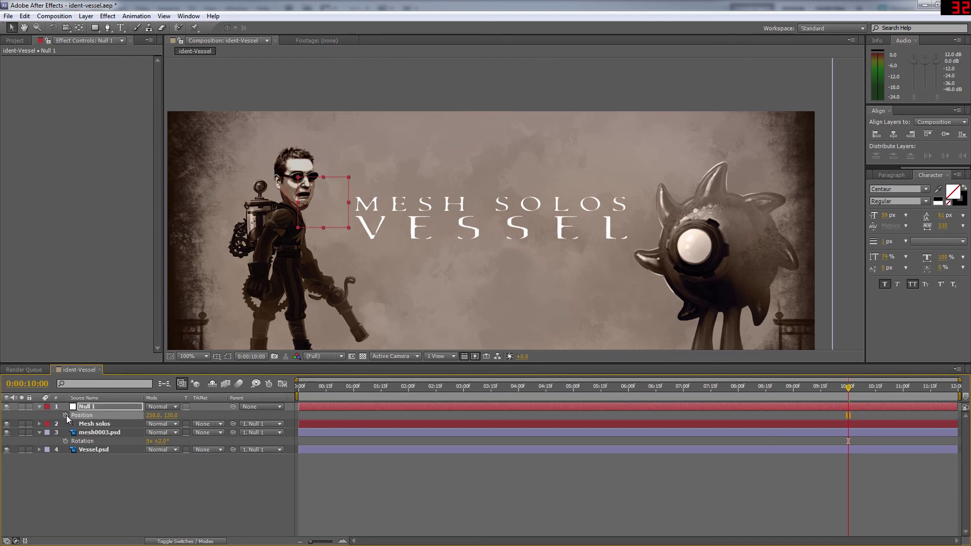
click(94, 411)
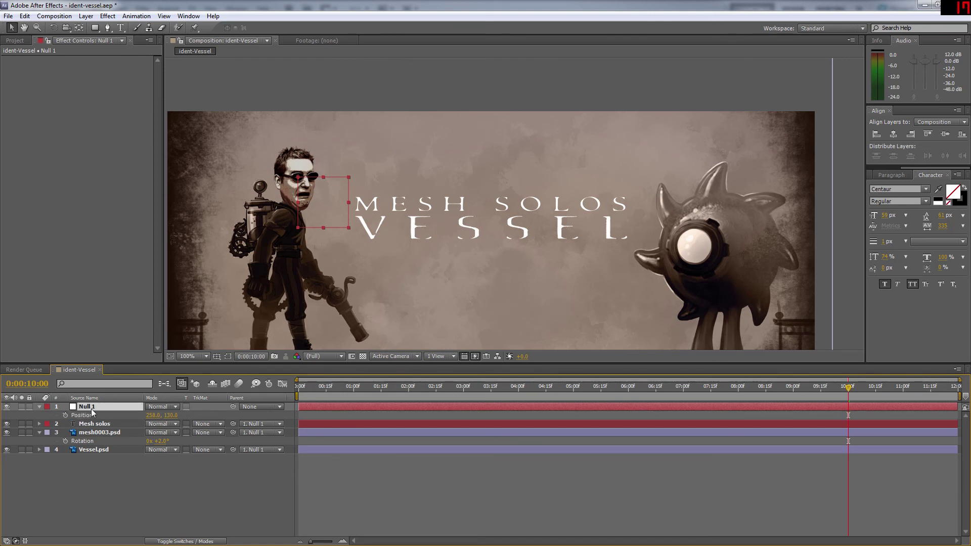
key(shift+s)
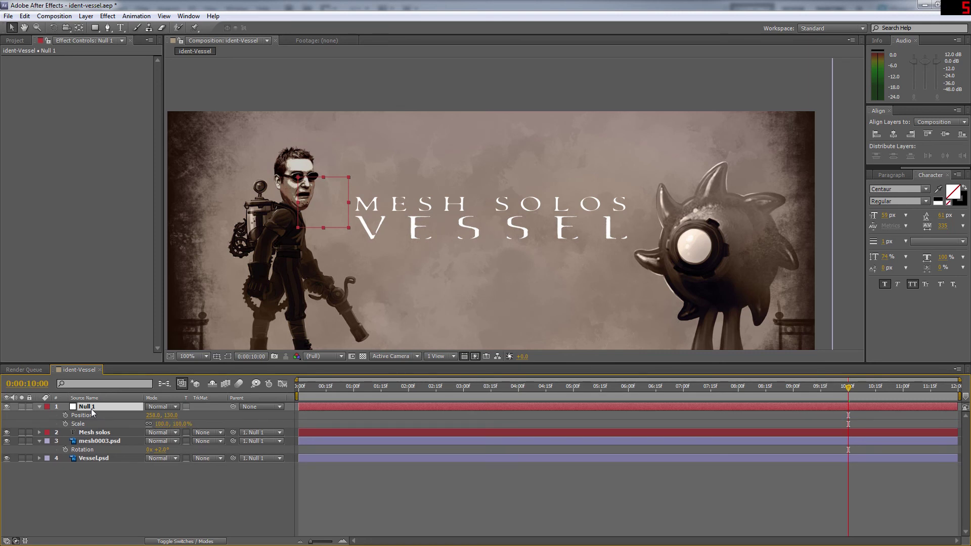
key(shift+r)
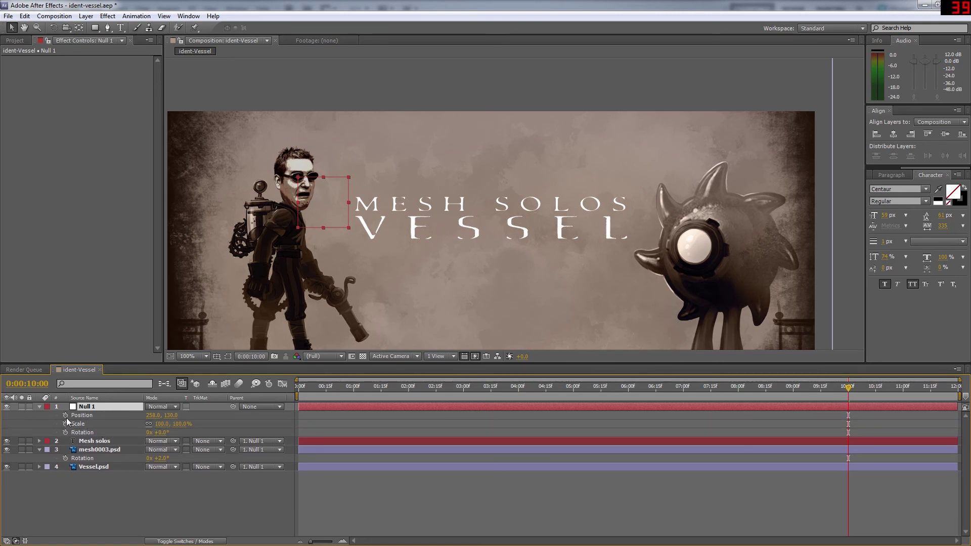
drag(66, 416, 64, 434)
key(Return)
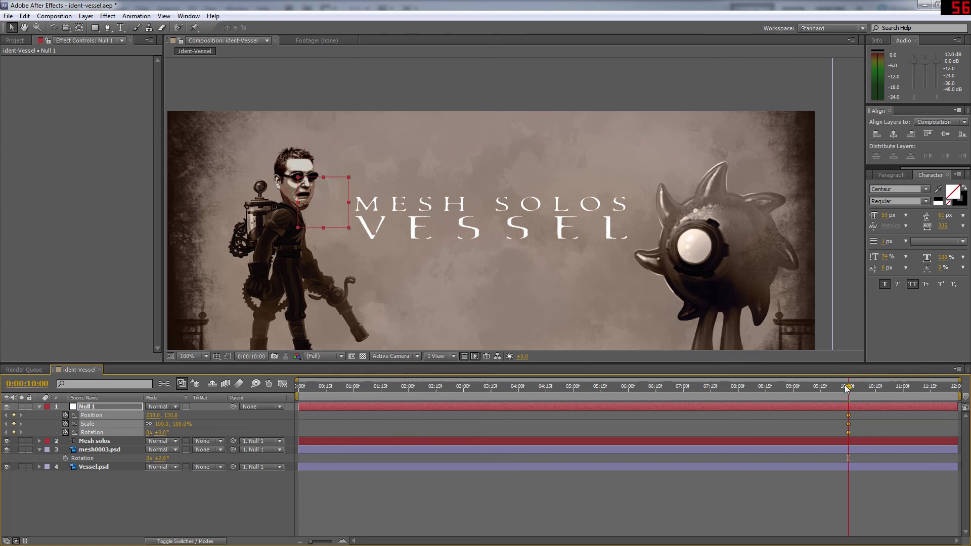
At 0:00:01:00, enlarge Null 1 to about 550% and move it to about 661, 374 so the face fills the frame
drag(848, 387, 353, 400)
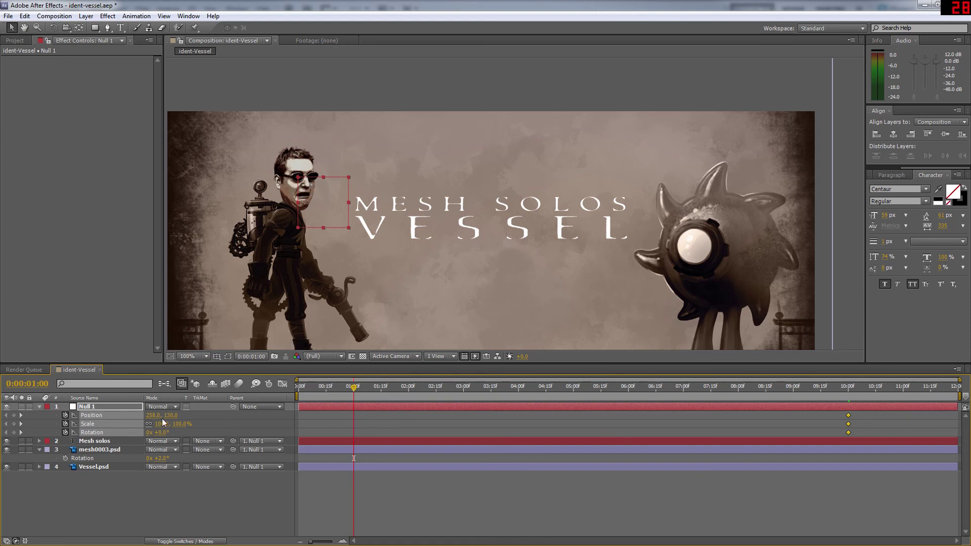
click(224, 421)
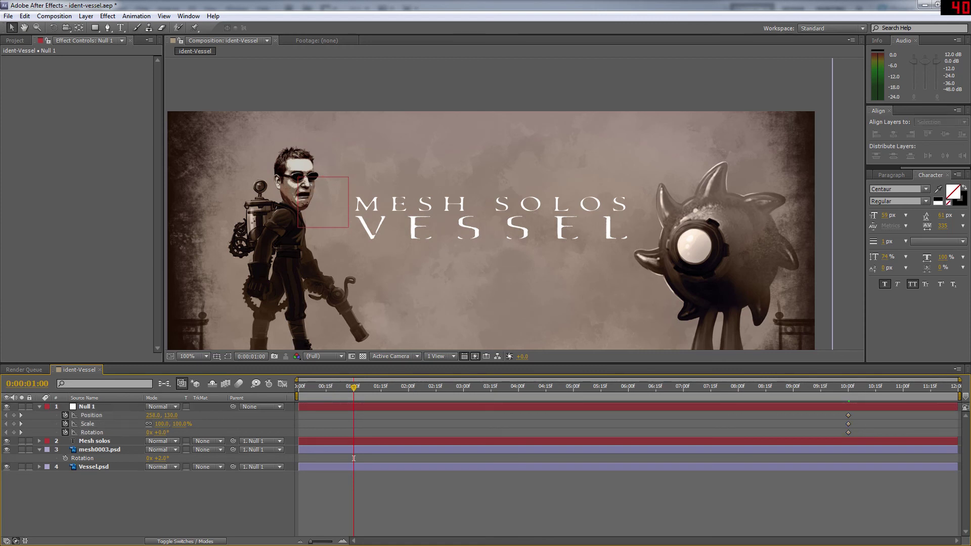
drag(162, 424, 393, 424)
drag(298, 177, 566, 254)
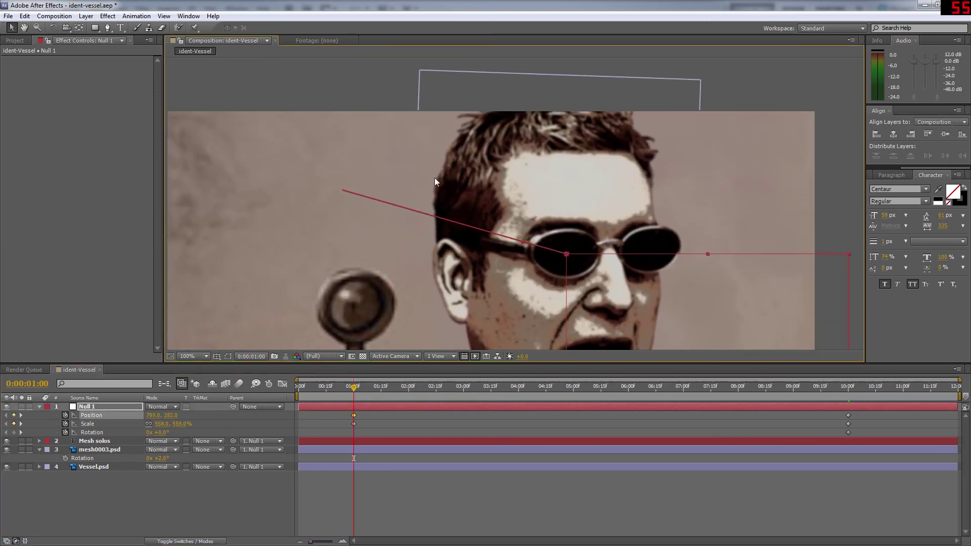
scroll(515, 203, down, 1)
drag(450, 304, 418, 326)
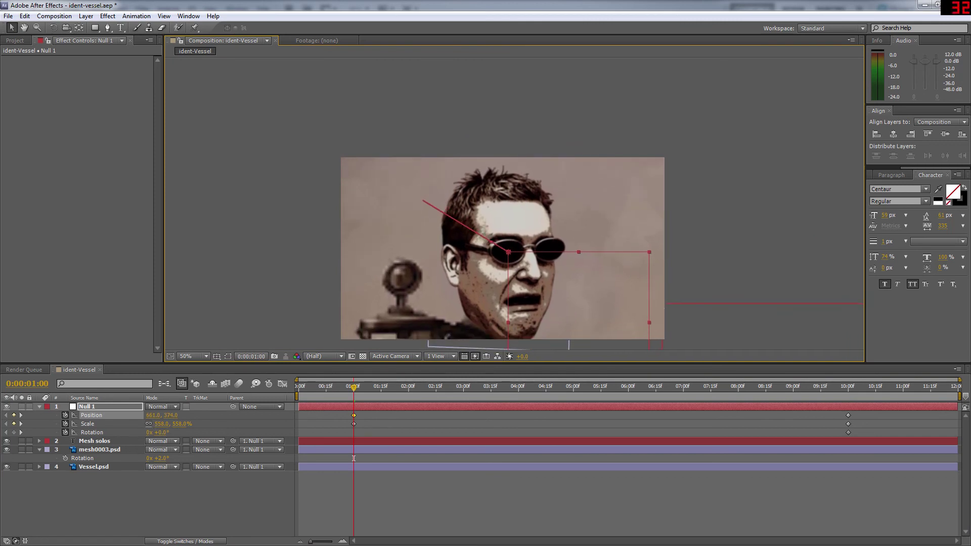
Rotate Null 1 to 25° and scale it to about 9846% at 0:00:01:00 so the dark sunglasses lens fills the frame
drag(162, 433, 808, 423)
drag(200, 424, 253, 423)
drag(835, 422, 835, 424)
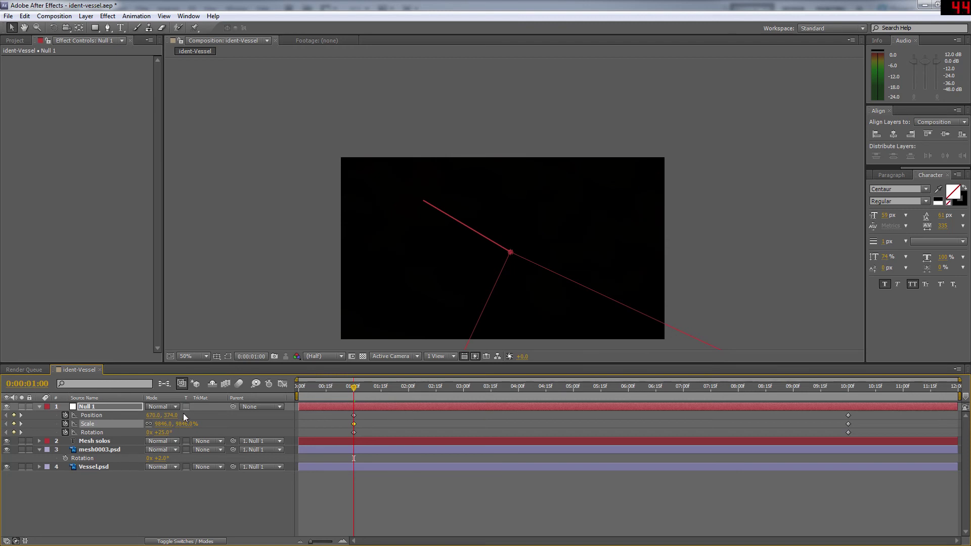
Move Null 1 to about 661, 382 at 0:00:06:00 to centre the lens, and check the motion around that Position keyframe
drag(355, 387, 770, 382)
drag(704, 387, 629, 391)
drag(424, 240, 509, 287)
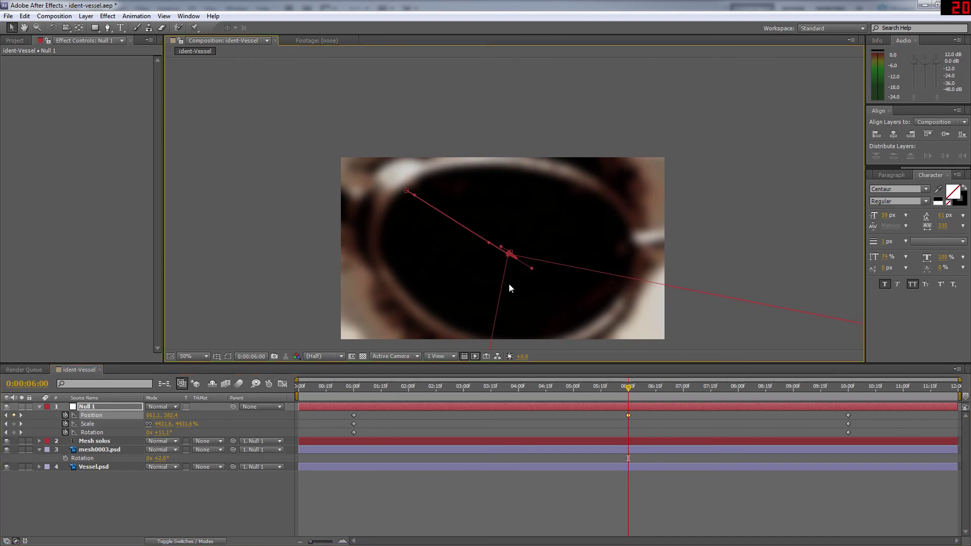
drag(636, 388, 714, 388)
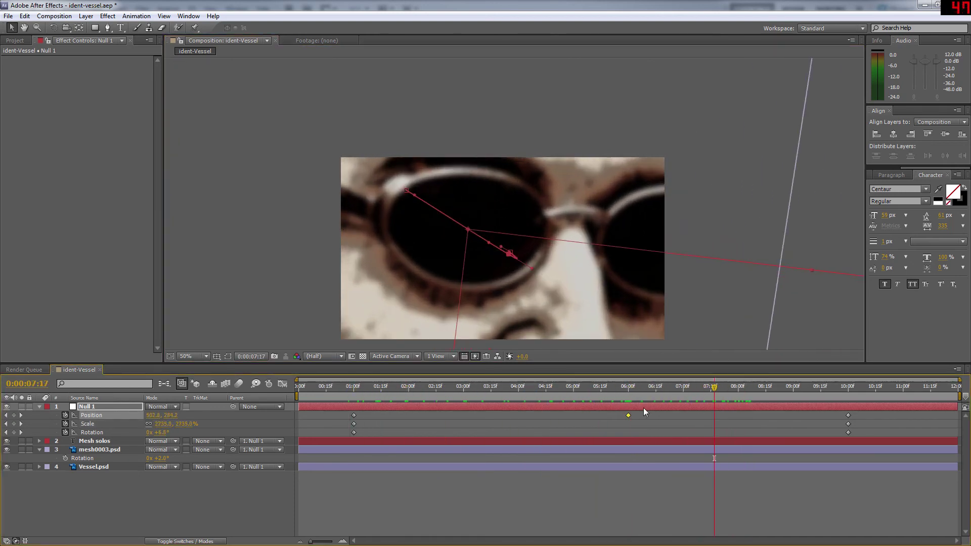
ctrl+click(629, 416)
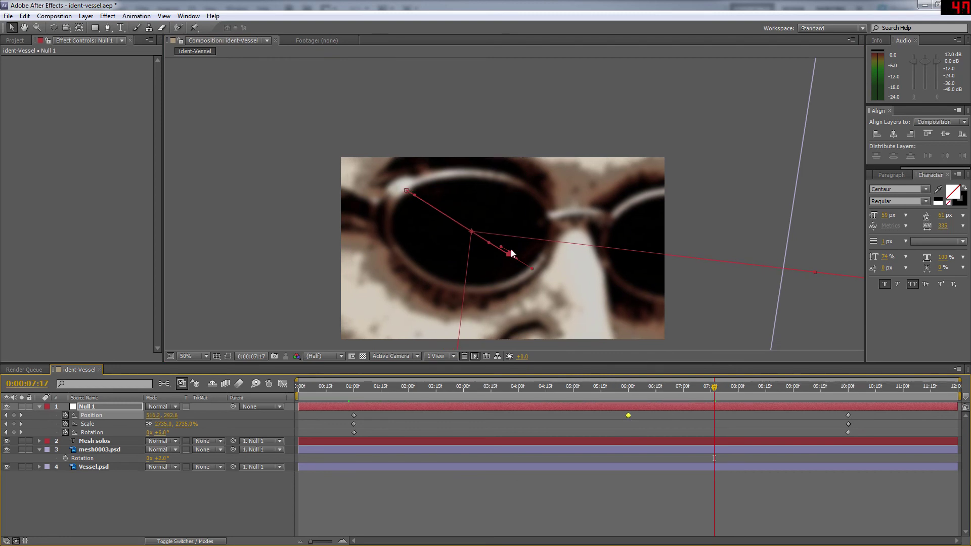
drag(563, 385, 498, 388)
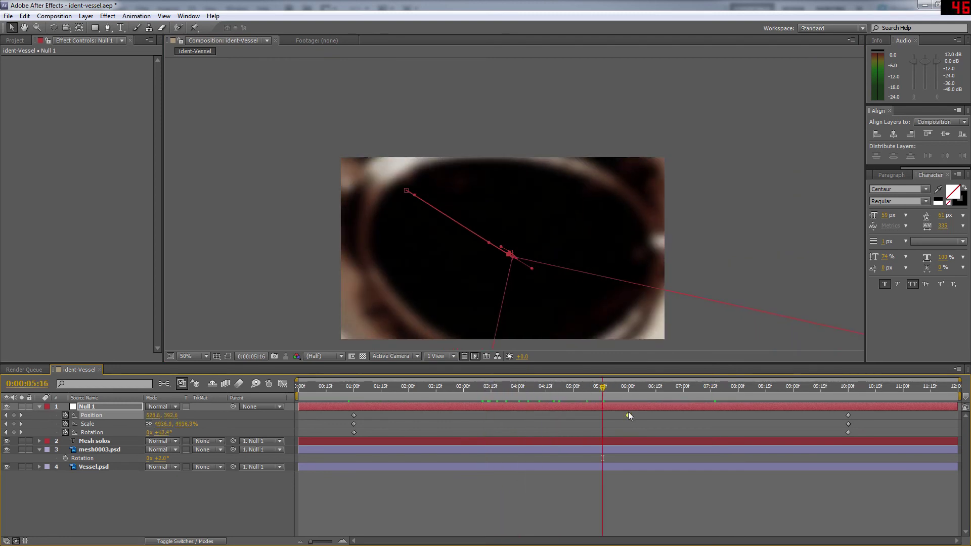
drag(602, 388, 612, 392)
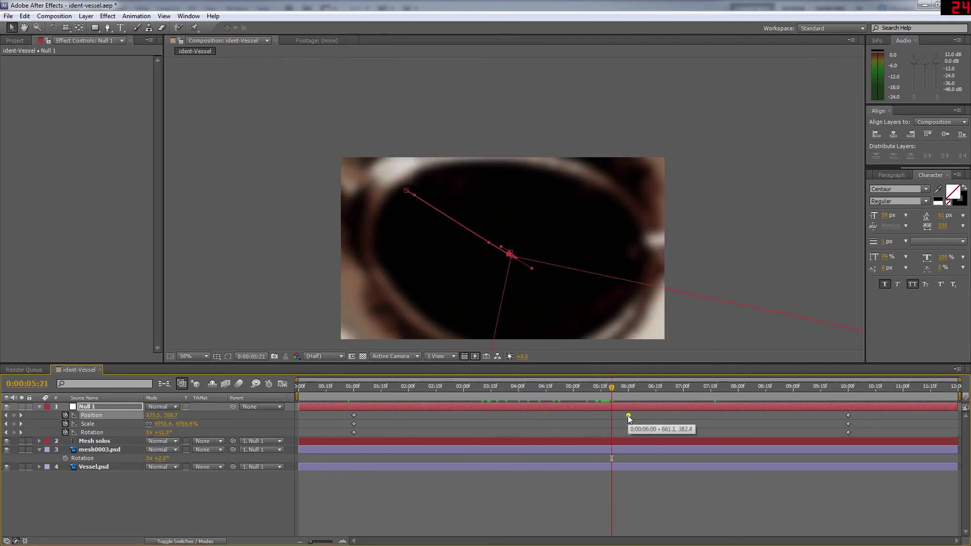
Set Null 1's middle Position keyframe to rove across time and review its keyframe options
right_click(627, 414)
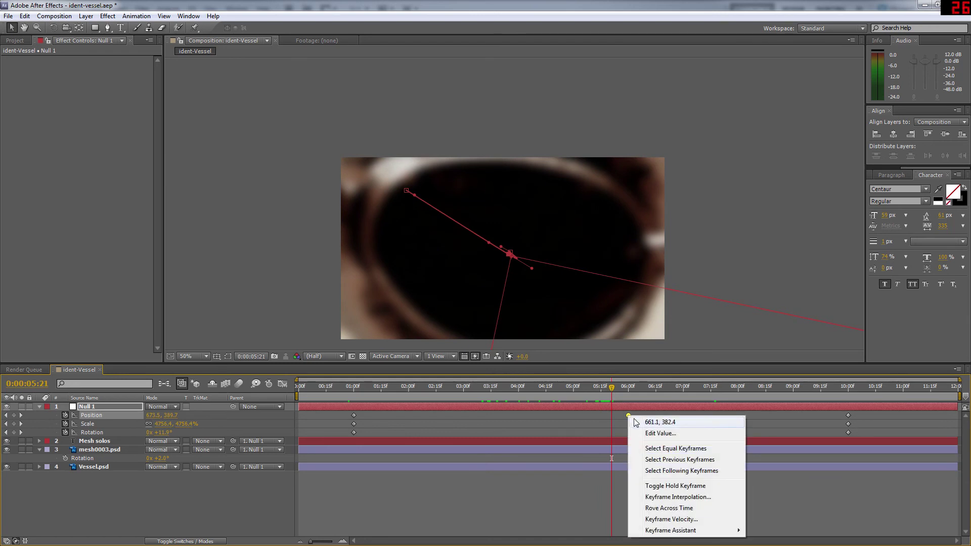
mouse_move(673, 532)
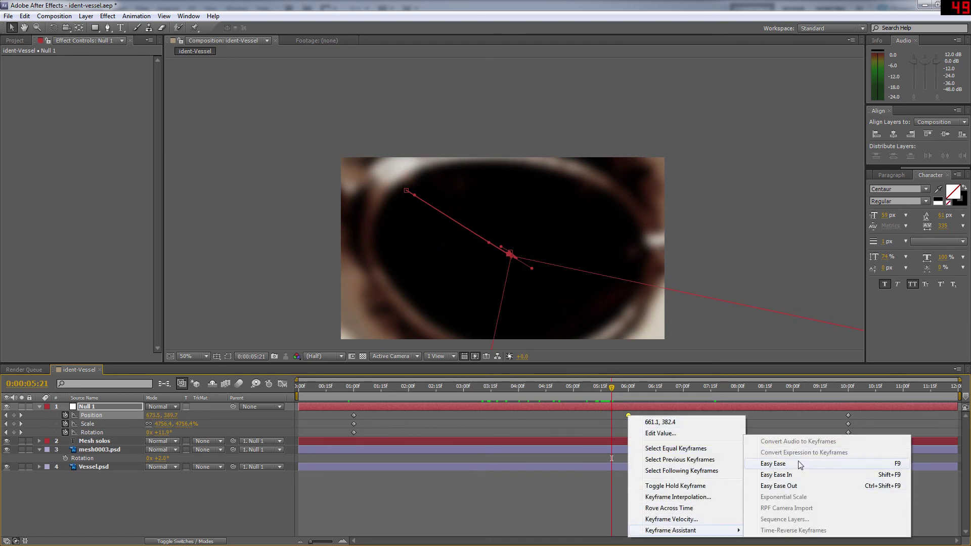
click(669, 509)
drag(437, 416, 628, 415)
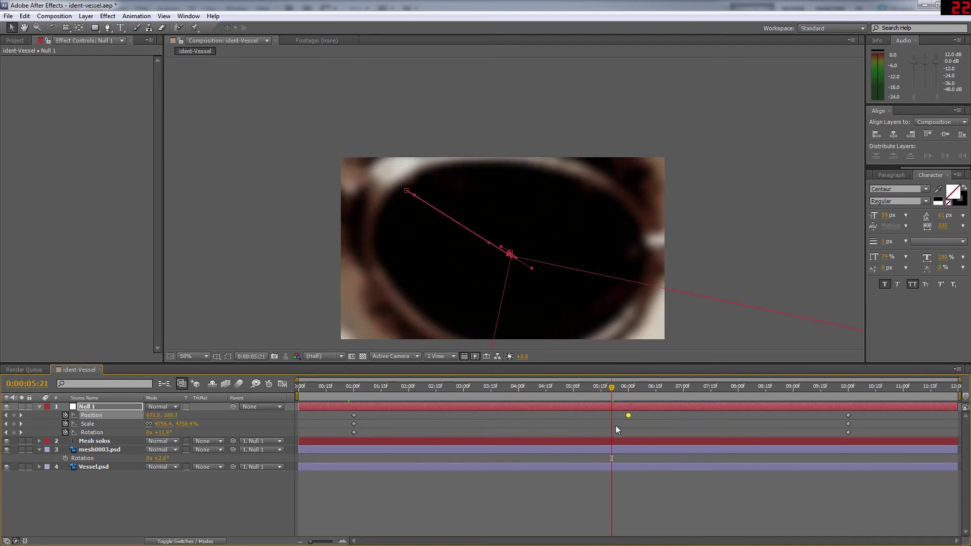
right_click(628, 416)
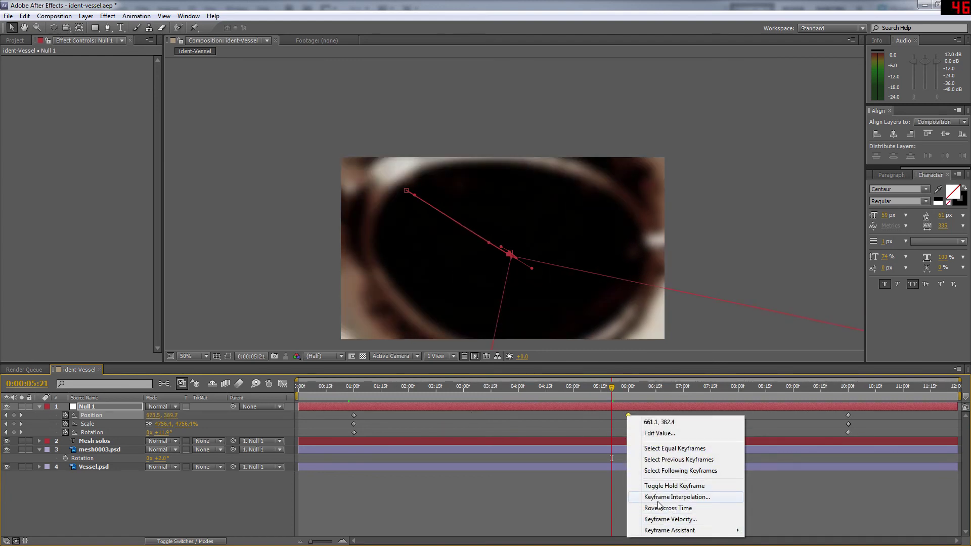
click(601, 417)
Preview the zoom-out animation starting from about 0:00:01:00
drag(624, 399, 859, 374)
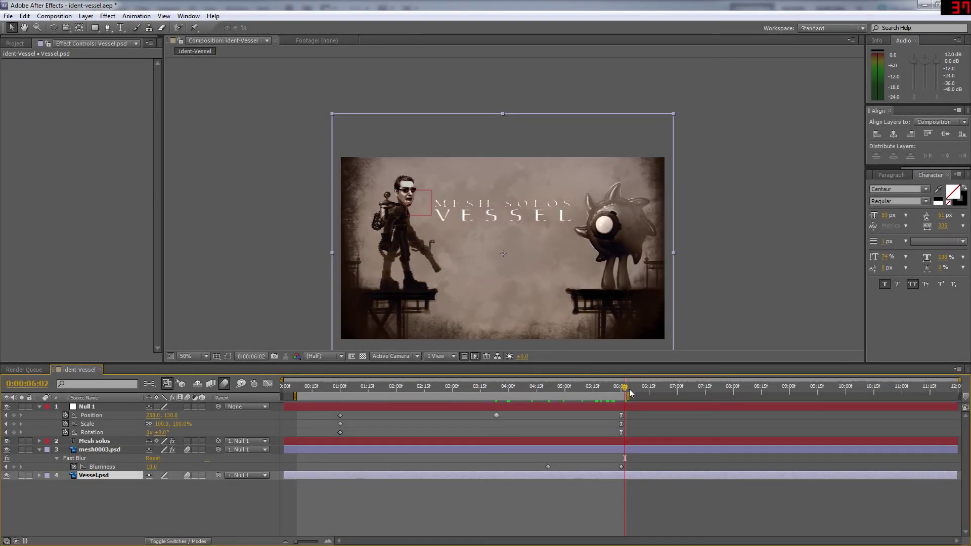
drag(629, 390, 339, 405)
key(KP_0)
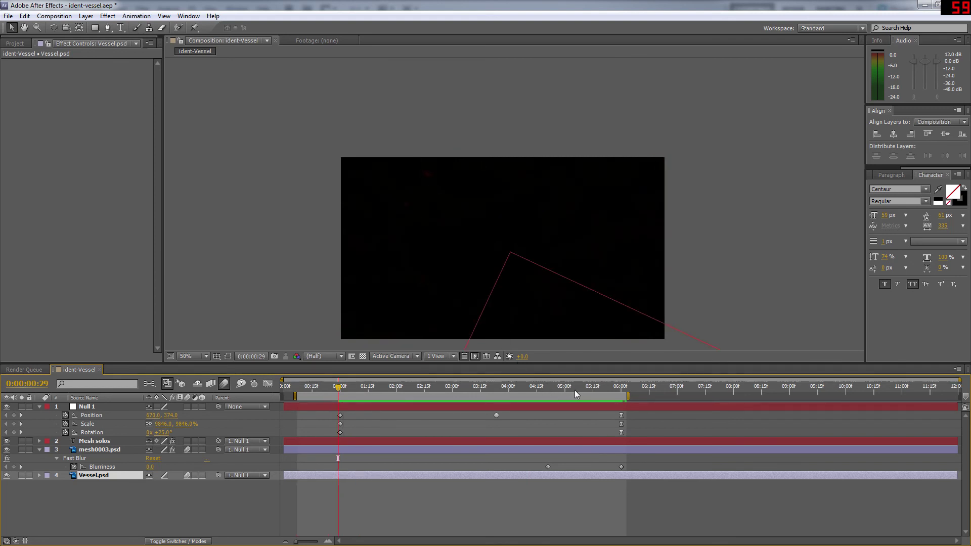
At 0:00:05:27, toggle motion blur on the Vessel.psd layer to compare the background with and without it
drag(574, 390, 616, 389)
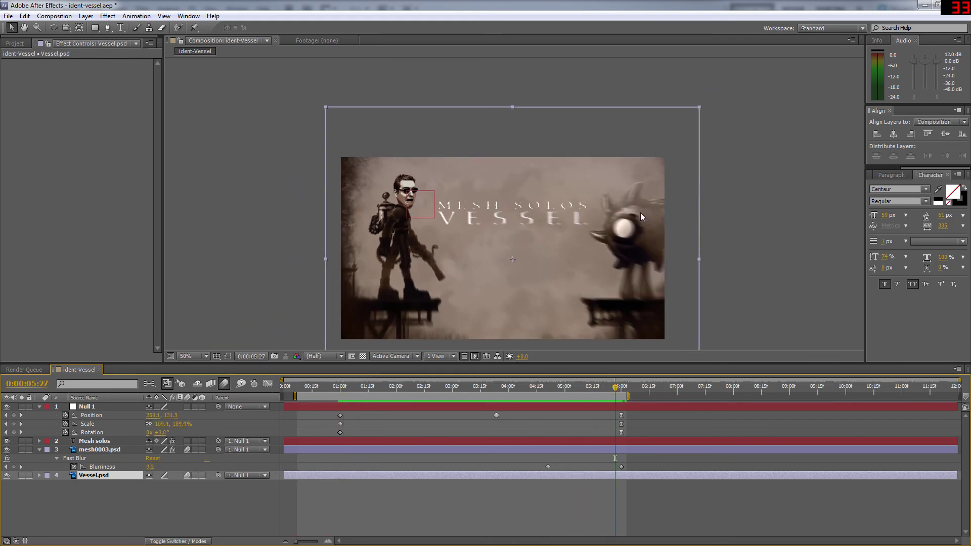
click(187, 476)
click(187, 476)
click(186, 476)
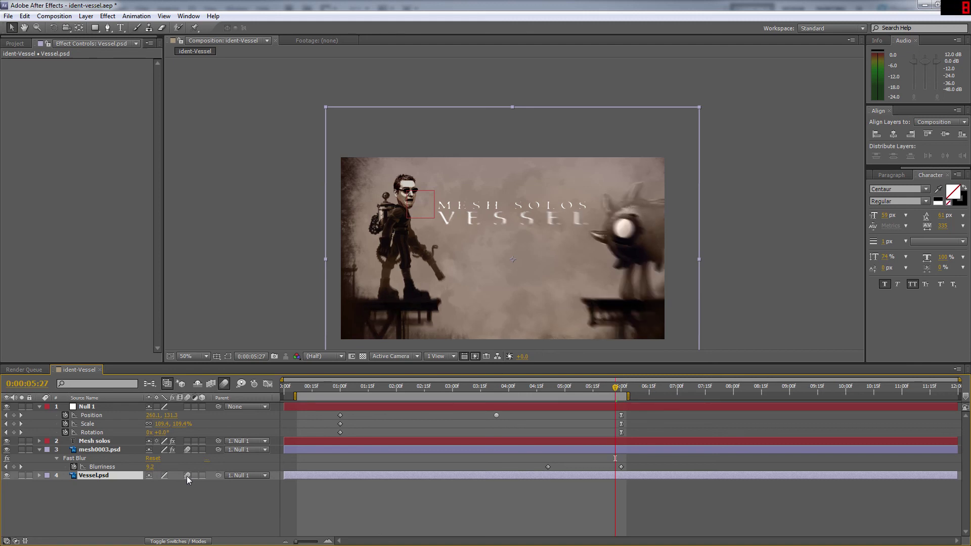
Enable motion blur on the Mesh solos text layer at 0:00:05:17 and check the blur up to 0:00:06:00
drag(617, 393, 597, 396)
click(91, 441)
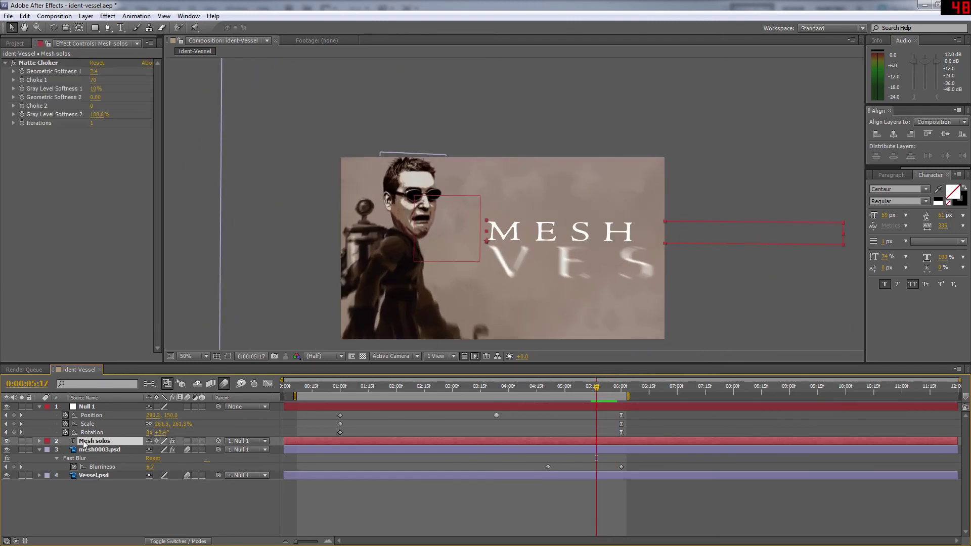
click(188, 442)
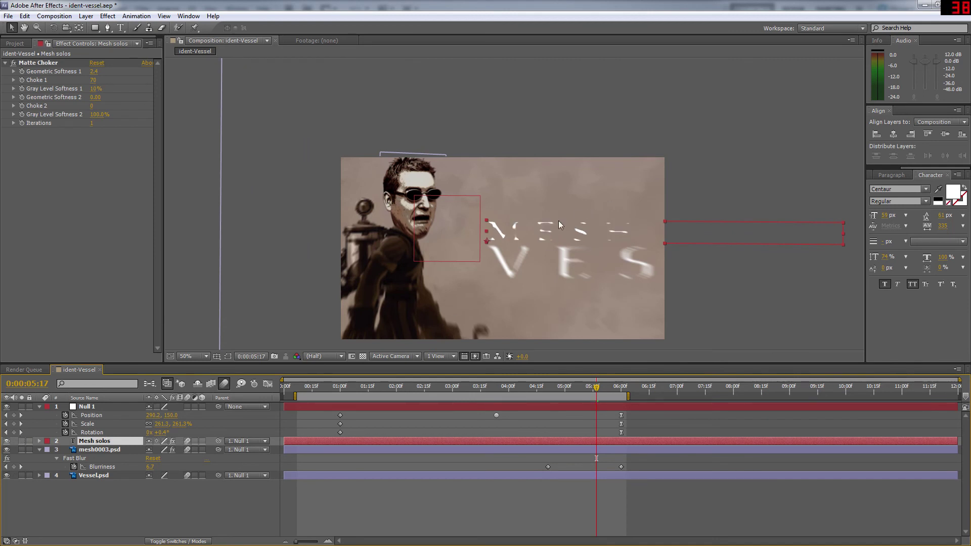
mouse_move(599, 393)
mouse_down()
mouse_move(570, 394)
mouse_move(612, 393)
mouse_up()
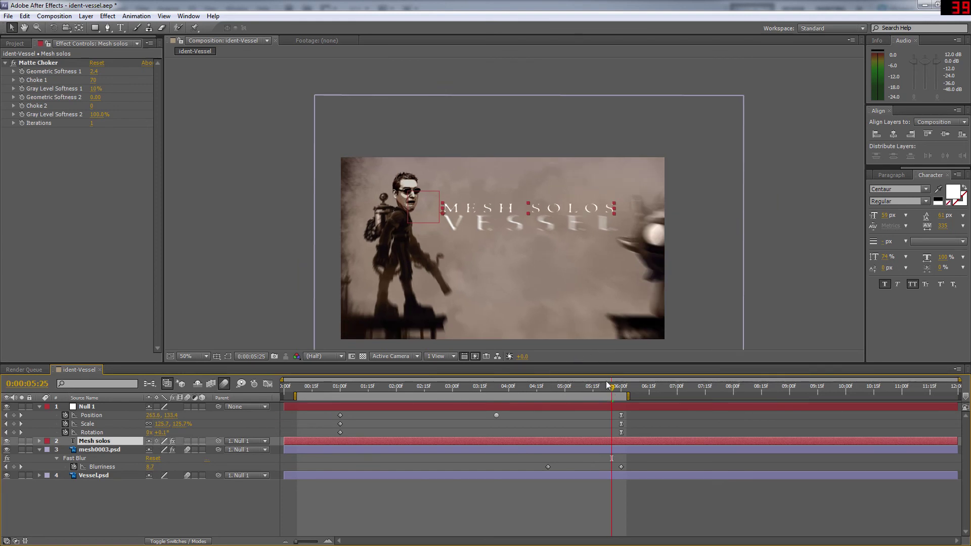
mouse_move(612, 389)
mouse_down()
mouse_move(385, 397)
mouse_move(620, 386)
mouse_up()
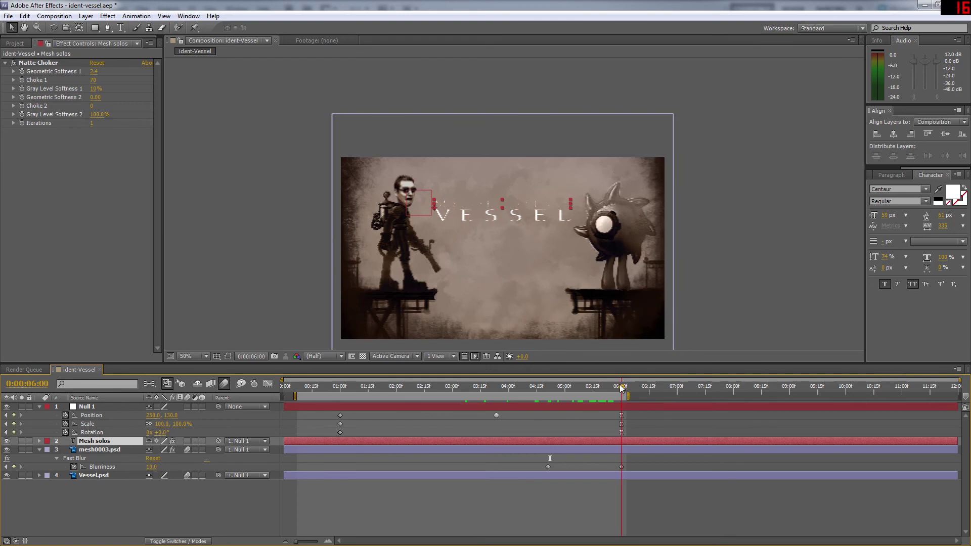
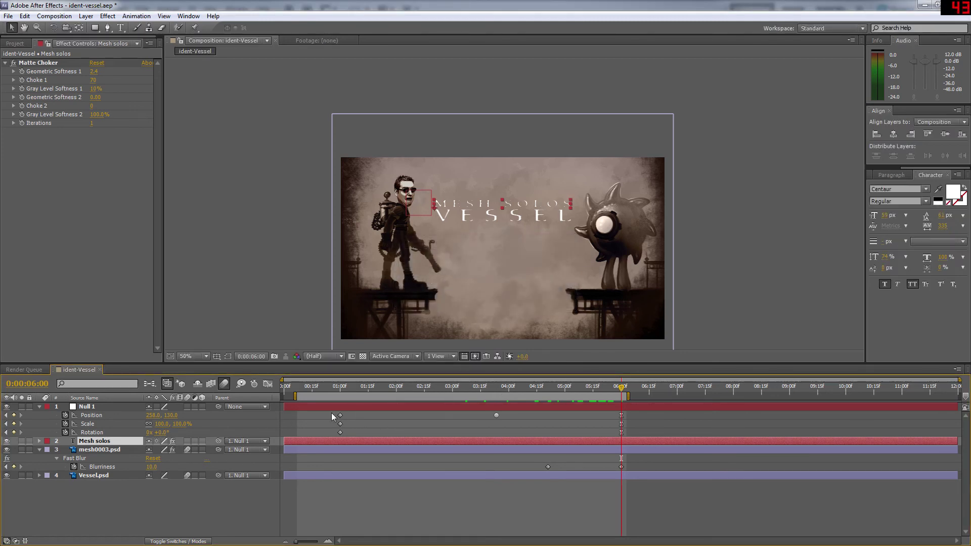
Delete all of Null 1's Position, Scale and Rotation keyframes and the Blurriness keyframes on mesh0003.psd
drag(332, 413, 654, 439)
key(Delete)
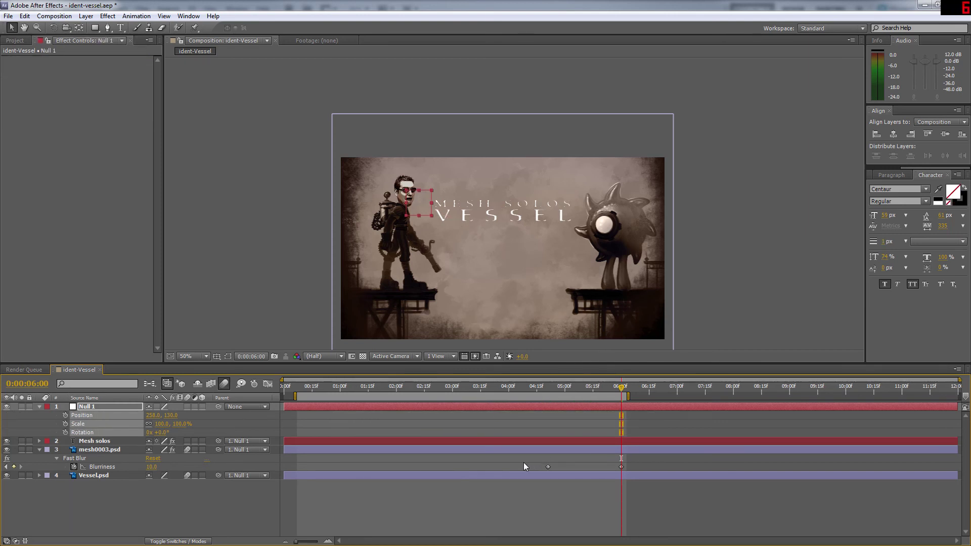
drag(515, 461, 670, 481)
key(Delete)
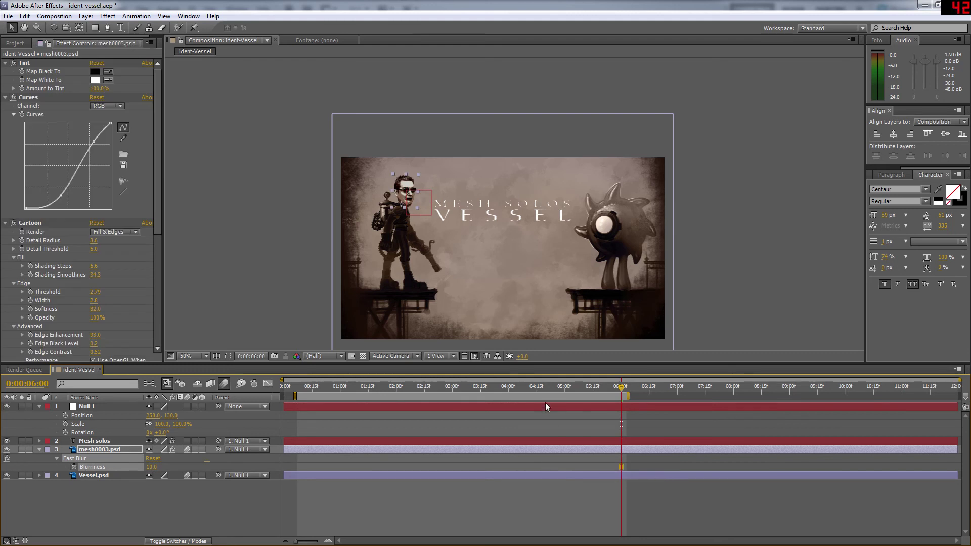
At 0:00:00:00, scale Null 1 up to 300%
drag(589, 387, 277, 389)
click(87, 408)
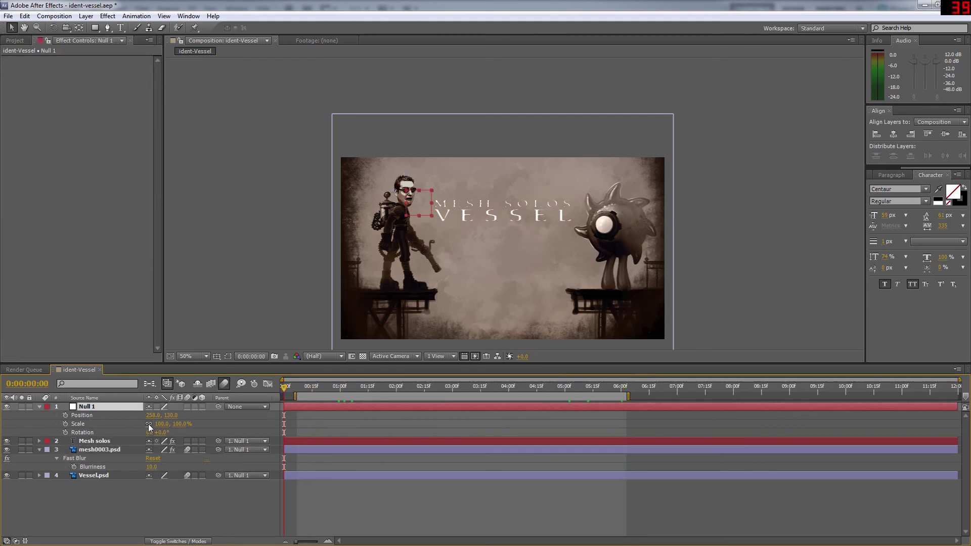
drag(162, 424, 262, 424)
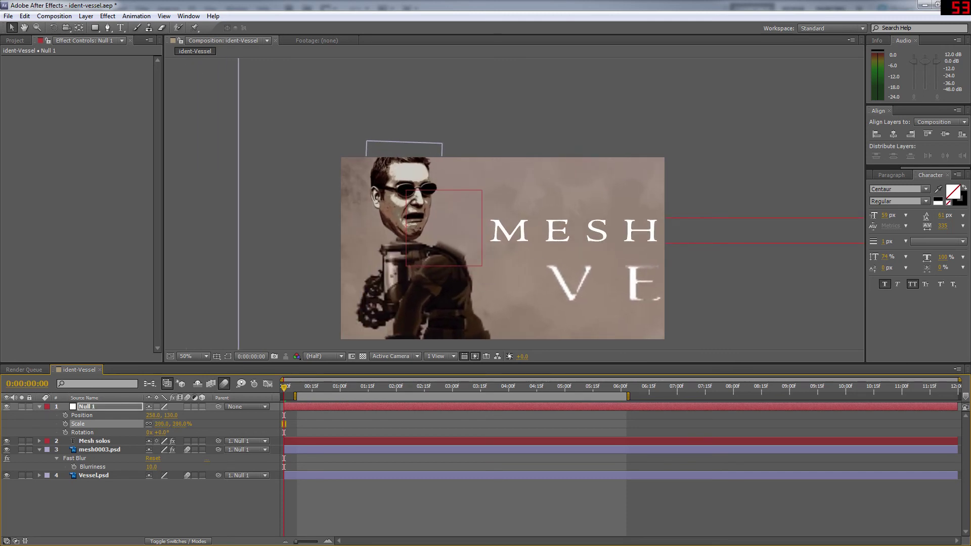
click(93, 475)
click(92, 408)
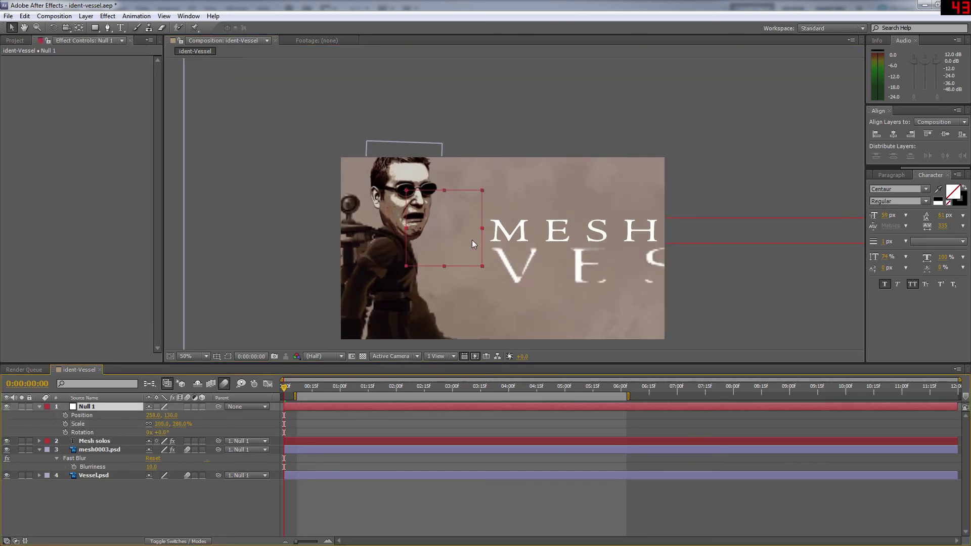
Raise Null 1 to about 516, -1250 so the platform fills the frame, and start Position keyframing at 0:00:00:00
drag(429, 220, 493, 37)
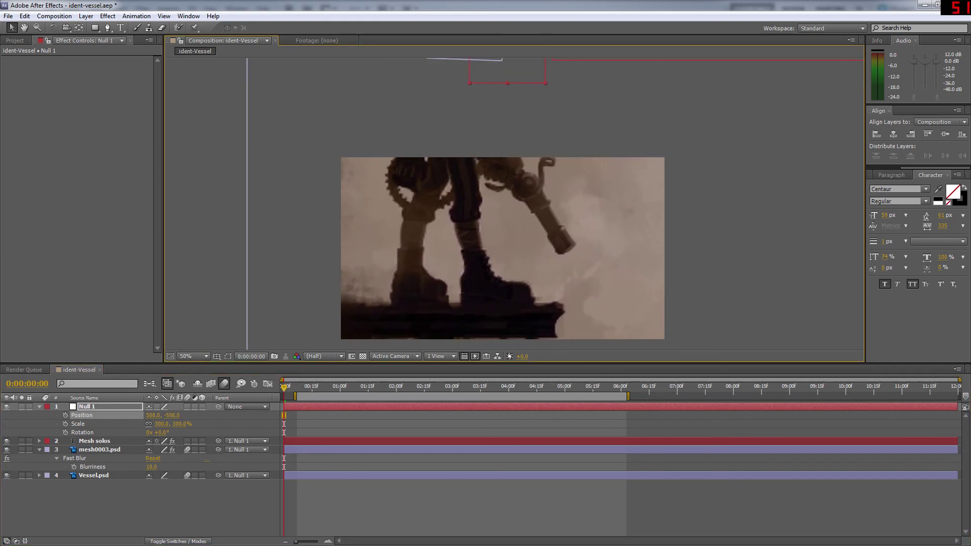
scroll(472, 211, down, 2)
drag(498, 135, 502, 60)
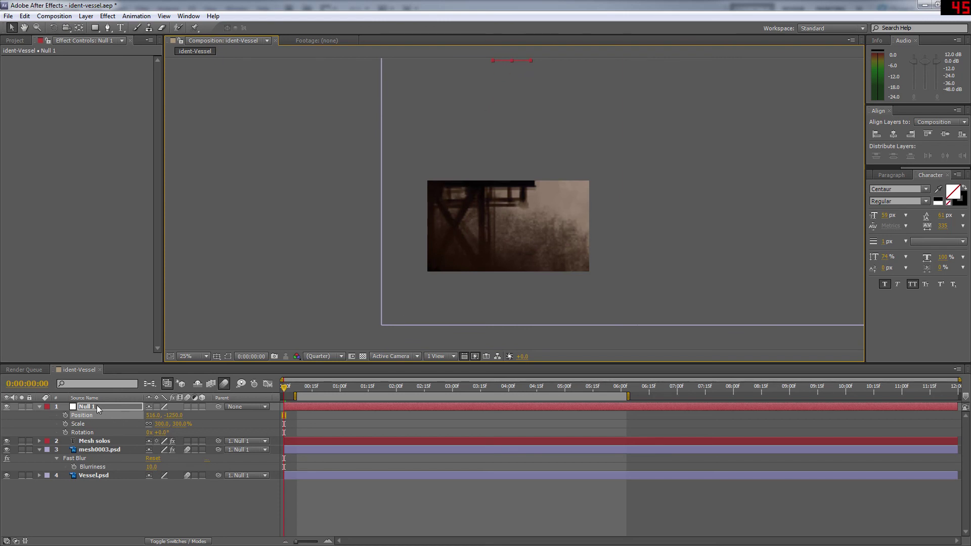
click(65, 416)
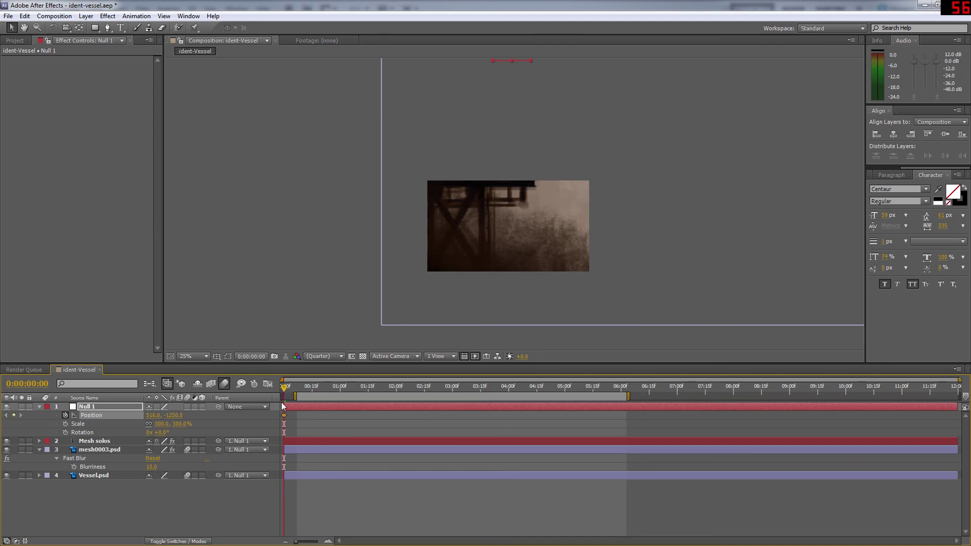
At 0:00:05:00, keyframe Null 1's Position at about 516, 218 with the face in frame, and place a 300% Scale keyframe at 0:00:02:15
drag(284, 389, 565, 387)
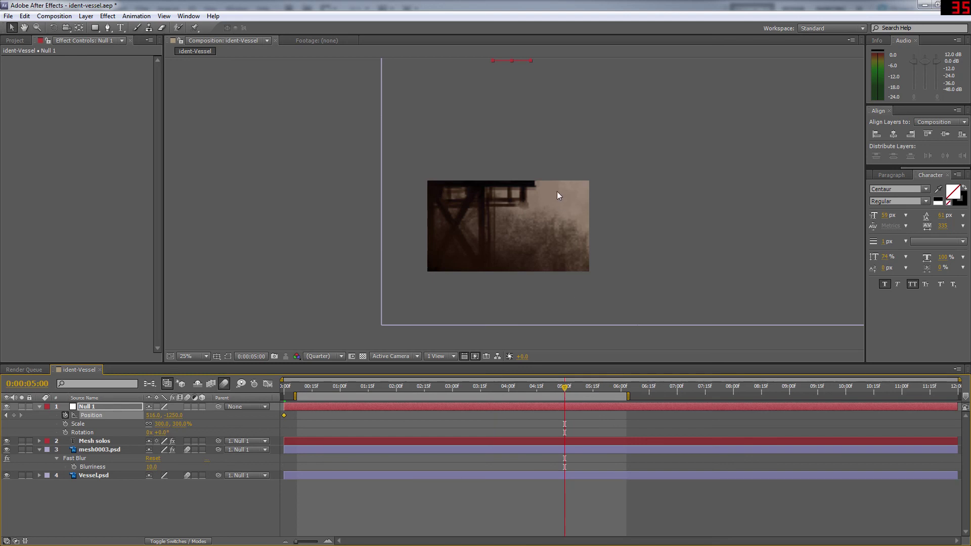
drag(520, 61, 512, 248)
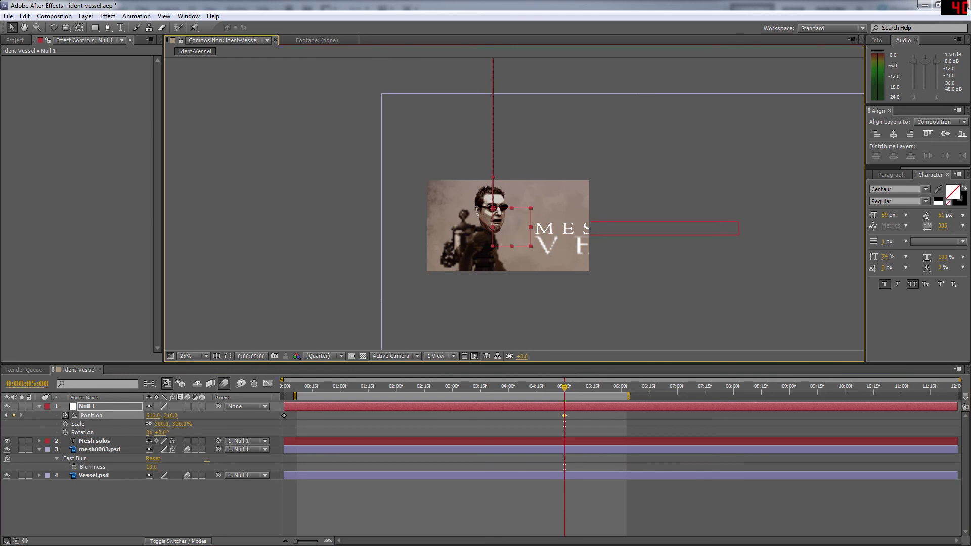
click(65, 424)
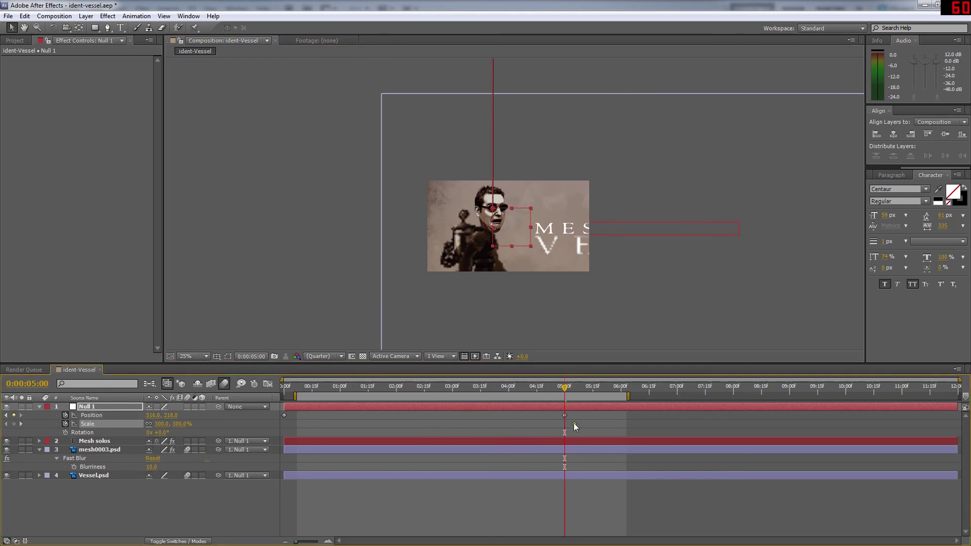
key(Delete)
mouse_move(441, 426)
mouse_down()
mouse_move(561, 426)
mouse_move(423, 427)
mouse_up()
At 0:00:05:00, scale Null 1 to 152.4% and shift its Position horizontally to bring the character and title into frame
drag(161, 424, 120, 416)
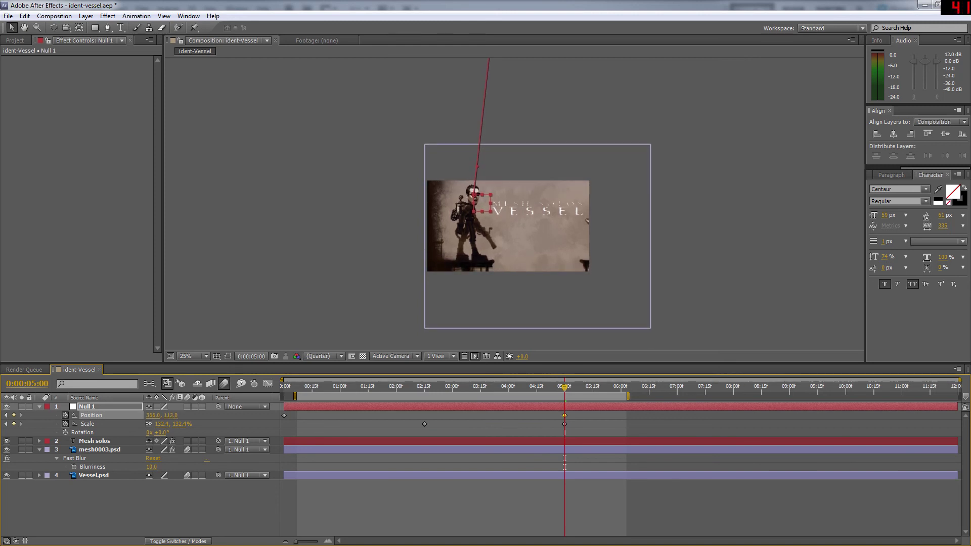
drag(153, 415, 104, 415)
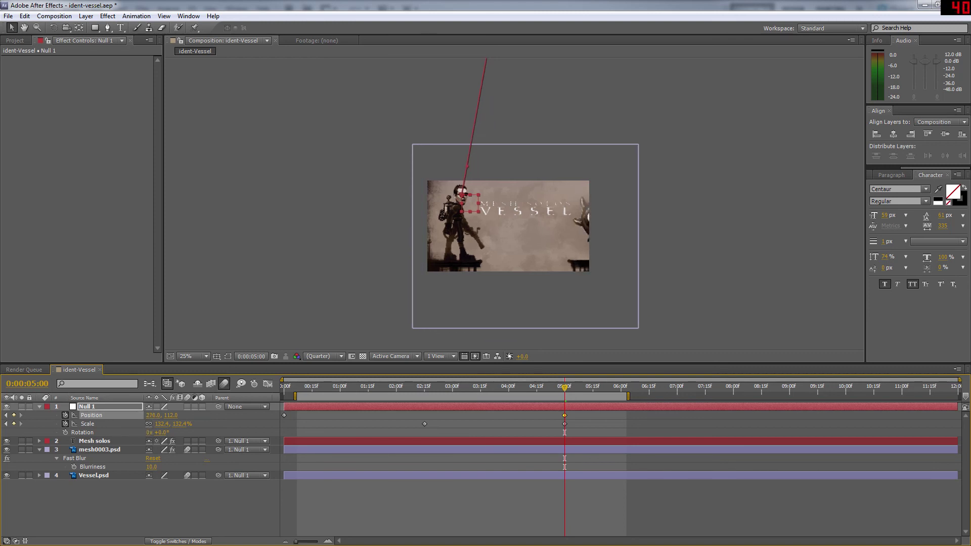
drag(161, 424, 172, 424)
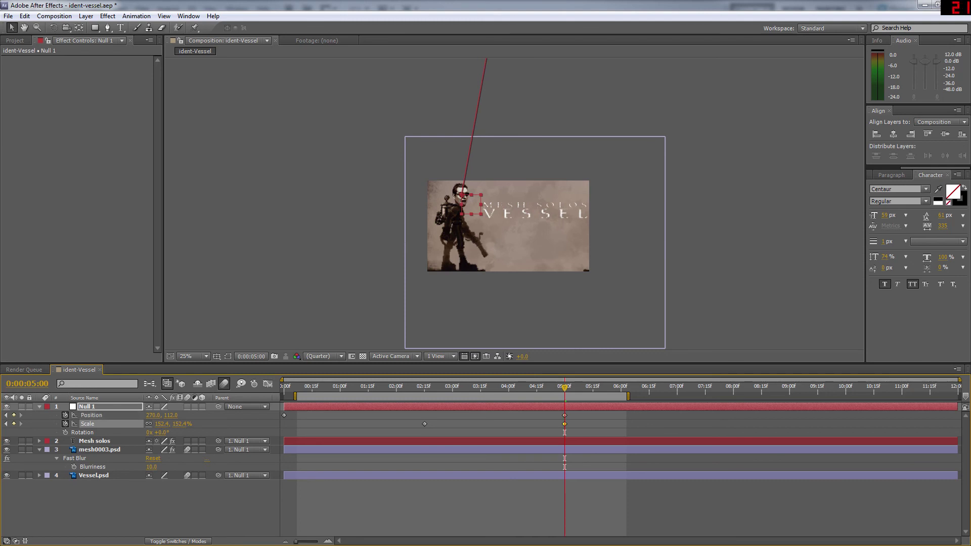
Fine-tune Null 1's Position at 0:00:05:00 to 266, 121 and check the framing of the character and title
drag(152, 415, 170, 415)
key(Down)
key(Down)
key(Down)
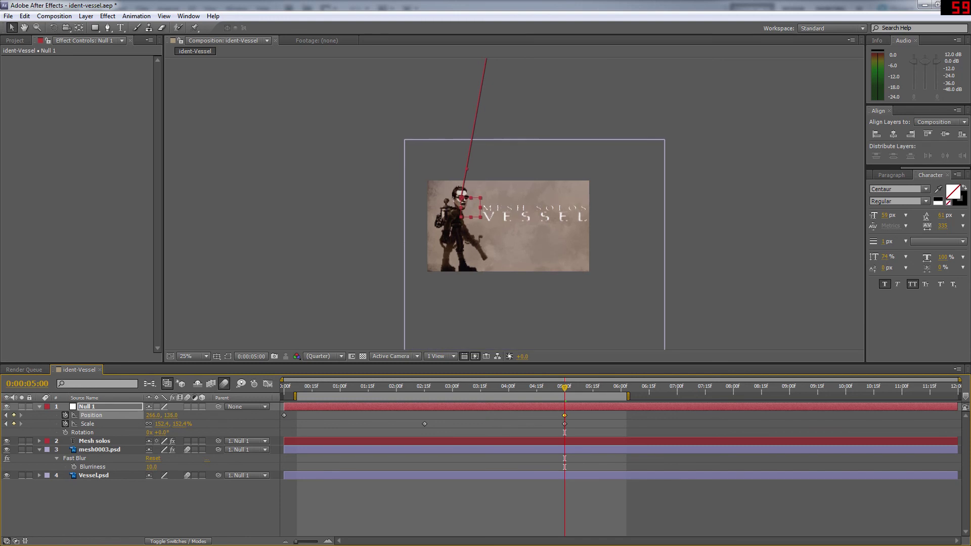
key(Up)
key(Up)
key(Up)
key(Up)
key(Up)
key(Up)
key(Up)
key(Up)
key(Up)
key(Up)
key(Up)
key(Up)
key(Up)
key(Up)
key(Up)
key(Up)
key(Up)
key(Up)
key(Up)
key(Up)
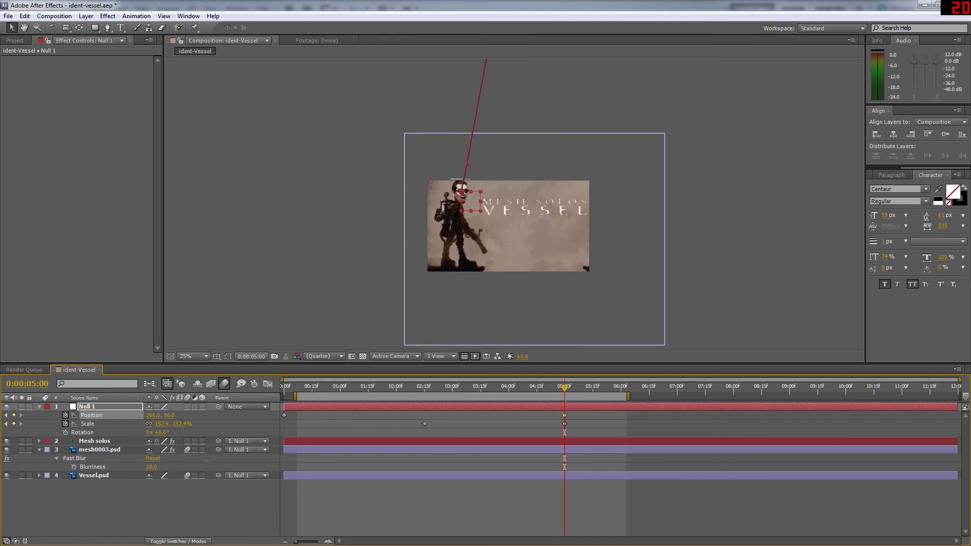
key(Down)
key(Down)
key(Down)
key(Down)
key(Down)
key(Down)
key(Down)
key(Down)
key(Down)
key(Down)
key(Down)
key(Down)
key(Down)
key(Down)
key(Down)
key(Down)
key(Down)
key(Down)
key(Down)
key(Down)
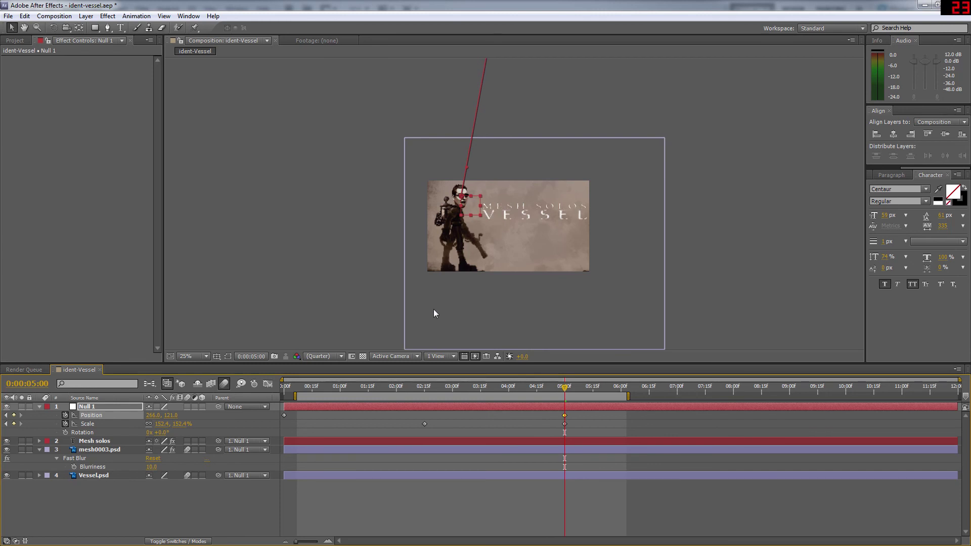
scroll(523, 254, up, 1)
scroll(526, 238, up, 1)
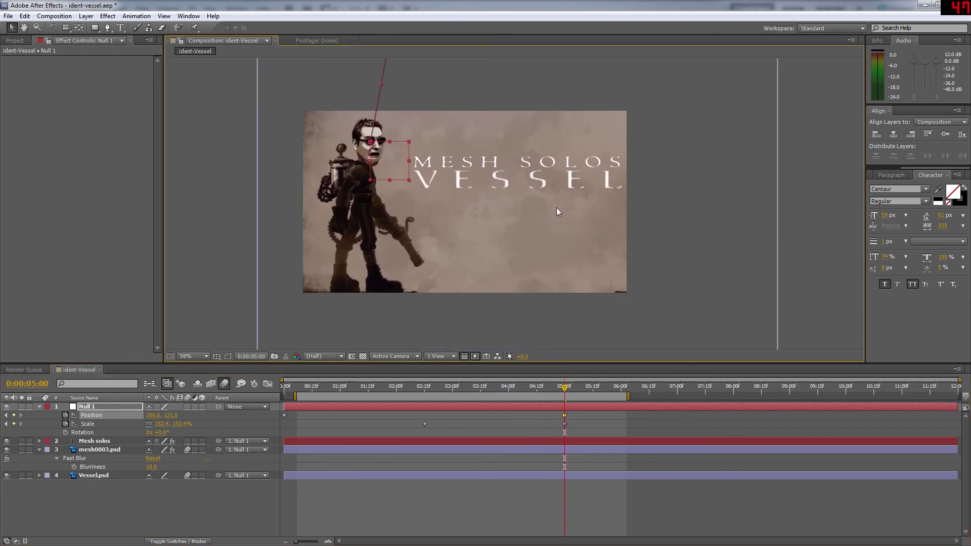
click(706, 225)
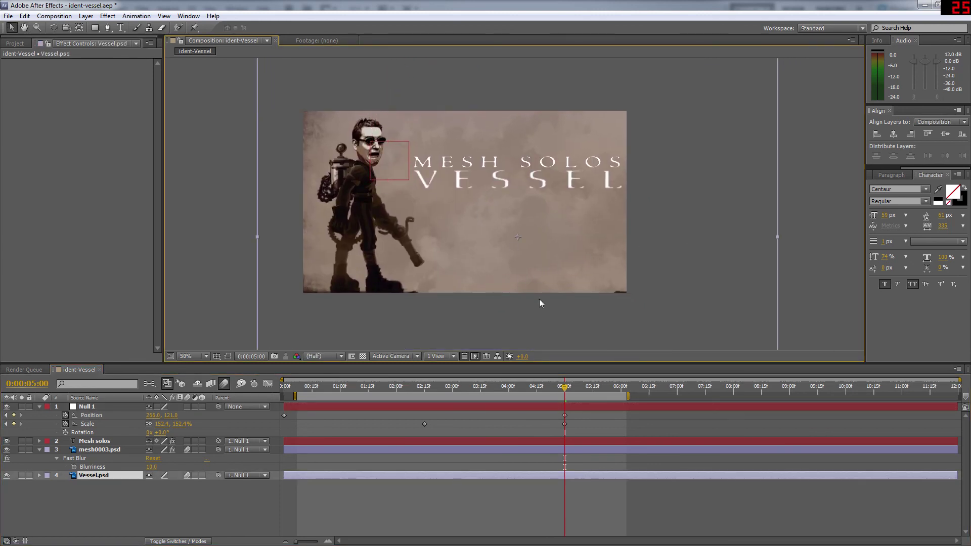
Move Null 1's first Scale keyframe to 0:00:03:26, apply Easy Ease to it and check the motion
drag(568, 390, 471, 389)
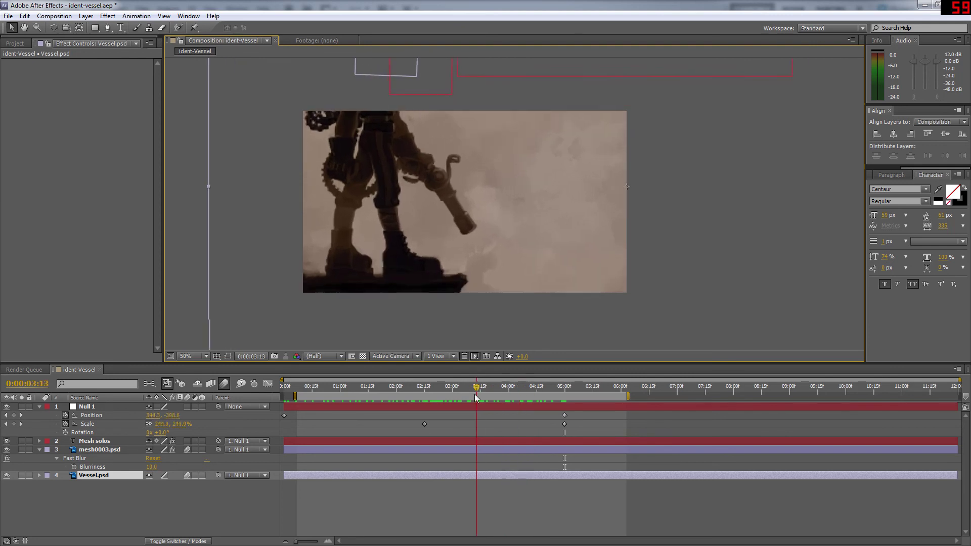
drag(424, 424, 502, 423)
right_click(501, 423)
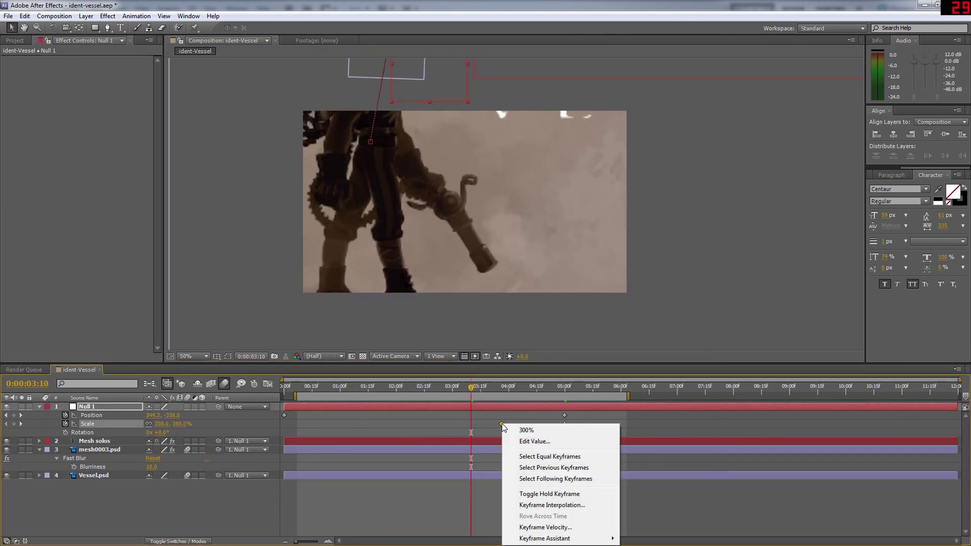
click(496, 426)
click(501, 423)
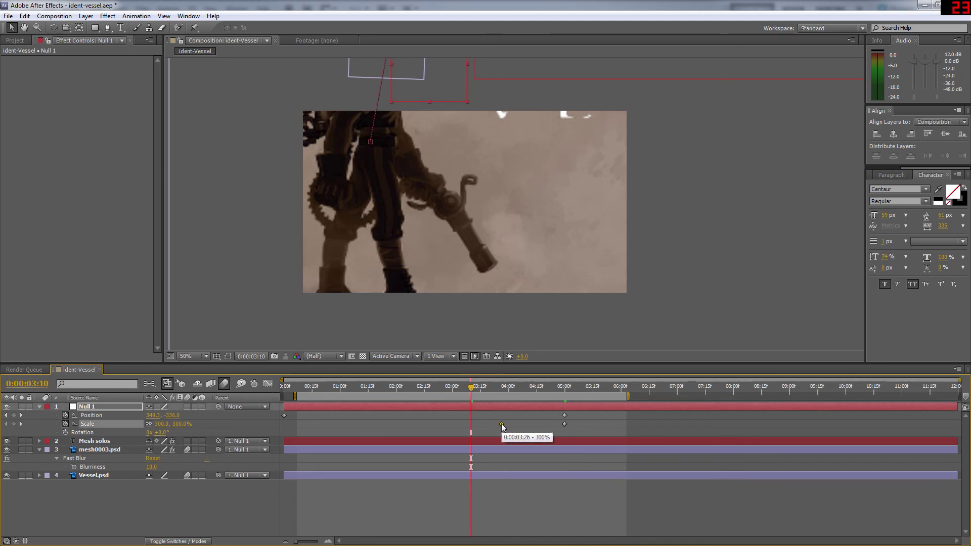
right_click(502, 424)
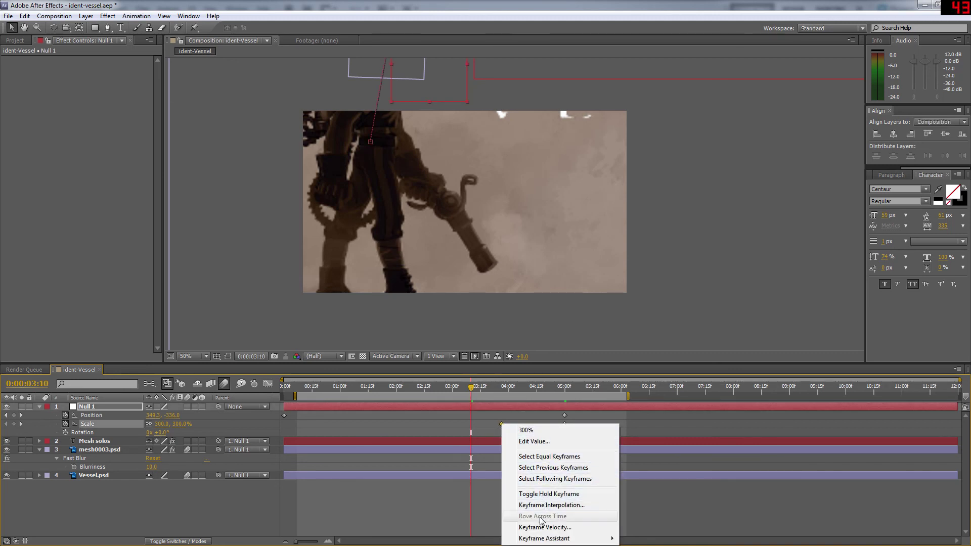
mouse_move(615, 539)
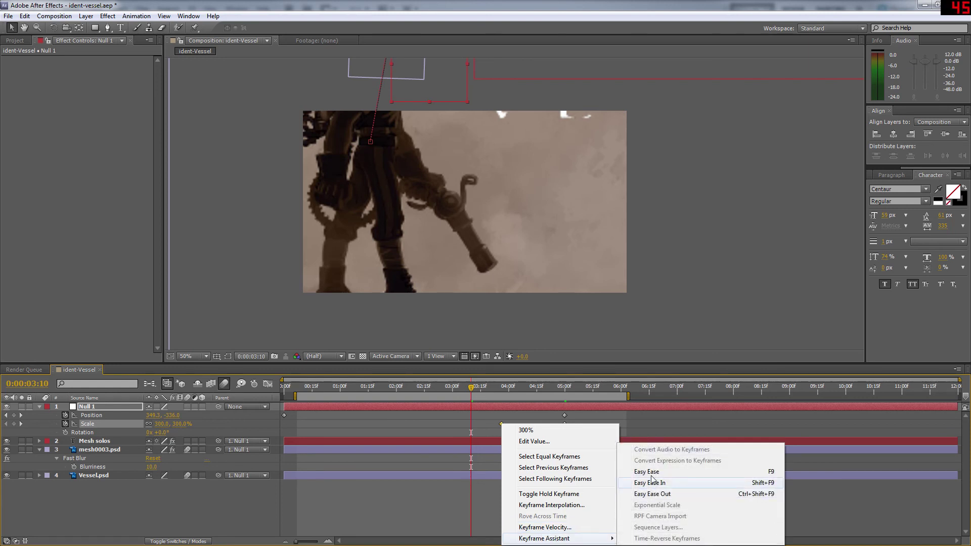
click(675, 473)
drag(471, 387, 513, 390)
key(space)
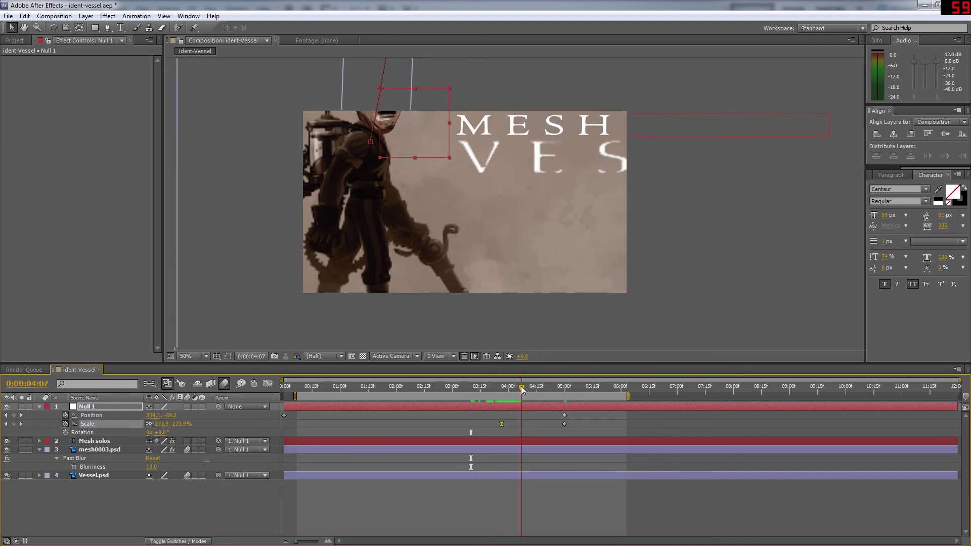
Shift Null 1's first Scale keyframe to about 0:00:03:12 and apply Easy Ease to the Scale keyframe at 0:00:05:00
drag(502, 424, 475, 423)
right_click(564, 424)
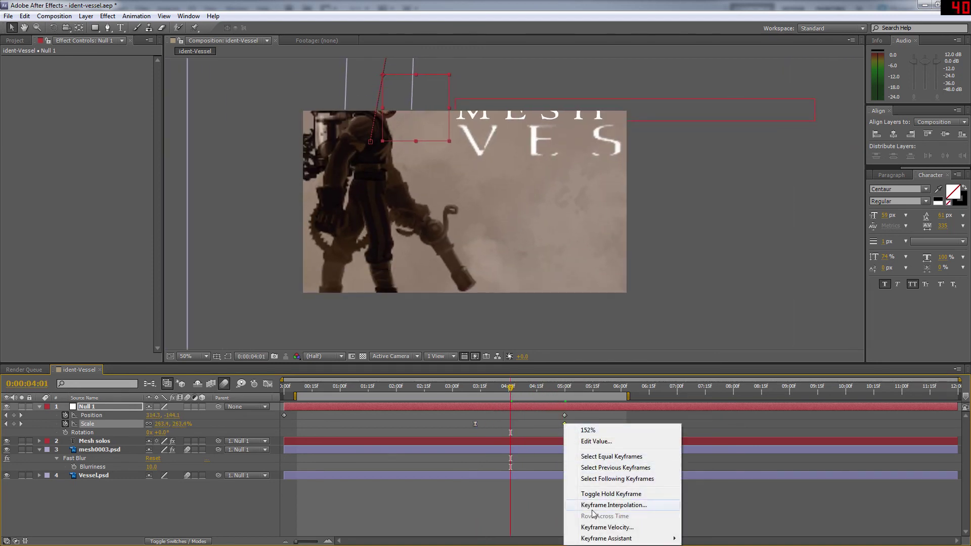
mouse_move(607, 535)
click(713, 472)
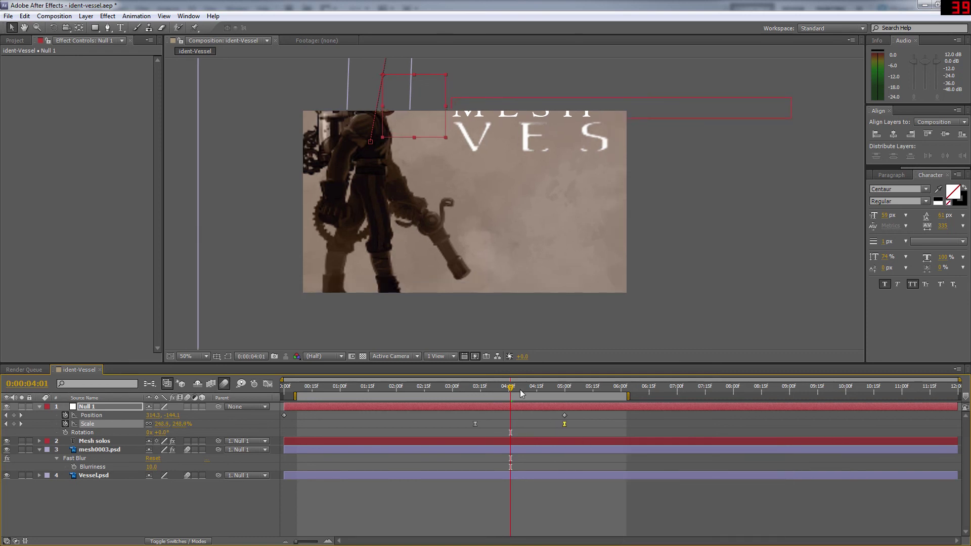
Adjust the easing handles of Null 1's Scale curve at both keyframes in the Graph Editor, checking the zoom between adjustments
drag(511, 390, 476, 424)
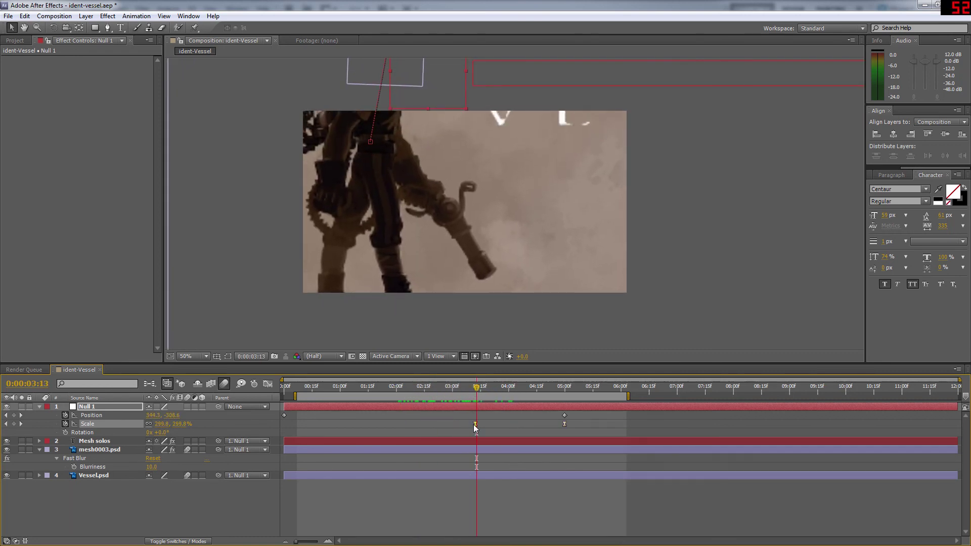
click(268, 384)
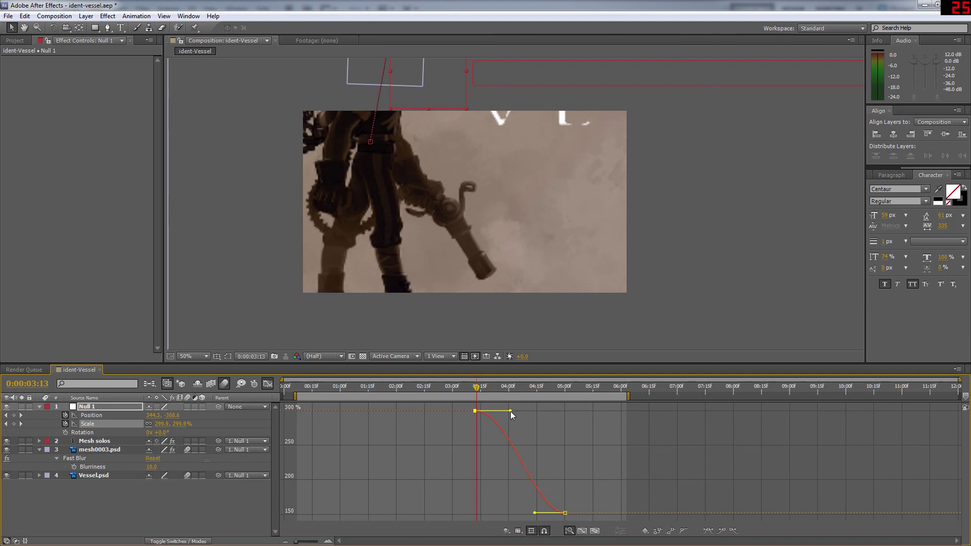
mouse_move(523, 411)
mouse_down()
mouse_move(523, 426)
mouse_move(527, 413)
mouse_up()
drag(542, 411, 543, 411)
click(268, 384)
drag(479, 392, 513, 411)
click(268, 385)
drag(507, 513, 532, 507)
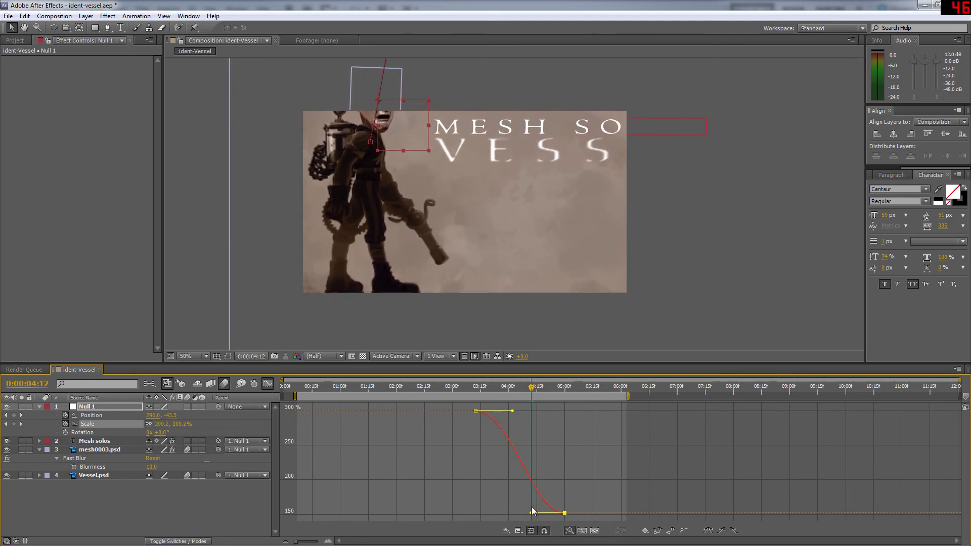
click(268, 384)
mouse_move(532, 394)
mouse_down()
mouse_move(456, 394)
mouse_move(545, 394)
mouse_move(526, 395)
mouse_up()
Move Null 1's first Scale keyframe to about 0:00:04:10 and review the motion around 0:00:04:01
drag(475, 424, 353, 424)
drag(353, 390, 452, 390)
drag(353, 424, 514, 425)
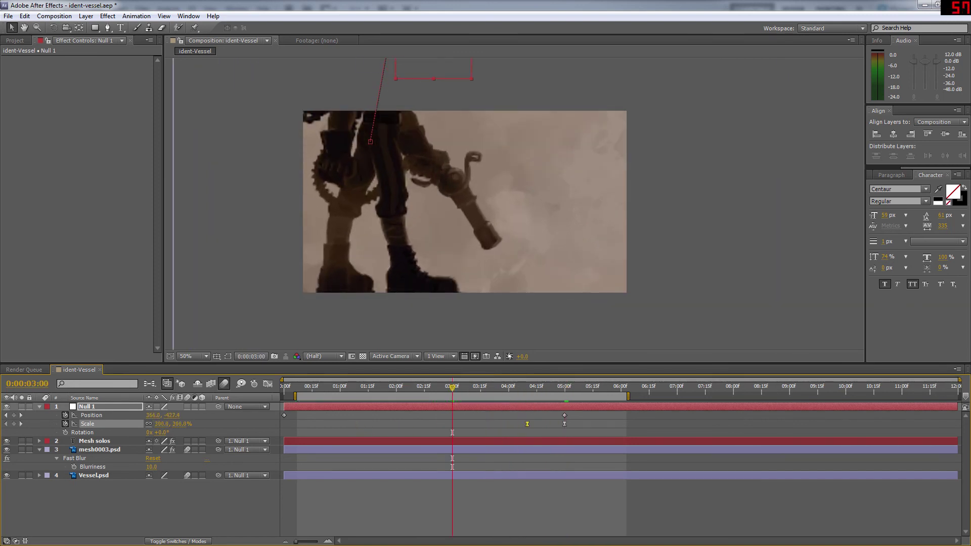
mouse_move(501, 388)
mouse_down()
mouse_move(386, 389)
mouse_move(540, 392)
mouse_move(511, 392)
mouse_up()
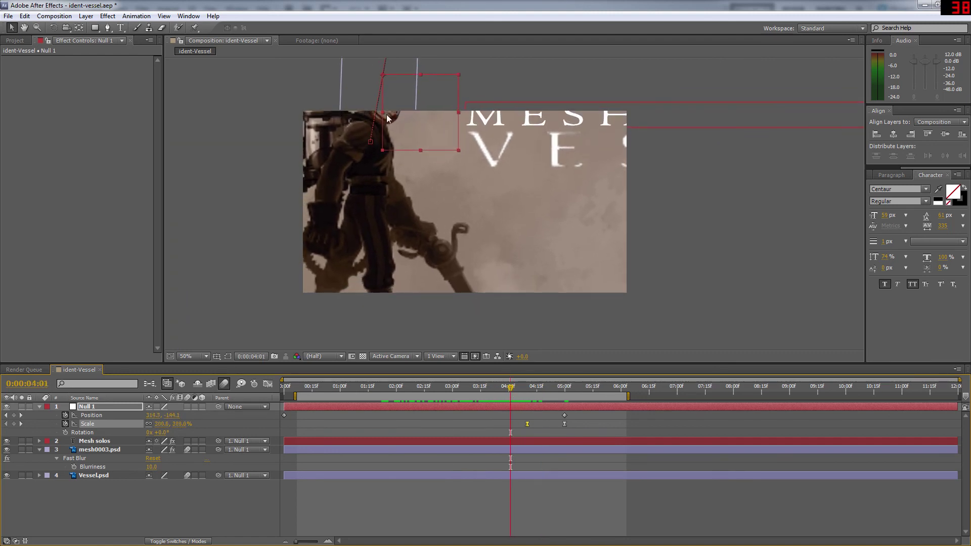
Apply Easy Ease to Null 1's Position keyframe at 0:00:05:00
click(371, 142)
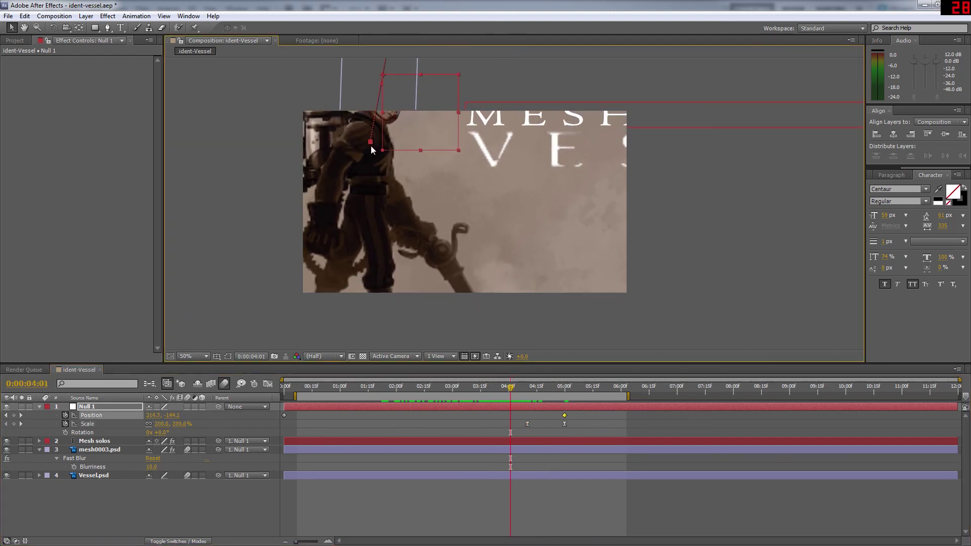
right_click(565, 416)
mouse_move(620, 531)
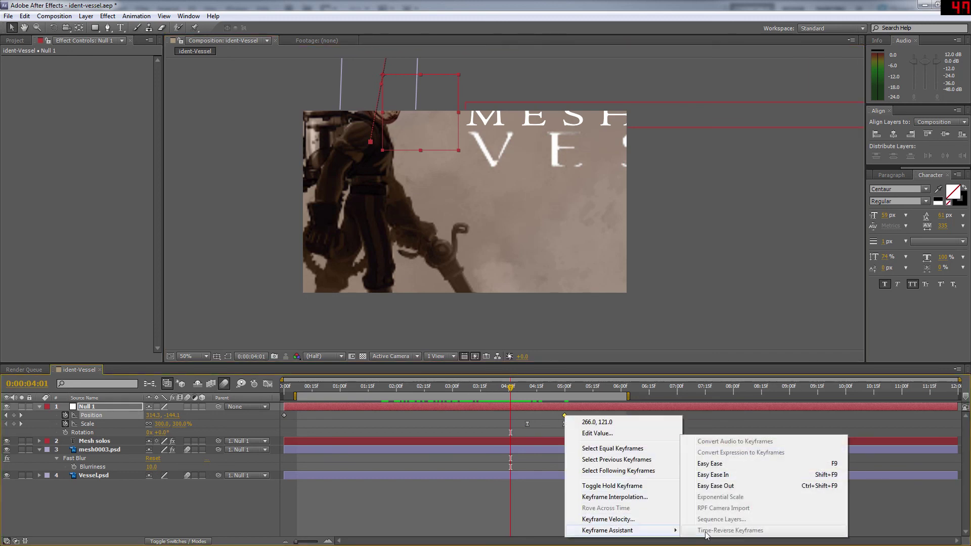
click(722, 469)
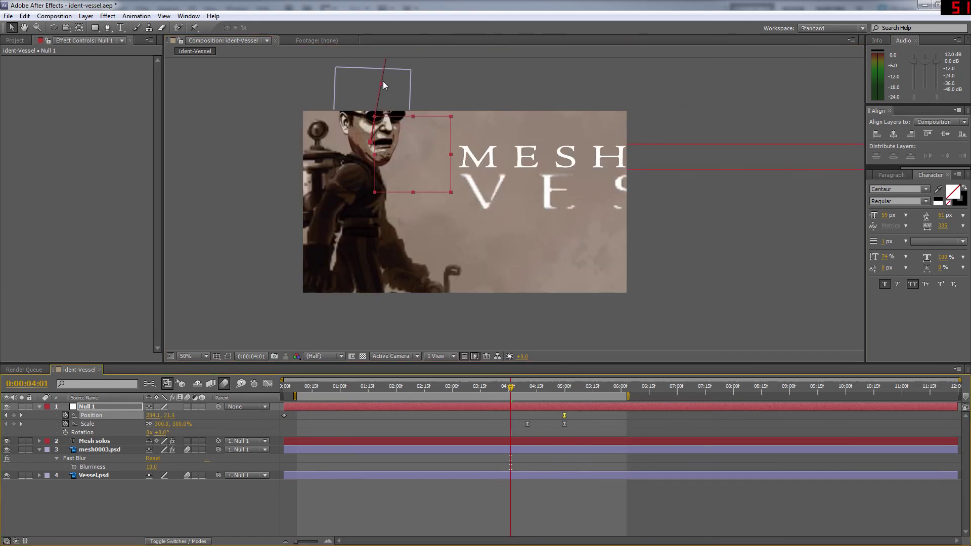
Bend Null 1's motion path so it runs vertically into the Position keyframe at 0:00:05:00
drag(440, 81, 414, 347)
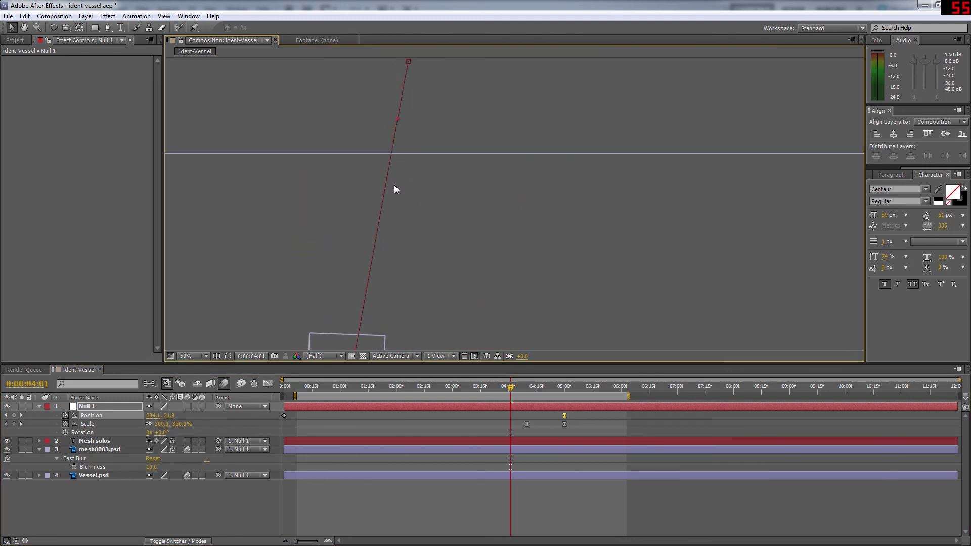
scroll(394, 186, down, 8)
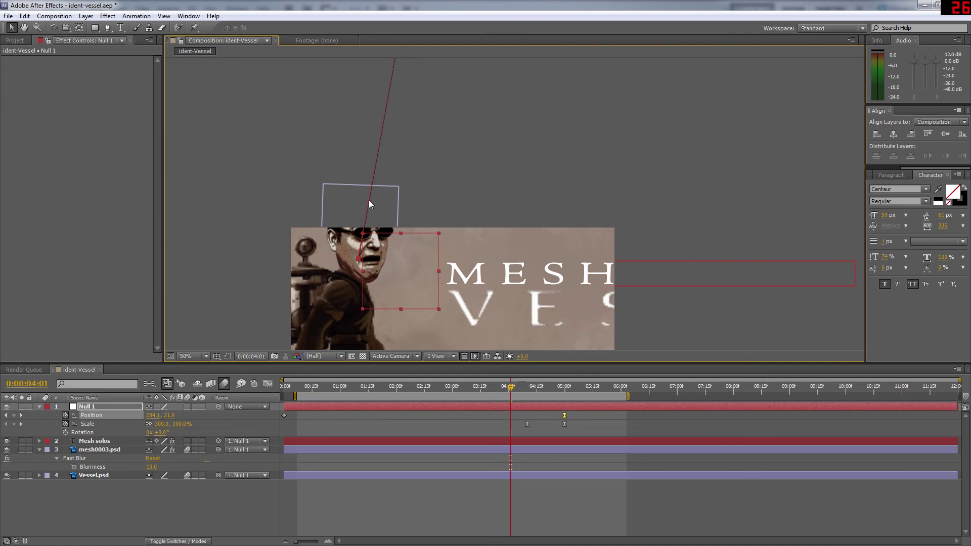
mouse_move(369, 199)
mouse_down()
mouse_move(355, 151)
mouse_move(378, 149)
mouse_move(364, 147)
mouse_move(378, 150)
mouse_move(365, 200)
mouse_up()
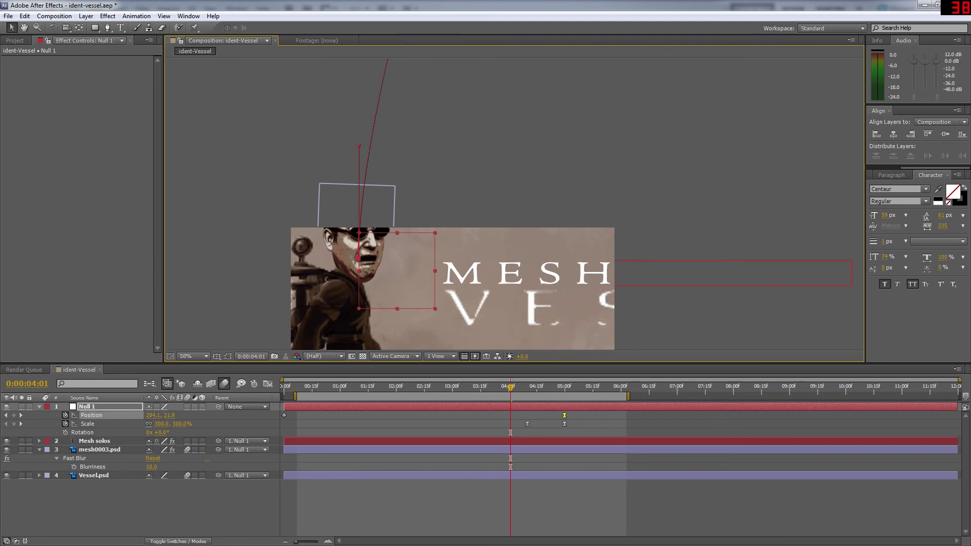
Move Null 1's first Scale keyframe to about 0:00:02:17, review the motion up to 0:00:05:00 and save the project
key(space)
drag(368, 283, 375, 141)
mouse_move(512, 388)
mouse_down()
mouse_move(317, 387)
mouse_move(575, 387)
mouse_move(497, 390)
mouse_up()
drag(527, 424, 429, 424)
mouse_move(447, 391)
mouse_down()
mouse_move(384, 392)
mouse_move(559, 396)
mouse_move(448, 395)
mouse_up()
key(space)
drag(411, 208, 415, 290)
drag(369, 199, 402, 200)
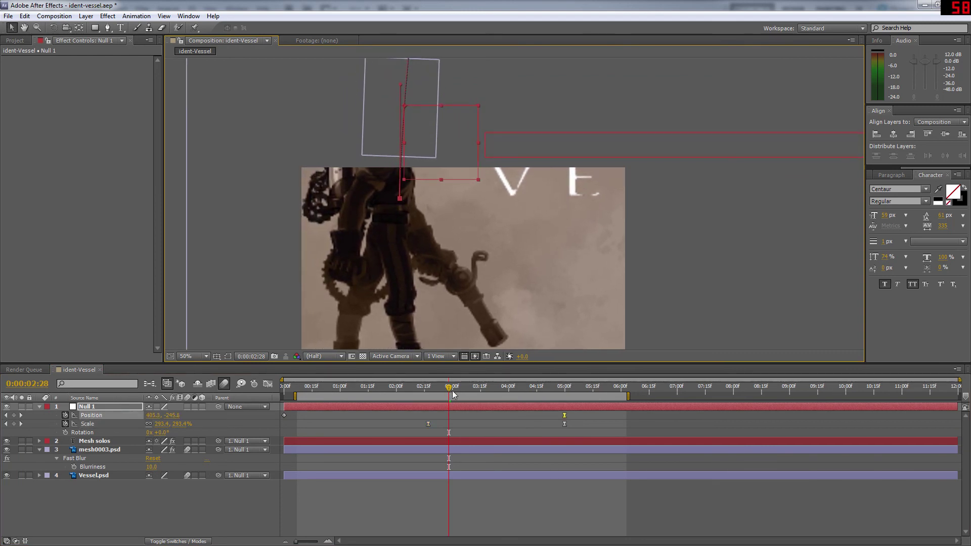
drag(454, 395, 565, 389)
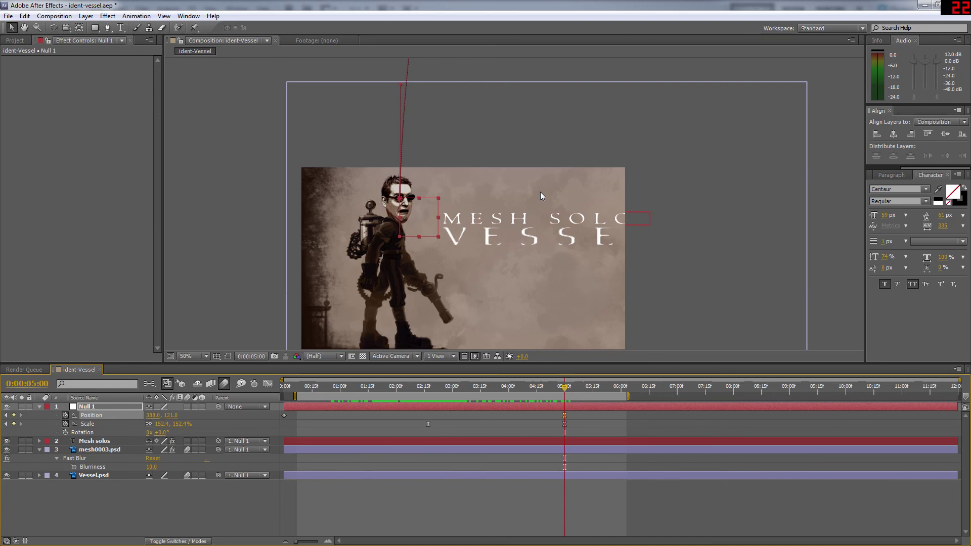
key(ctrl+s)
Switch to Photoshop and copy a rectangular selection around the VESSEL title in Vessel.psd onto a new layer
key(alt+Tab)
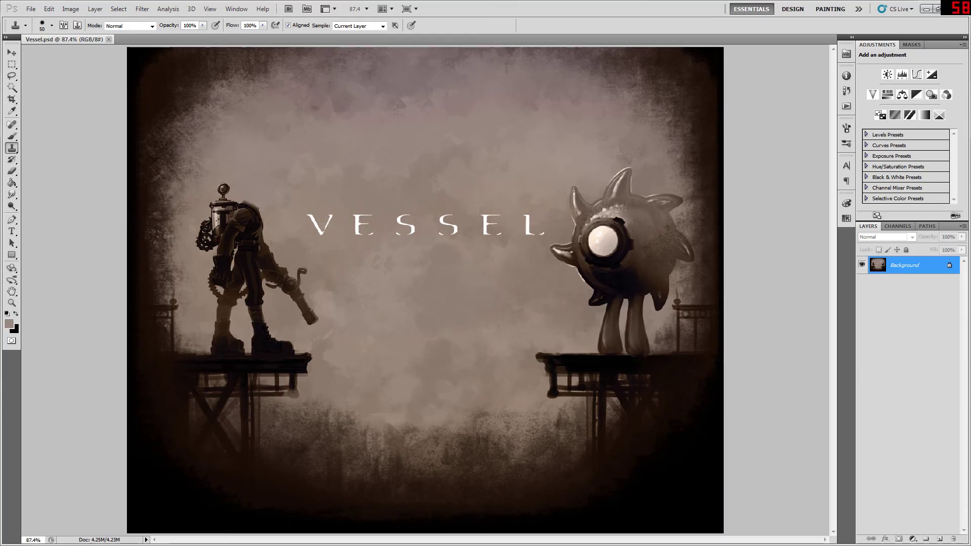
key(m)
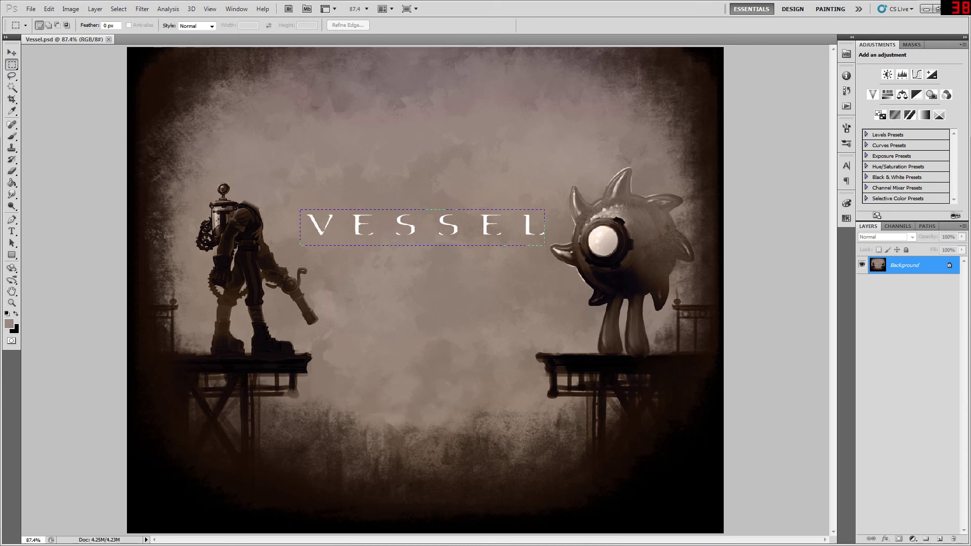
drag(551, 239, 552, 242)
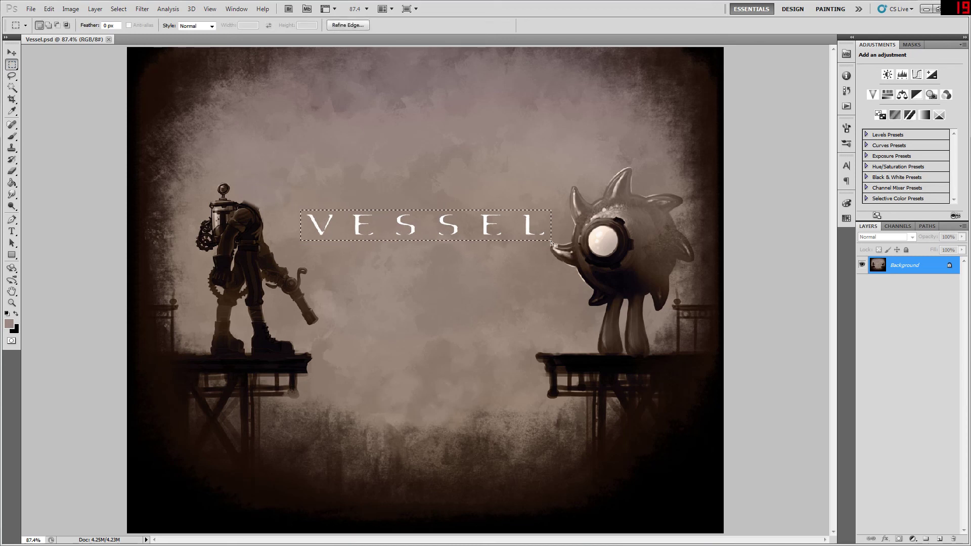
key(ctrl+j)
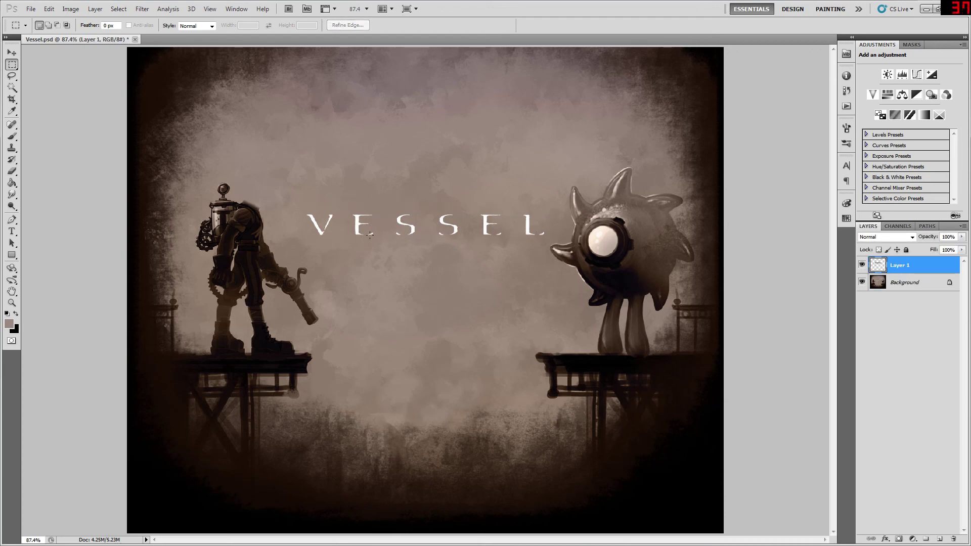
key(v)
drag(413, 229, 407, 285)
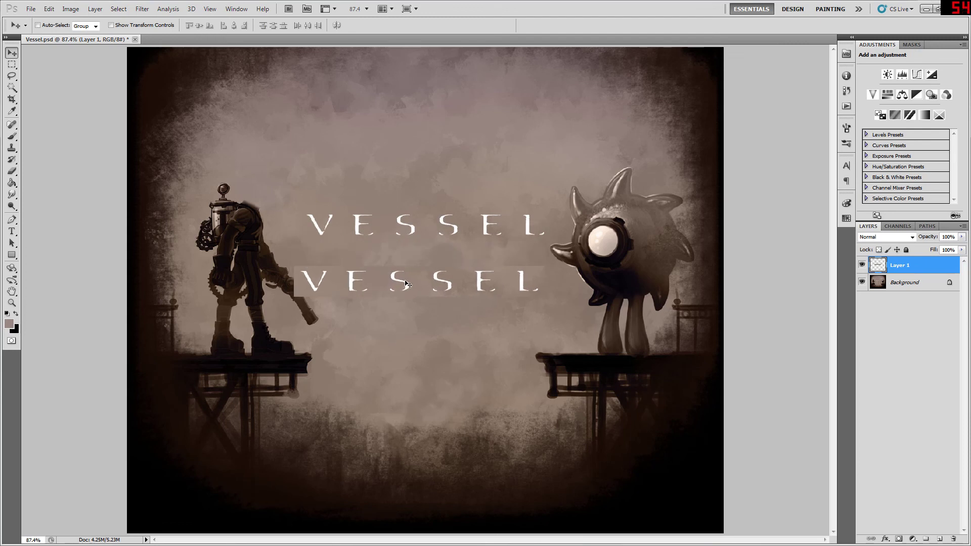
key(ctrl+z)
Hide Layer 1 and paint out the VESSEL lettering on the Background layer with the Clone Stamp, blending the repeated texture patches
click(905, 285)
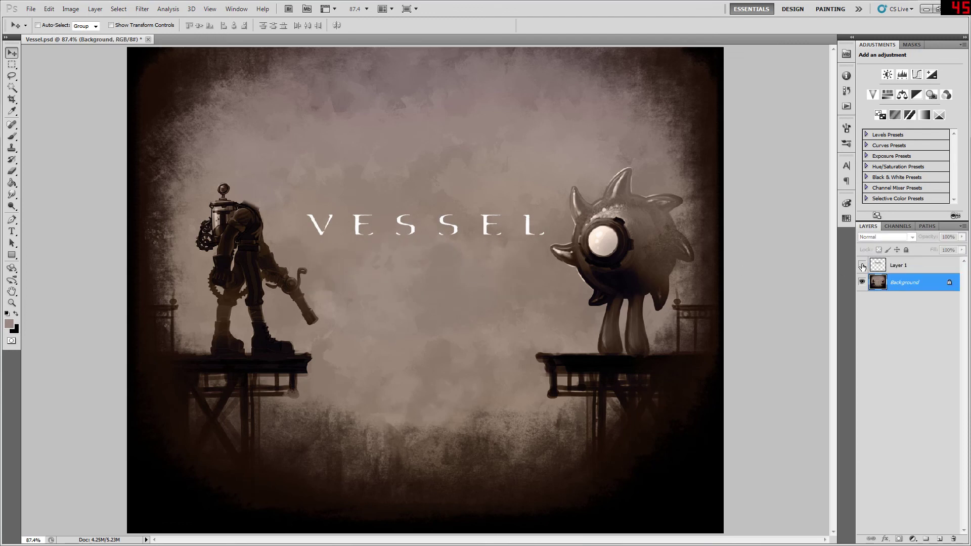
click(12, 148)
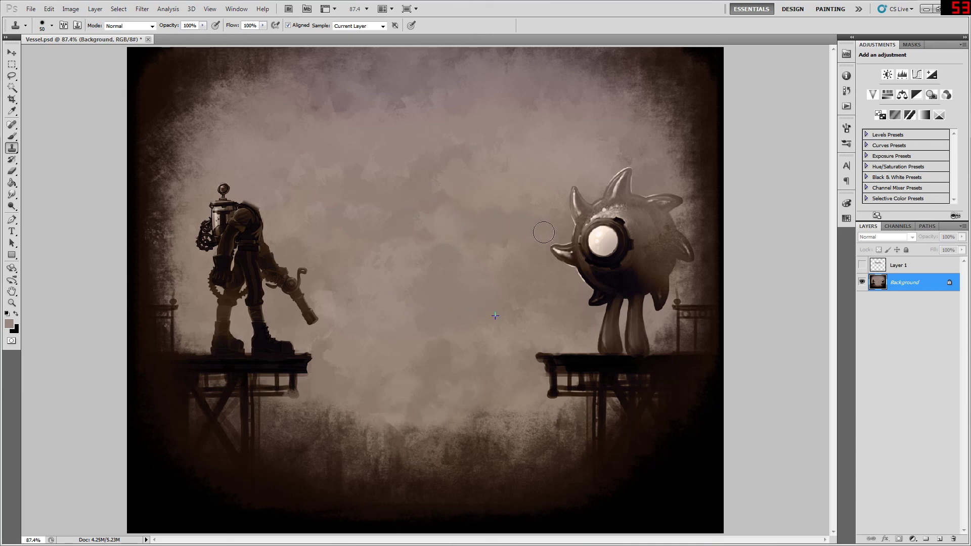
alt+click(345, 197)
drag(435, 197, 375, 209)
mouse_move(382, 187)
mouse_down()
mouse_move(375, 212)
mouse_move(394, 219)
mouse_up()
alt+click(426, 274)
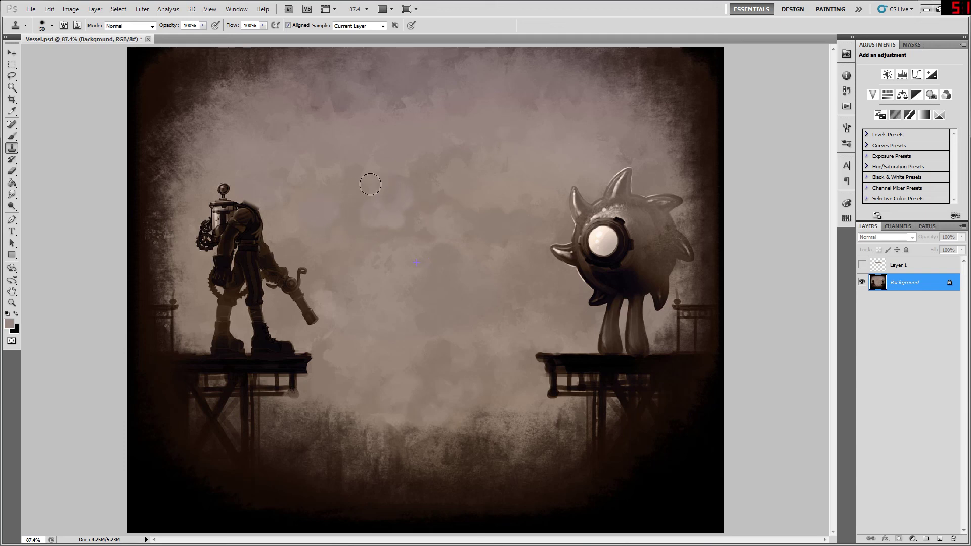
mouse_move(370, 177)
mouse_down()
mouse_move(400, 195)
mouse_move(373, 205)
mouse_up()
click(535, 142)
key(ctrl+z)
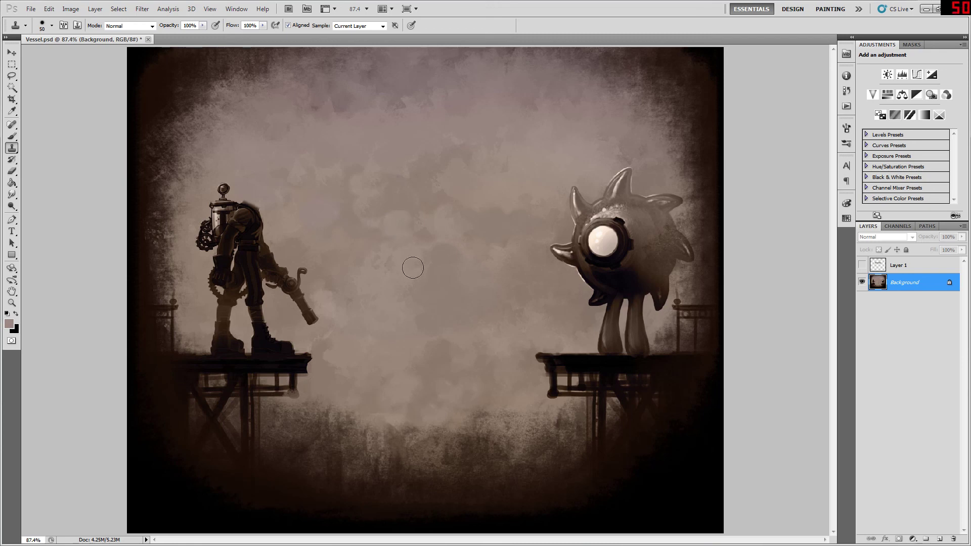
click(314, 264)
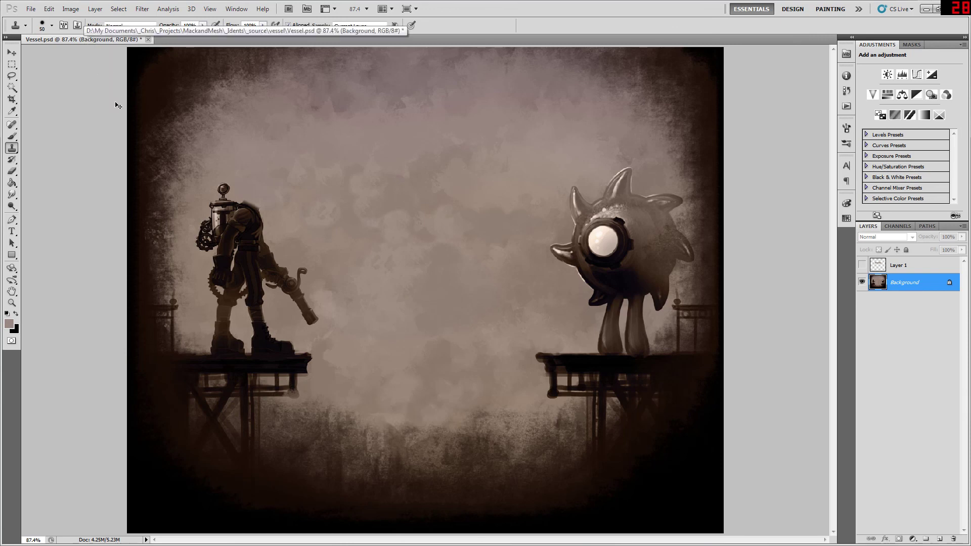
Show Layer 1, hide the Background layer and make Layer 1 the active layer
click(862, 265)
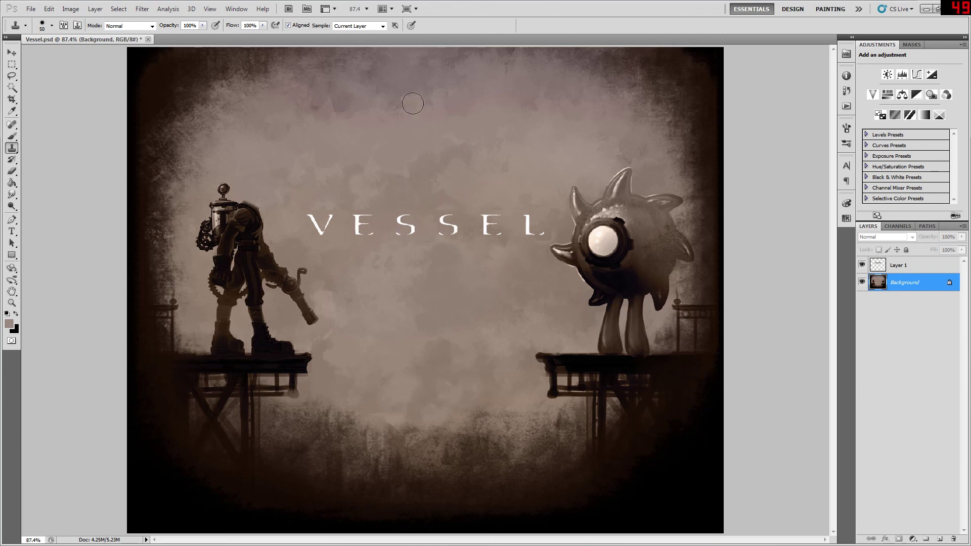
click(12, 52)
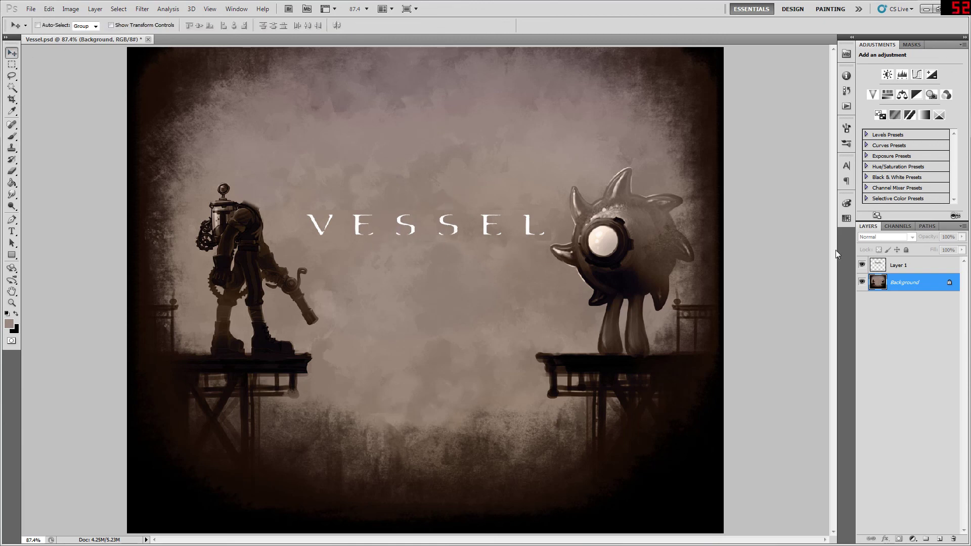
click(862, 283)
click(907, 267)
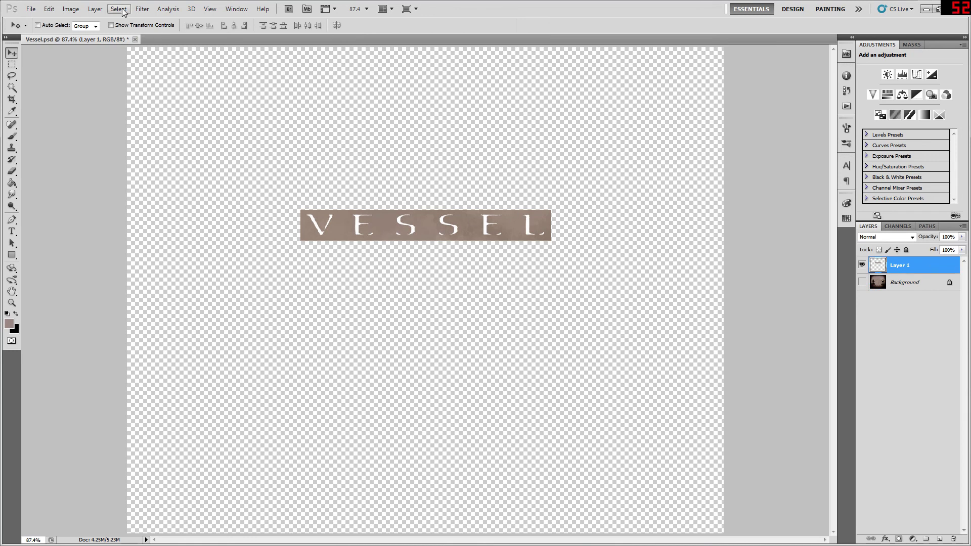
Select the white VESSEL letters on Layer 1 with Color Range, sampling the letter colour and raising the fuzziness
click(142, 9)
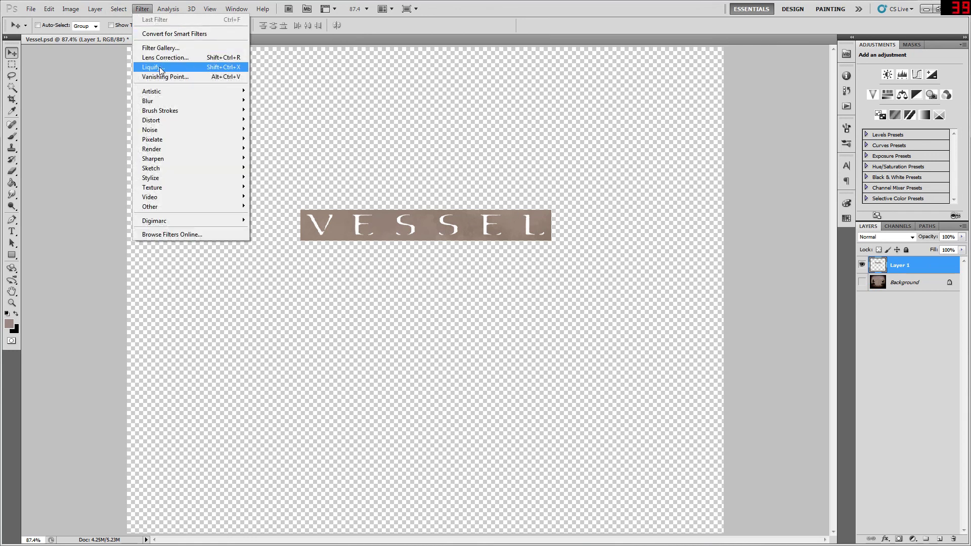
mouse_move(119, 9)
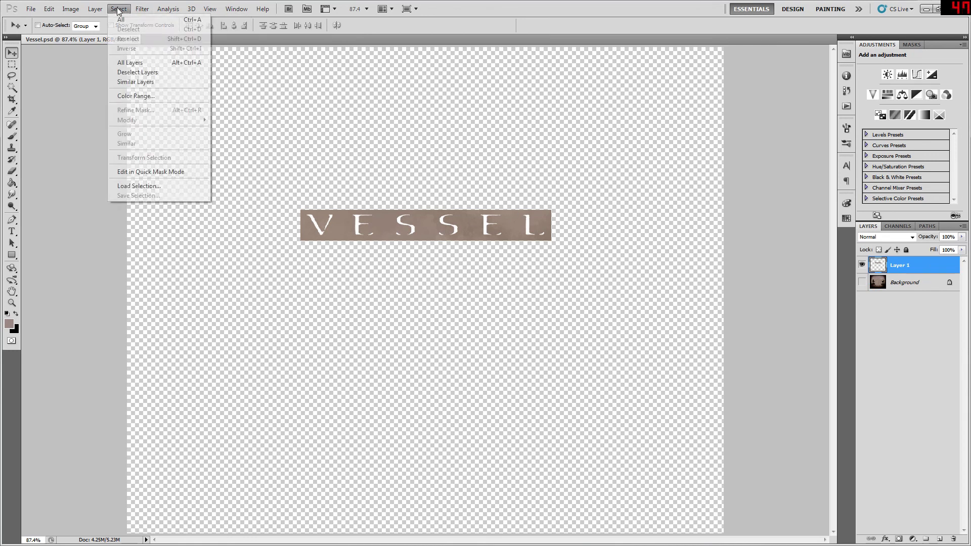
click(136, 96)
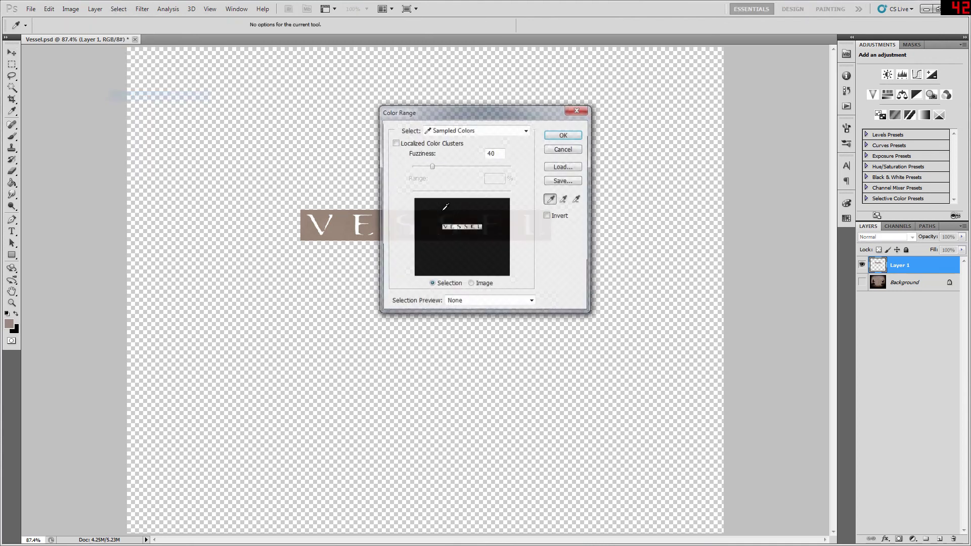
click(357, 223)
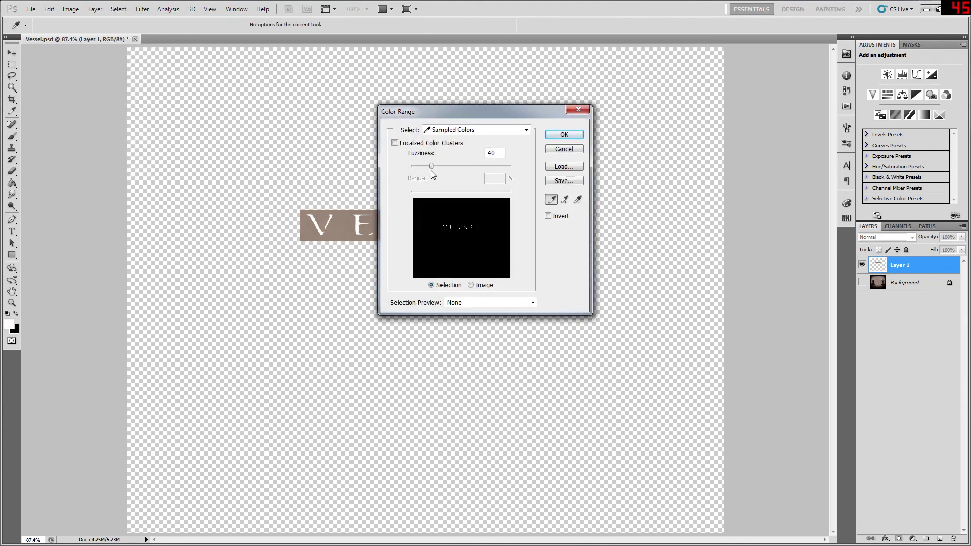
mouse_move(465, 165)
mouse_down()
mouse_move(513, 165)
mouse_move(469, 168)
mouse_up()
click(559, 134)
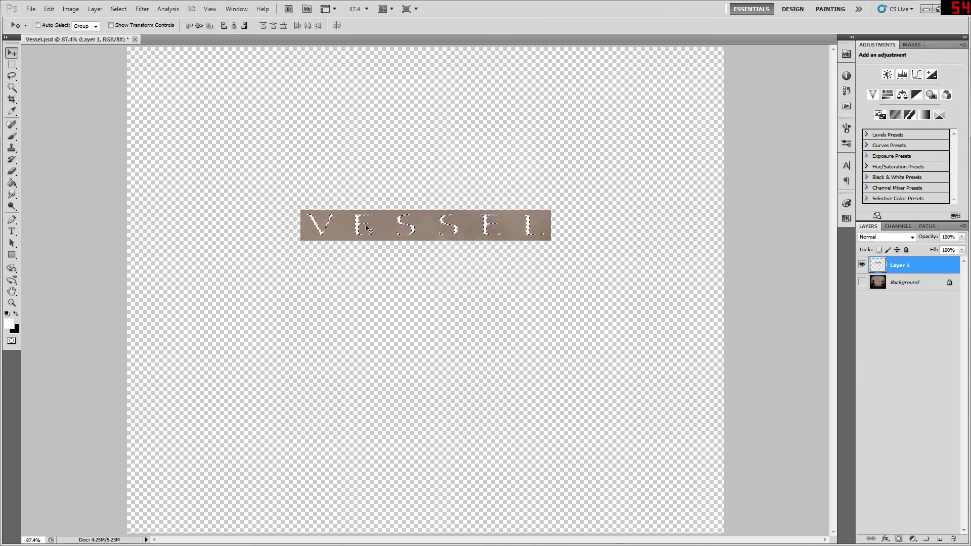
Add a layer mask to Layer 1 from the letter selection and show the Background layer again
click(900, 540)
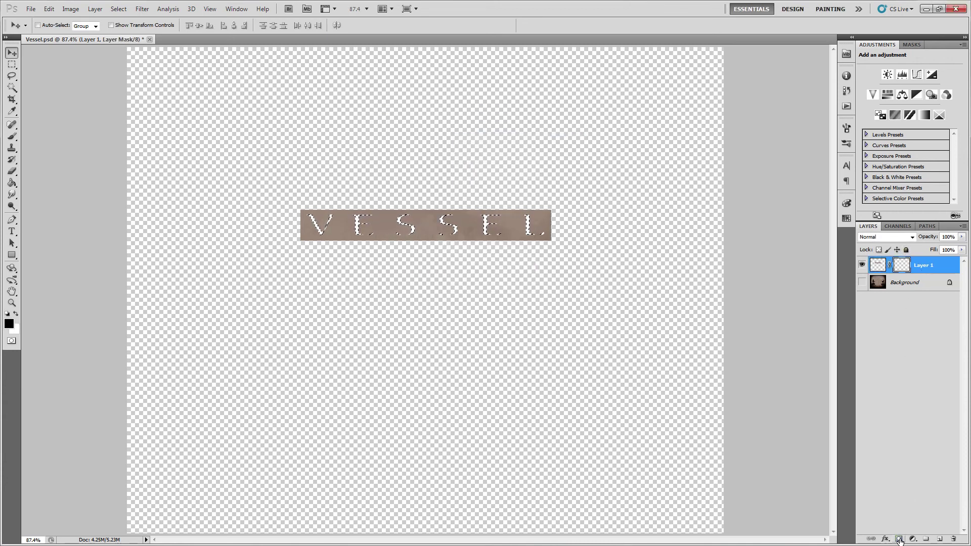
click(862, 283)
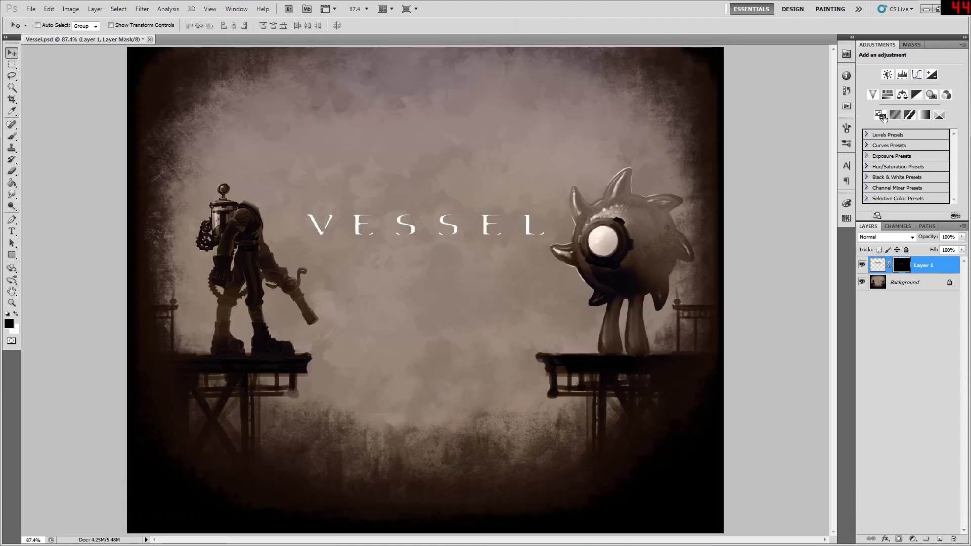
Inspect the title at 100% zoom, comparing it with Layer 1's mask disabled and enabled
click(910, 45)
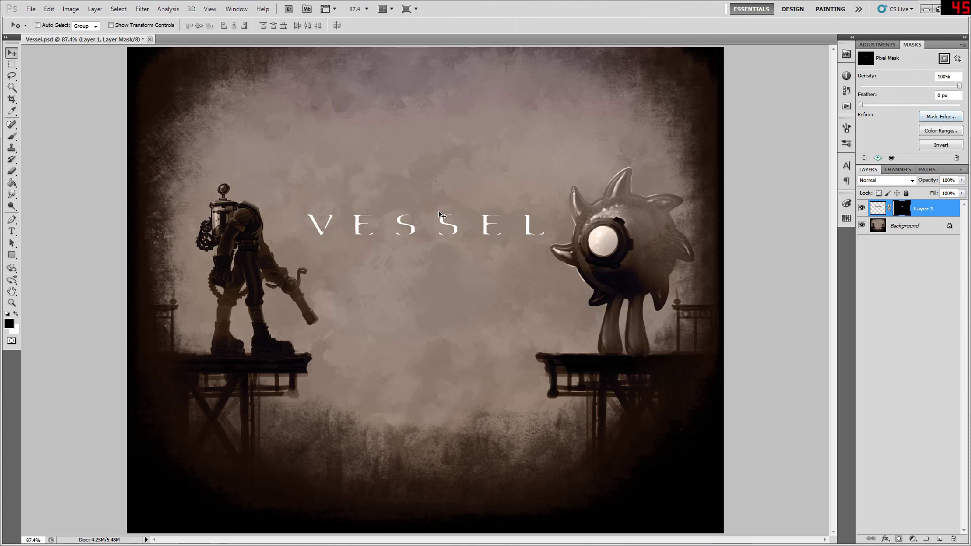
key(z)
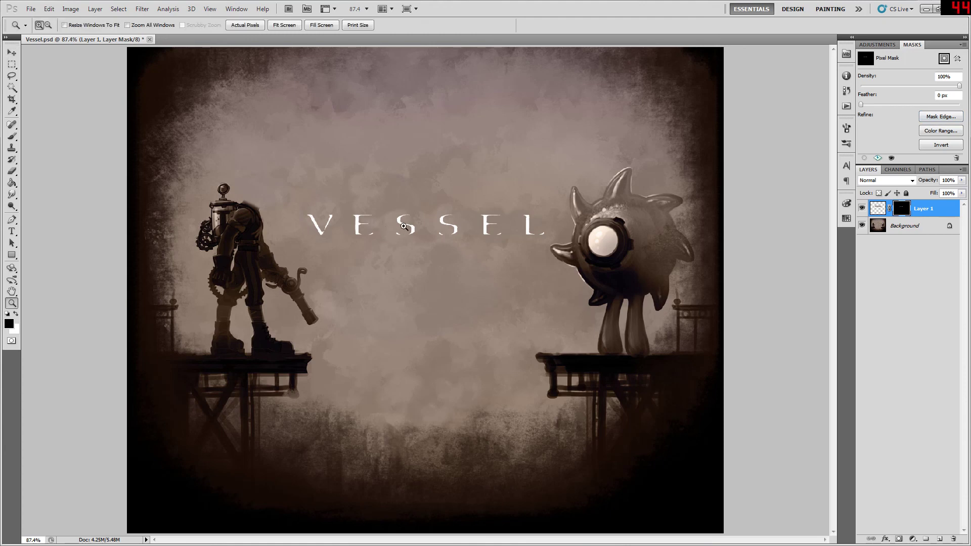
click(400, 222)
click(11, 52)
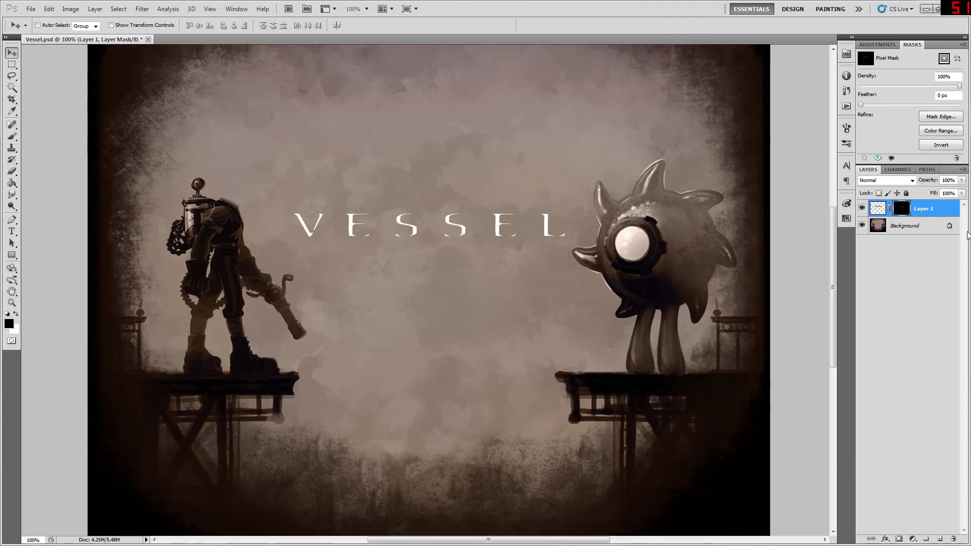
shift+click(902, 212)
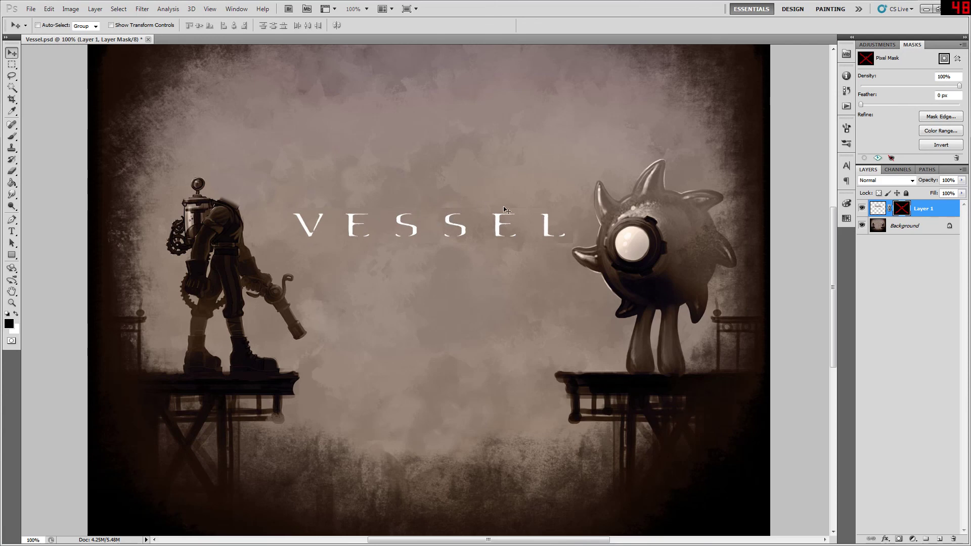
shift+click(906, 210)
click(941, 116)
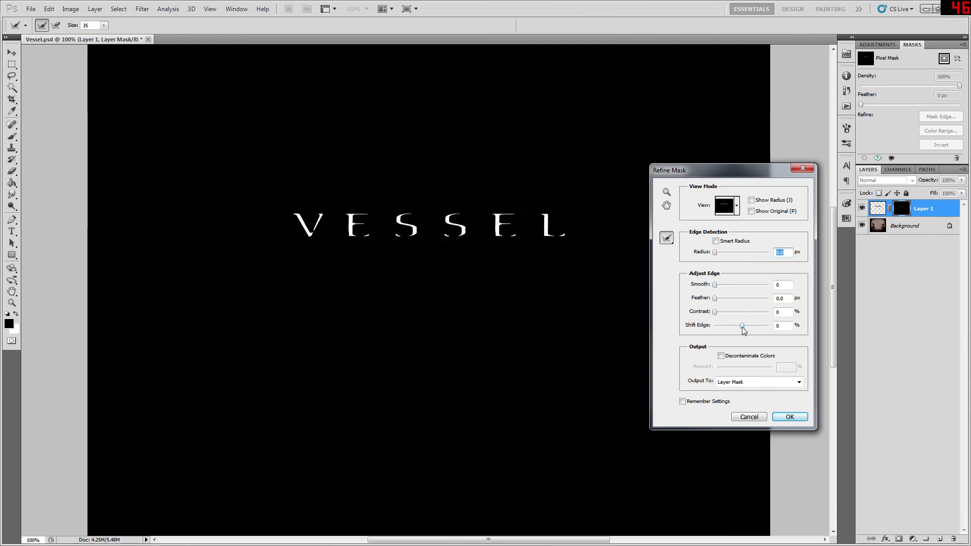
mouse_move(742, 329)
mouse_down()
mouse_move(758, 330)
mouse_move(738, 333)
mouse_up()
click(737, 207)
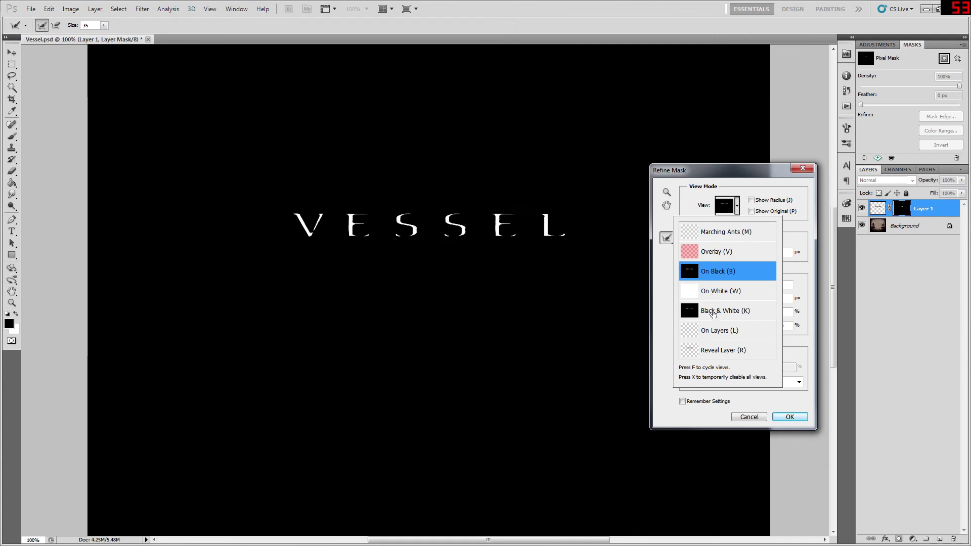
click(732, 213)
click(739, 209)
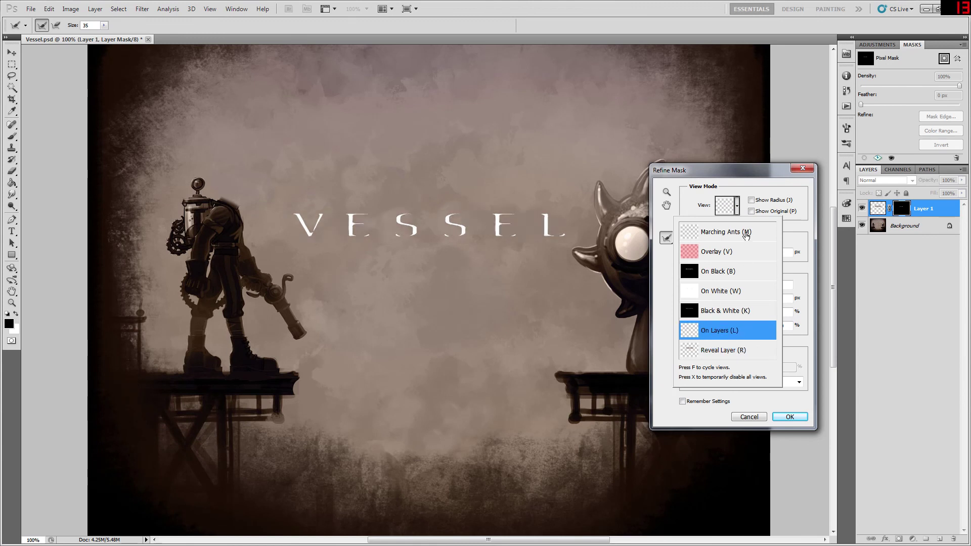
click(738, 206)
drag(739, 327, 780, 325)
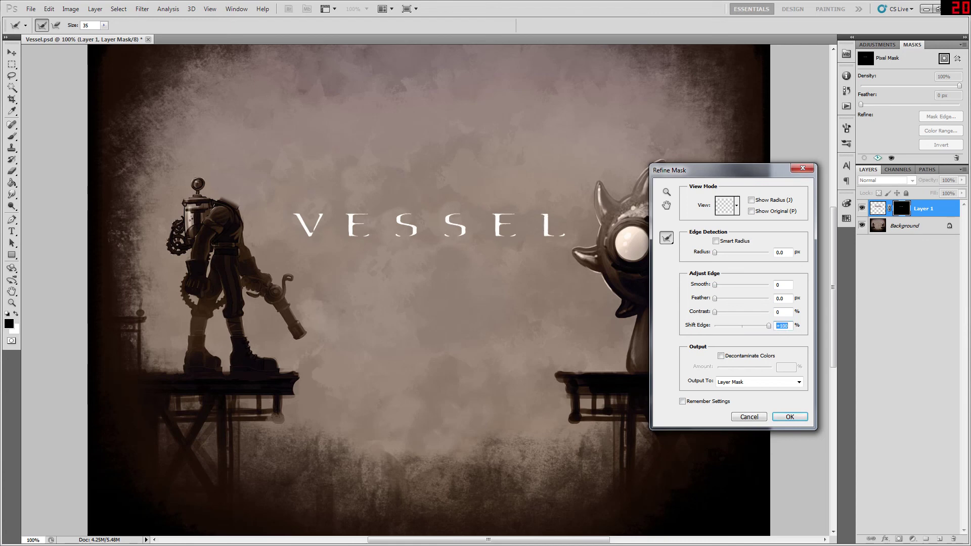
click(748, 418)
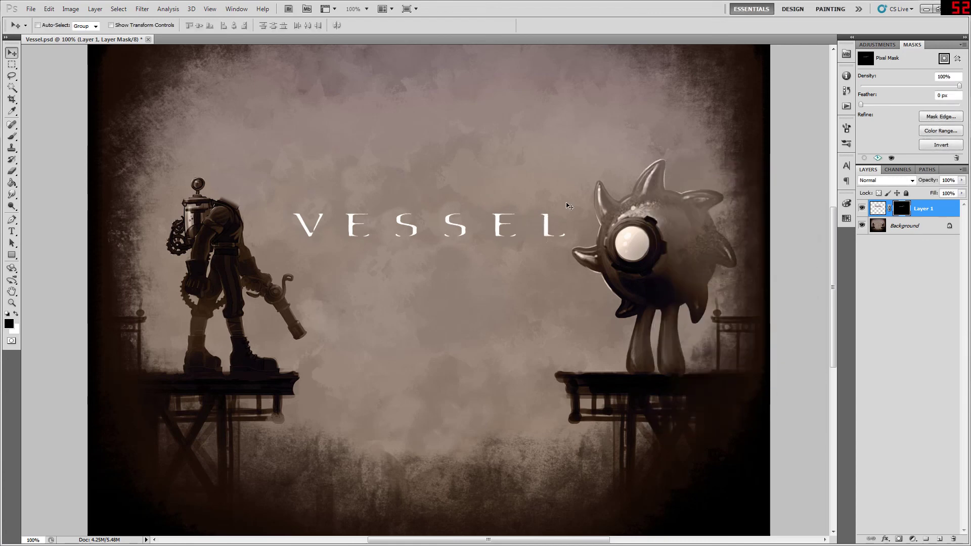
Toggle Layer 1's mask off and on again to compare the edges of the lettering
shift+click(902, 212)
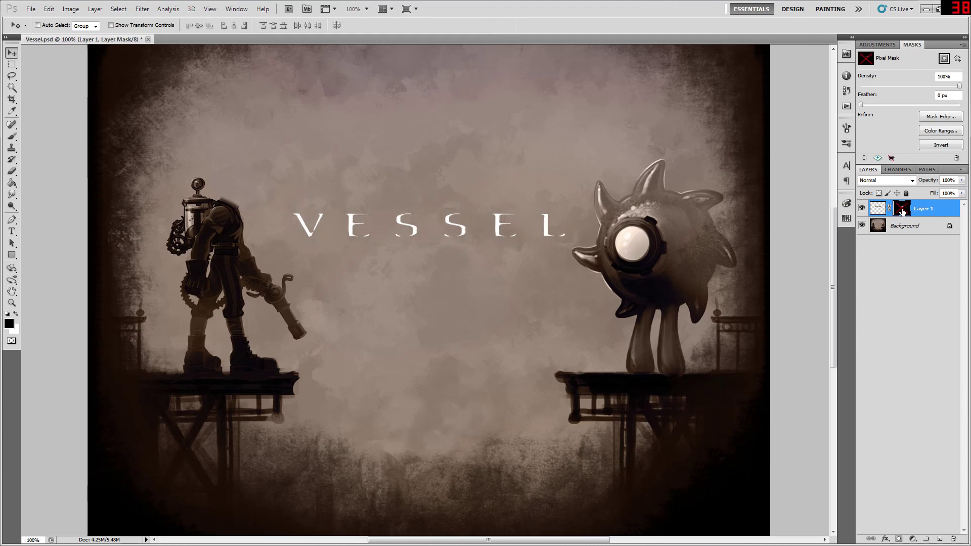
shift+click(903, 212)
shift+click(903, 212)
shift+click(902, 212)
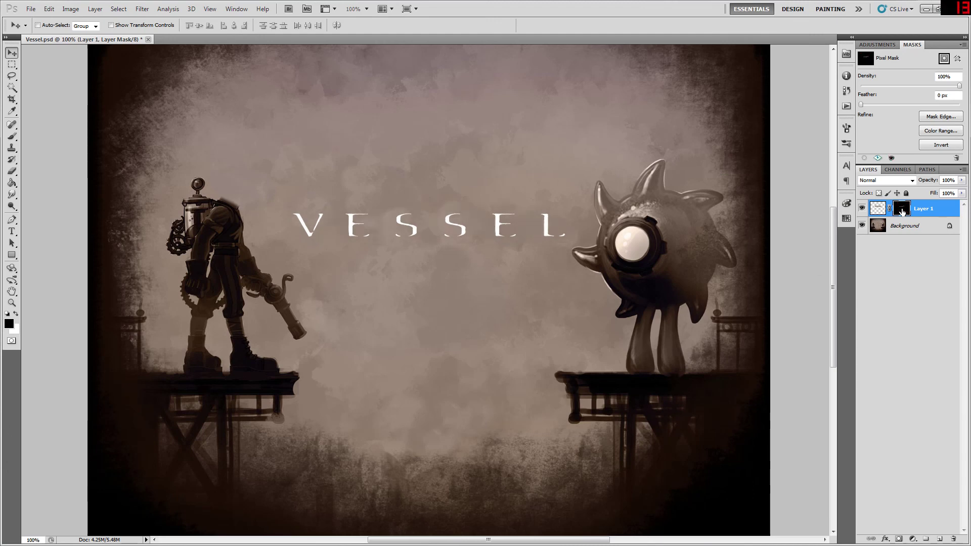
Compare the VESSEL title with Layer 1's mask disabled and enabled, finishing with the layer's image targeted instead of its mask
shift+click(902, 212)
shift+click(902, 212)
shift+click(902, 212)
shift+click(902, 212)
click(885, 209)
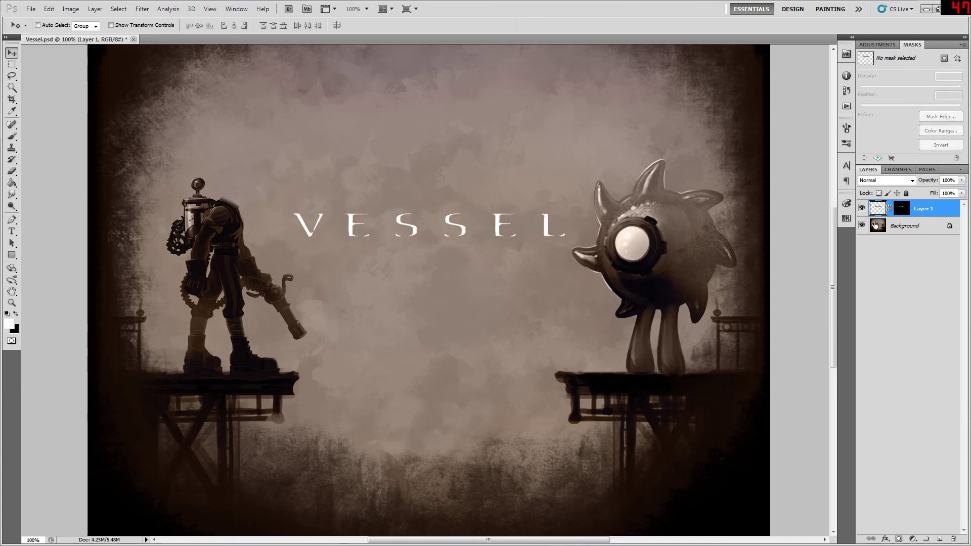
Check the isolated title with the Background hidden and shown, and test-move it up over the background before undoing the move
click(862, 227)
click(862, 228)
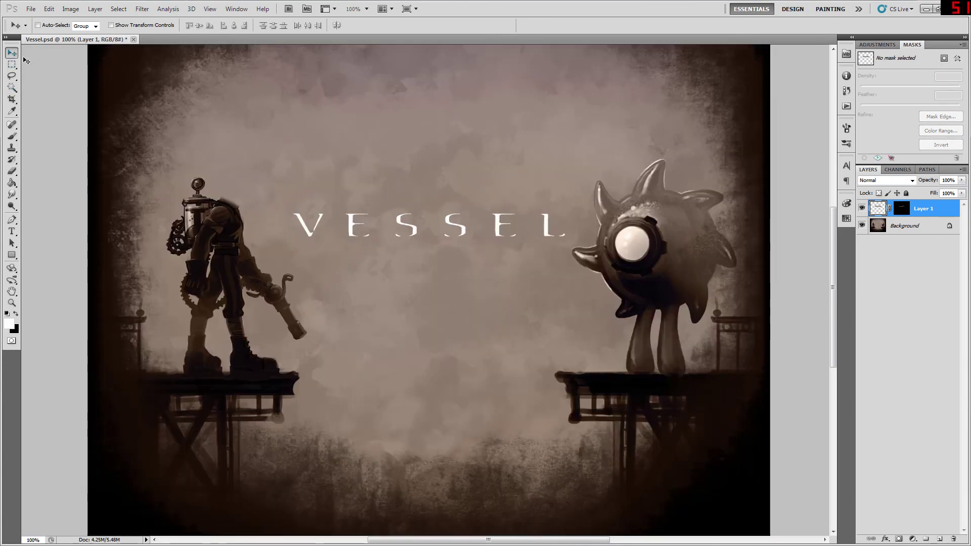
click(862, 227)
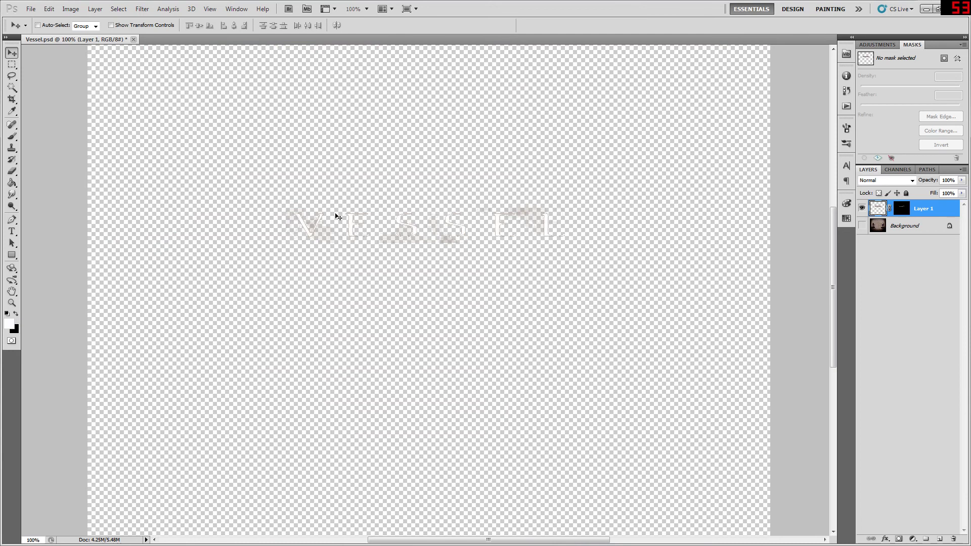
click(862, 226)
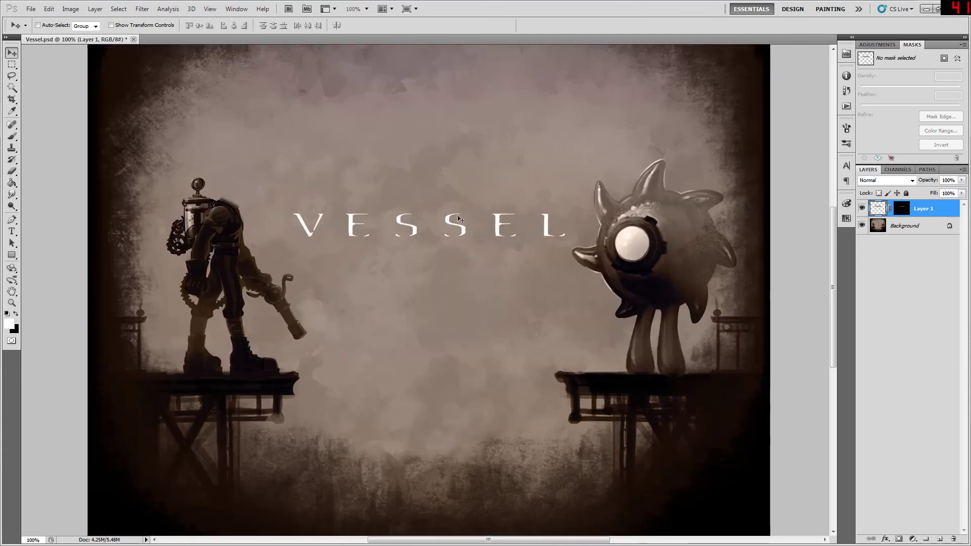
drag(413, 234, 384, 138)
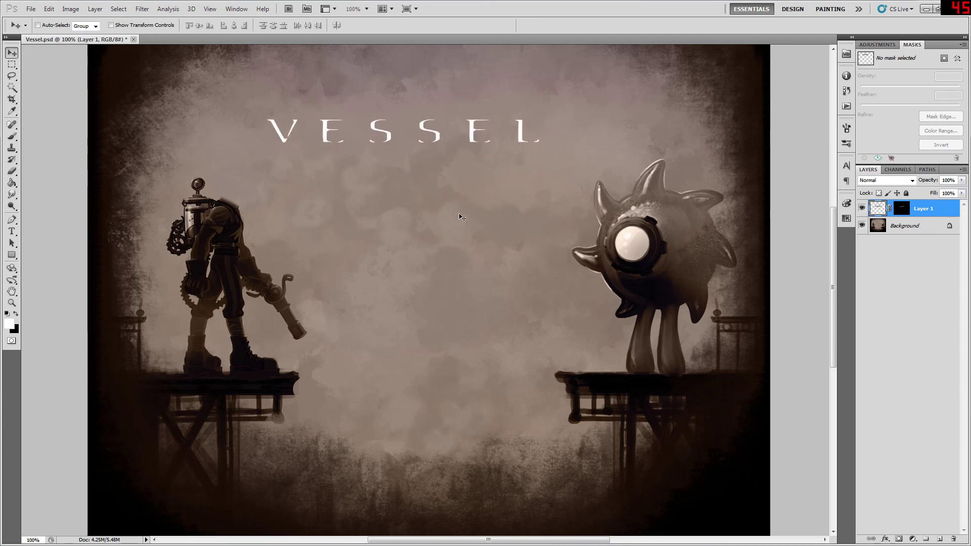
key(ctrl+z)
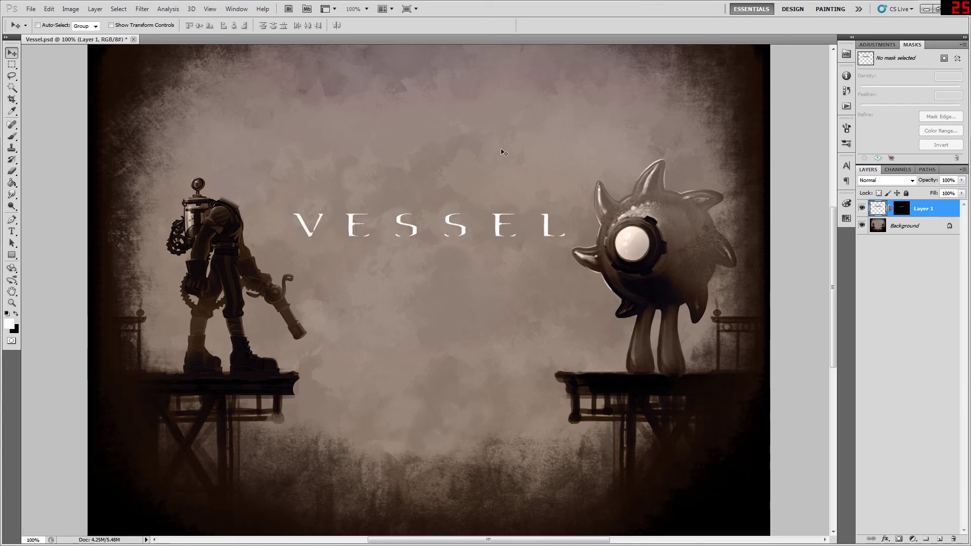
Save Vessel.psd with Maximize Compatibility enabled
click(31, 9)
click(56, 154)
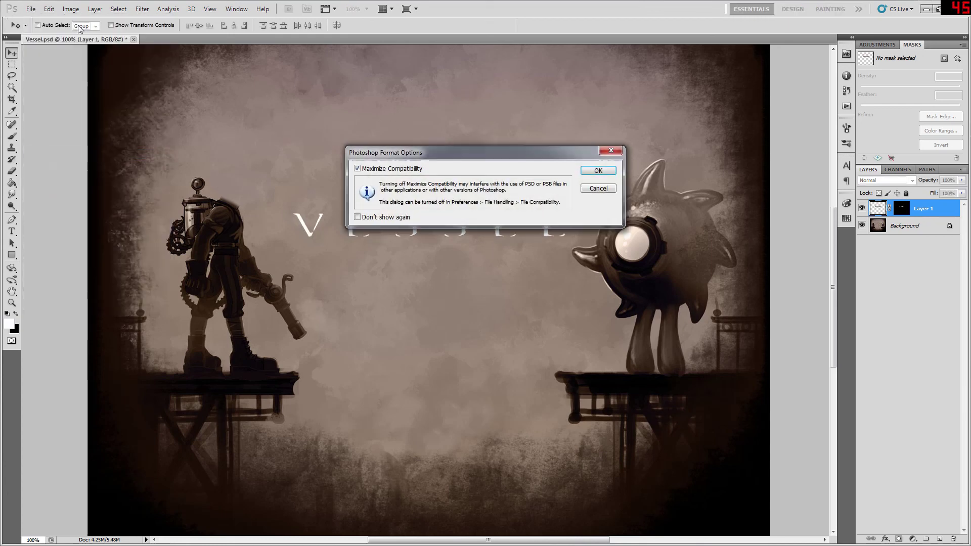
click(599, 171)
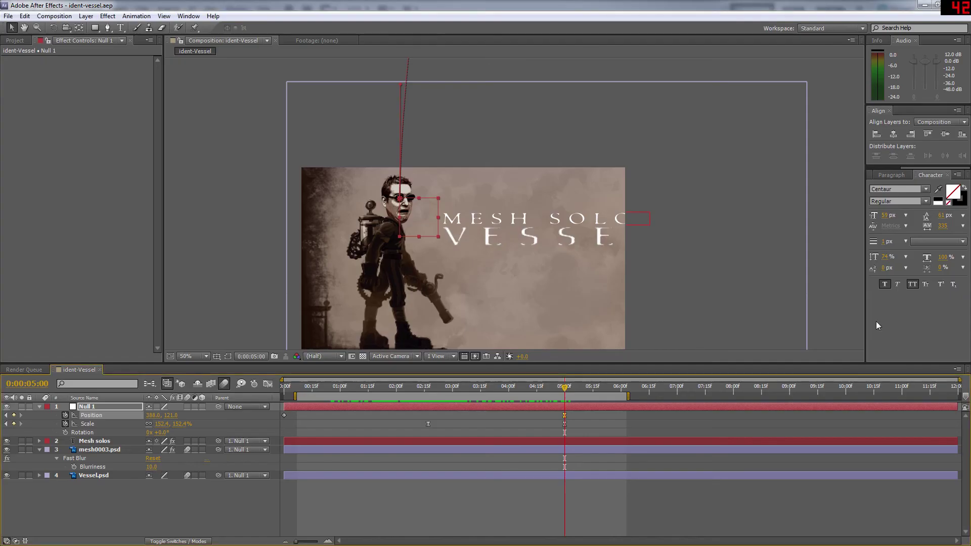
Switch to After Effects and check the Vessel.psd footage in the project's _source folder
click(15, 40)
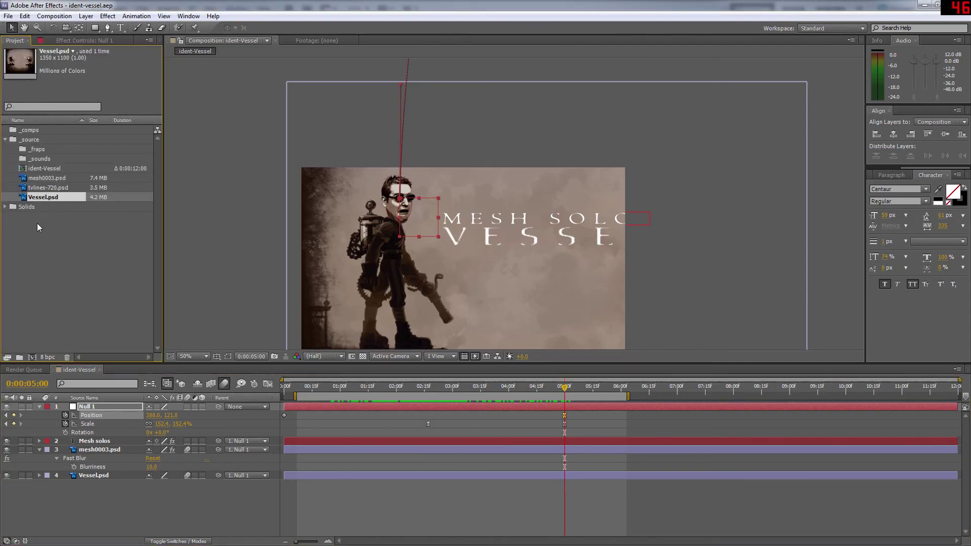
right_click(38, 197)
click(67, 259)
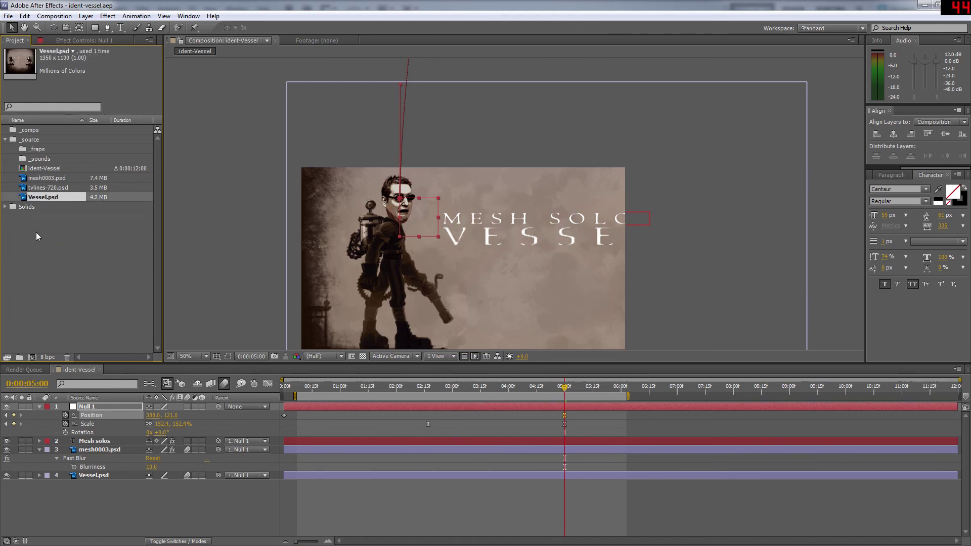
click(41, 215)
click(45, 198)
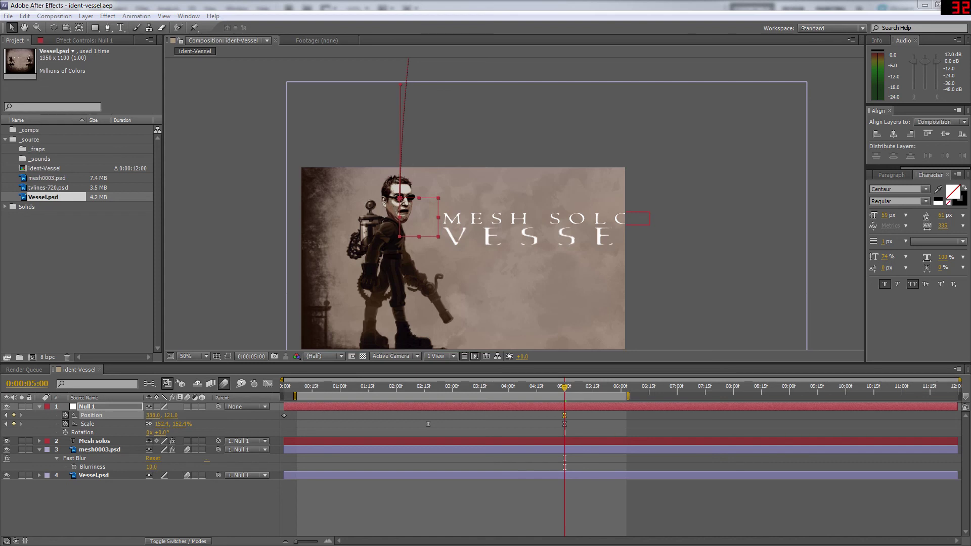
Import only Layer 1 of Vessel.psd into the _source folder as footage, with merged layer styles and Document Size dimensions
drag(617, 226, 34, 143)
click(433, 247)
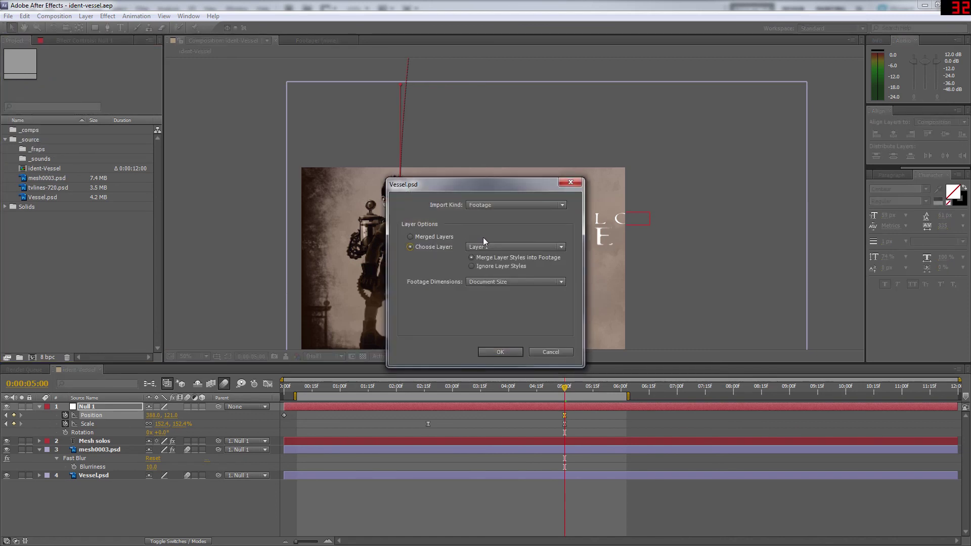
click(493, 206)
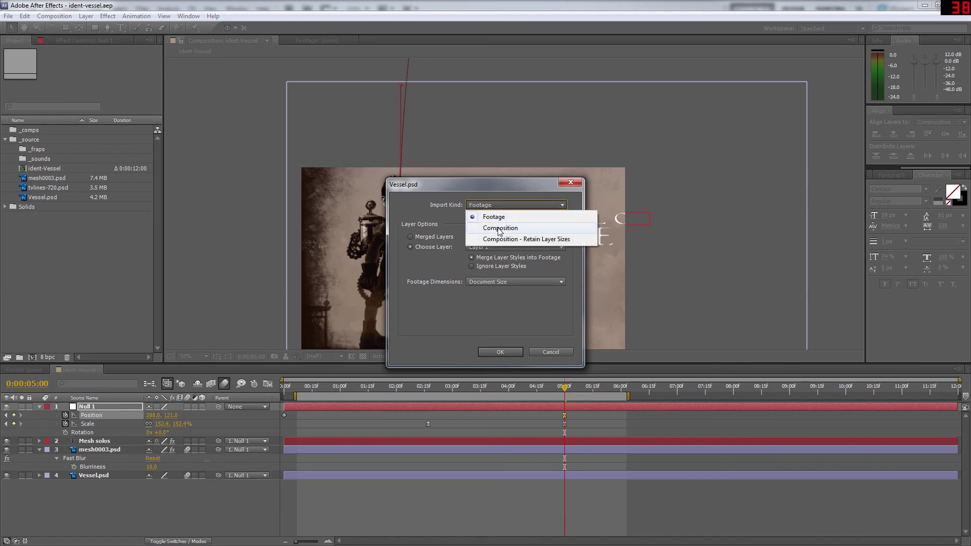
click(494, 217)
click(487, 247)
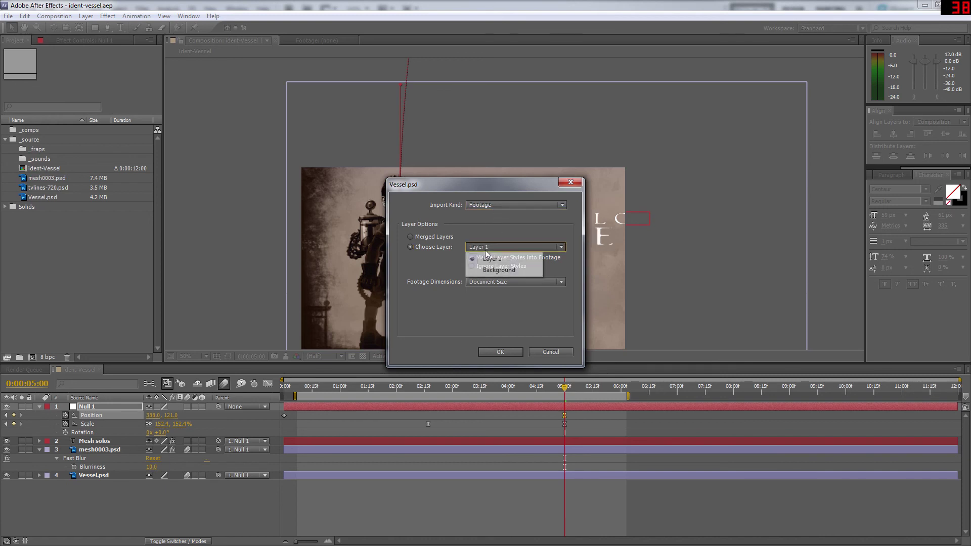
click(485, 247)
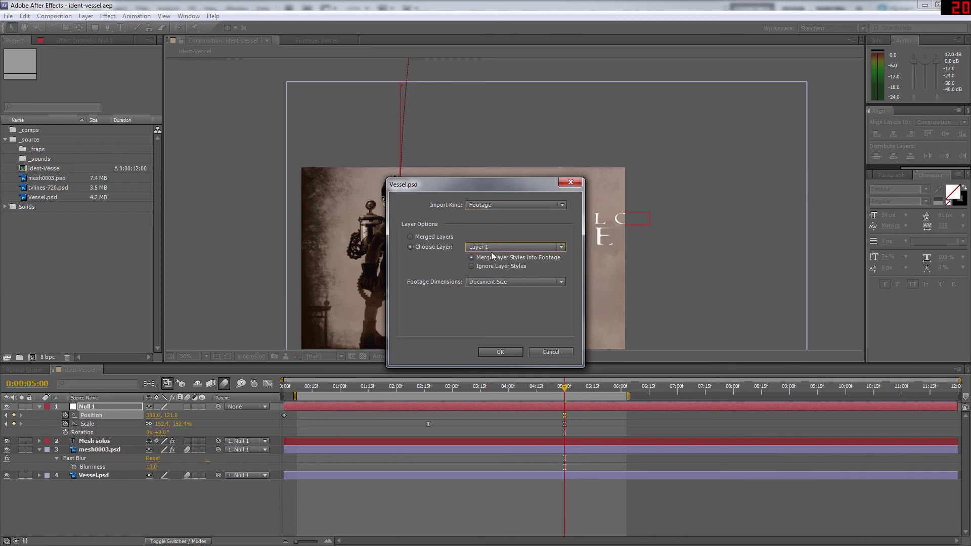
click(489, 281)
click(489, 281)
click(487, 246)
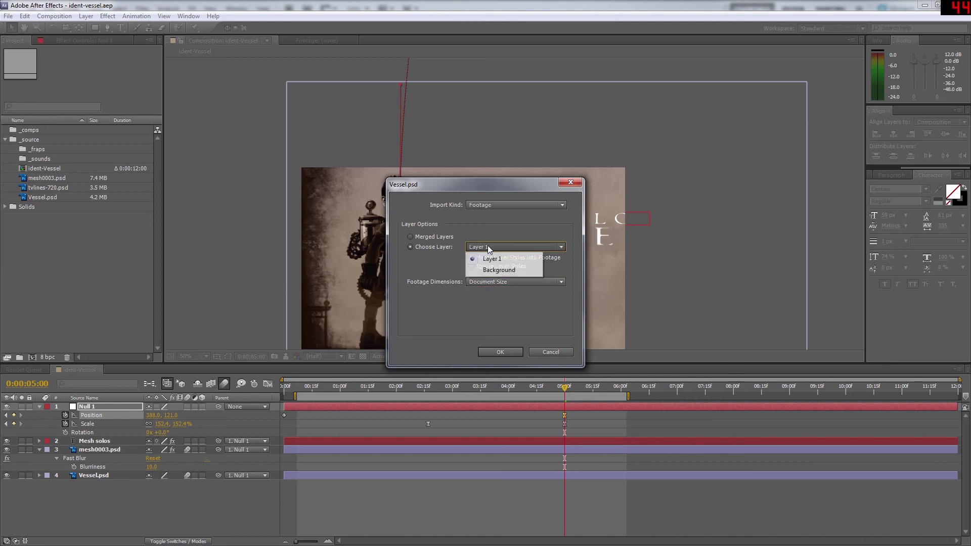
click(488, 246)
click(499, 352)
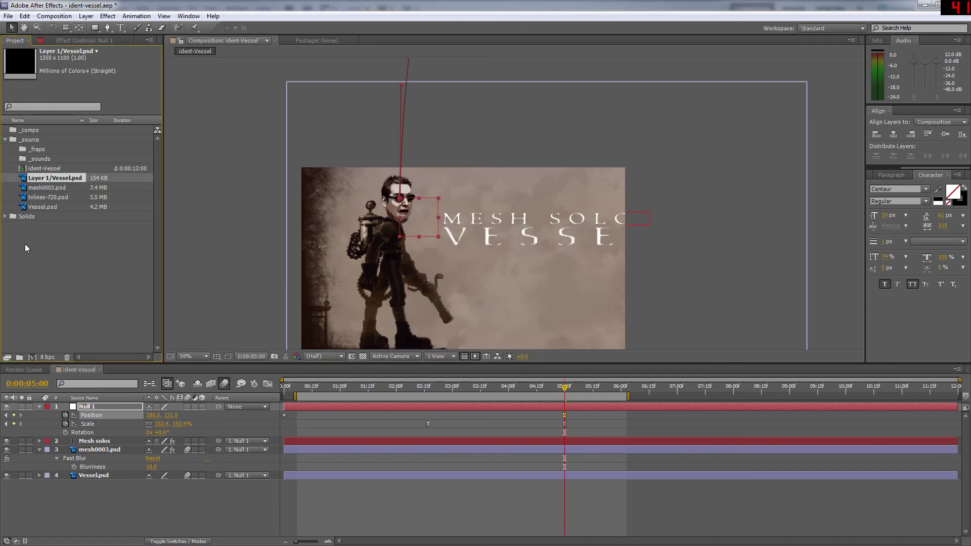
Import only the Background layer of Vessel.psd into the _source folder as footage at Document Size
drag(0, 202, 35, 141)
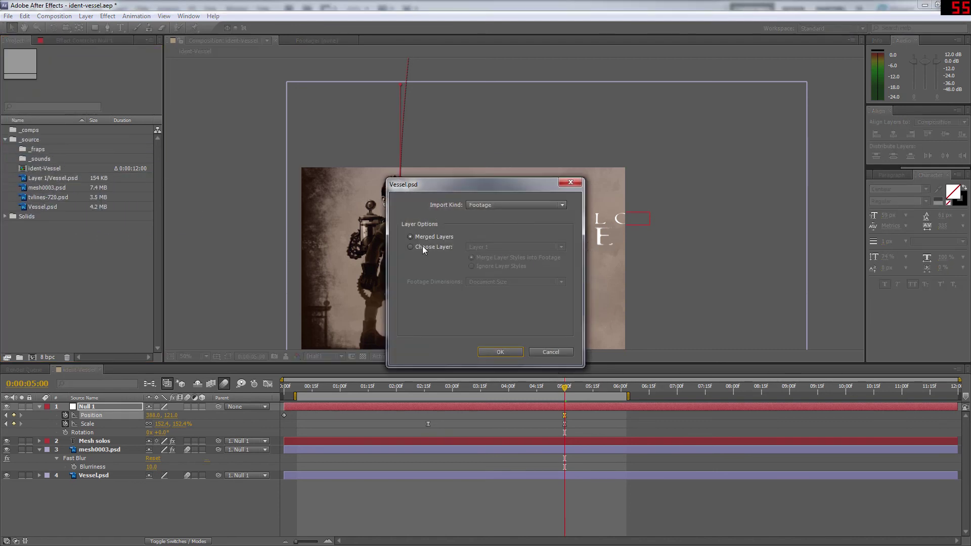
click(422, 246)
click(502, 246)
click(494, 271)
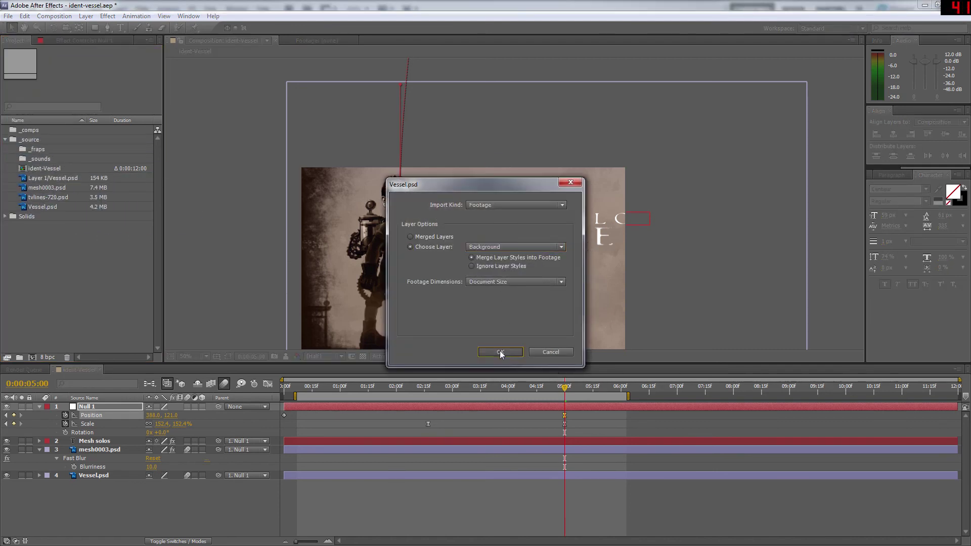
click(500, 352)
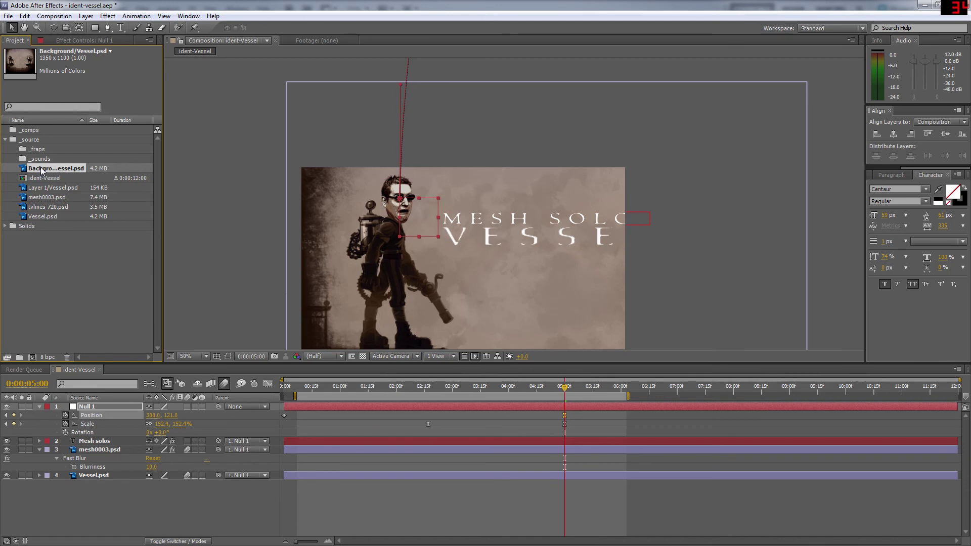
Replace the source of the Vessel.psd layer in the ident-Vessel composition with the Background/Vessel.psd footage
drag(41, 171, 94, 480)
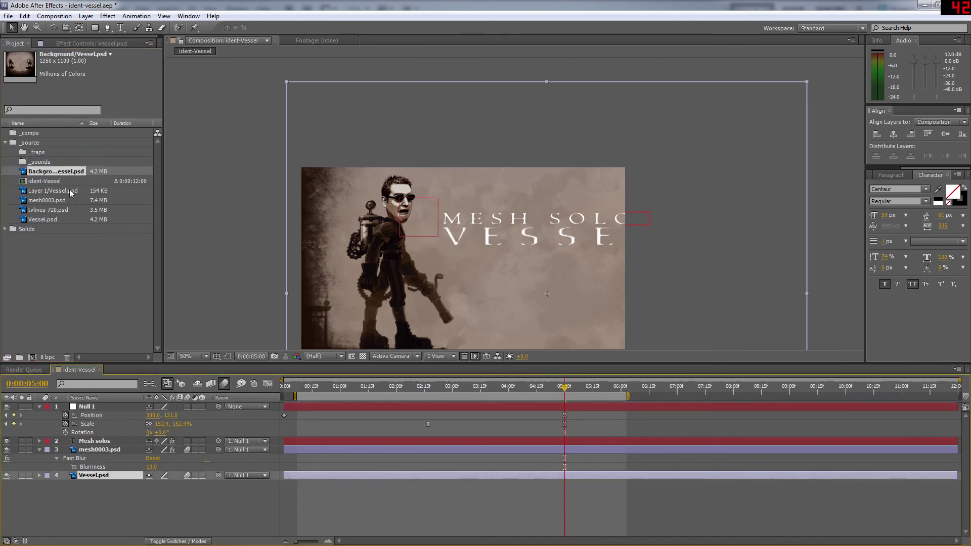
drag(54, 175, 98, 482)
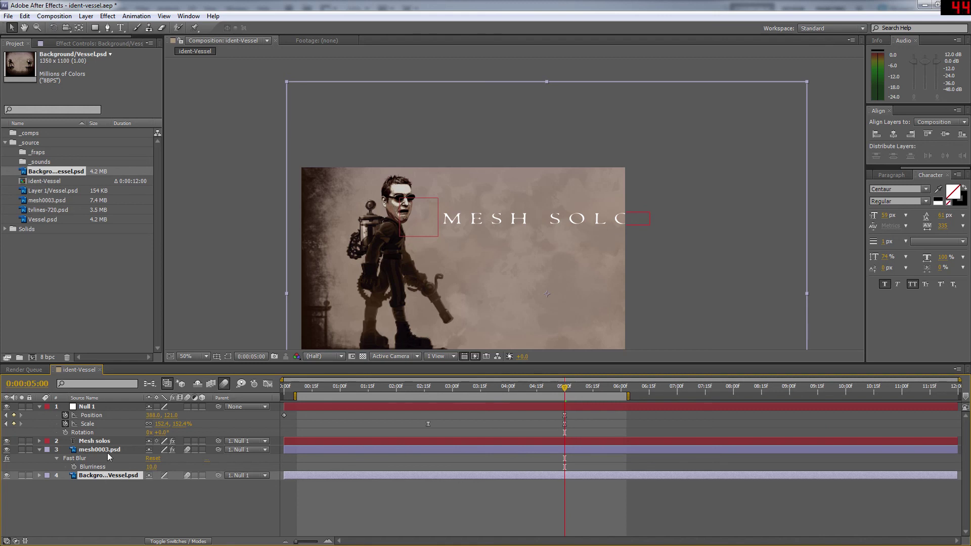
click(63, 44)
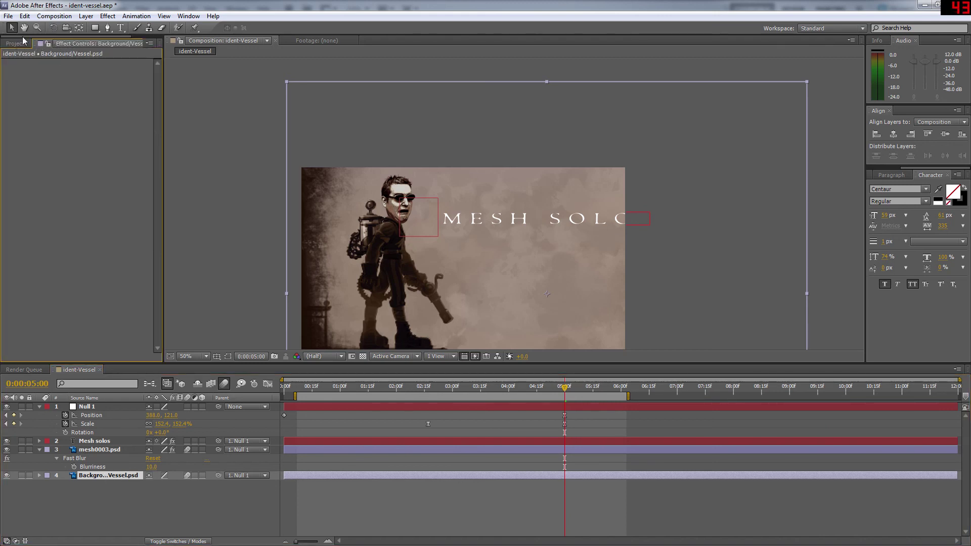
click(23, 43)
click(109, 478)
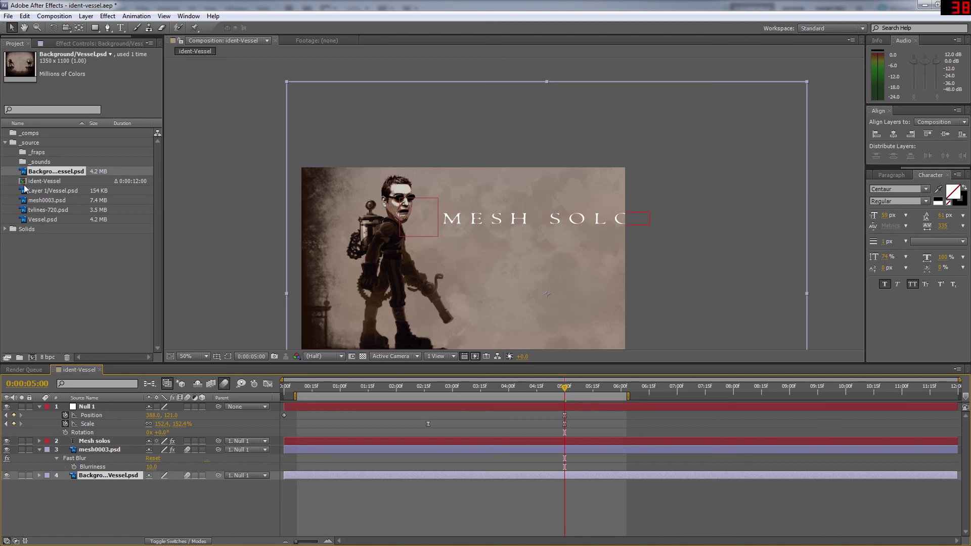
Try the document-size Layer 1/Vessel.psd title under MESH SOLOS, and delete that footage from the project
drag(42, 193, 81, 474)
drag(438, 226, 485, 240)
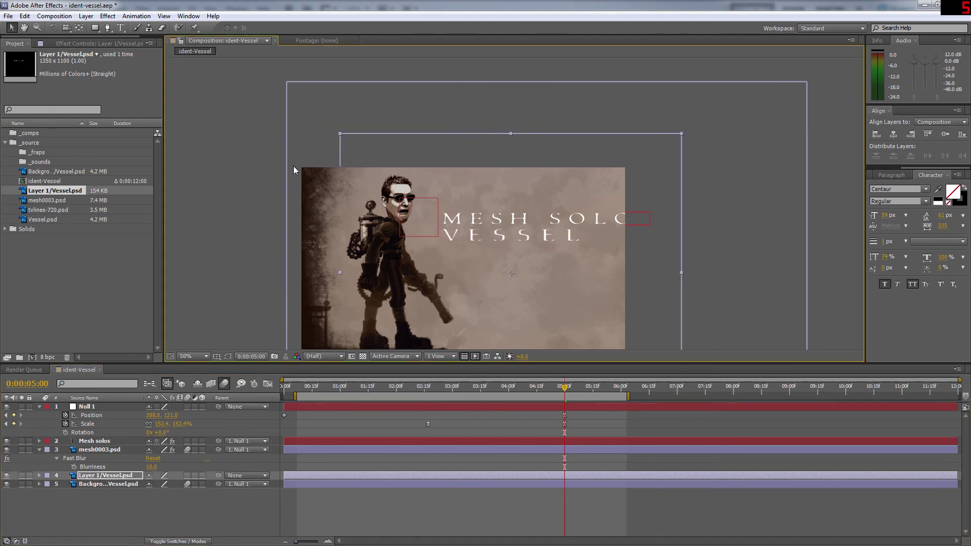
click(60, 195)
key(Delete)
key(Return)
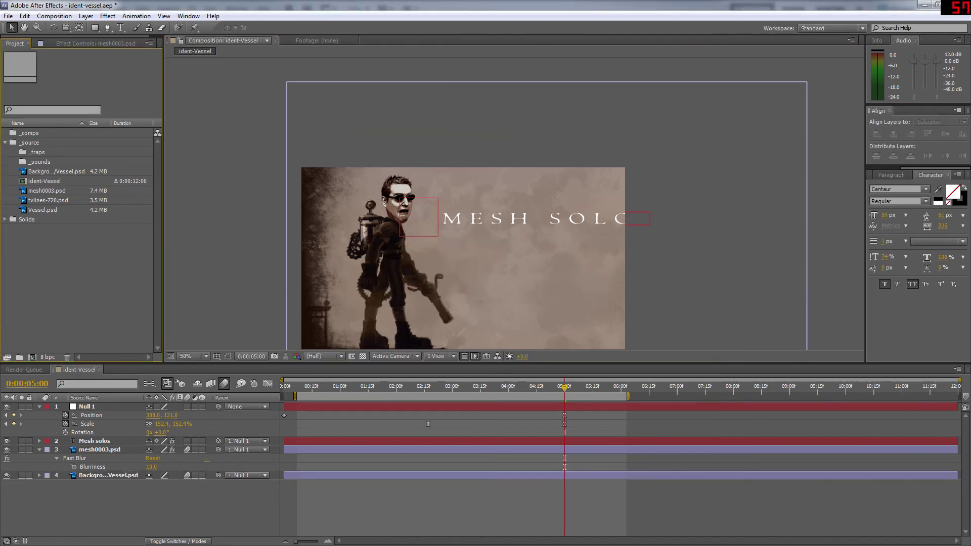
Import Layer 1 of Vessel.psd into the _source folder as footage with its dimensions set to Layer Size
drag(0, 273, 28, 142)
click(434, 247)
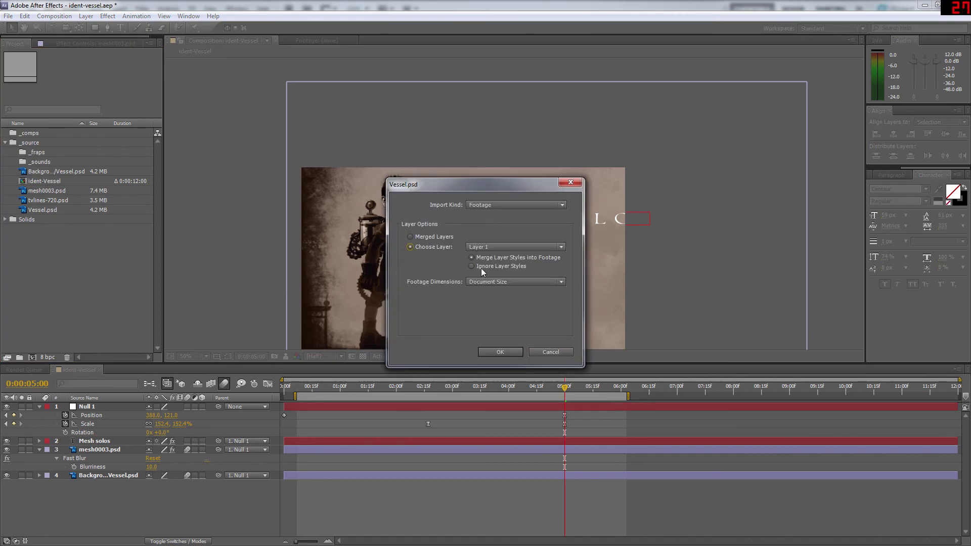
click(487, 282)
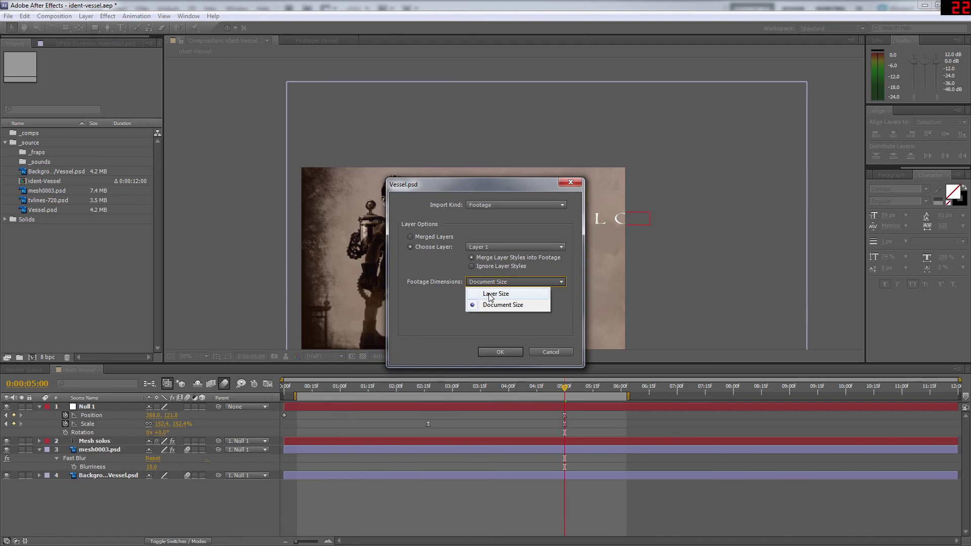
click(490, 295)
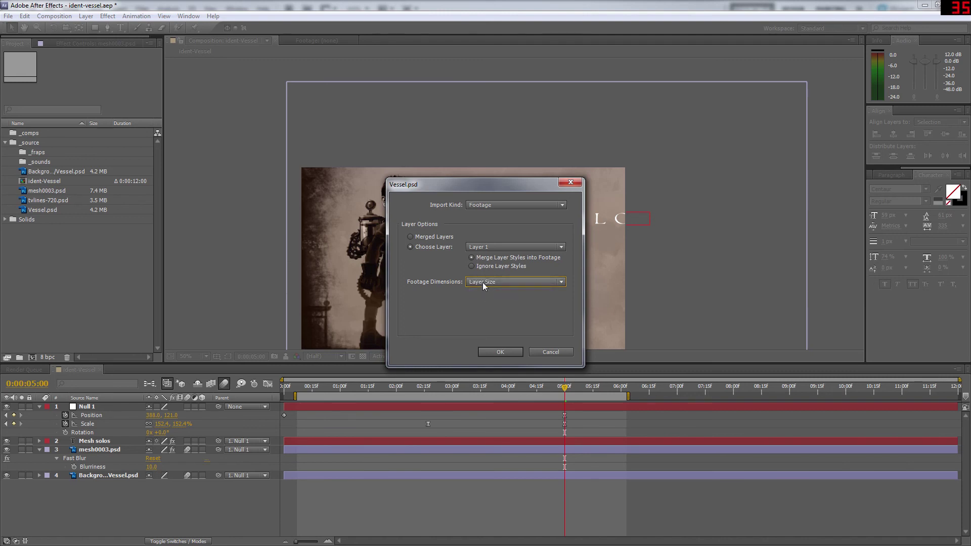
click(504, 352)
Add Layer 1/Vessel.psd to the composition above the background layer and position the VESSEL title directly beneath MESH SOLOS
drag(41, 190, 76, 478)
drag(490, 262, 534, 244)
key(period)
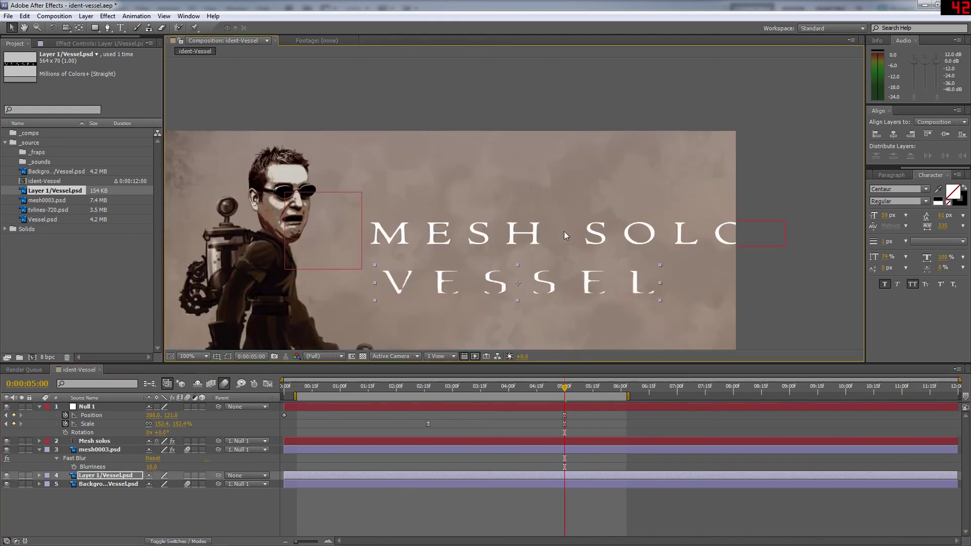
drag(547, 287, 553, 155)
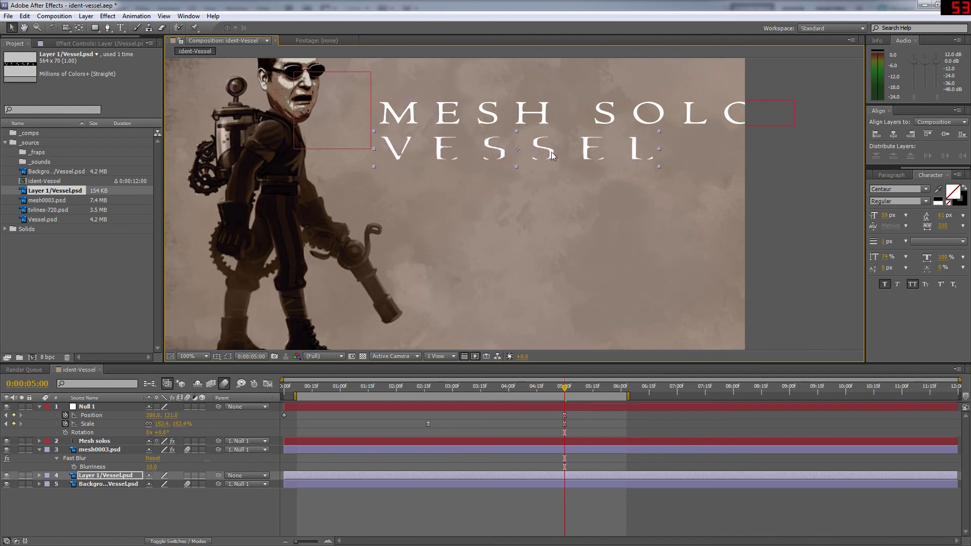
Set the scale of Layer 1/Vessel.psd to 152.4% at 5:00 and reposition the enlarged VESSEL title beneath MESH SOLOS
click(104, 485)
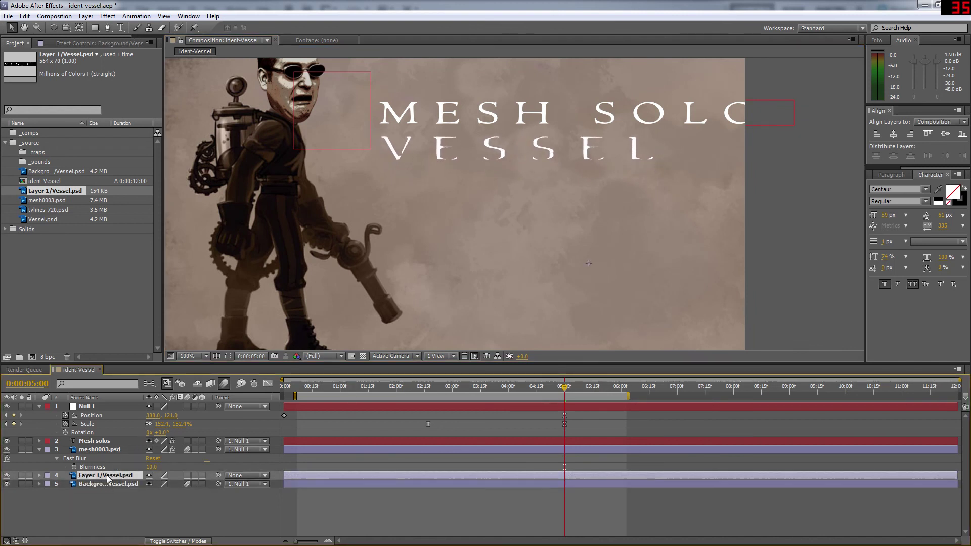
click(108, 477)
drag(566, 388, 652, 385)
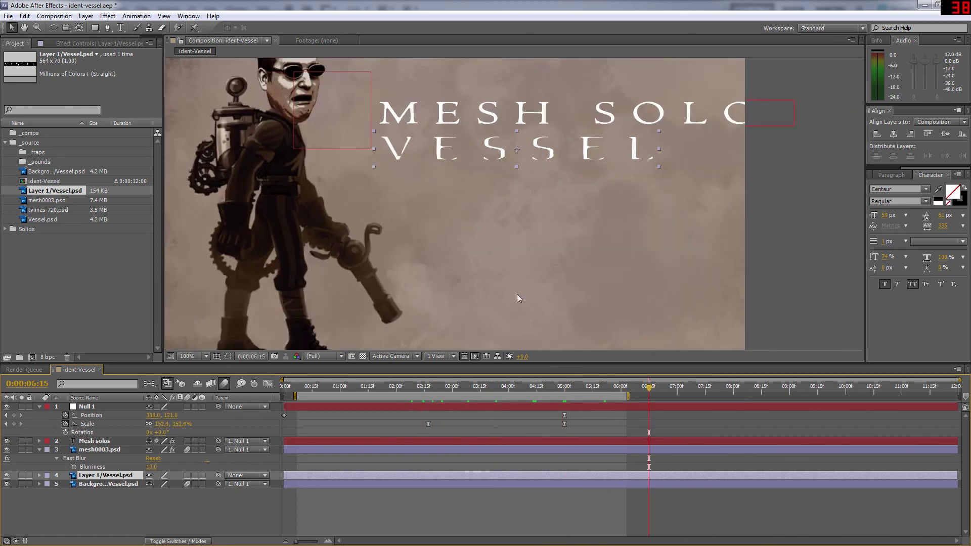
drag(569, 390, 565, 389)
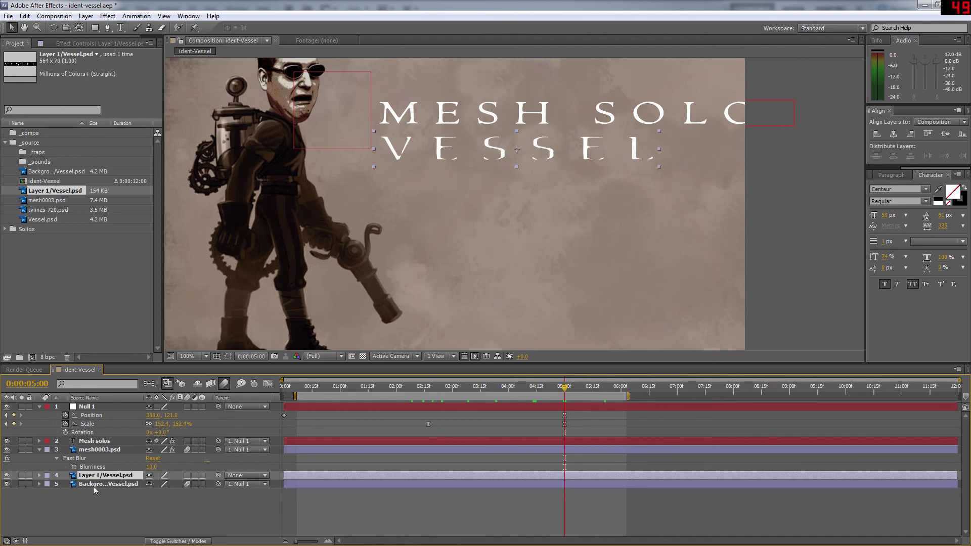
key(s)
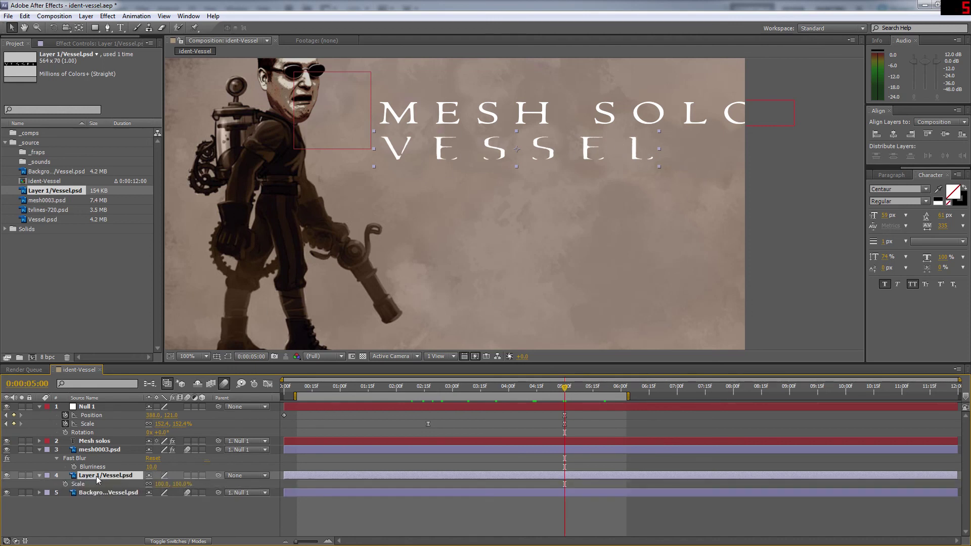
click(163, 484)
text(152.4)
key(Return)
drag(476, 145, 541, 152)
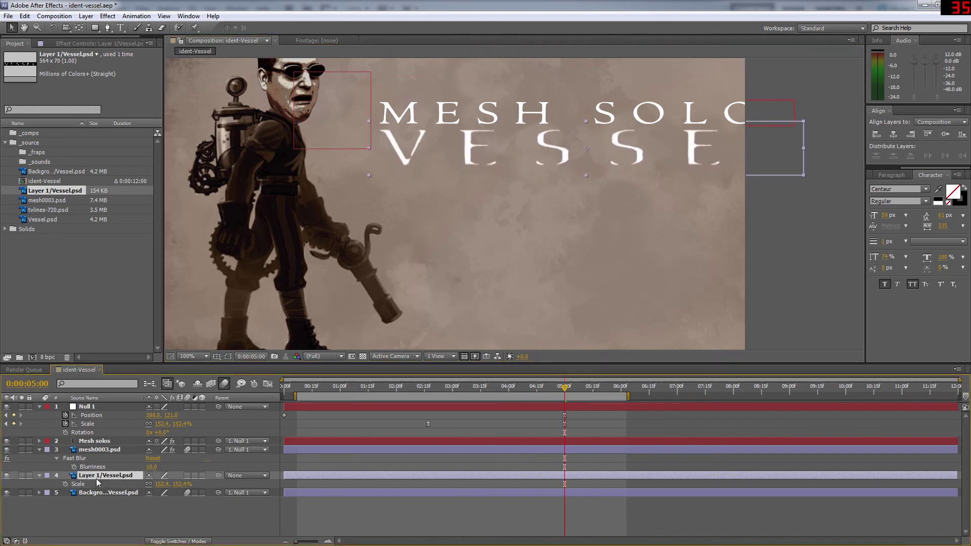
Parent Layer 1/Vessel.psd to Null 1, then scale the title to 70% and left-align it beneath MESH SOLOS
drag(218, 476, 93, 407)
mouse_move(570, 388)
mouse_down()
mouse_move(469, 387)
mouse_move(627, 391)
mouse_move(565, 389)
mouse_up()
drag(161, 484, 149, 484)
drag(606, 147, 546, 148)
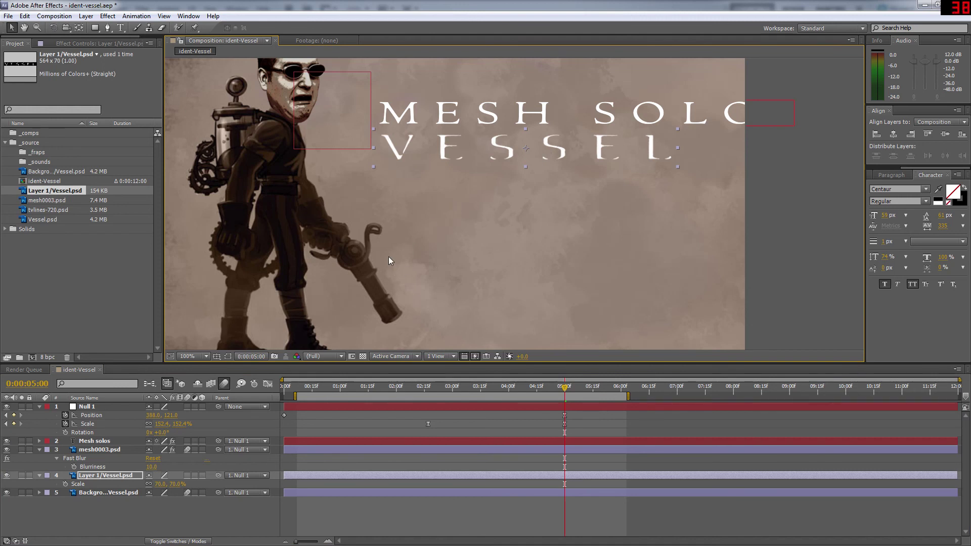
Try a 48 px font size on the Mesh solos text layer and undo it
key(comma)
drag(484, 223, 461, 247)
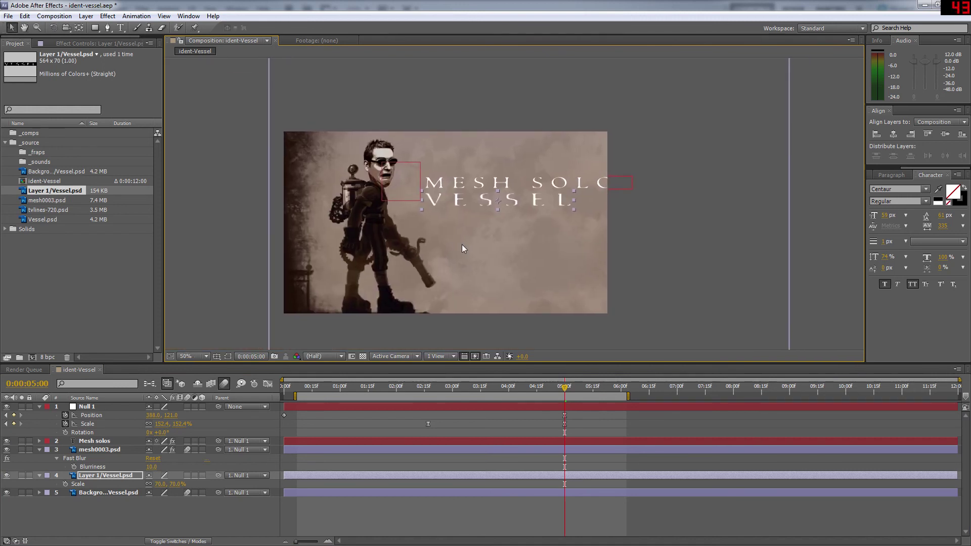
click(94, 442)
click(885, 215)
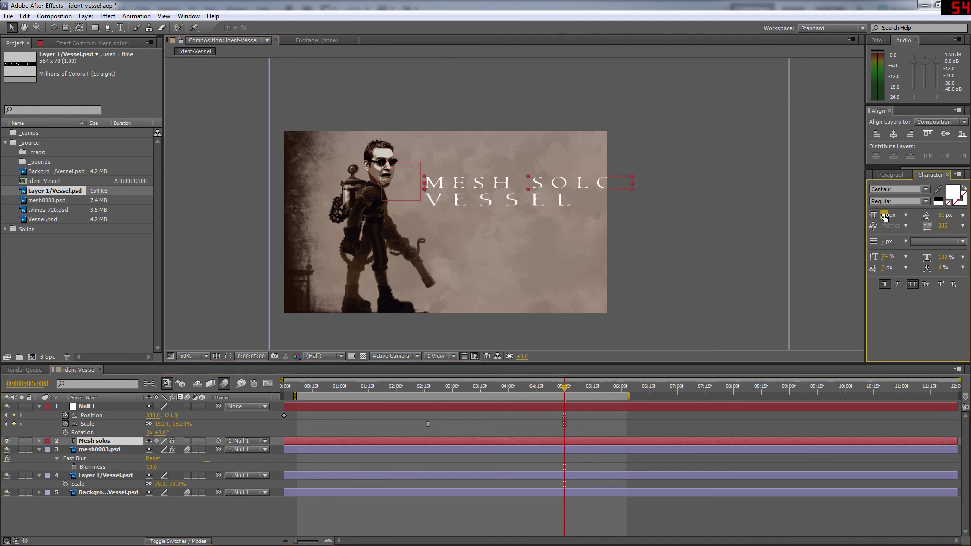
drag(885, 216, 878, 215)
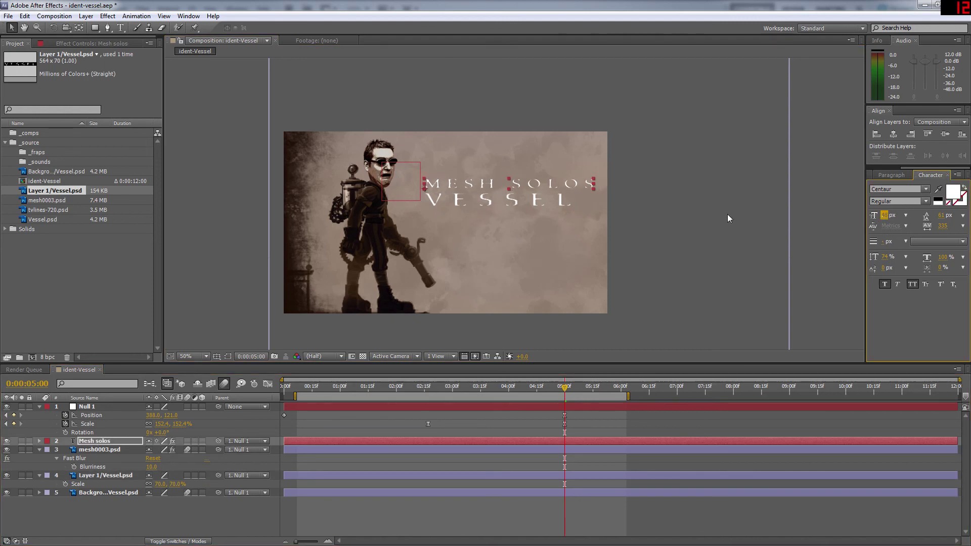
key(period)
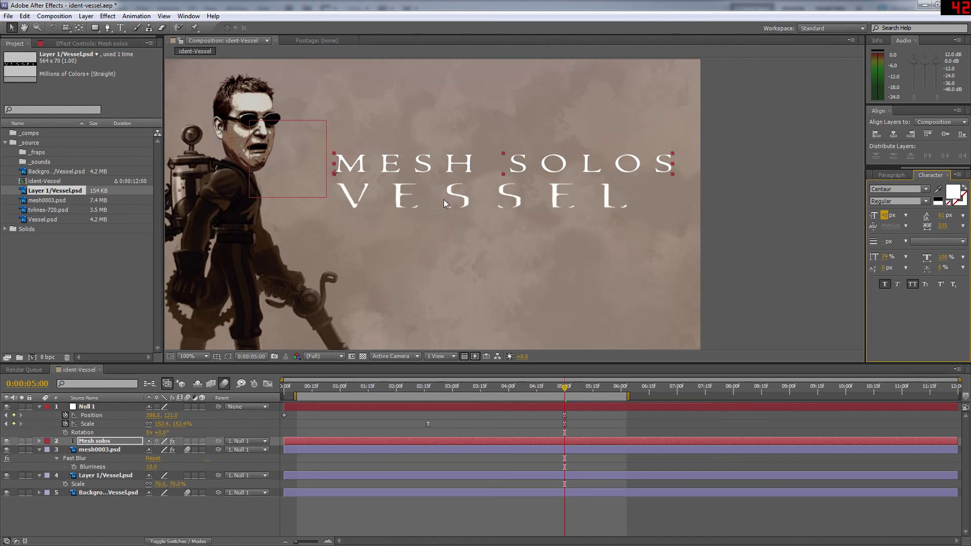
click(89, 444)
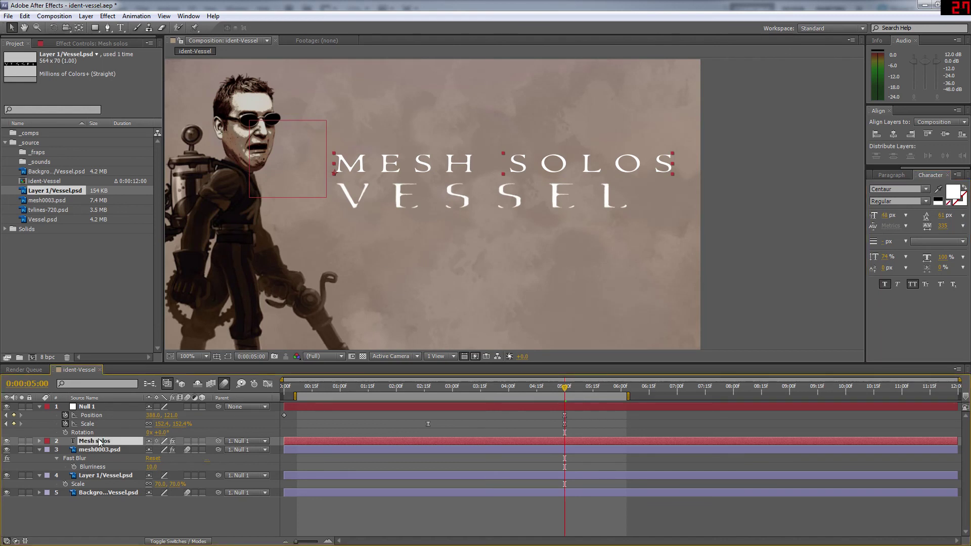
key(ctrl+z)
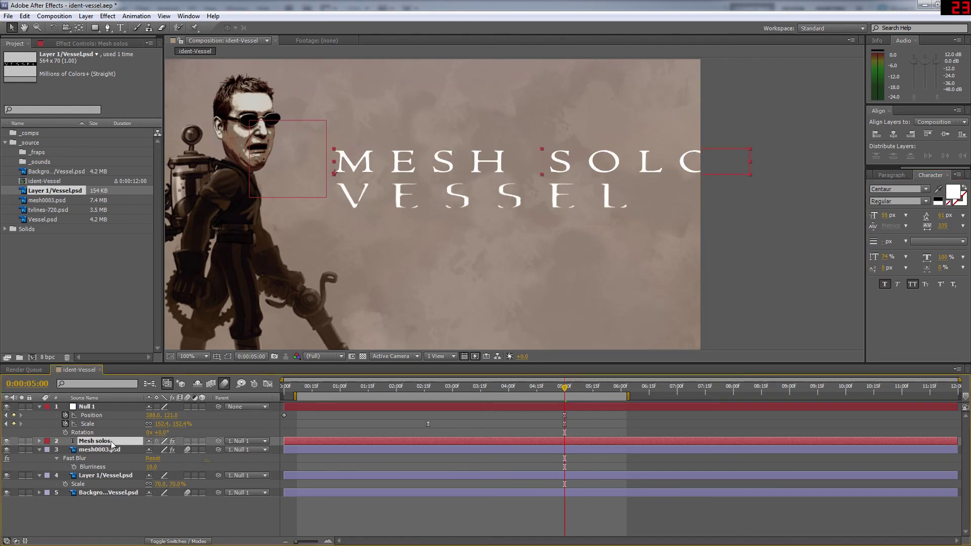
Set the Mesh solos layer's Matte Choker Geometric Softness 1 to 5.3 and its font size to 45 px
click(70, 44)
click(29, 63)
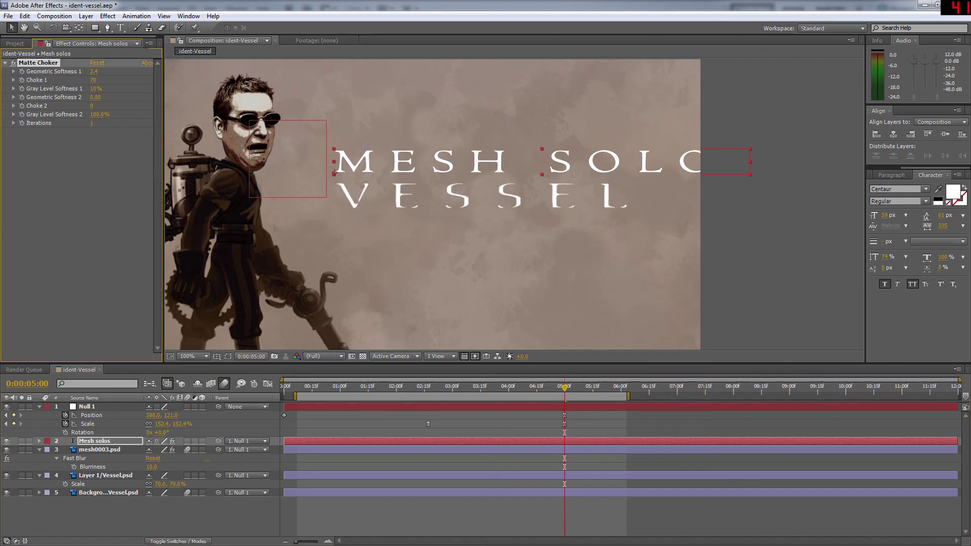
drag(94, 71, 105, 71)
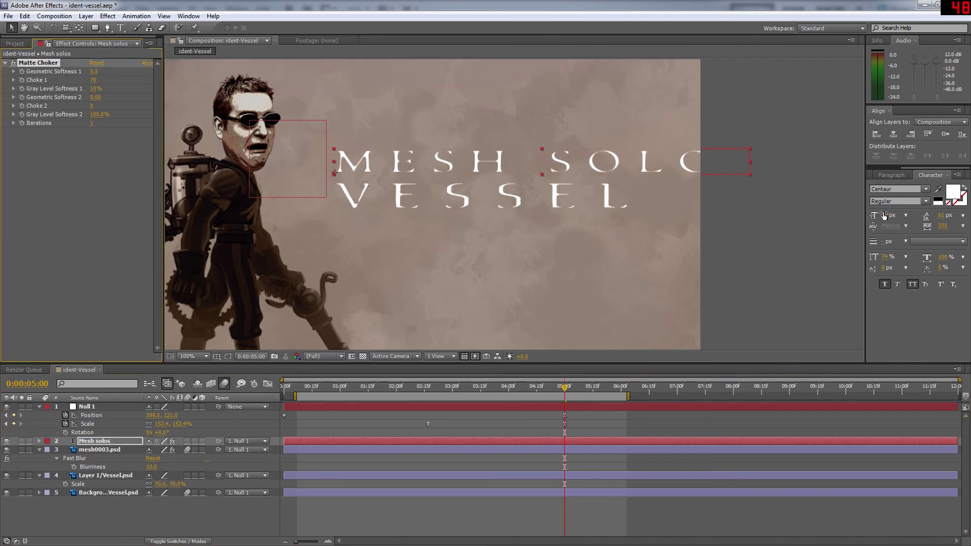
mouse_move(884, 215)
mouse_down()
mouse_move(874, 215)
mouse_move(886, 215)
mouse_up()
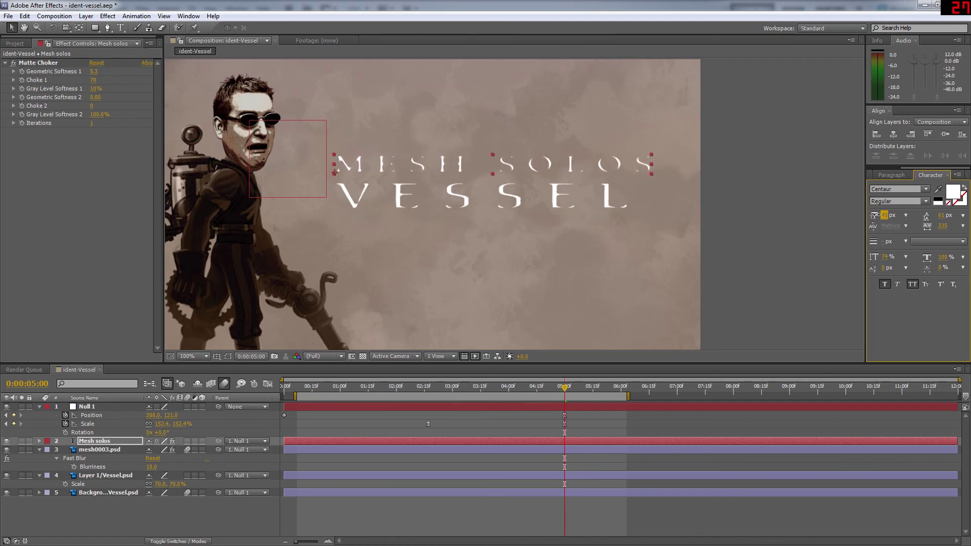
Scale Layer 1/Vessel.psd to 84% and arrange the titles with MESH SOLOS left-aligned directly above VESSEL
click(105, 475)
drag(153, 485, 160, 485)
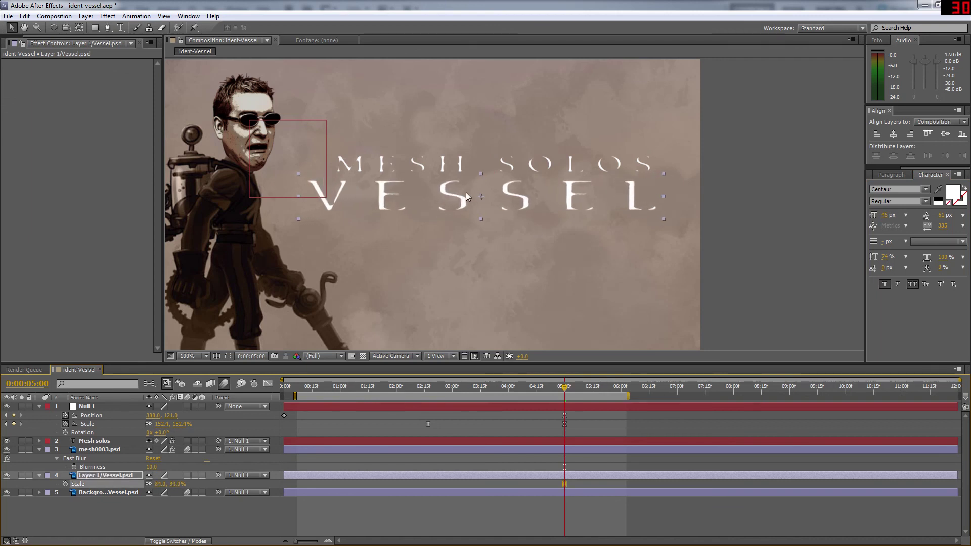
drag(466, 193, 461, 204)
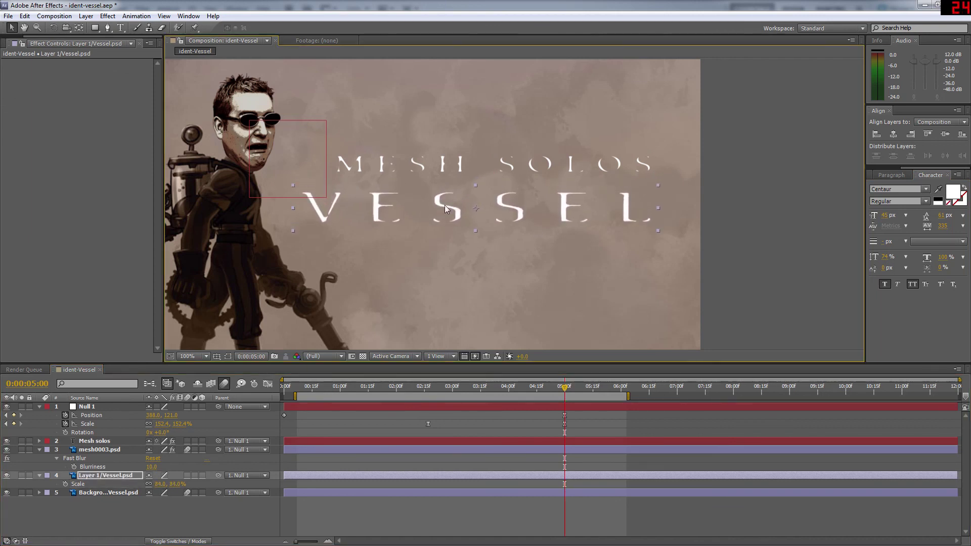
click(95, 443)
drag(394, 154, 388, 169)
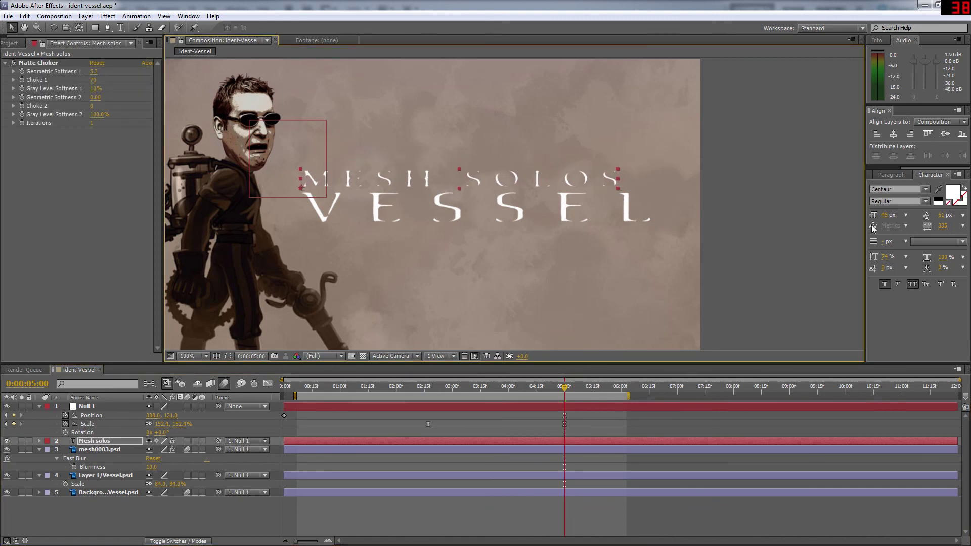
Enlarge the MESH SOLOS font to 50 px to match VESSEL's width and set Matte Choker Geometric Softness 1 to 3.7
drag(887, 216, 894, 217)
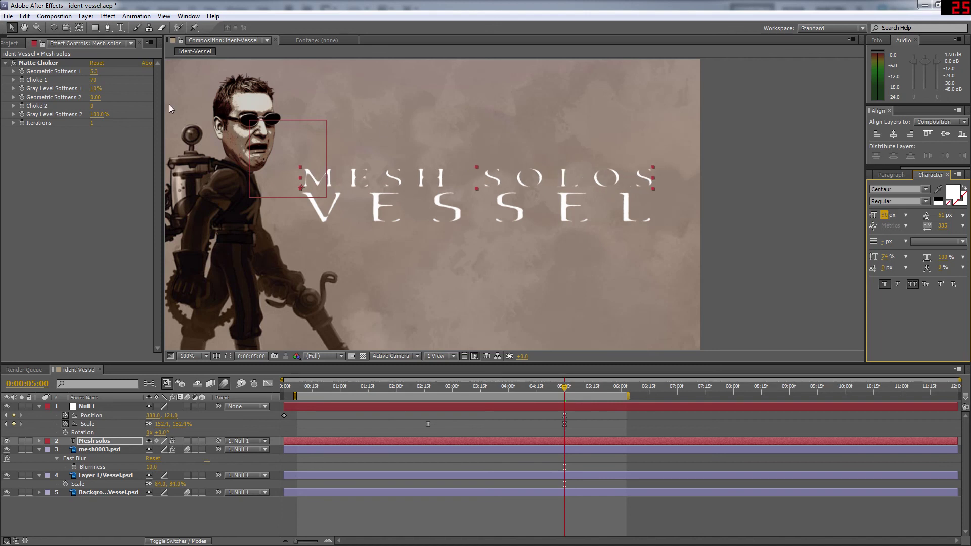
drag(94, 72, 83, 72)
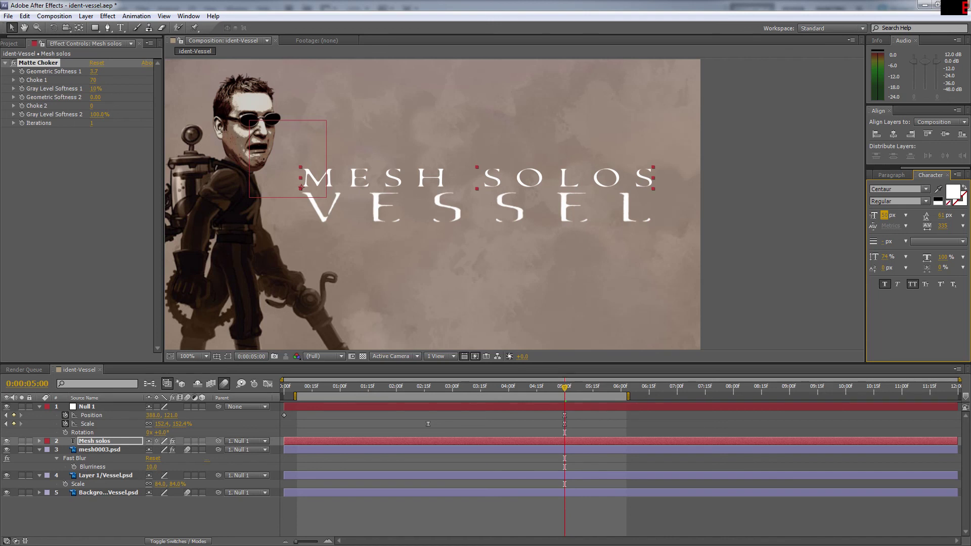
click(602, 119)
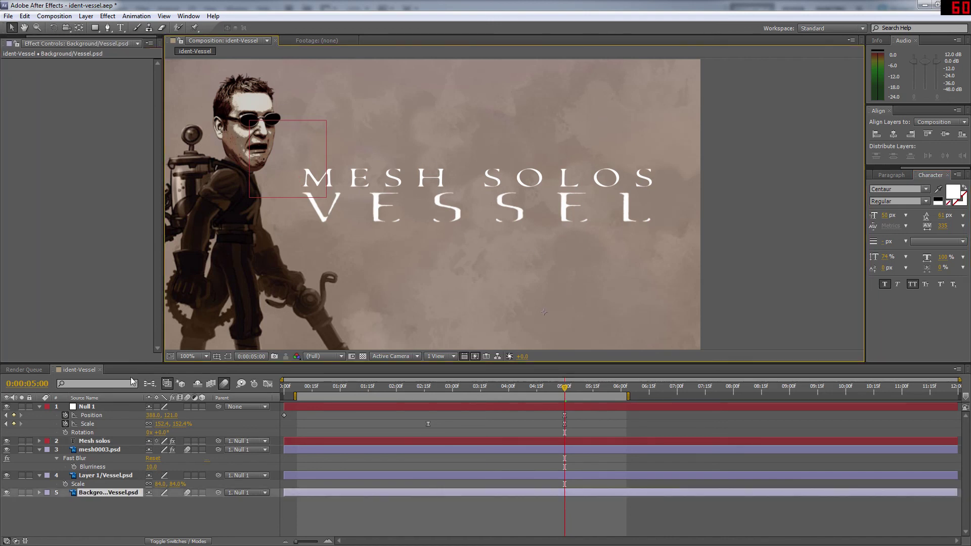
Try keyframing the opacity of mesh0003.psd and Layer 1/Vessel.psd to 0% at 5:00, and undo it
click(99, 477)
ctrl+click(92, 450)
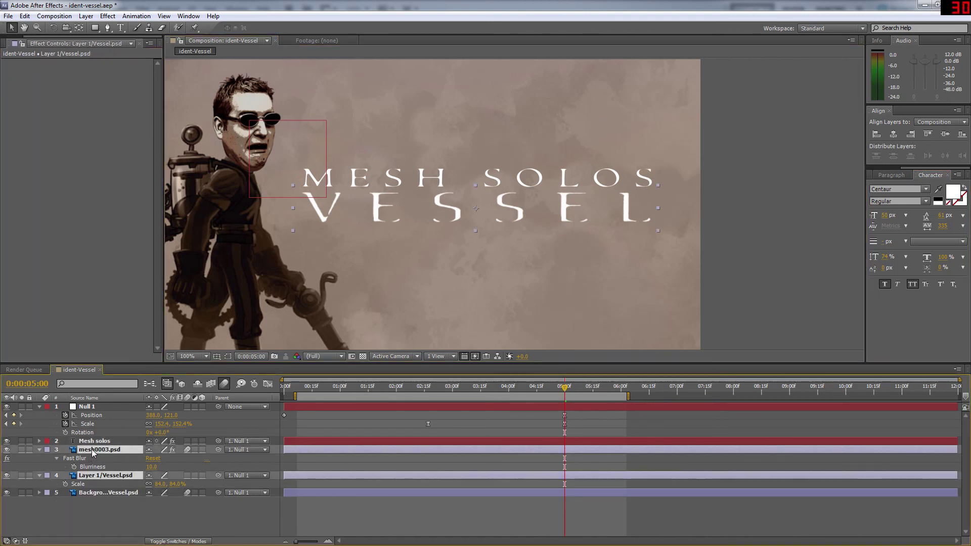
key(t)
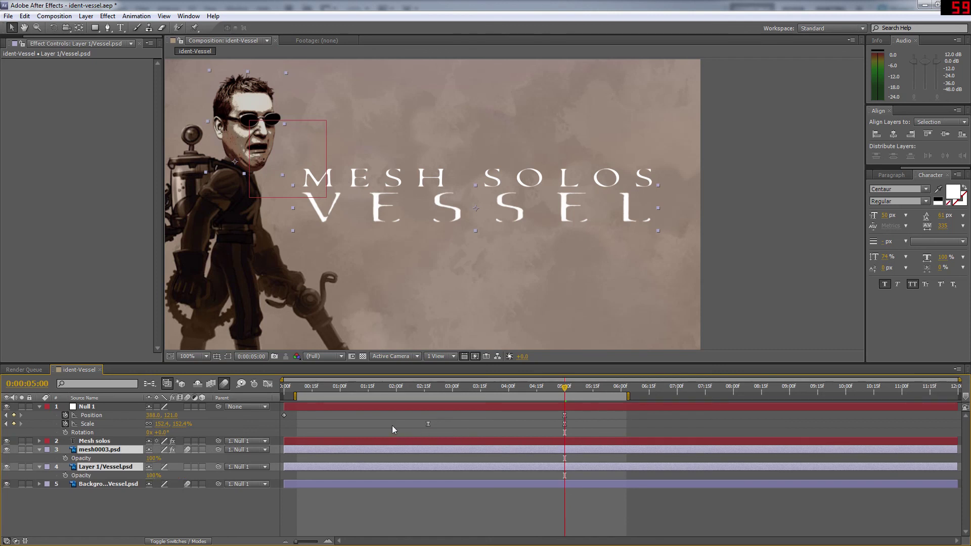
scroll(391, 238, down, 2)
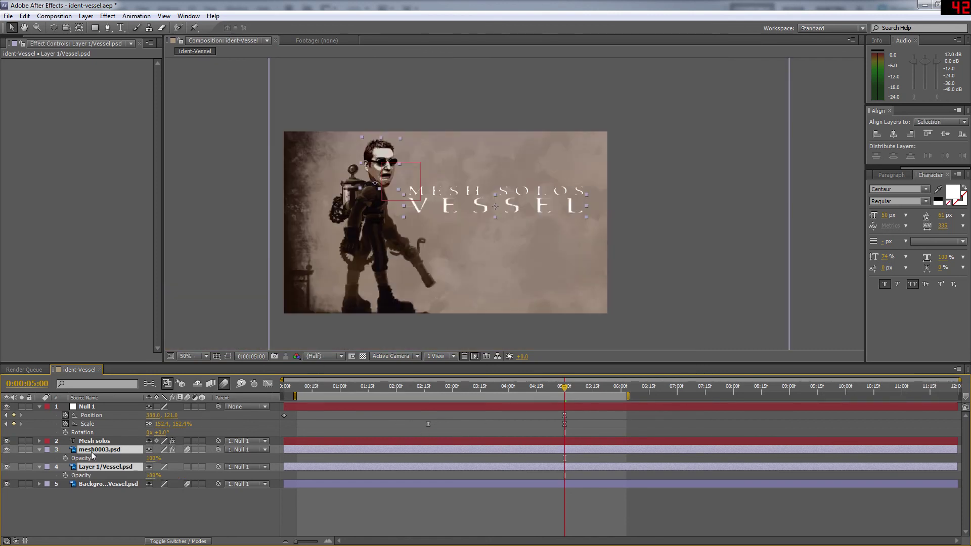
click(66, 458)
drag(155, 459, 102, 459)
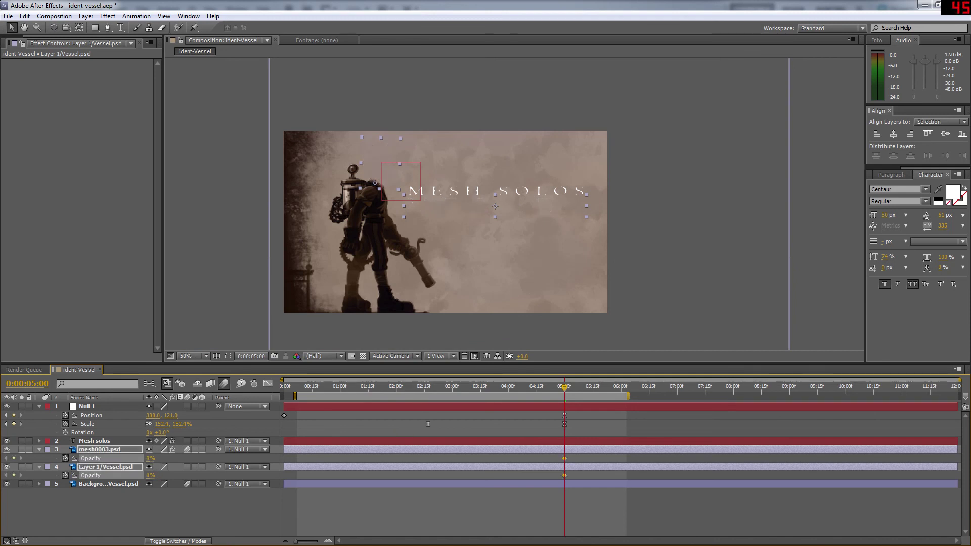
key(ctrl+z)
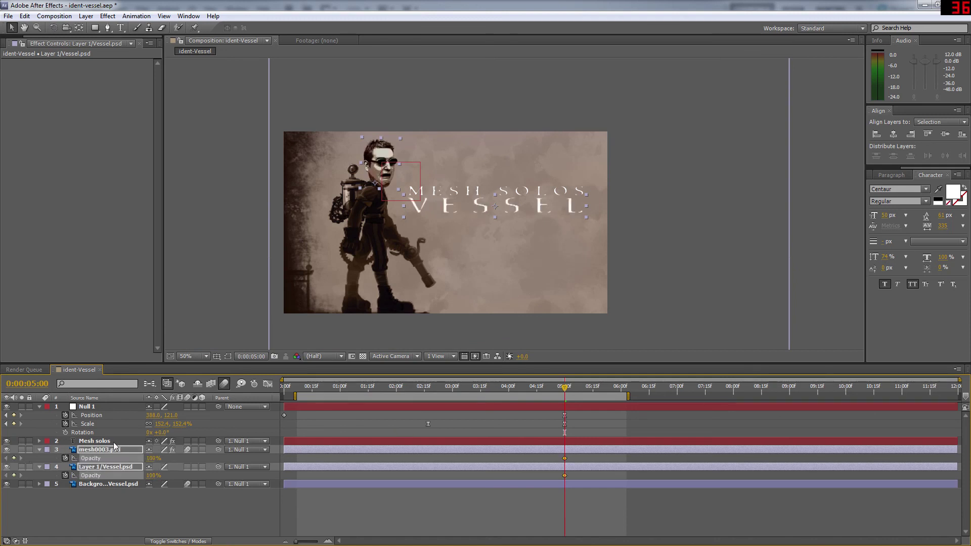
key(ctrl+z)
Move the Mesh solos layer directly above Layer 1/Vessel.psd and add 100% opacity keyframes to both title layers at 5:00
drag(93, 443, 93, 460)
click(87, 467)
shift+click(90, 458)
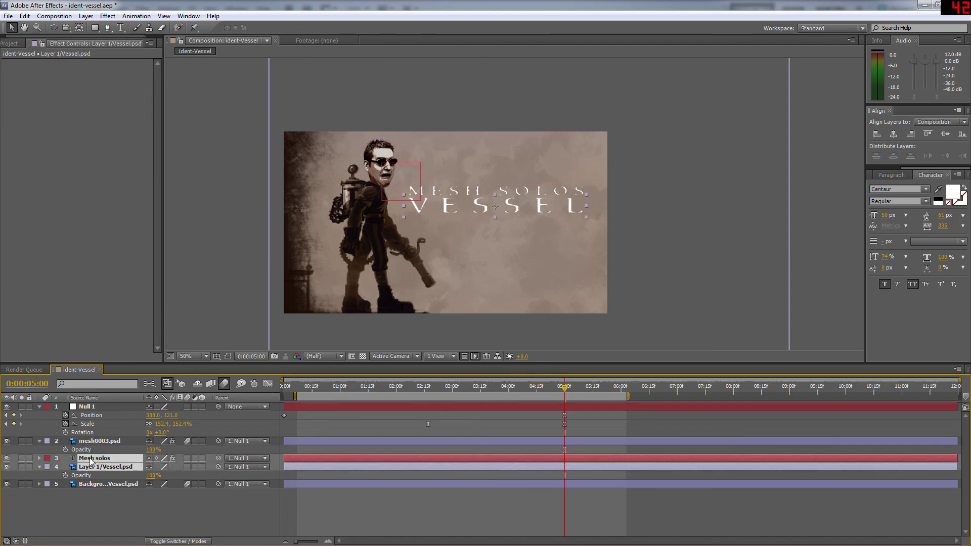
key(t)
key(t)
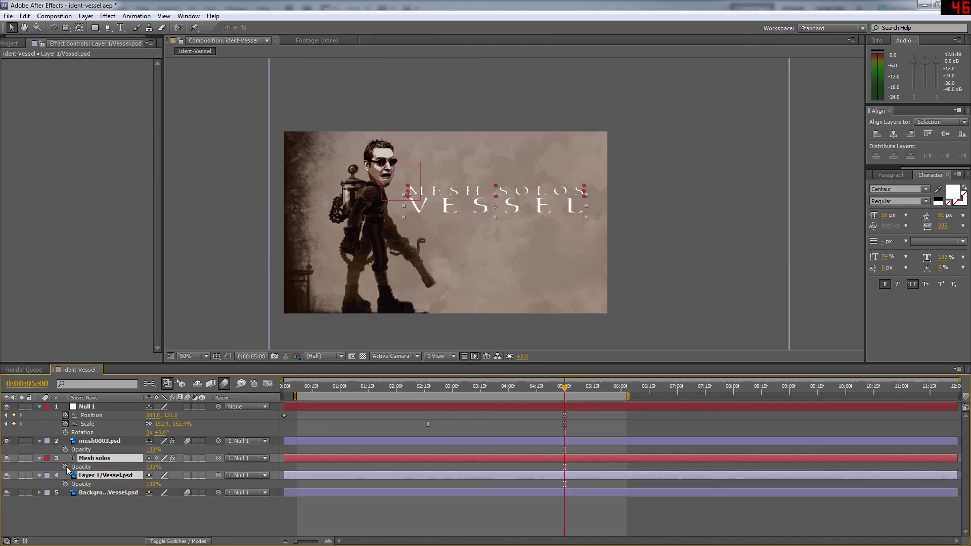
click(65, 467)
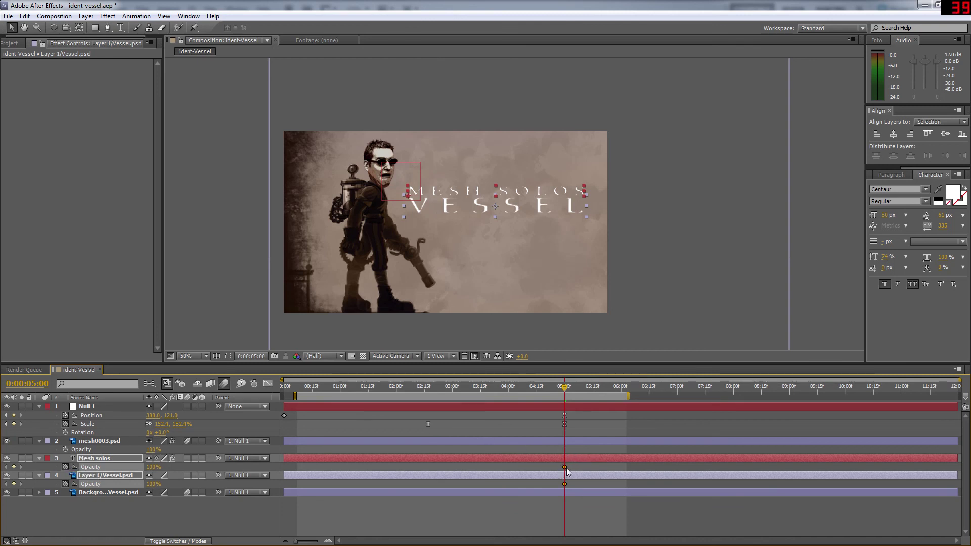
Fade in both titles by moving the 100% opacity keyframes slightly past 5:00 and placing 0% keyframes at 4:21
drag(567, 470, 551, 472)
drag(550, 468, 581, 467)
drag(151, 467, 101, 468)
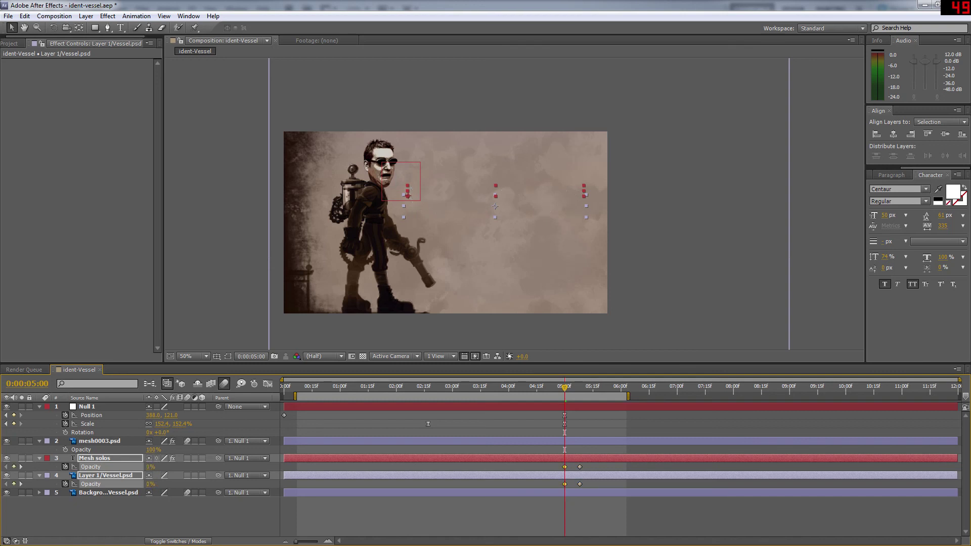
drag(565, 468, 548, 467)
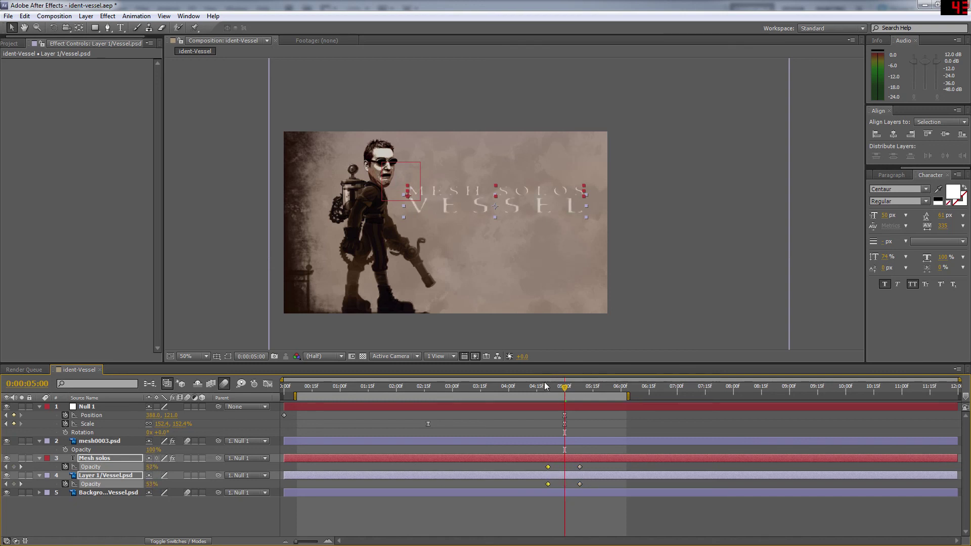
Animate both titles' position to slide in from the right, starting at 4:21 and ending with the opacity fade
mouse_move(551, 388)
mouse_down()
mouse_move(481, 394)
mouse_move(610, 391)
mouse_move(529, 387)
mouse_move(547, 387)
mouse_up()
key(shift+p)
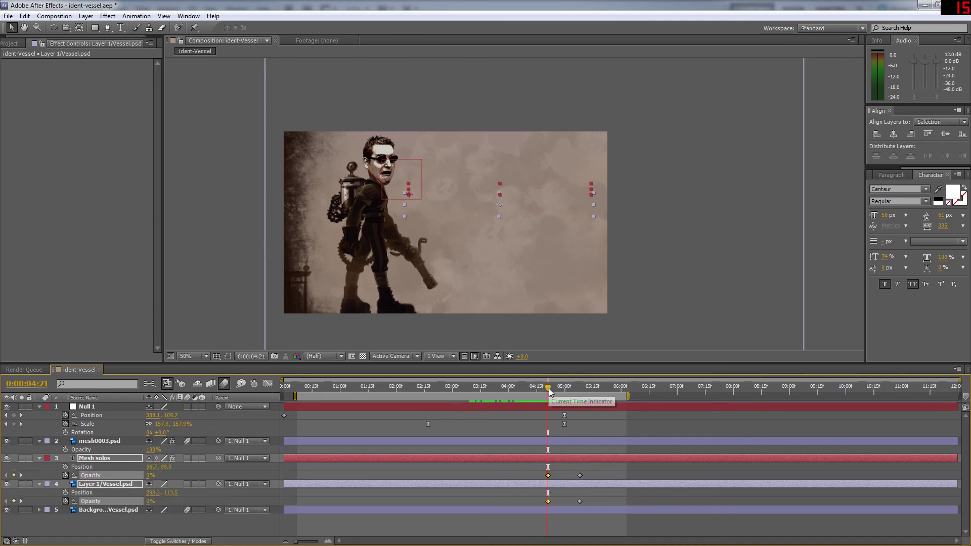
click(65, 467)
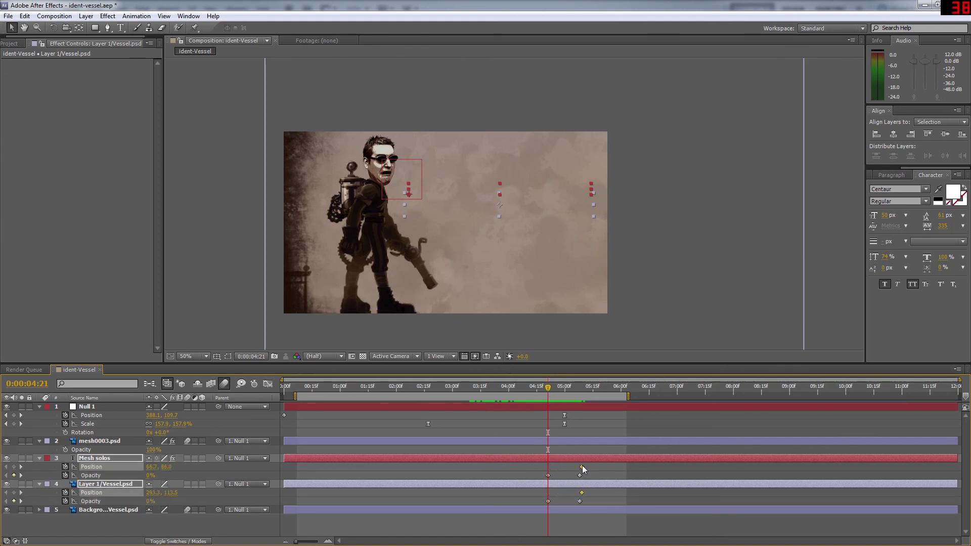
drag(511, 193, 546, 194)
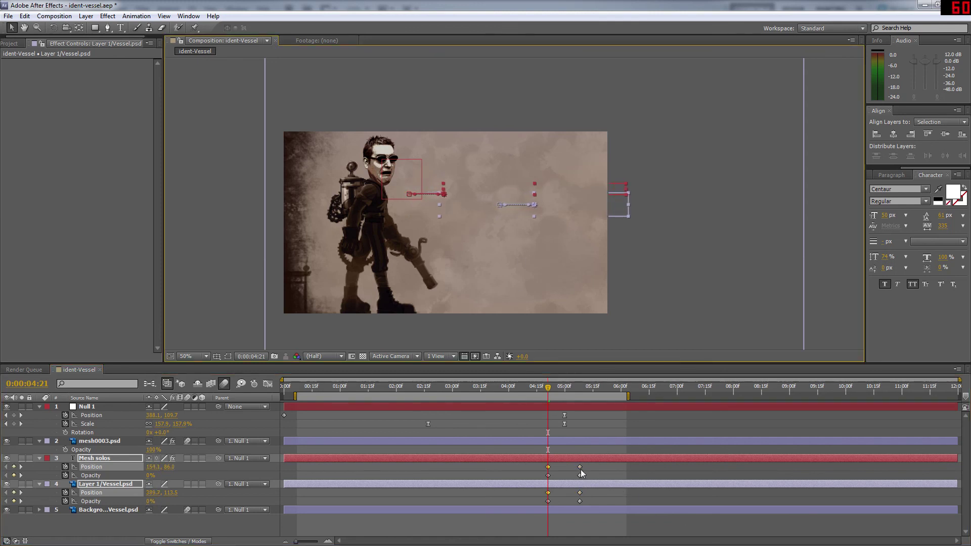
click(580, 493)
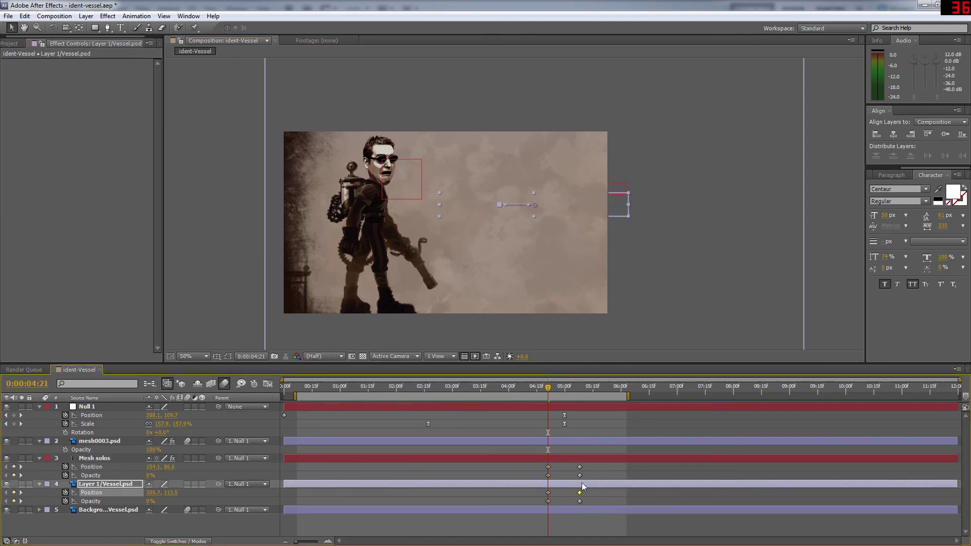
Try applying Easy Ease to the final position keyframes of both title layers, and undo it
shift+click(579, 467)
right_click(580, 467)
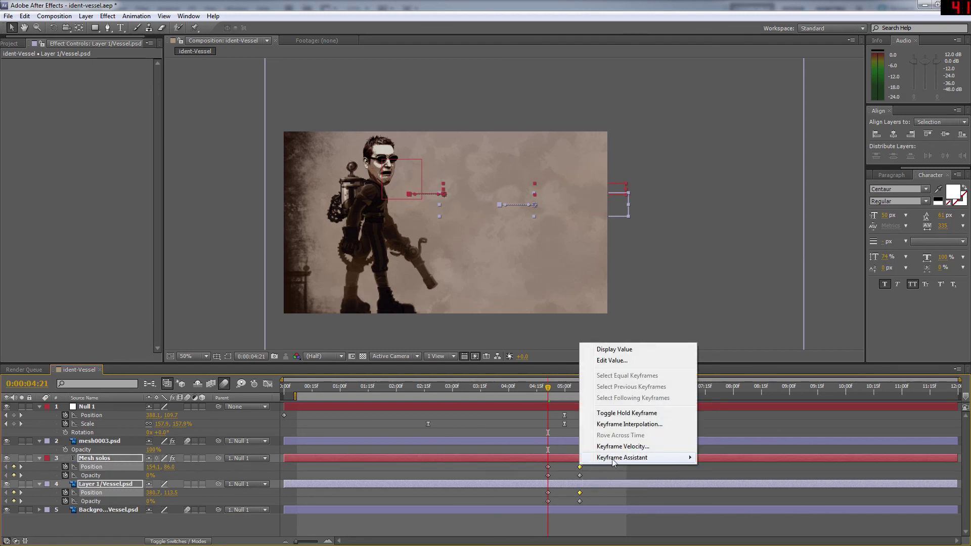
mouse_move(632, 516)
click(736, 393)
mouse_move(560, 388)
mouse_down()
mouse_move(590, 387)
mouse_move(564, 387)
mouse_up()
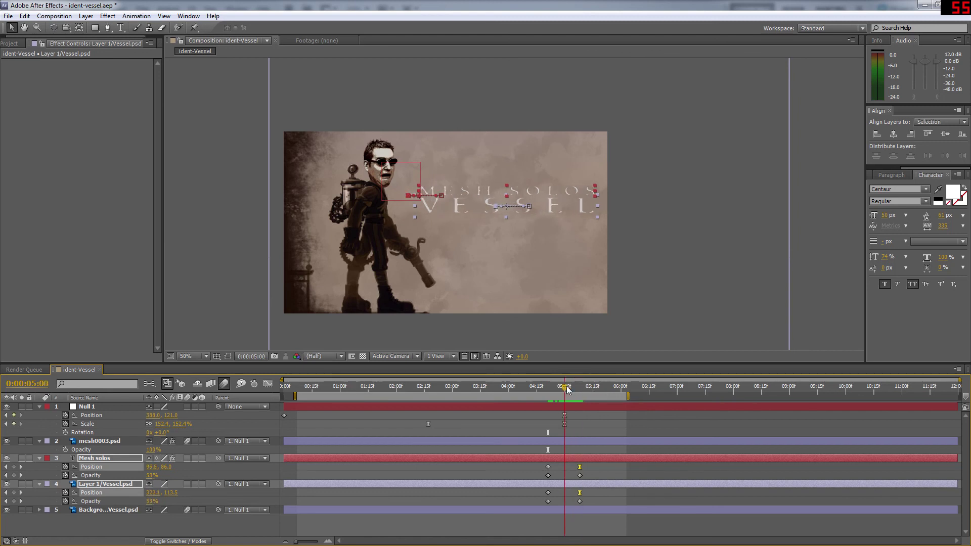
drag(189, 458, 188, 484)
mouse_move(564, 387)
mouse_down()
mouse_move(548, 387)
mouse_move(580, 389)
mouse_move(548, 389)
mouse_up()
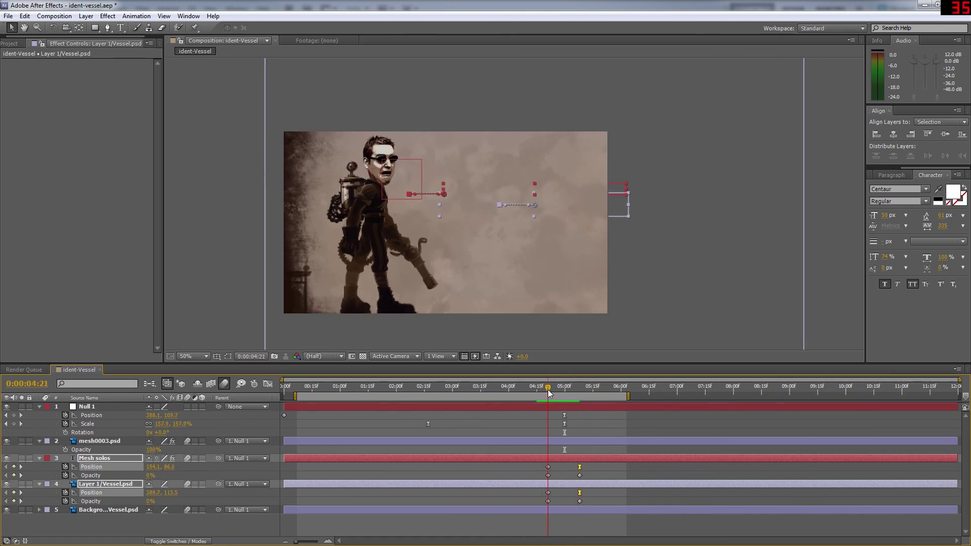
click(548, 467)
key(ctrl+z)
key(ctrl+z)
key(ctrl+z)
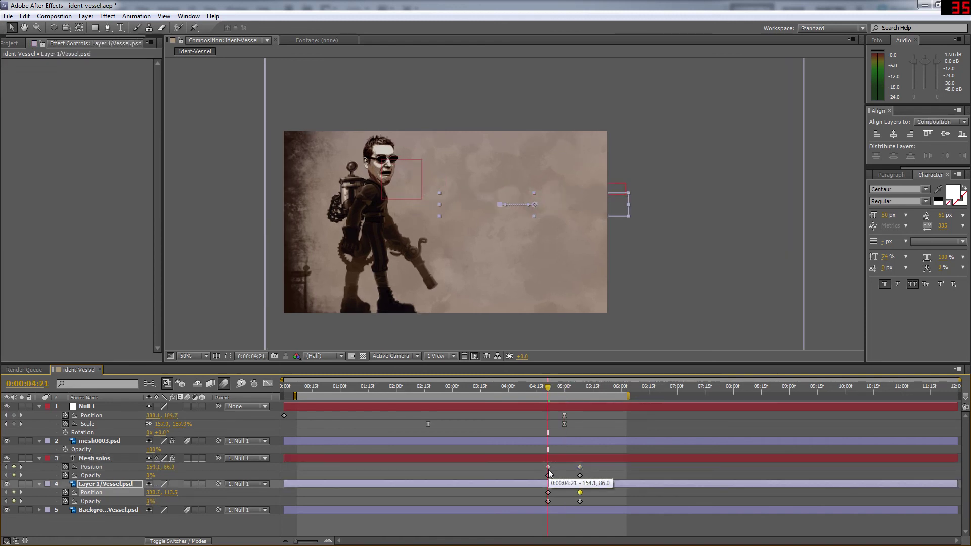
Remove the slide-in position keyframes from both titles and set a new position keyframe on each at 4:21
key(Delete)
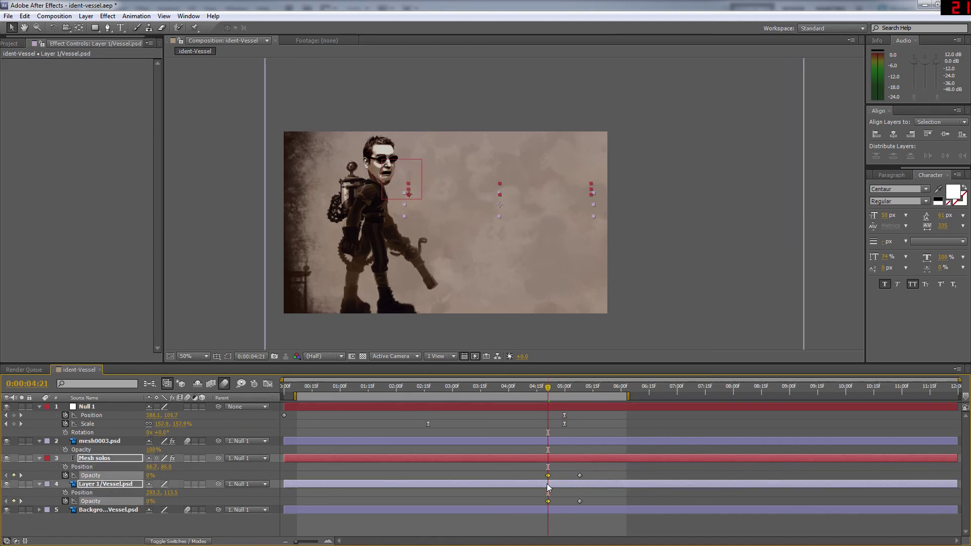
click(559, 466)
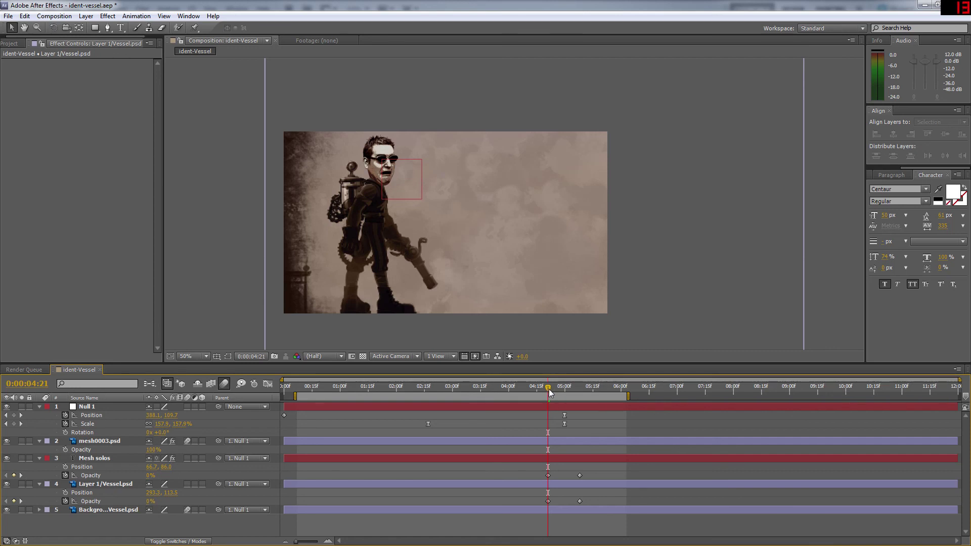
click(550, 459)
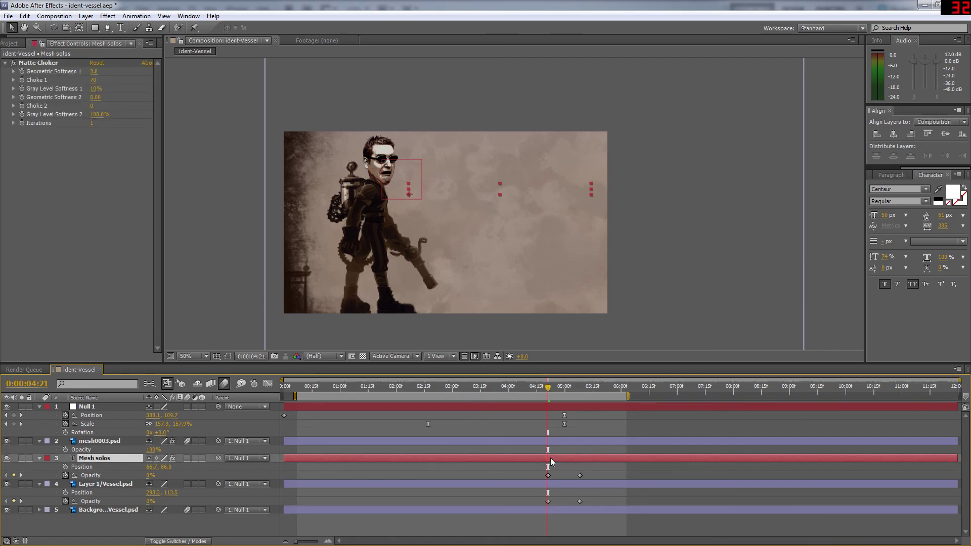
click(102, 487)
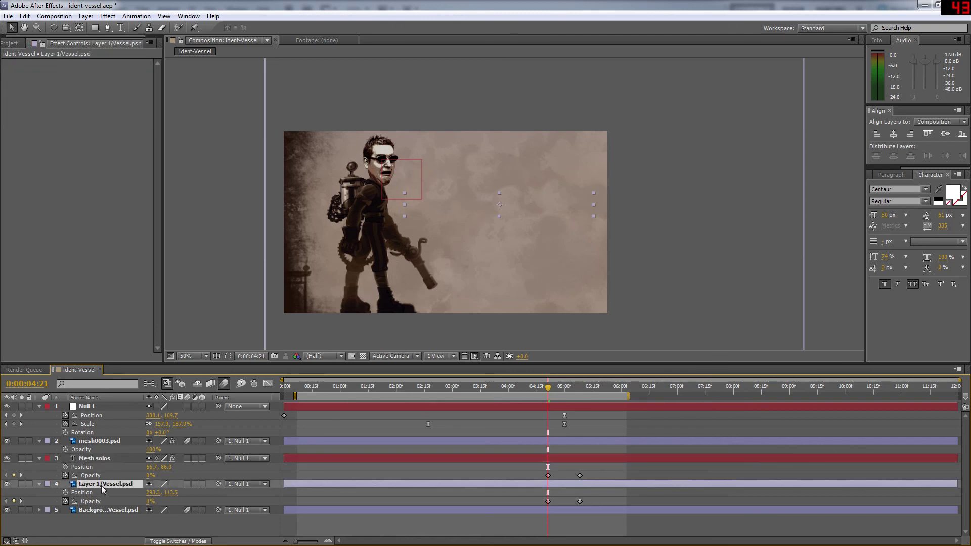
click(65, 493)
click(65, 467)
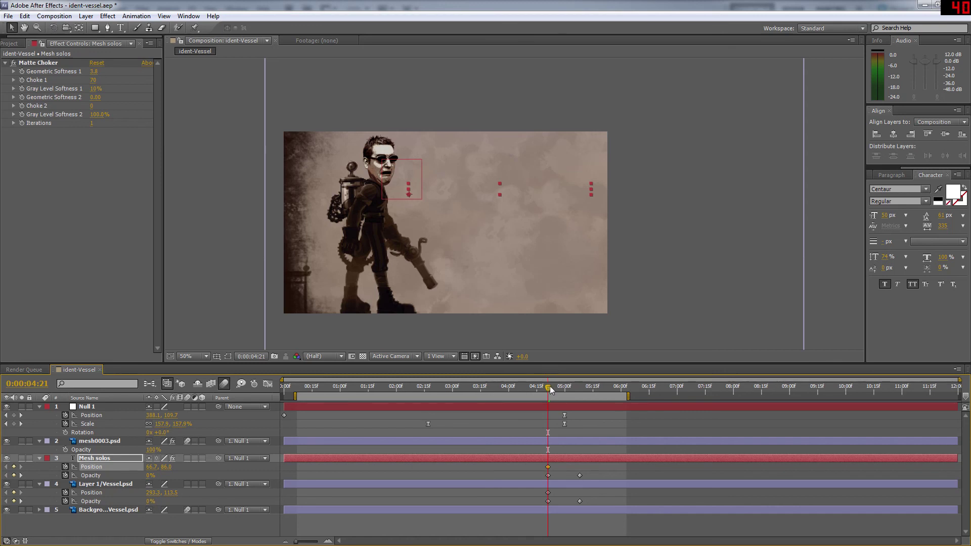
At 5:08, move the Mesh solos title slightly up and the VESSEL title slightly down to spread them apart
drag(550, 386, 580, 387)
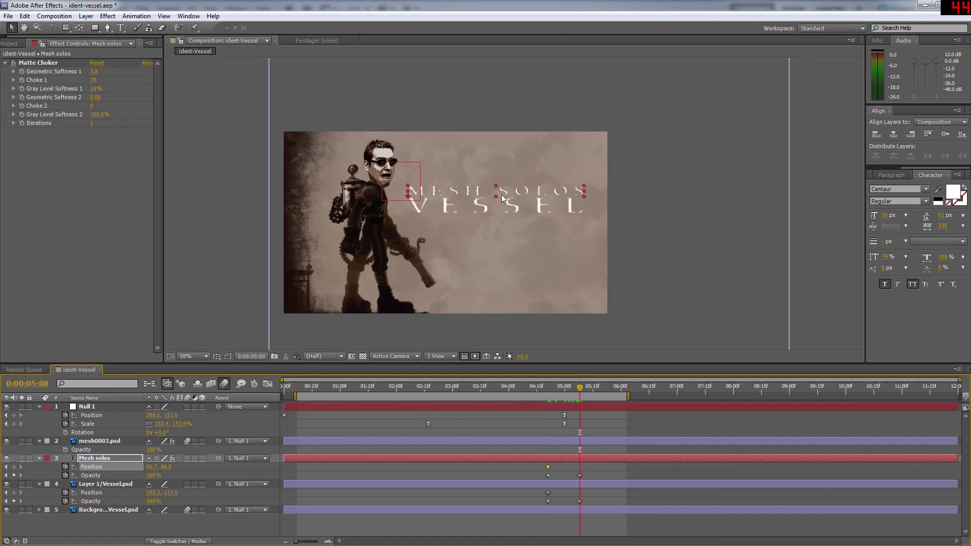
drag(502, 195, 503, 189)
click(508, 205)
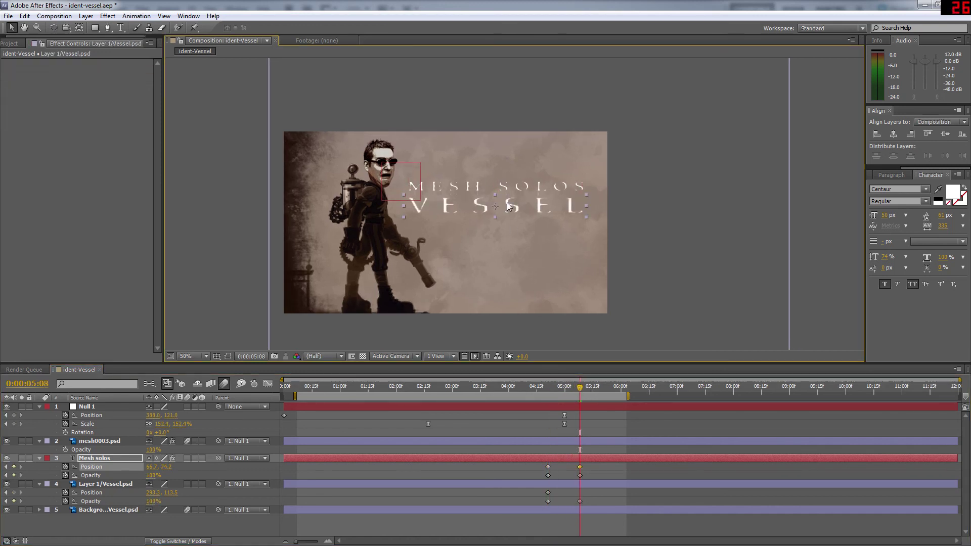
shift+click(508, 204)
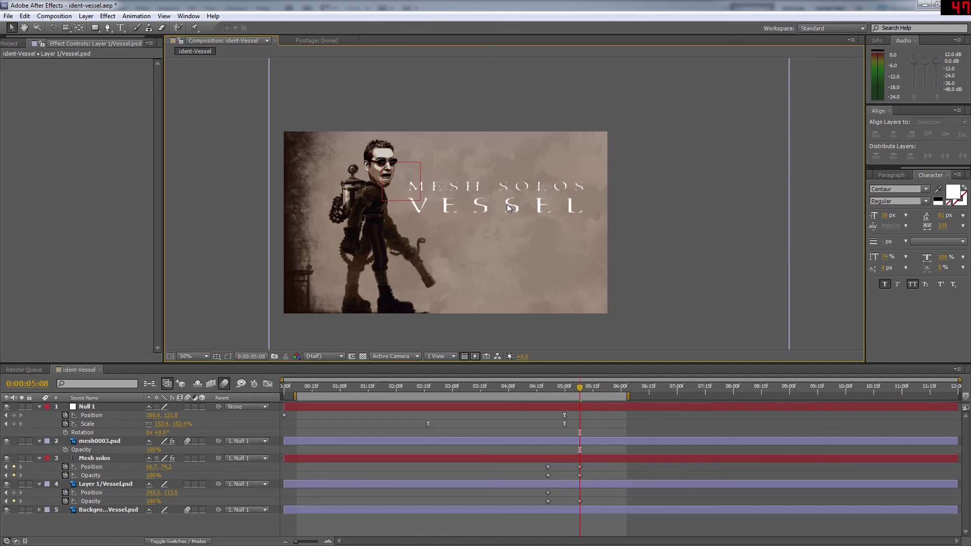
click(579, 486)
drag(495, 207, 496, 211)
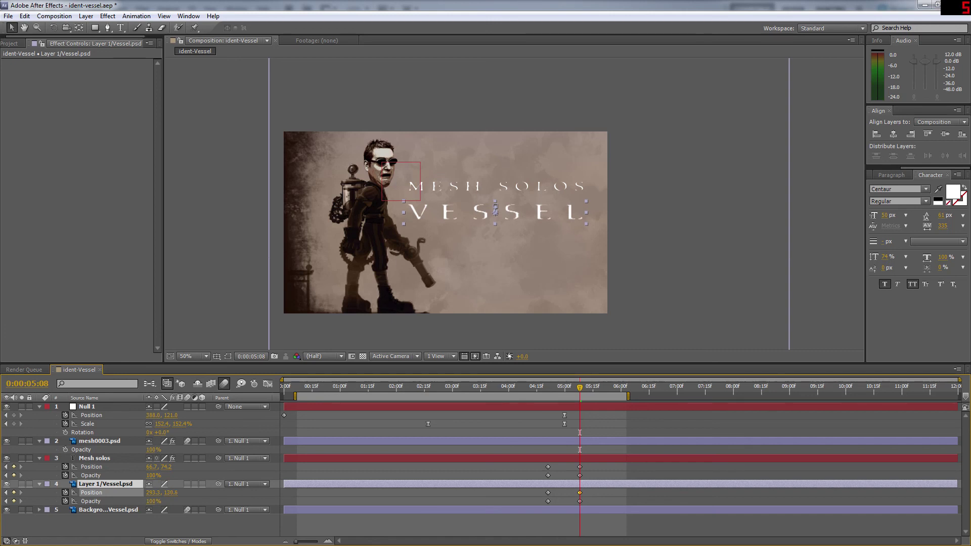
Swap each title's two position keyframes so the titles start apart at 4:21 and come together at 5:08
mouse_move(581, 388)
mouse_down()
mouse_move(535, 388)
mouse_move(583, 394)
mouse_up()
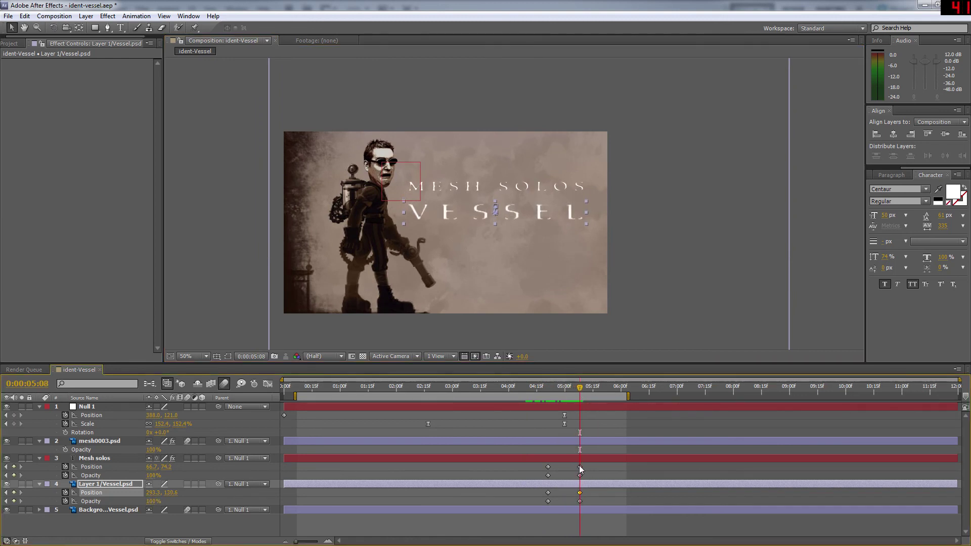
drag(581, 466, 542, 466)
drag(580, 493, 580, 467)
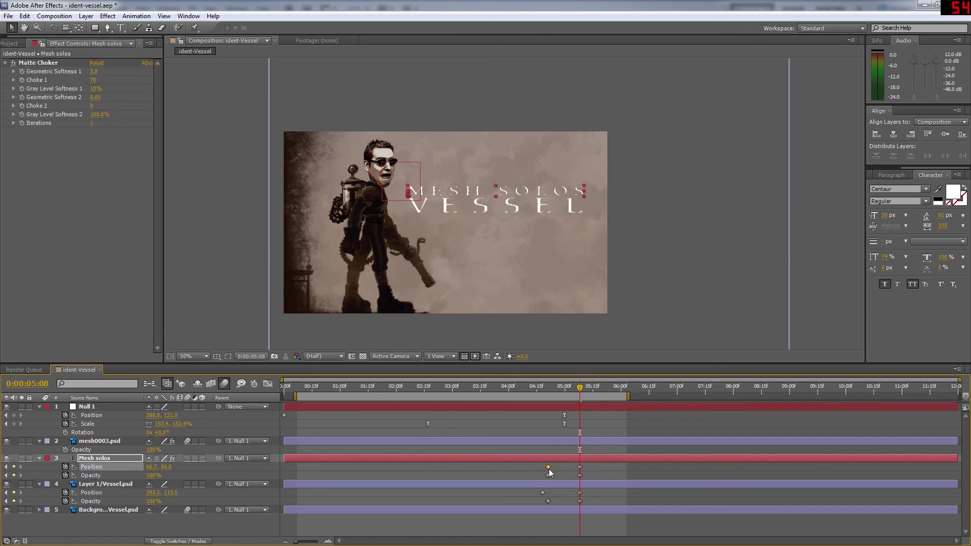
drag(542, 493, 547, 493)
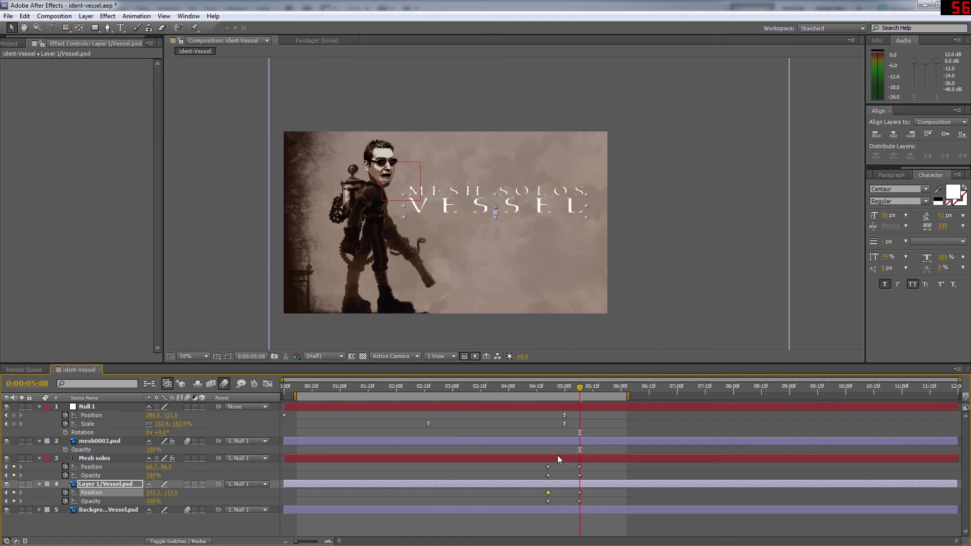
Move both titles' final position and opacity keyframes to 5:00 and apply Easy Ease to them
mouse_move(579, 389)
mouse_down()
mouse_move(535, 394)
mouse_move(580, 394)
mouse_move(565, 396)
mouse_up()
mouse_move(573, 465)
mouse_down()
mouse_move(586, 505)
mouse_move(565, 472)
mouse_up()
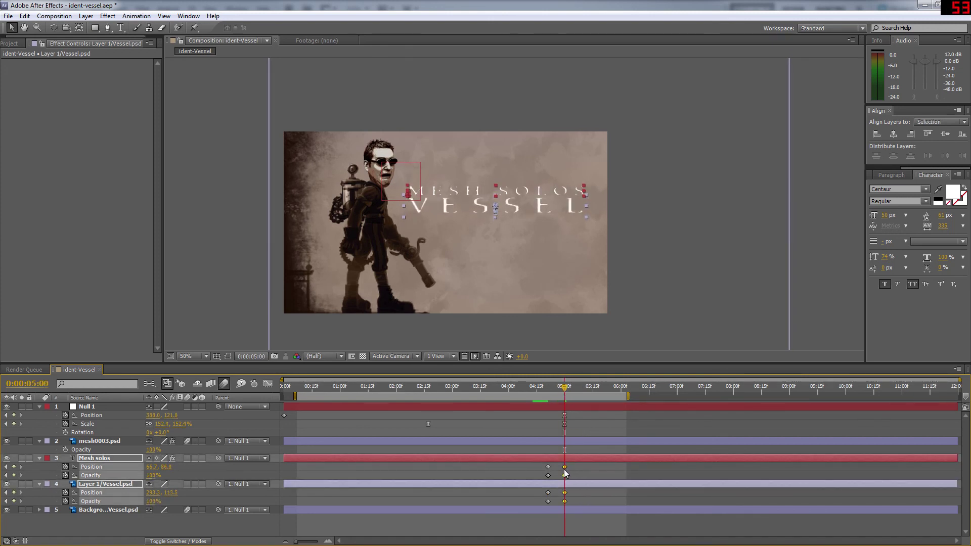
right_click(566, 473)
mouse_move(618, 460)
click(713, 393)
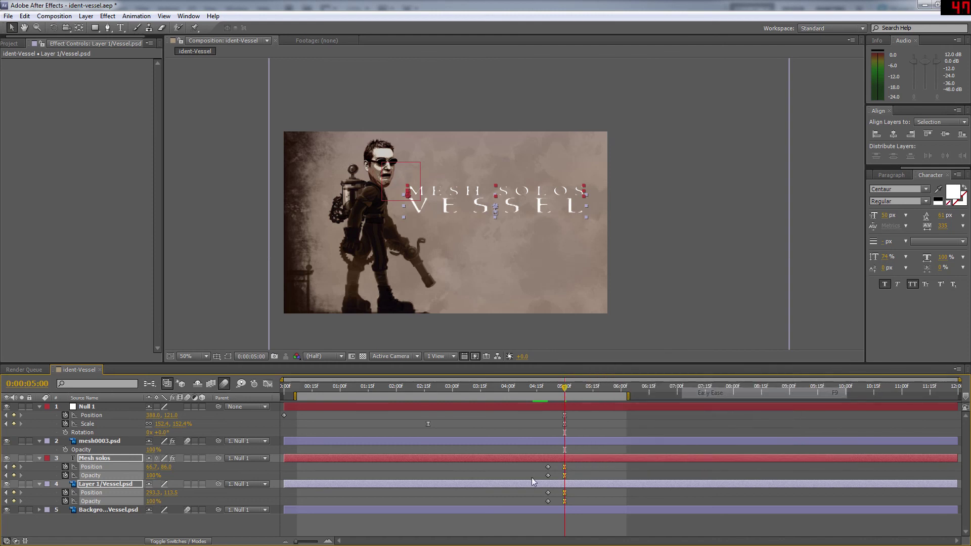
Shift both titles' starting position and opacity keyframes earlier, to about 4:10, and preview the animation
mouse_move(540, 464)
mouse_down()
mouse_move(548, 509)
mouse_move(544, 463)
mouse_move(527, 467)
mouse_up()
click(548, 502)
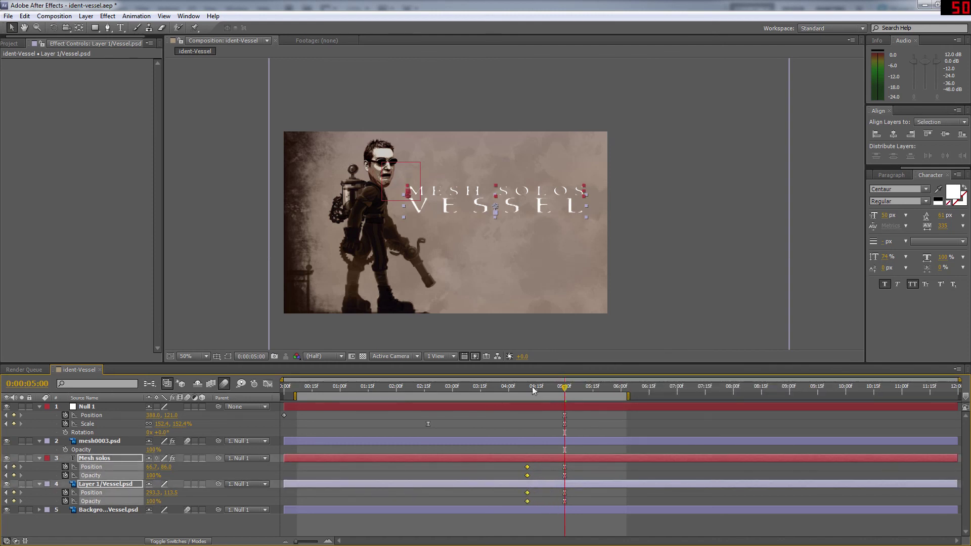
drag(532, 386, 307, 393)
key(KP_0)
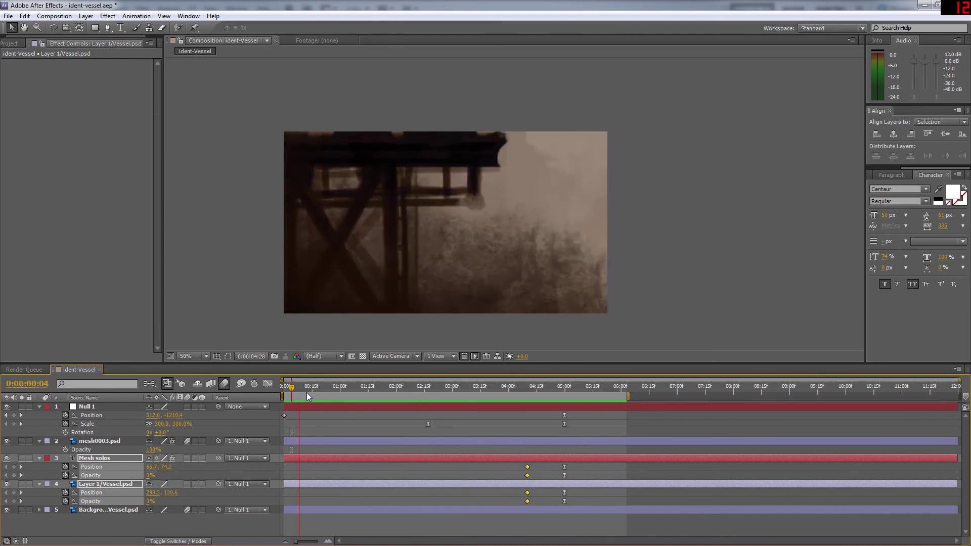
Nudge the Mesh solos title up slightly at its 5:00 position keyframe, to 66.7, 82.1
click(563, 388)
click(564, 388)
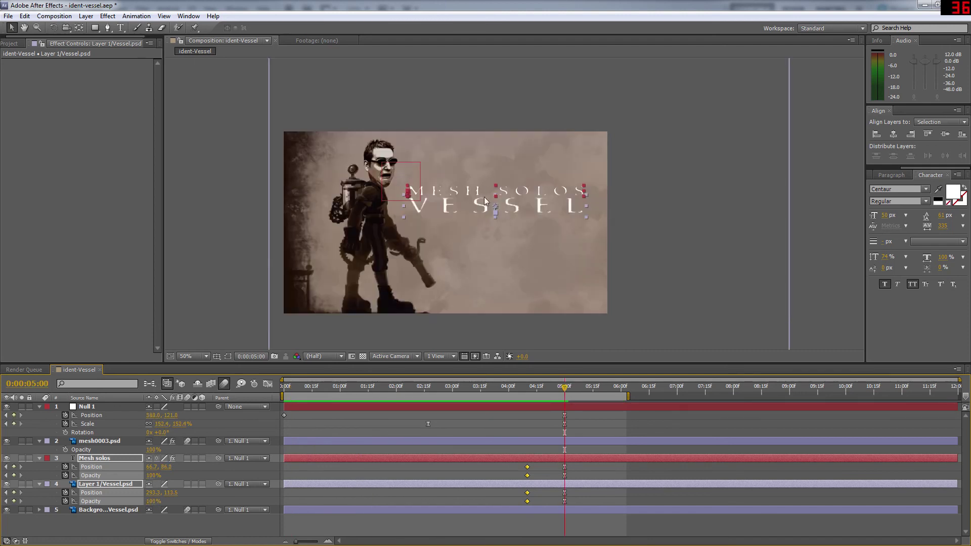
click(507, 175)
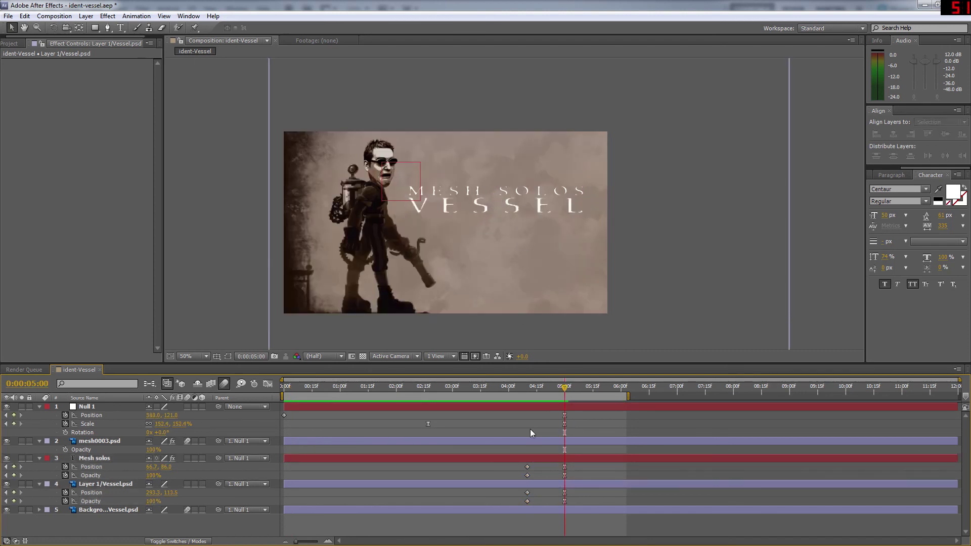
click(564, 460)
key(Up)
key(Up)
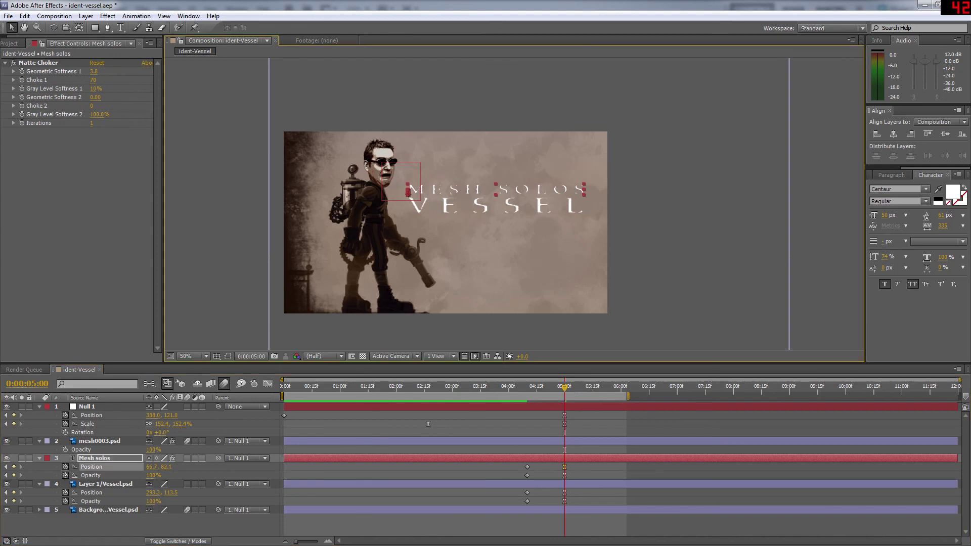
Move Null 1's first scale keyframe to about 2:08, steepen its easing curve in the Graph Editor, and preview the zoom
drag(565, 387, 412, 424)
click(267, 384)
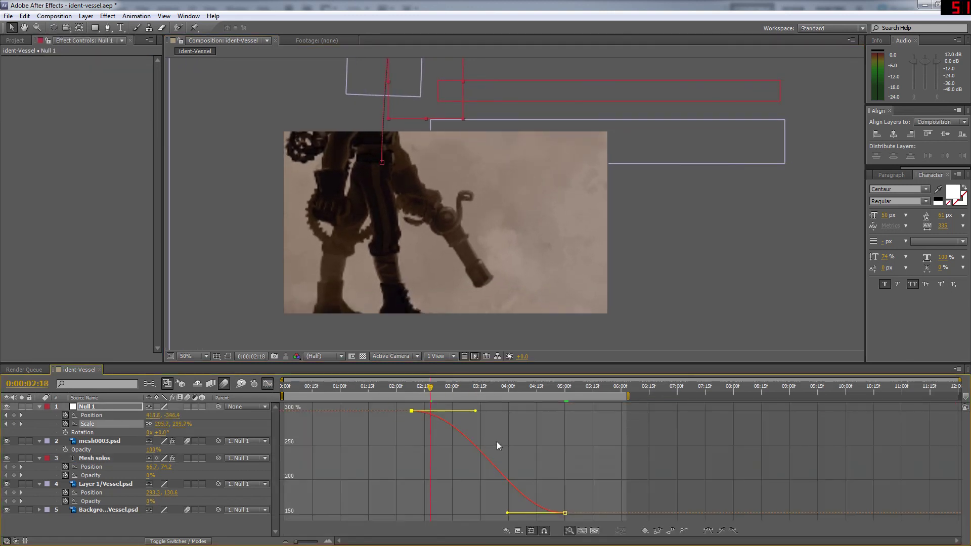
drag(475, 410, 550, 411)
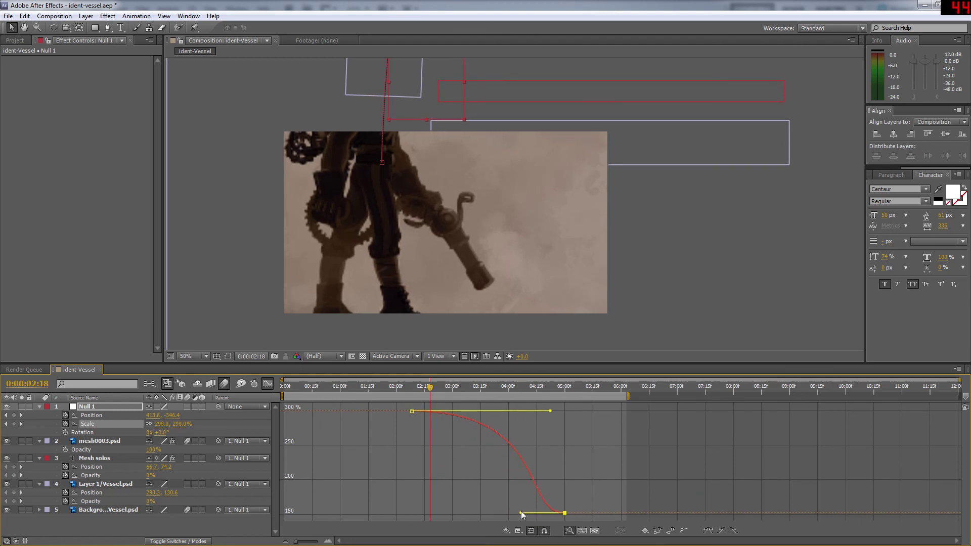
click(267, 384)
key(space)
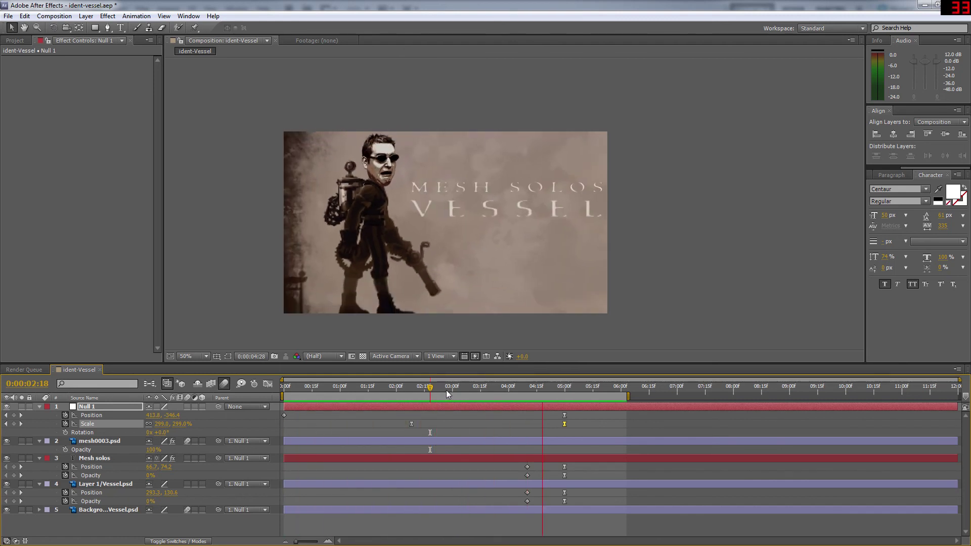
key(space)
Shift Null 1's first scale keyframe to just after 2:00 and preview the result
drag(412, 424, 345, 426)
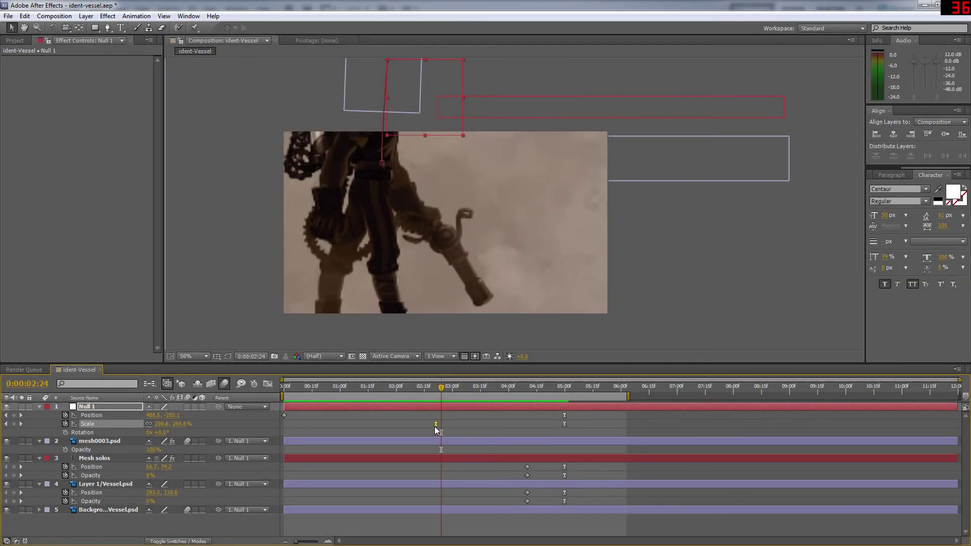
drag(434, 424, 400, 424)
mouse_move(400, 386)
mouse_down()
mouse_move(388, 385)
mouse_move(559, 387)
mouse_move(395, 386)
mouse_up()
key(KP_0)
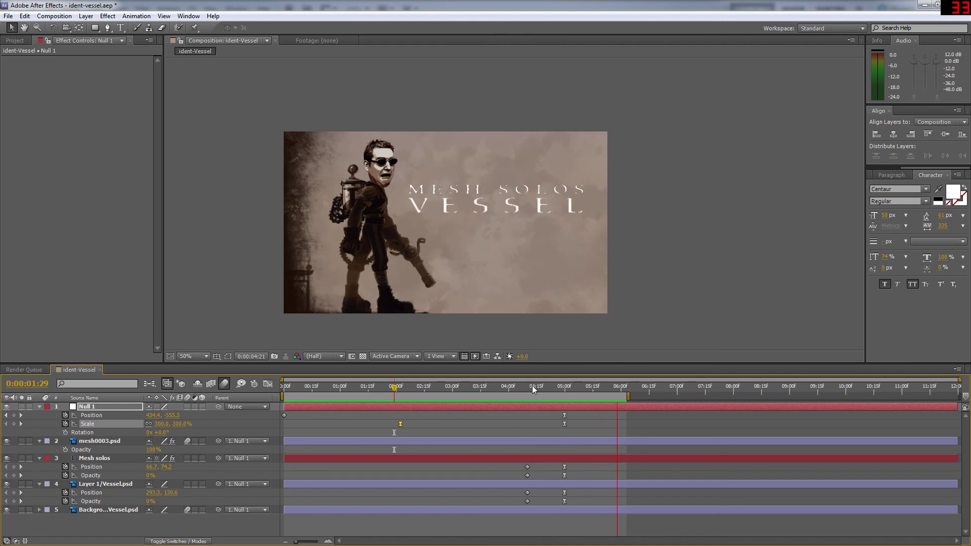
key(space)
Preview the ident once more from near the start and save the project
drag(482, 387, 306, 388)
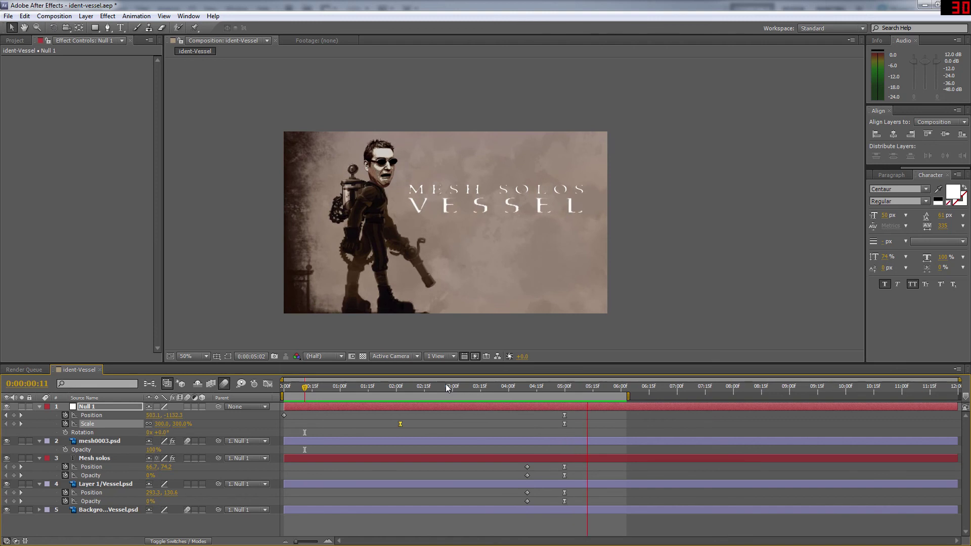
key(space)
drag(639, 386, 623, 389)
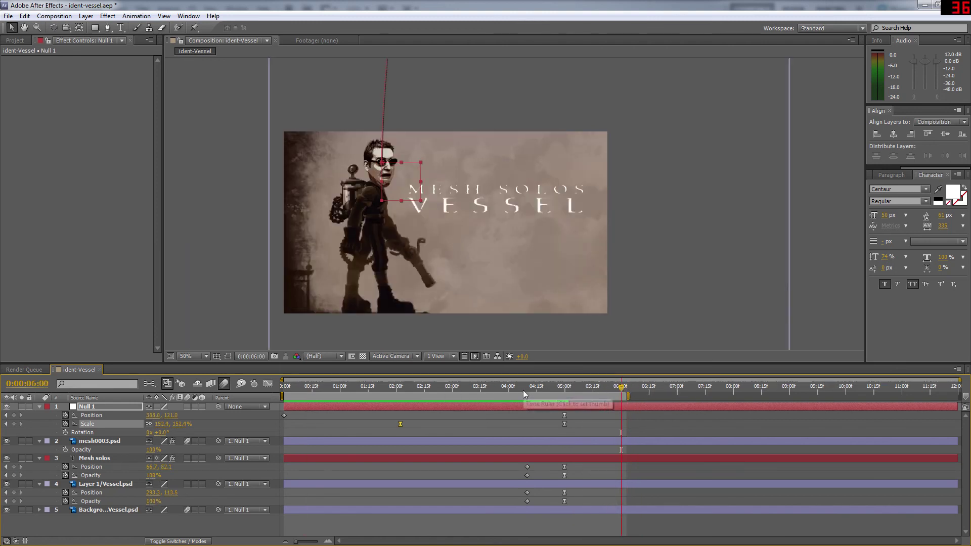
key(ctrl+s)
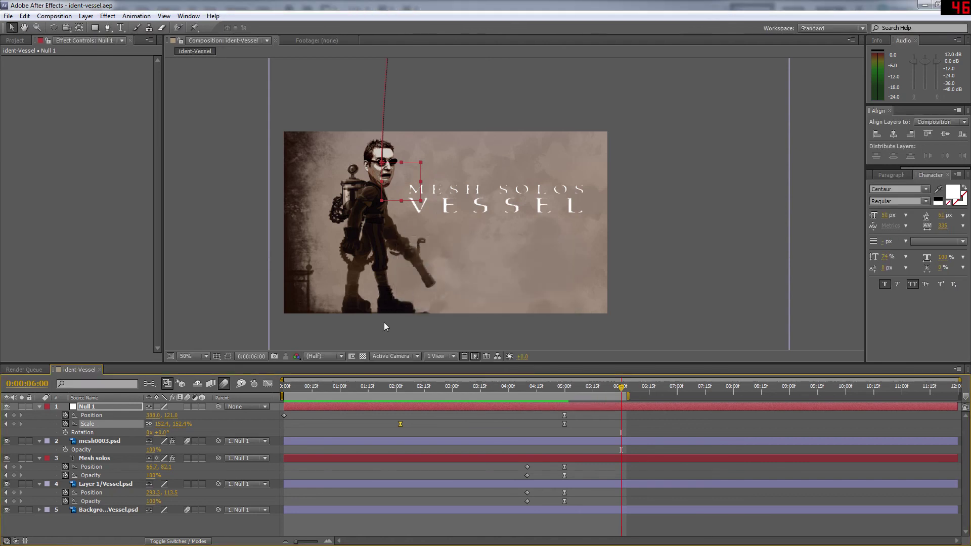
Enable motion blur on the Mesh solos and Layer 1/Vessel.psd layers, and display the project's source items
drag(340, 394, 388, 387)
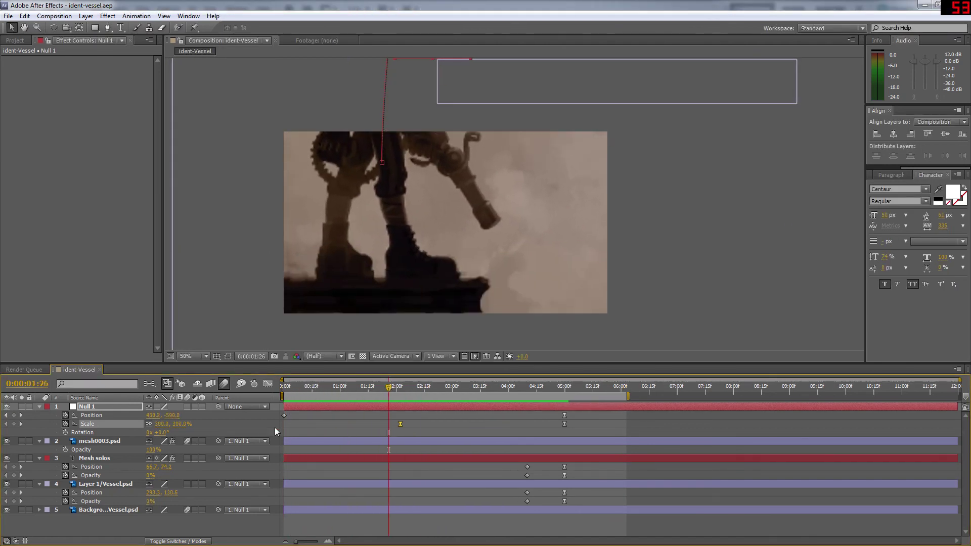
click(187, 458)
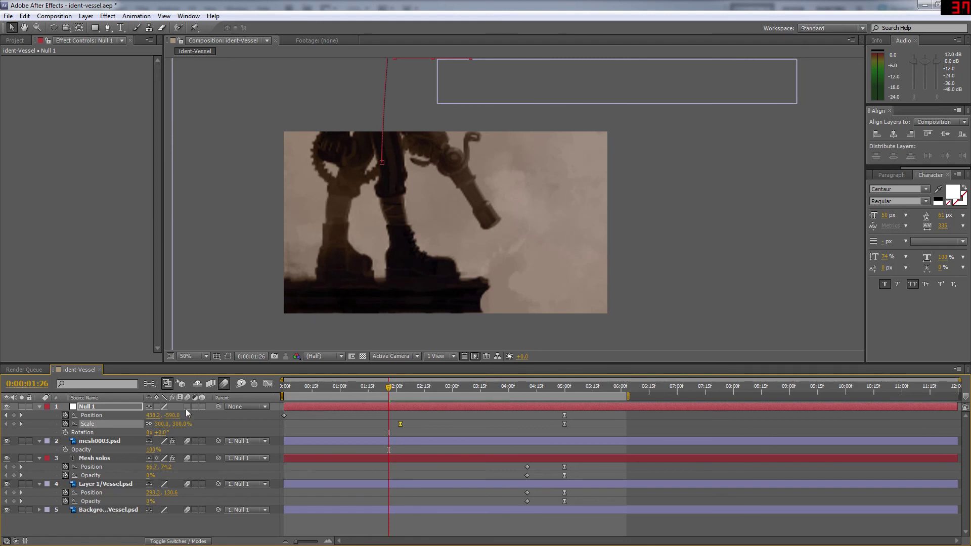
drag(389, 387, 507, 387)
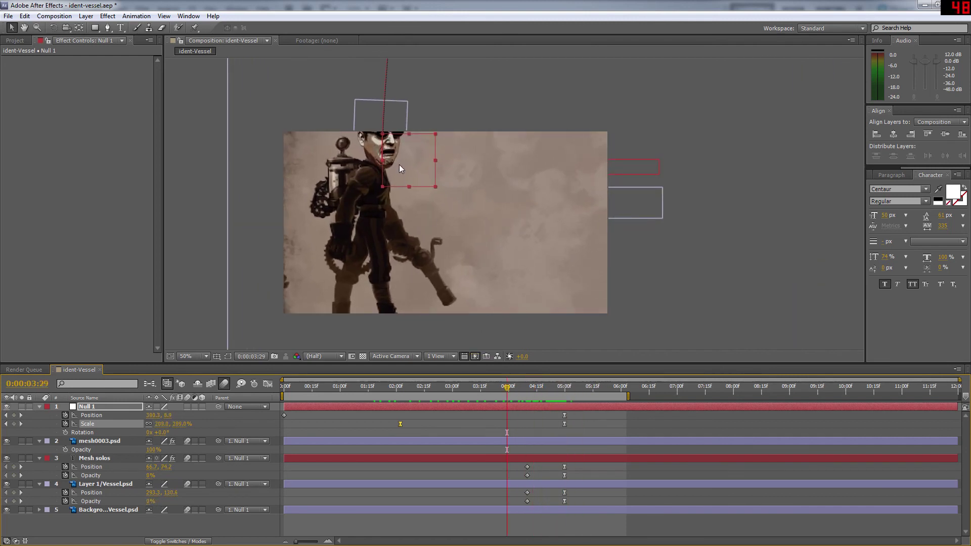
click(15, 41)
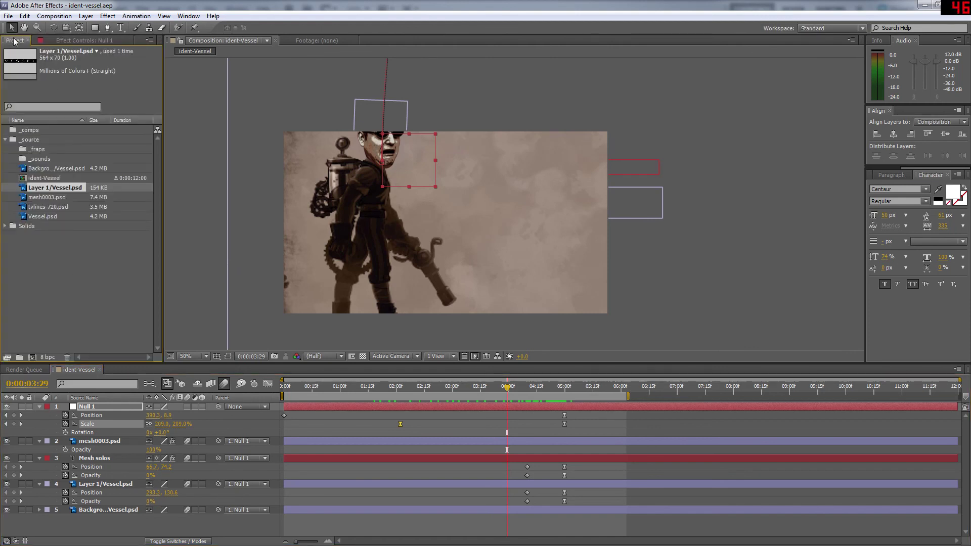
Nest the ident-Vessel composition inside a new composition with the same settings
click(47, 250)
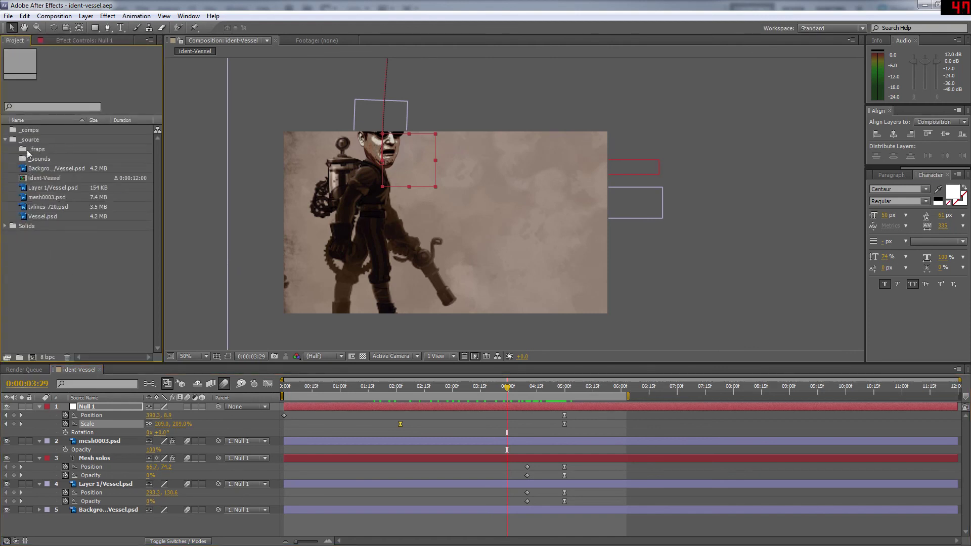
click(39, 180)
click(54, 308)
click(32, 179)
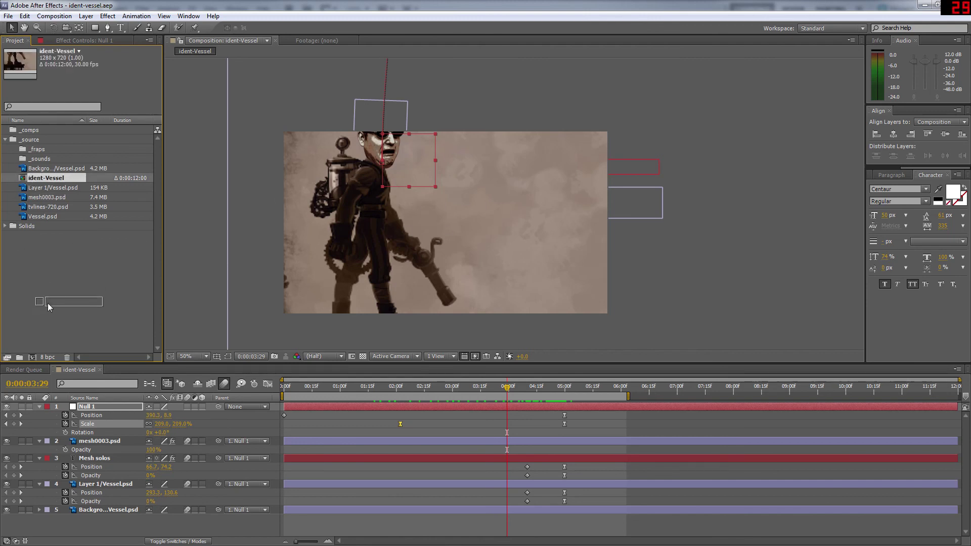
click(33, 358)
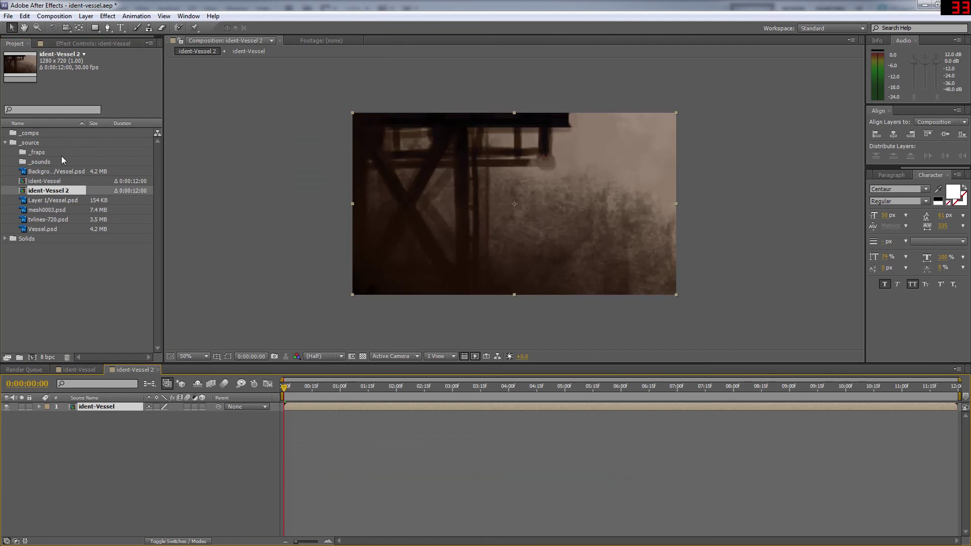
Rename the original composition as ident-Vessel-nosound and the new parent composition as ident-Vessel
click(56, 193)
key(Return)
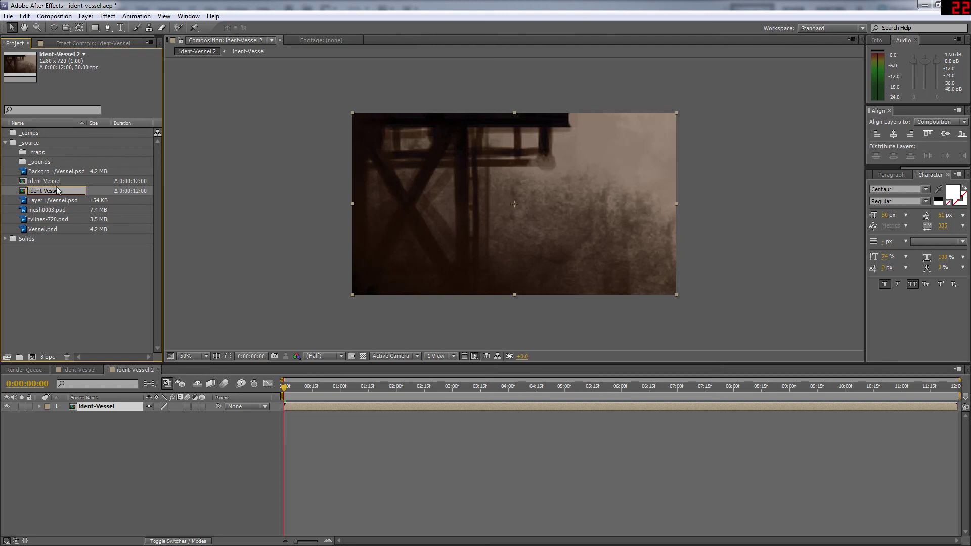
key(Return)
key(Return)
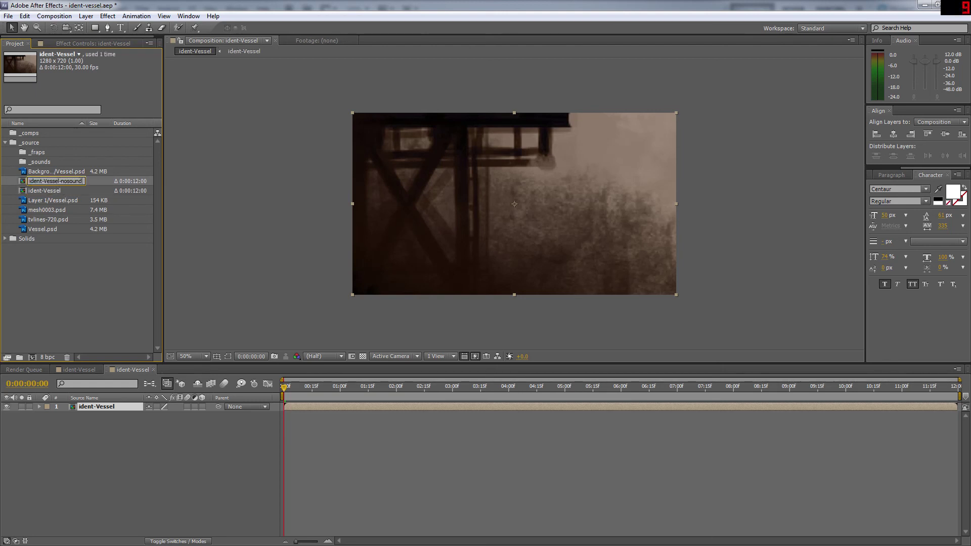
key(Return)
click(59, 182)
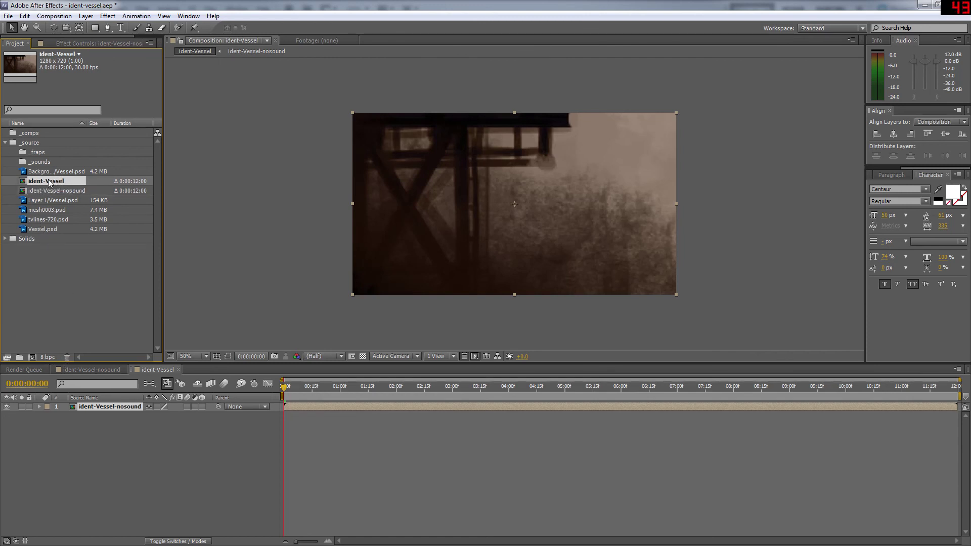
Open the nested ident-Vessel-nosound composition from its layer to check its contents, and return to ident-Vessel
click(166, 423)
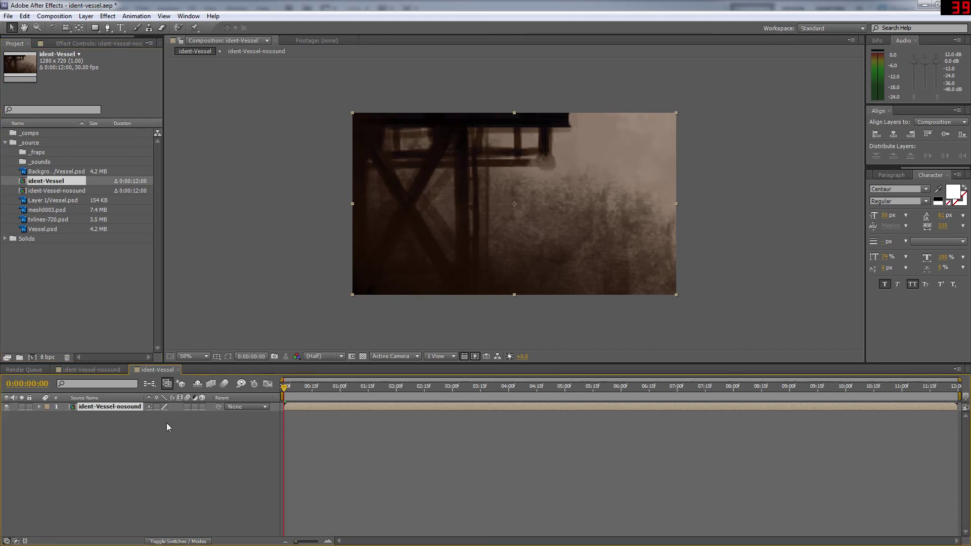
click(106, 407)
drag(298, 389, 272, 389)
double_click(95, 410)
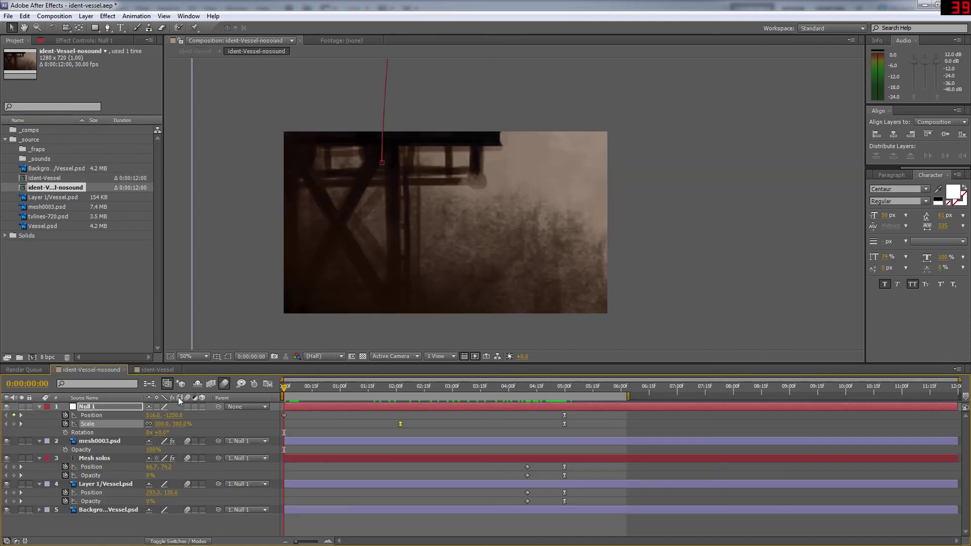
click(141, 372)
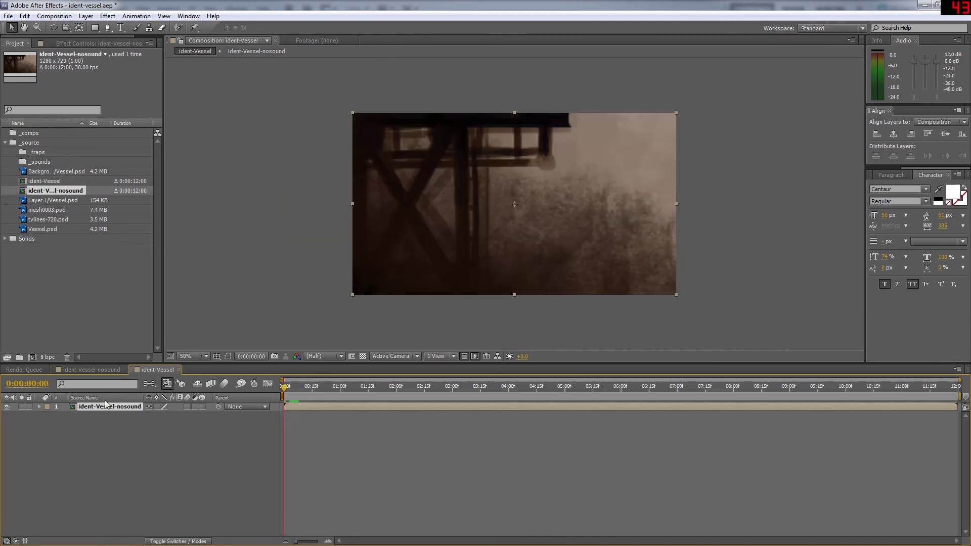
End the ident-Vessel-nosound work area at 6:00 and trim the composition to it
drag(298, 391, 622, 388)
click(90, 370)
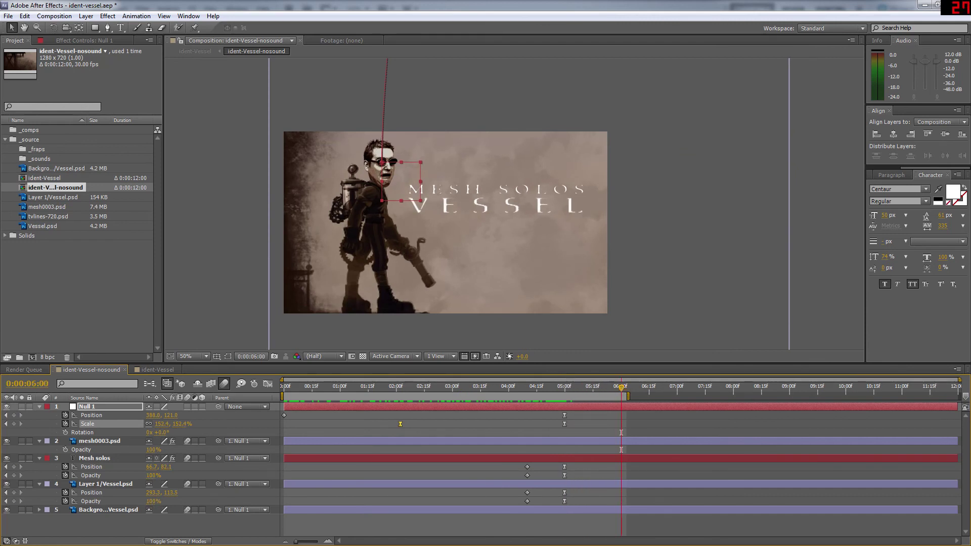
key(n)
right_click(605, 395)
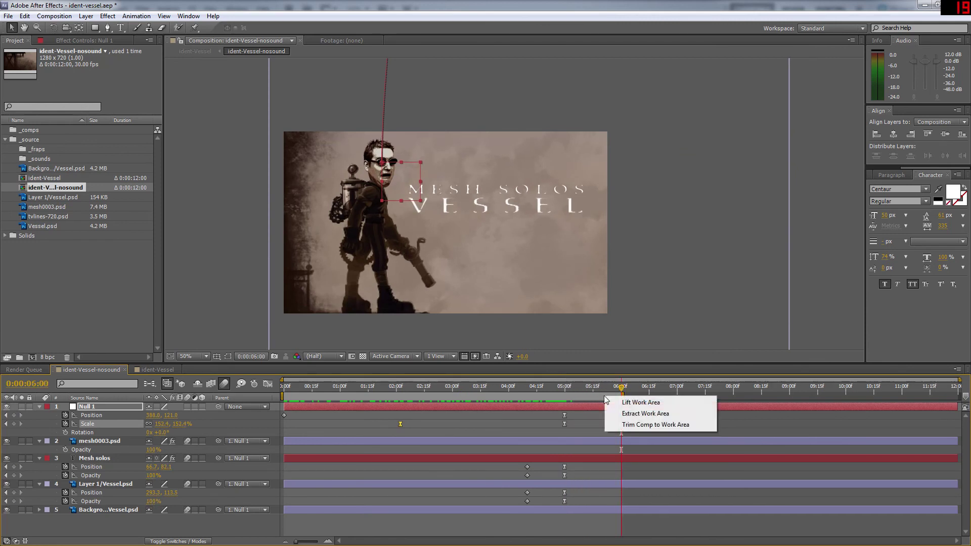
click(629, 426)
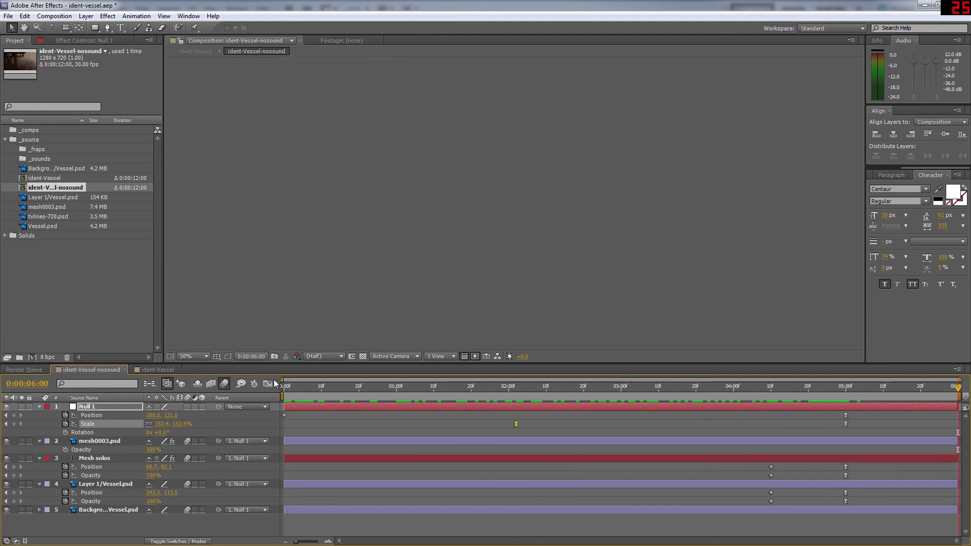
Return to the ident-Vessel composition and play it from the start
click(144, 368)
drag(621, 392, 255, 383)
key(space)
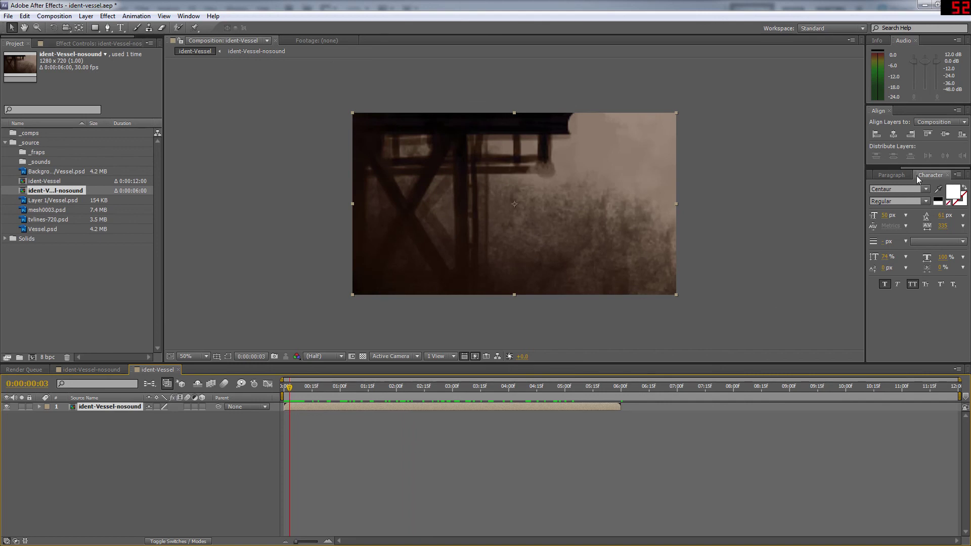
Try fading in the ident-Vessel-nosound layer with opacity keyframes of 0% at 0:00 and 100% at 1:01, and preview it
drag(292, 388, 282, 388)
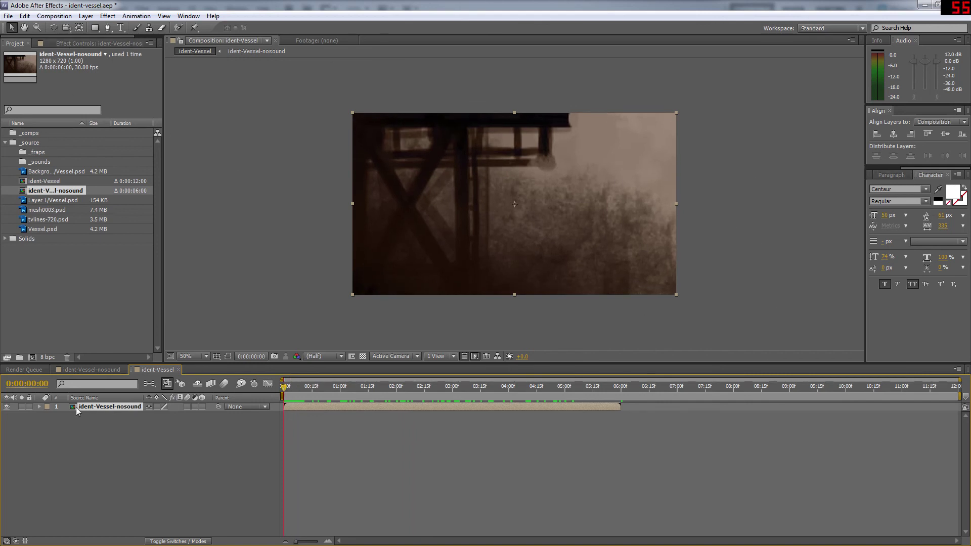
key(alt+shift+t)
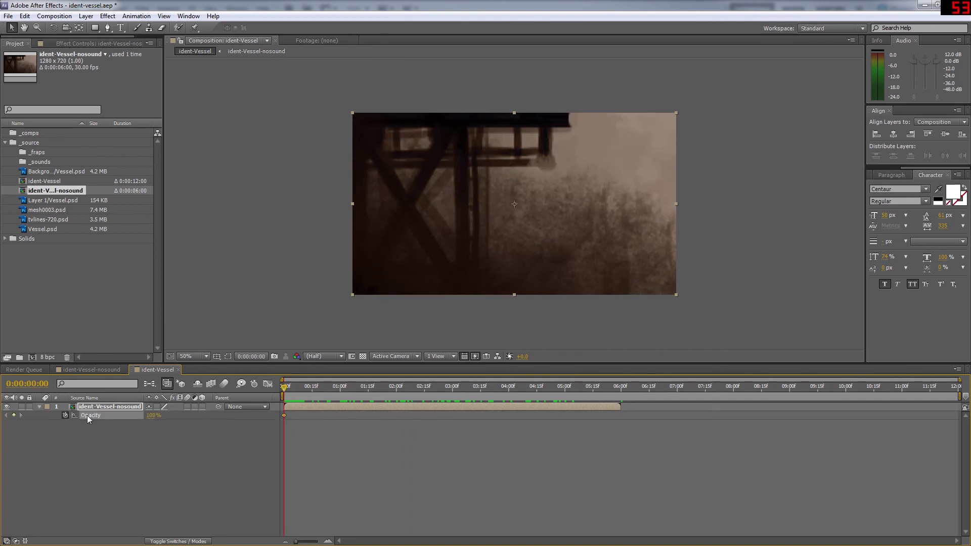
drag(307, 385, 342, 387)
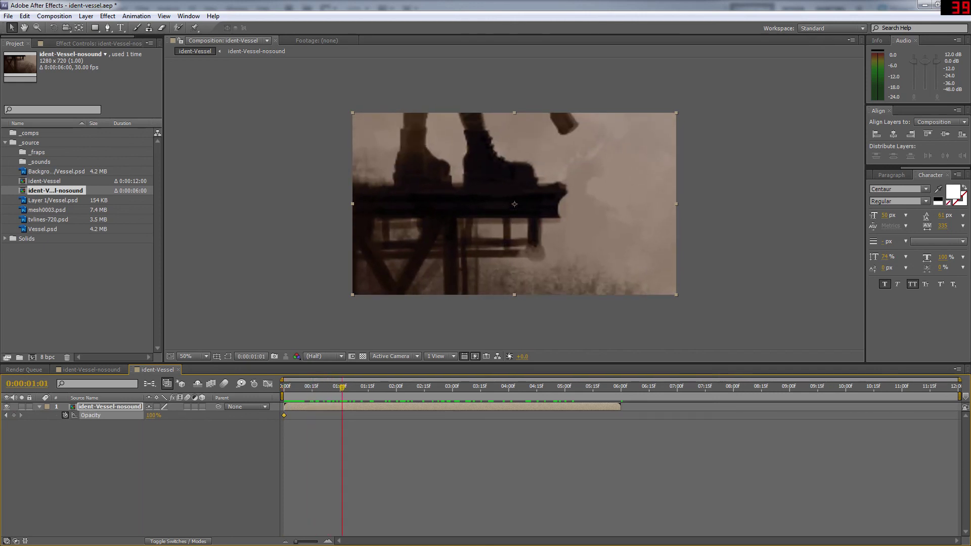
key(alt+shift+t)
key(Home)
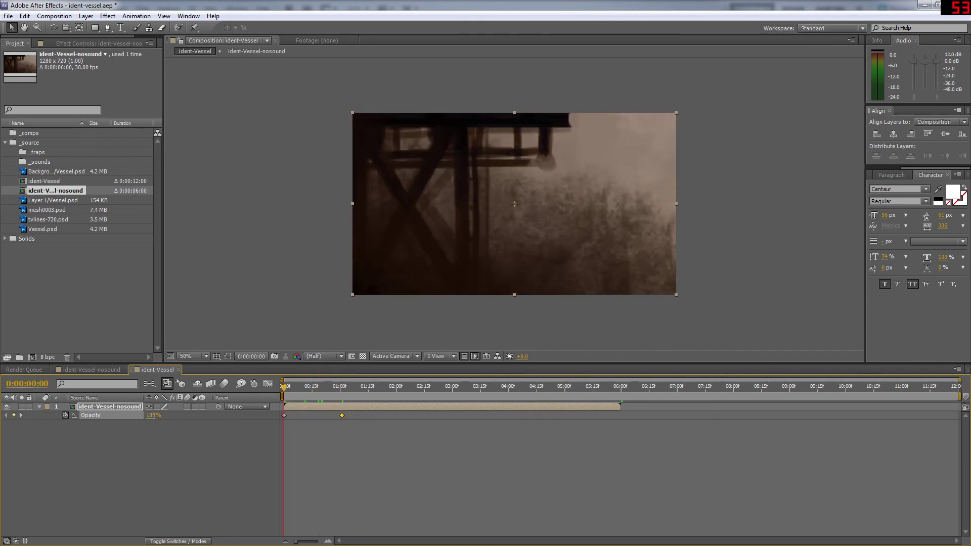
drag(152, 415, 100, 416)
key(KP_0)
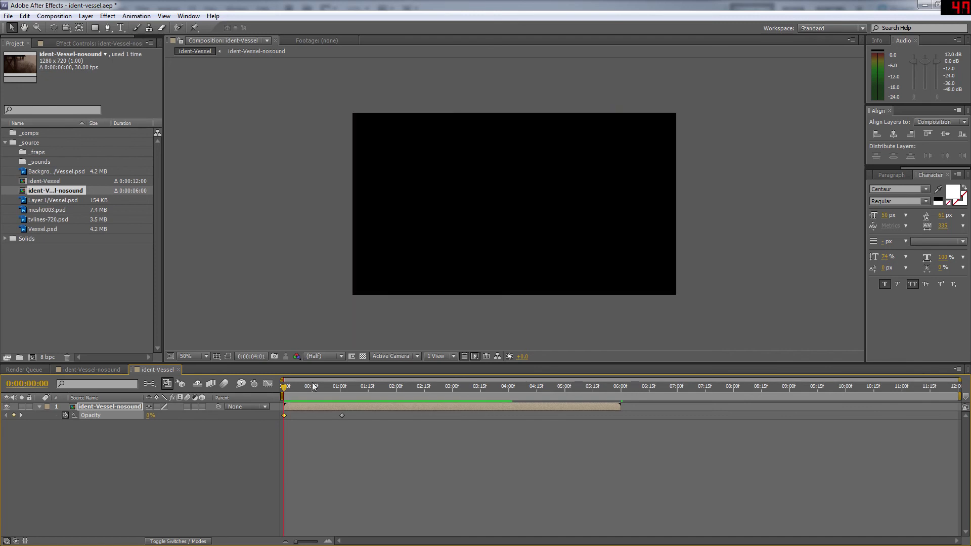
Check the fade partway through and undo the layer's opacity keyframes
key(space)
drag(284, 387, 312, 390)
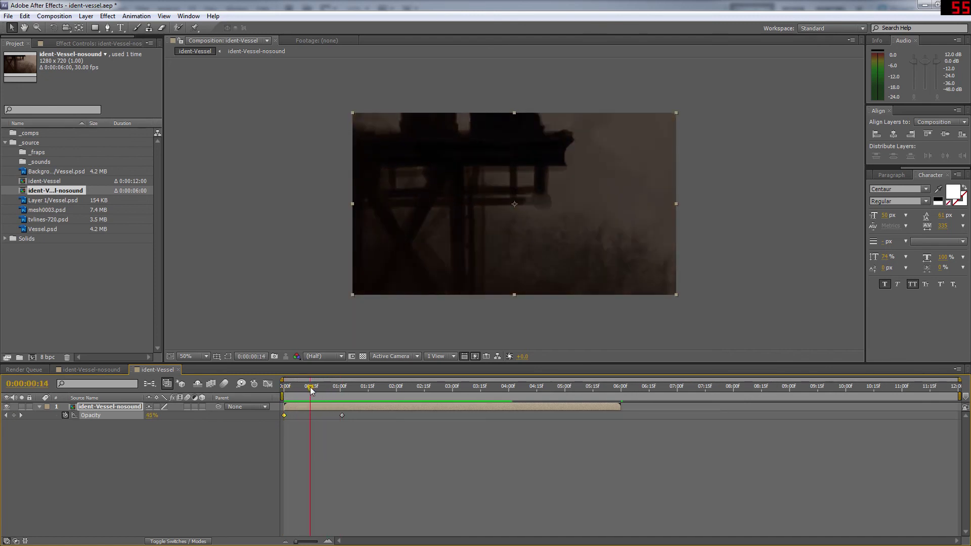
key(ctrl+z)
key(ctrl+z)
key(ctrl+z)
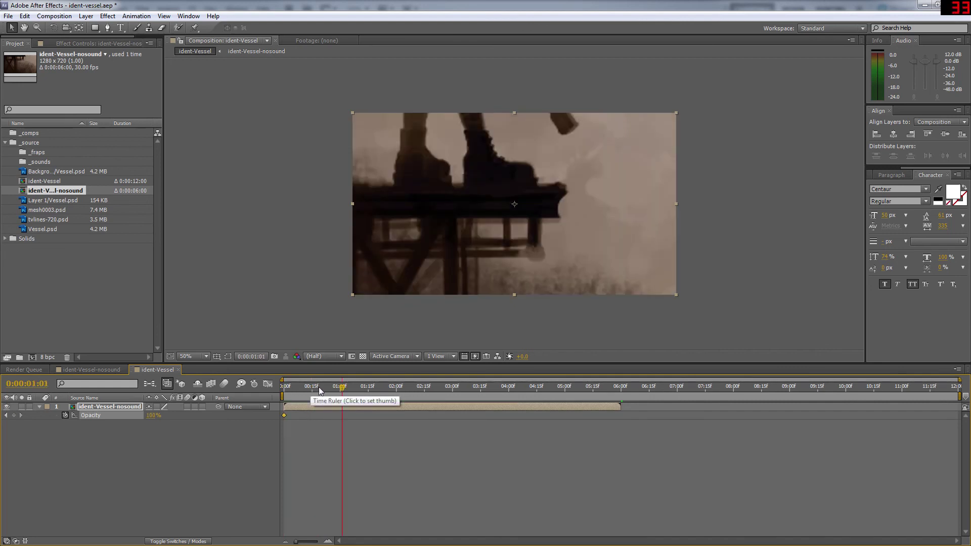
Apply the FMP_Basic-FilmFade-In transition preset from FILM MAGIC PRO to the ident-Vessel-nosound layer at 0:00
click(874, 176)
drag(966, 220, 965, 300)
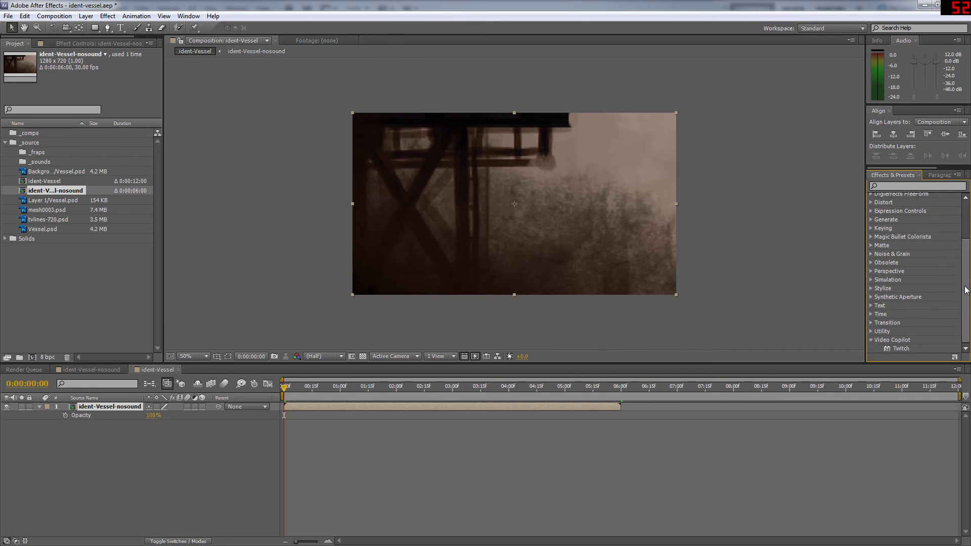
scroll(928, 210, up, 2)
click(871, 198)
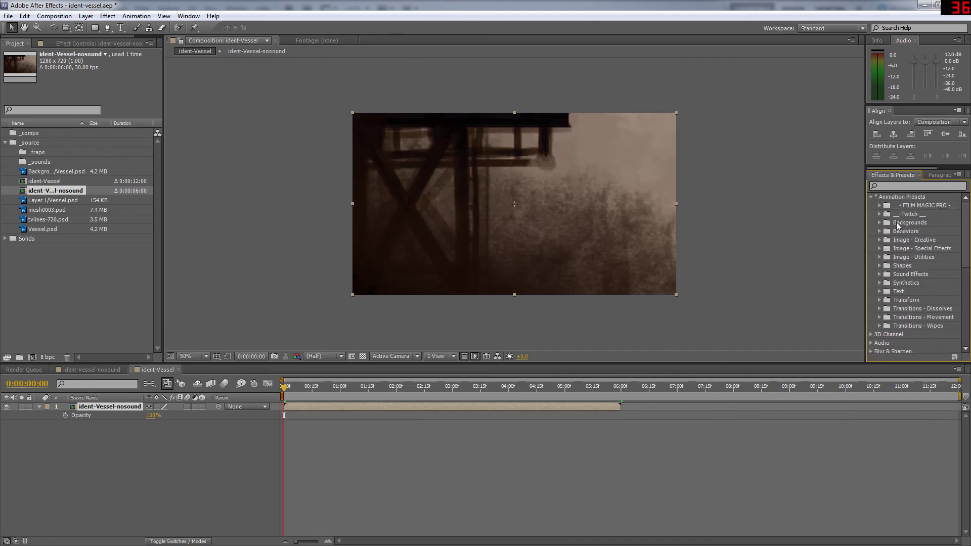
click(880, 206)
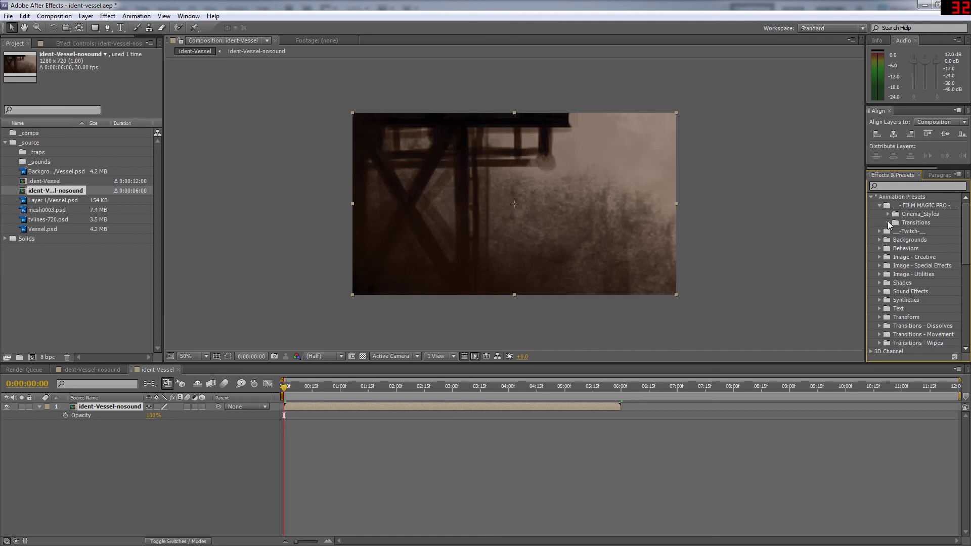
click(889, 223)
scroll(967, 230, down, 1)
scroll(967, 230, down, 1)
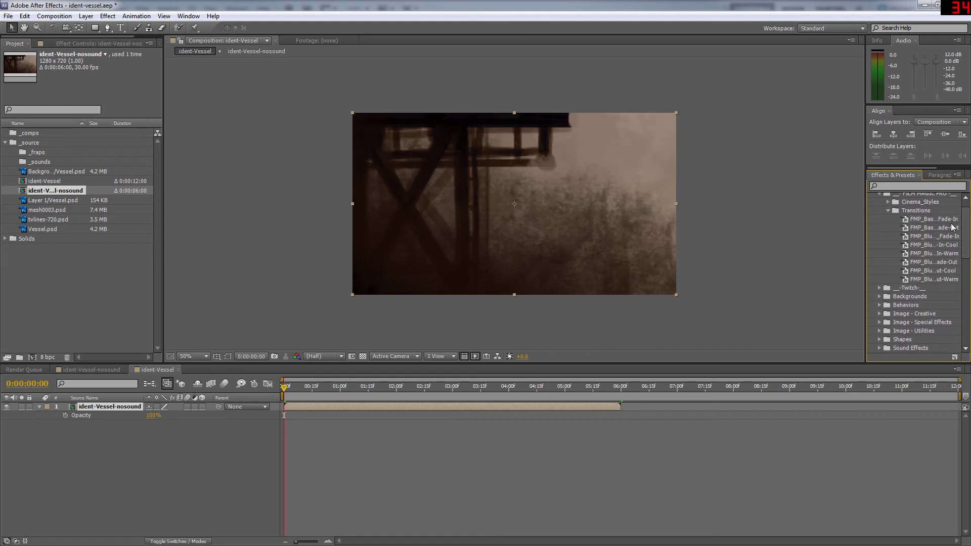
click(910, 220)
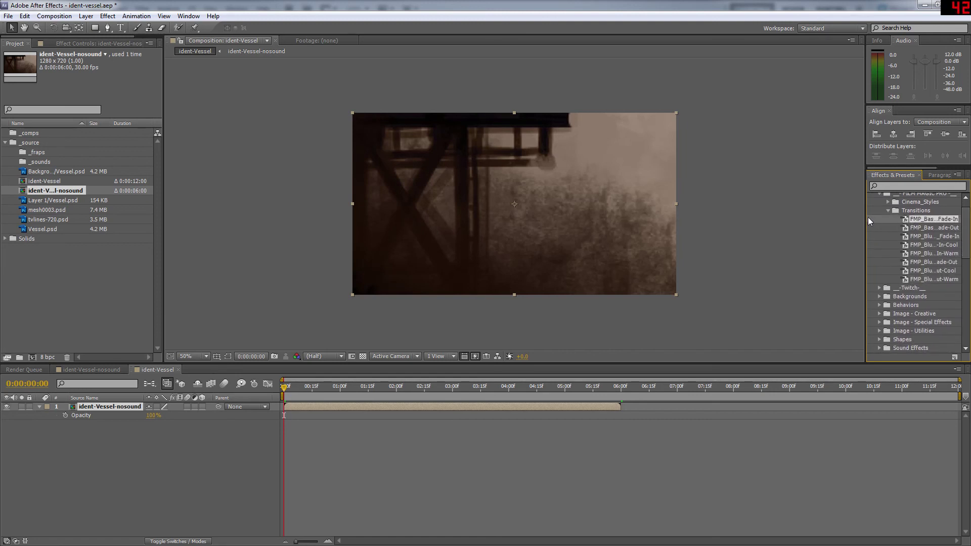
drag(866, 218, 824, 225)
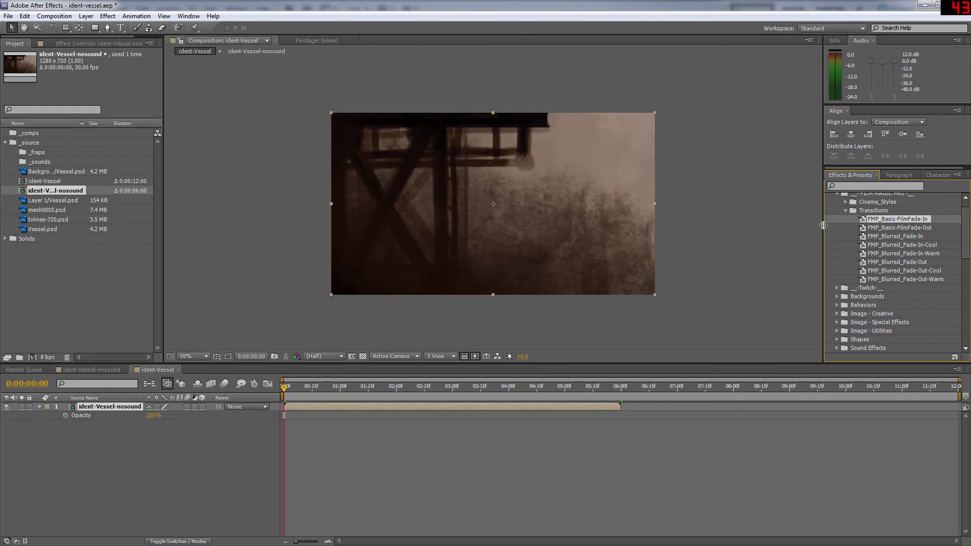
double_click(866, 222)
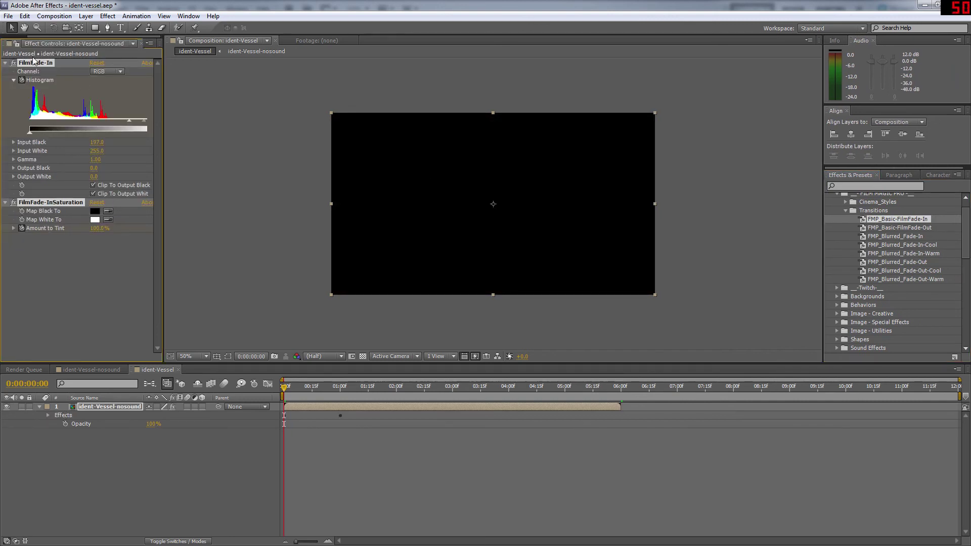
Preview the film fade-in from the start and check the end titles at about 4:29
mouse_move(288, 389)
mouse_down()
mouse_move(348, 387)
mouse_move(276, 389)
mouse_up()
key(KP_0)
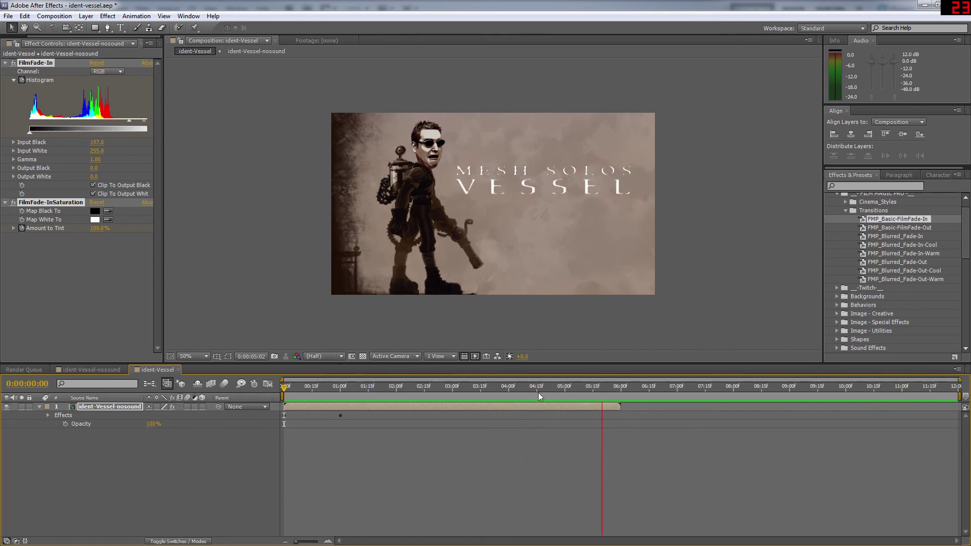
click(598, 387)
click(577, 390)
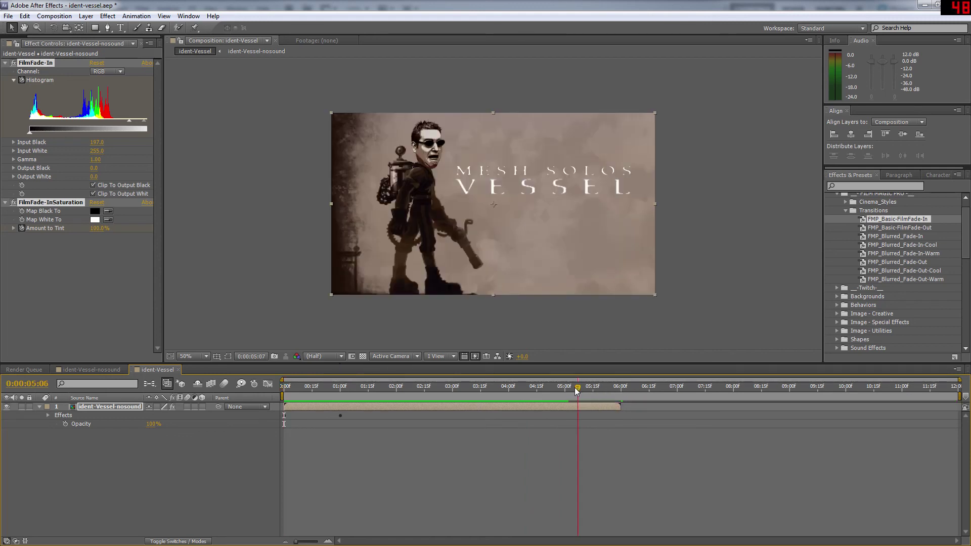
Set the ident-Vessel-nosound composition's duration to 8 seconds and extend all its layers to the new end
double_click(545, 407)
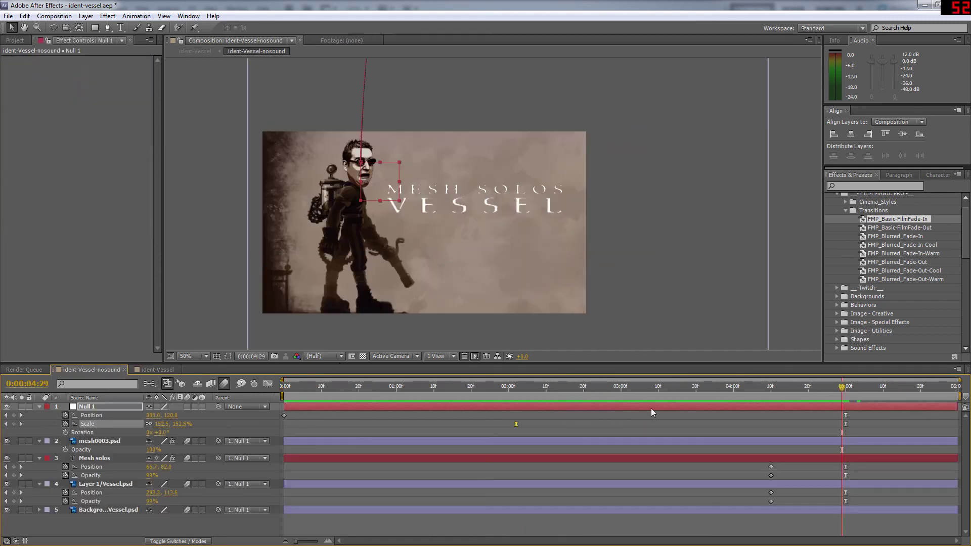
click(54, 16)
click(66, 42)
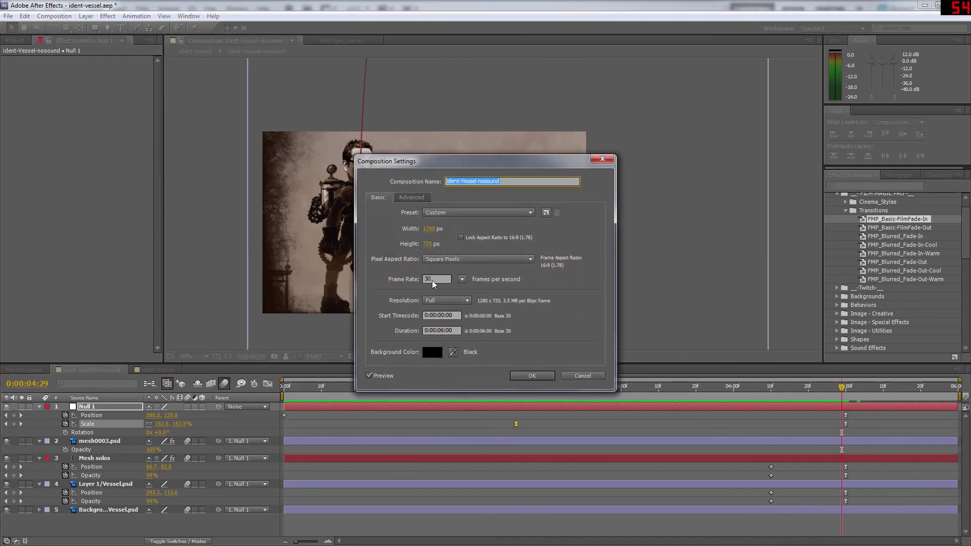
click(443, 330)
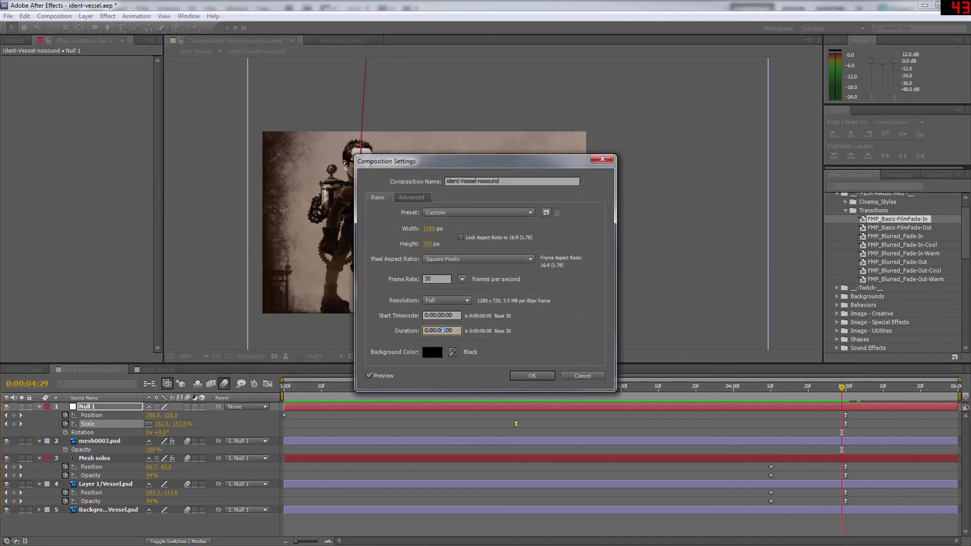
click(529, 375)
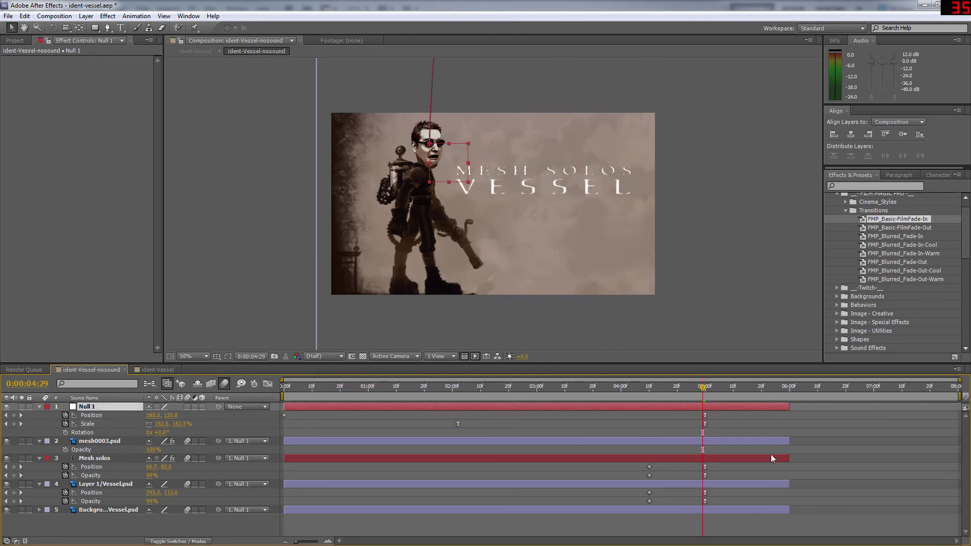
key(ctrl+a)
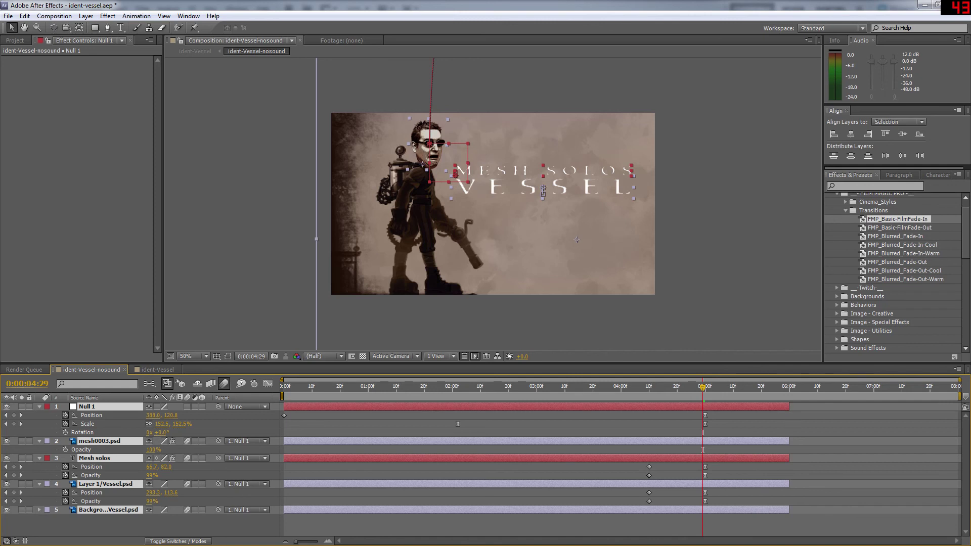
drag(789, 442, 958, 442)
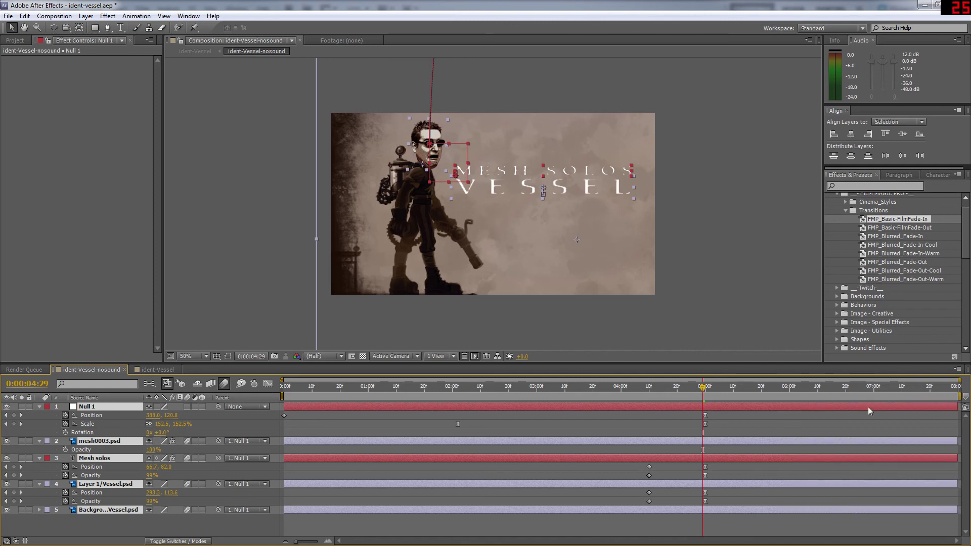
In the ident-Vessel composition, copy the FilmFade-In Histogram and FilmFade-InSaturation Amount to Tint keyframes and paste them at 5:01
click(153, 369)
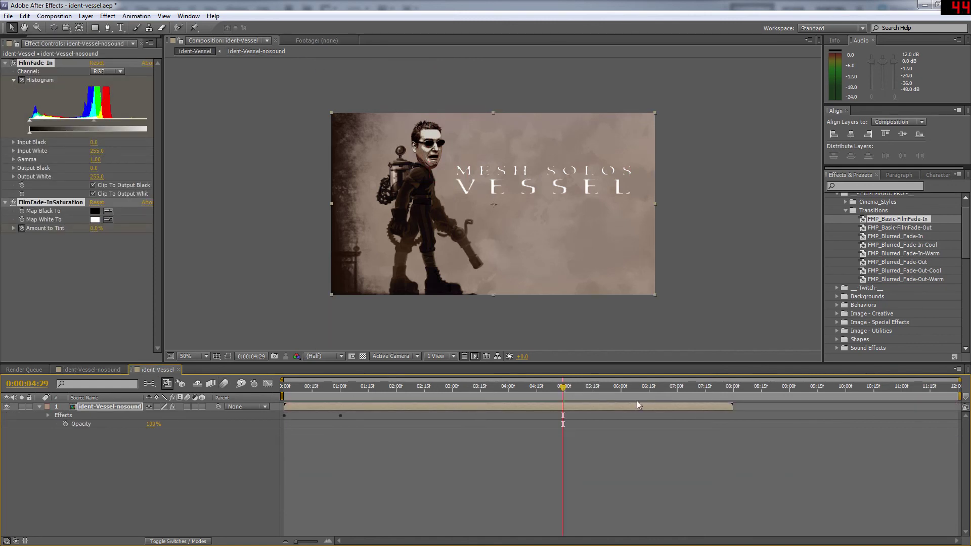
mouse_move(563, 387)
mouse_down()
mouse_move(618, 387)
mouse_move(480, 387)
mouse_move(603, 387)
mouse_move(567, 387)
mouse_up()
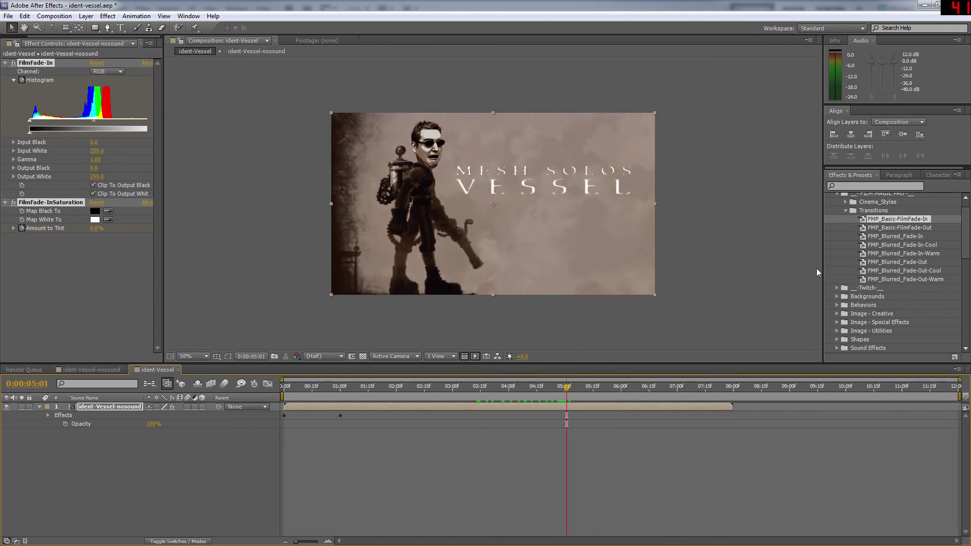
key(u)
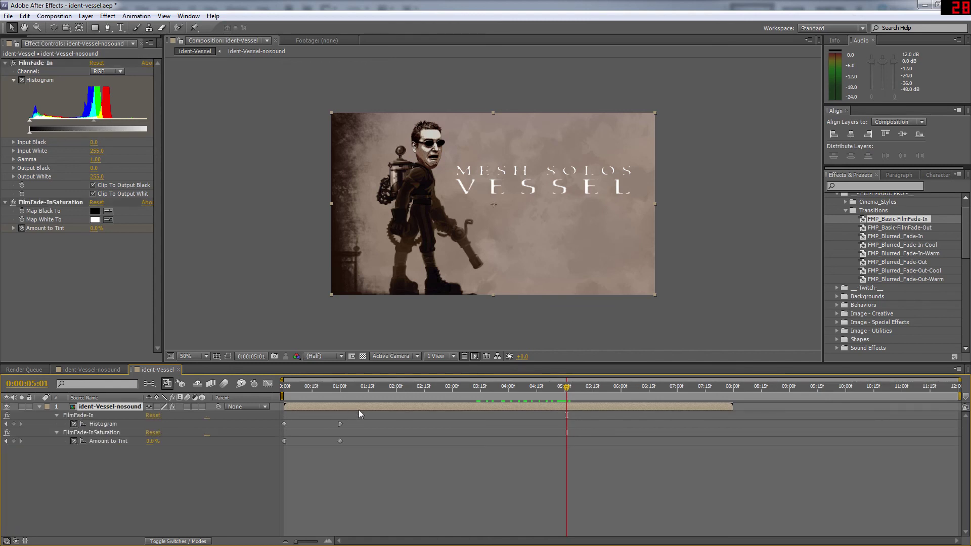
drag(361, 419, 281, 462)
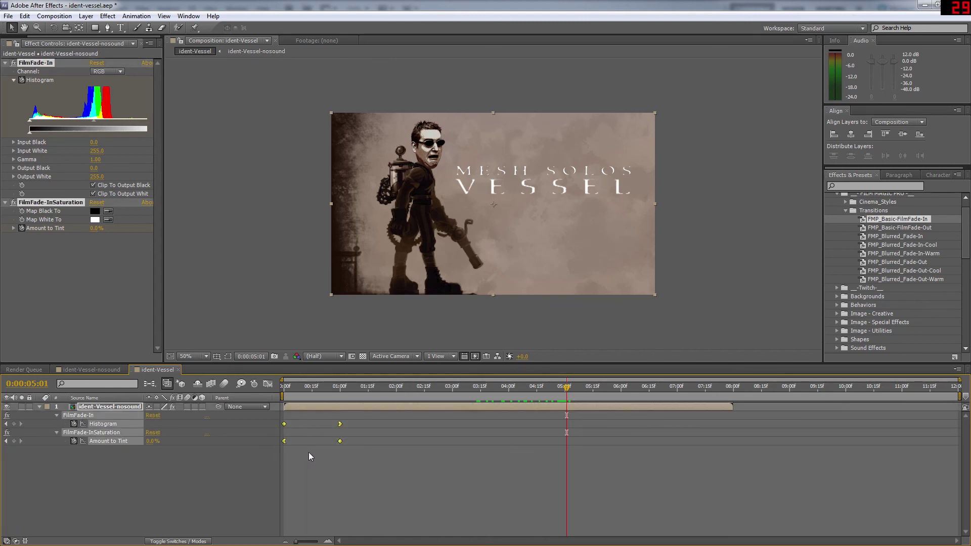
key(ctrl+v)
Time-reverse the pasted fade keyframes, shift them to start at about 5:13, and return to 0:00
right_click(567, 424)
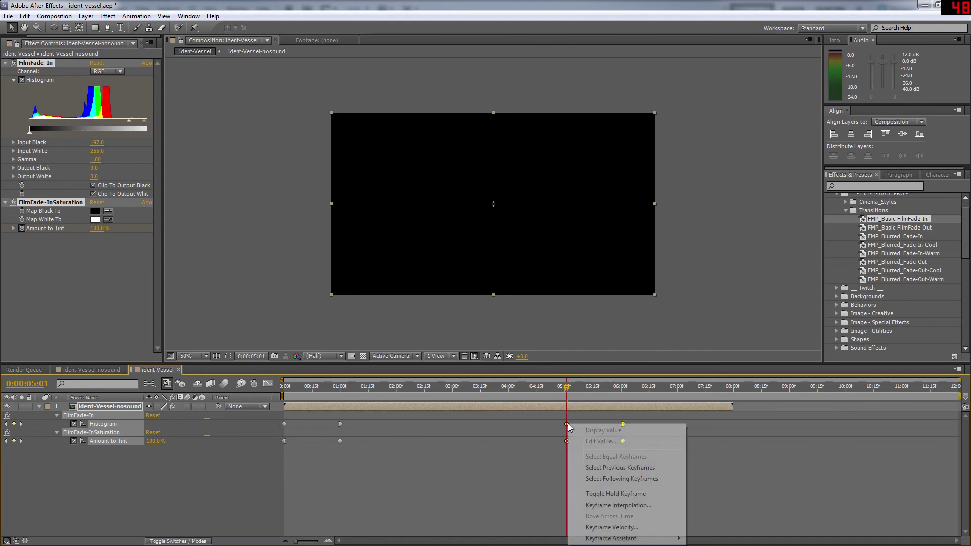
mouse_move(598, 539)
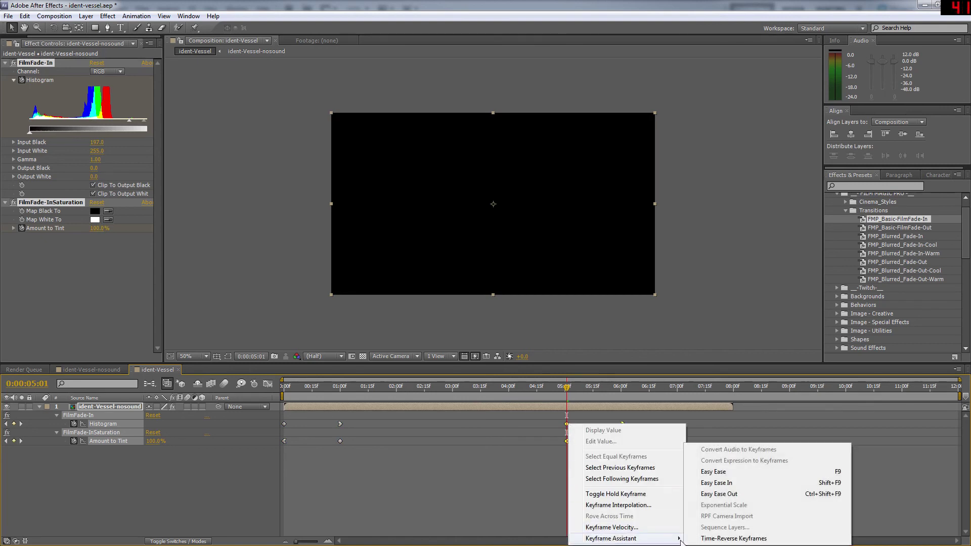
click(729, 541)
drag(622, 424, 646, 424)
drag(569, 389, 260, 385)
click(564, 414)
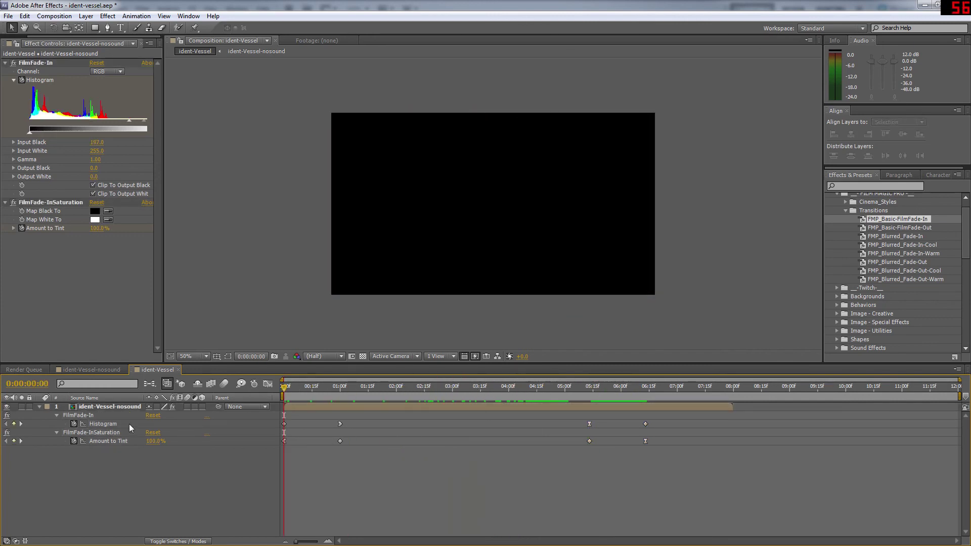
Dismiss the runtime error dialog and close the crashed VLC media player
click(91, 407)
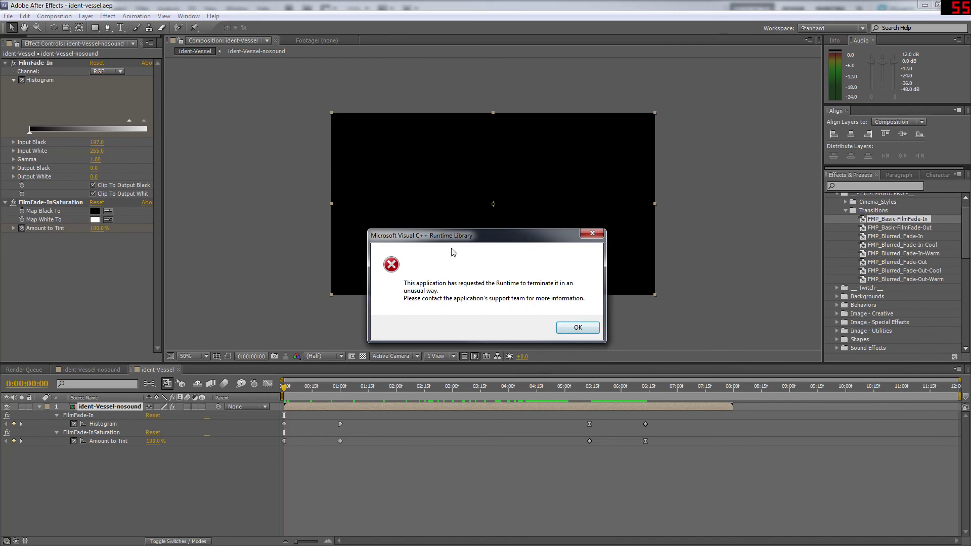
click(576, 327)
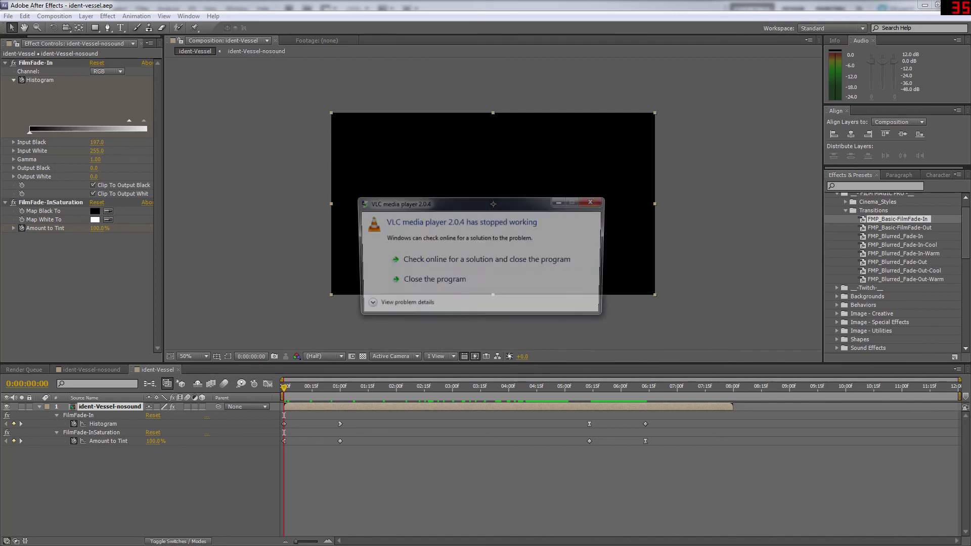
click(449, 280)
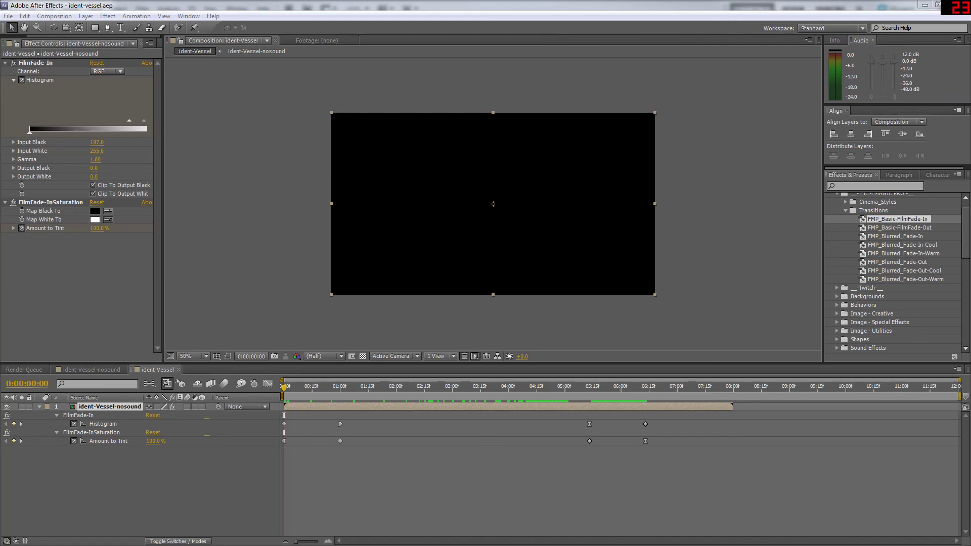
Import Alone.wav, vessel-music1.avi and vessel-music2.avi into the project's _sounds folder
drag(970, 219, 42, 163)
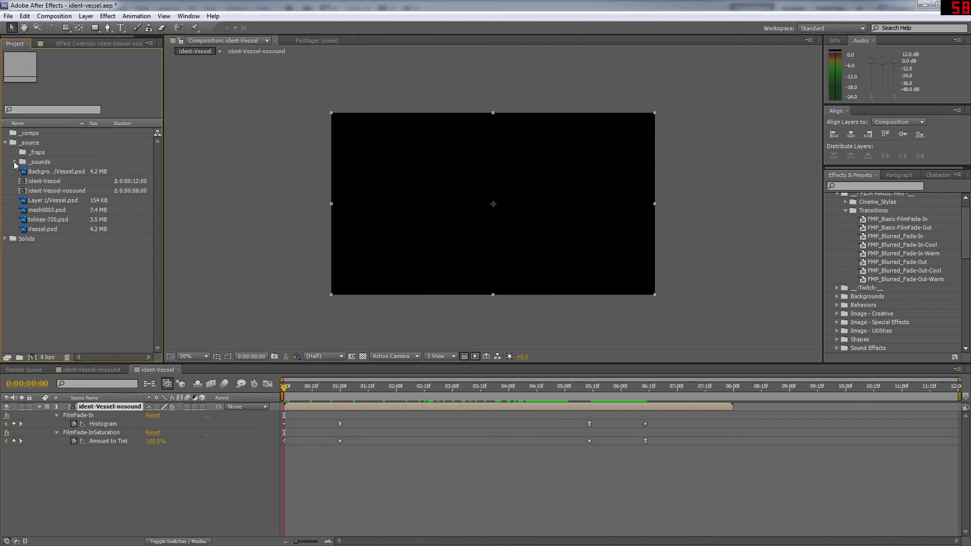
click(14, 163)
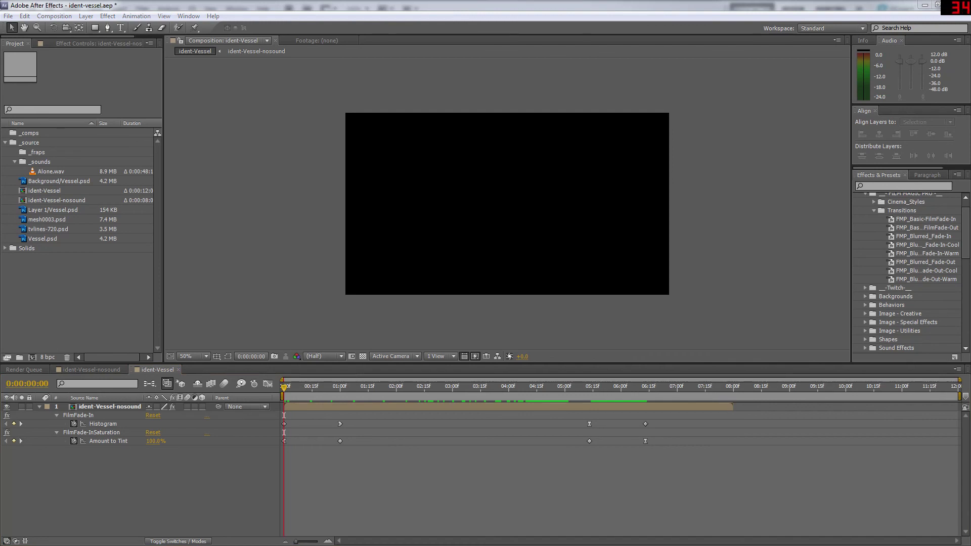
drag(474, 173, 46, 162)
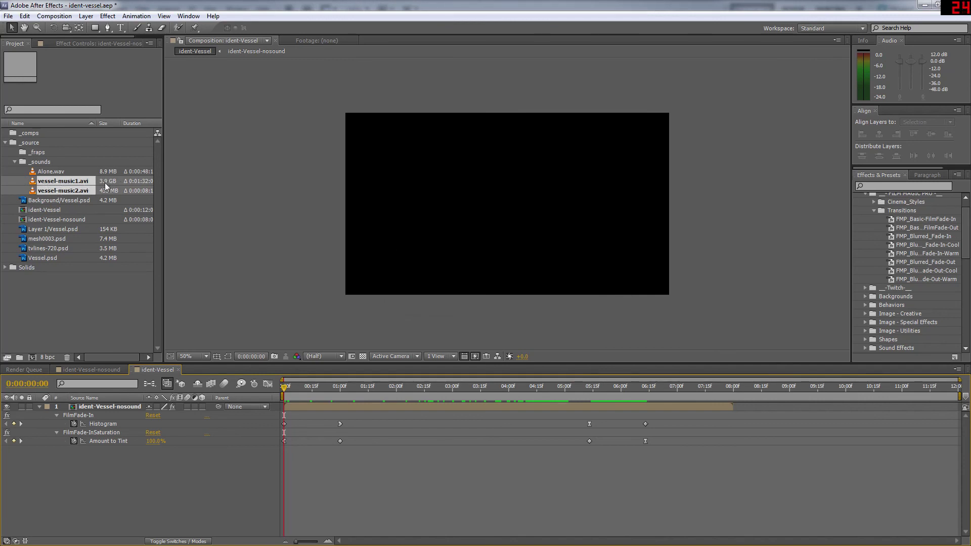
Add vessel-music1.avi to the ident-Vessel composition and place it beneath the ident-Vessel-nosound layer
click(66, 191)
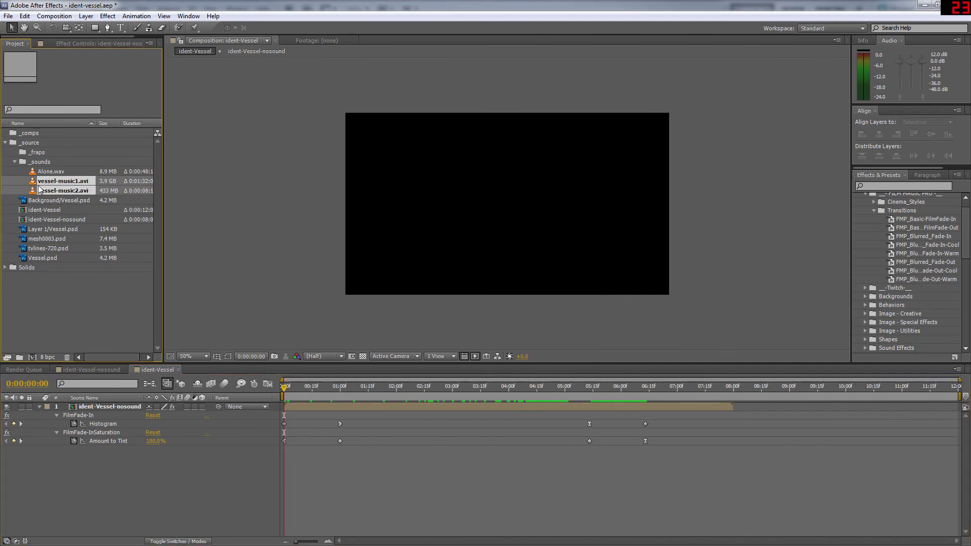
click(56, 192)
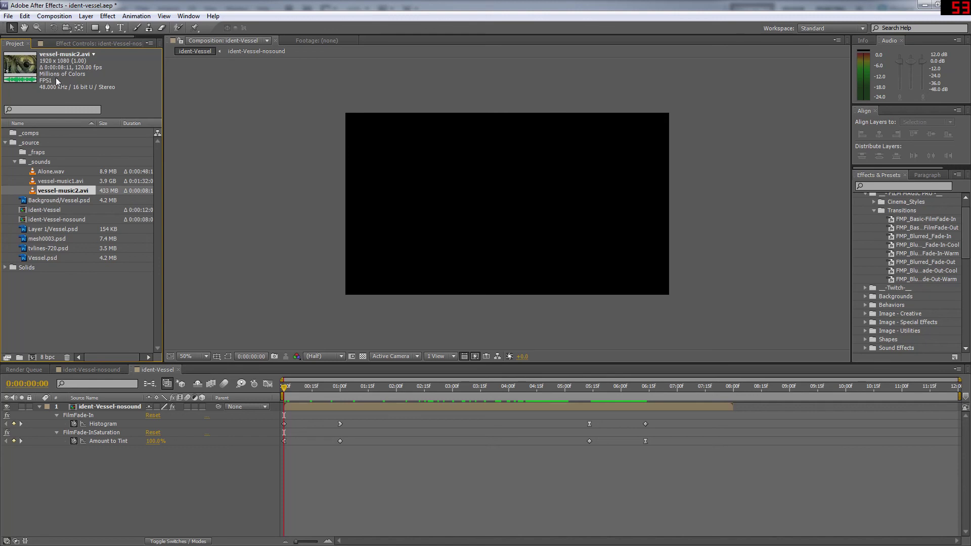
click(50, 183)
click(54, 190)
click(56, 181)
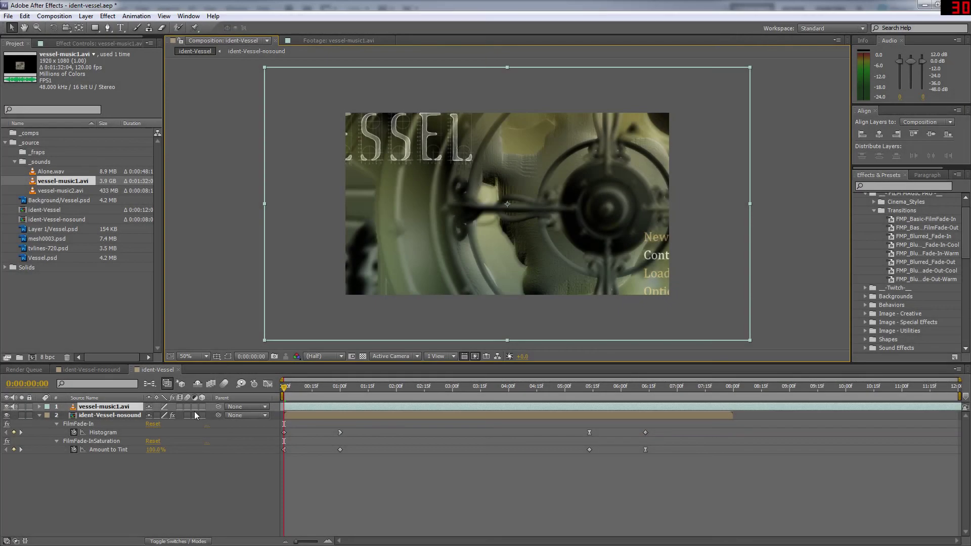
drag(93, 409, 88, 460)
Check the frame at 3:13 and display the audio waveform of the vessel-music1.avi layer
drag(310, 392, 500, 394)
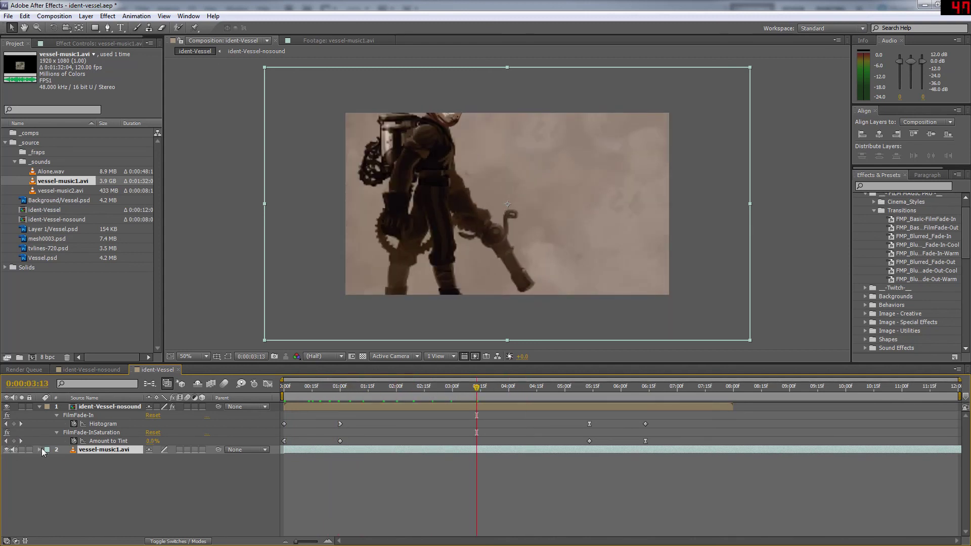
key(l)
key(l)
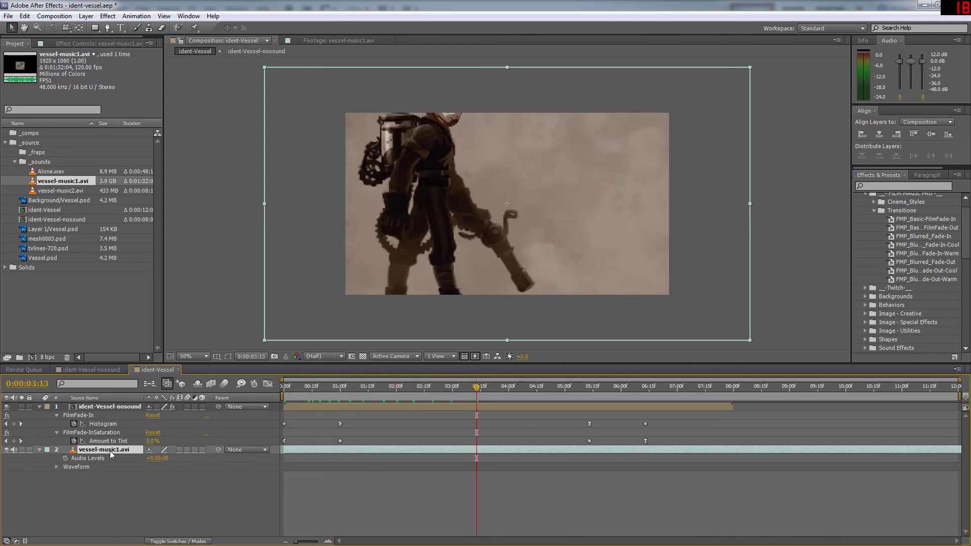
key(l)
key(l)
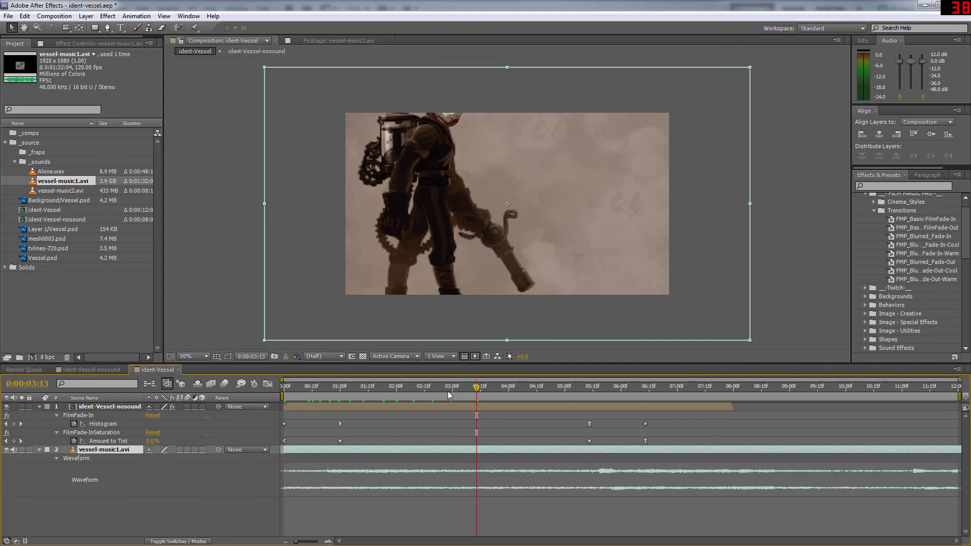
Hide the vessel-music1.avi layer's picture and preview the ident with its music from the start
drag(423, 387, 283, 392)
click(284, 394)
key(space)
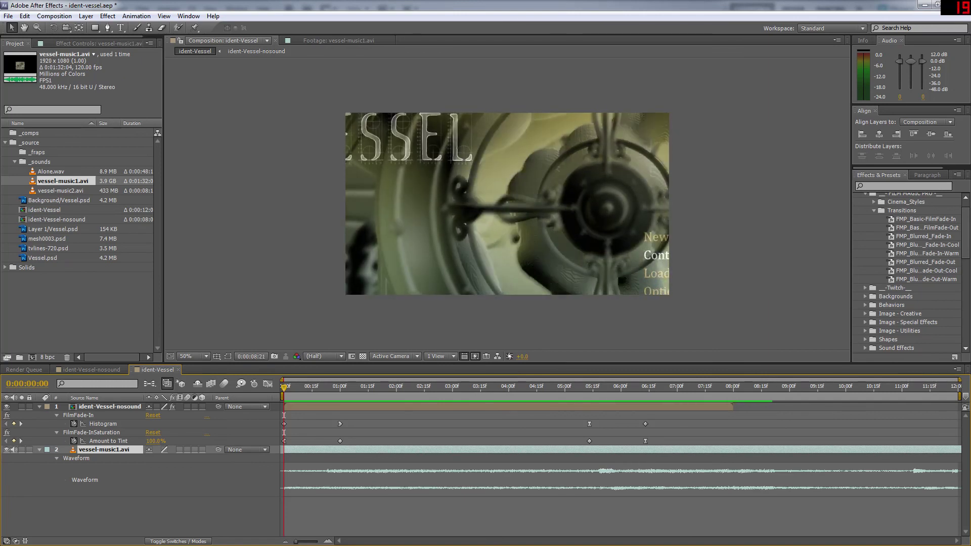
key(space)
key(space)
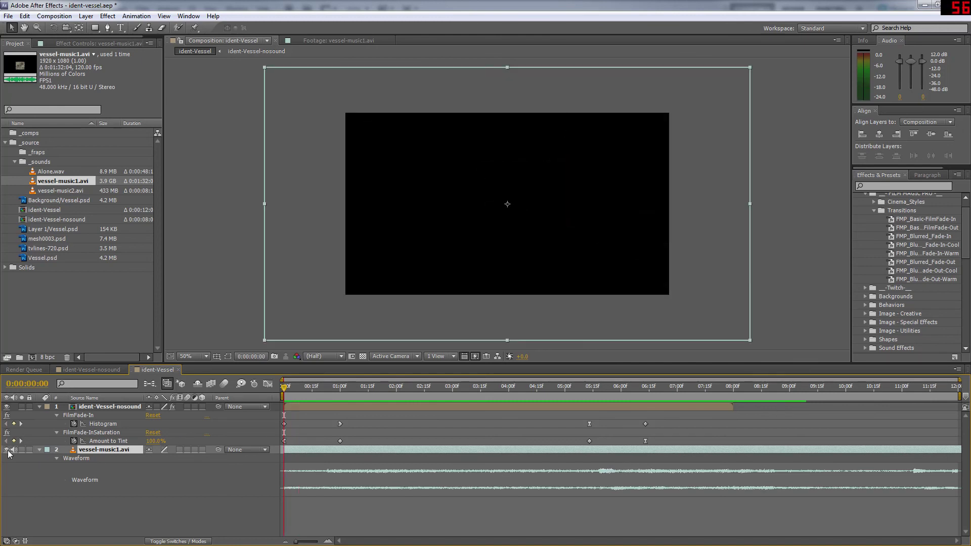
key(space)
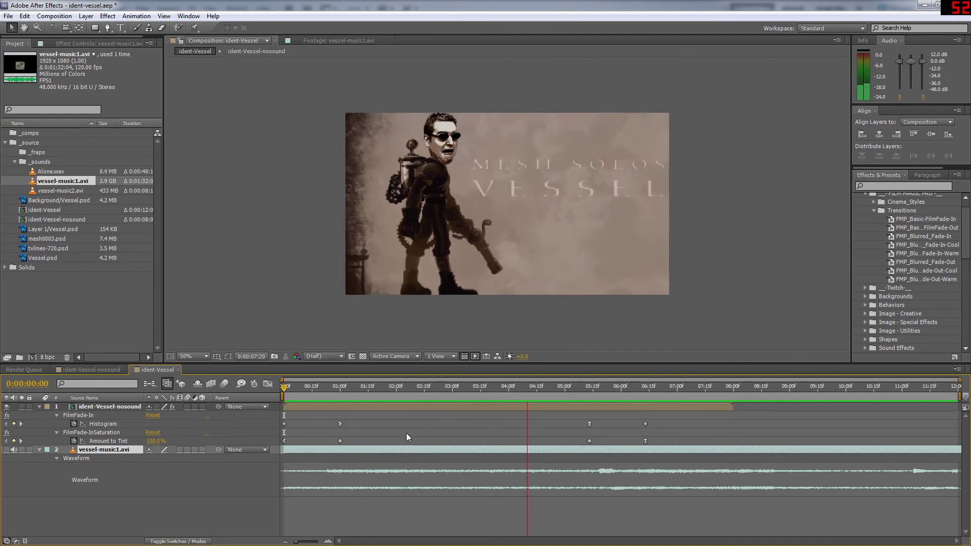
key(space)
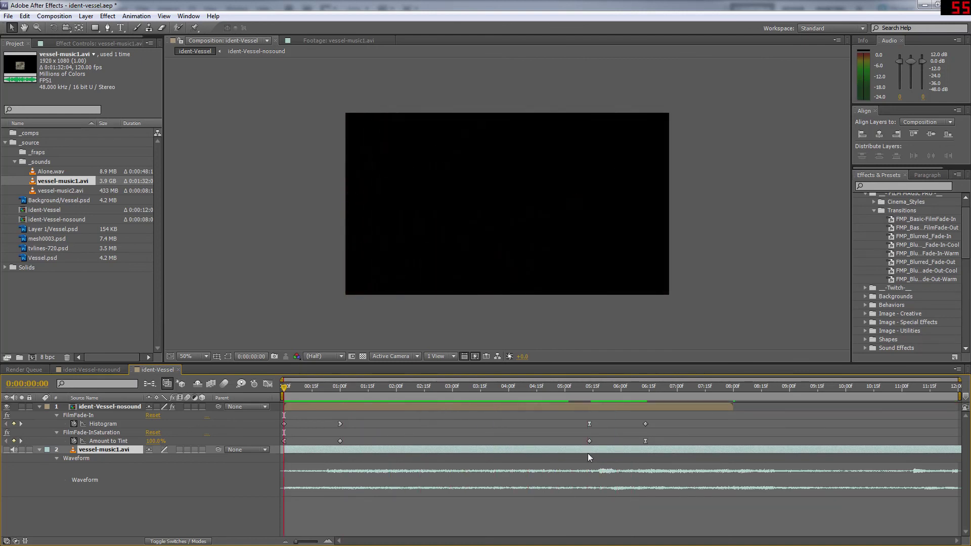
Slide the vessel-music1.avi layer earlier so its waveform peak meets the titles at about 4:15, and preview from the start
drag(593, 387, 533, 392)
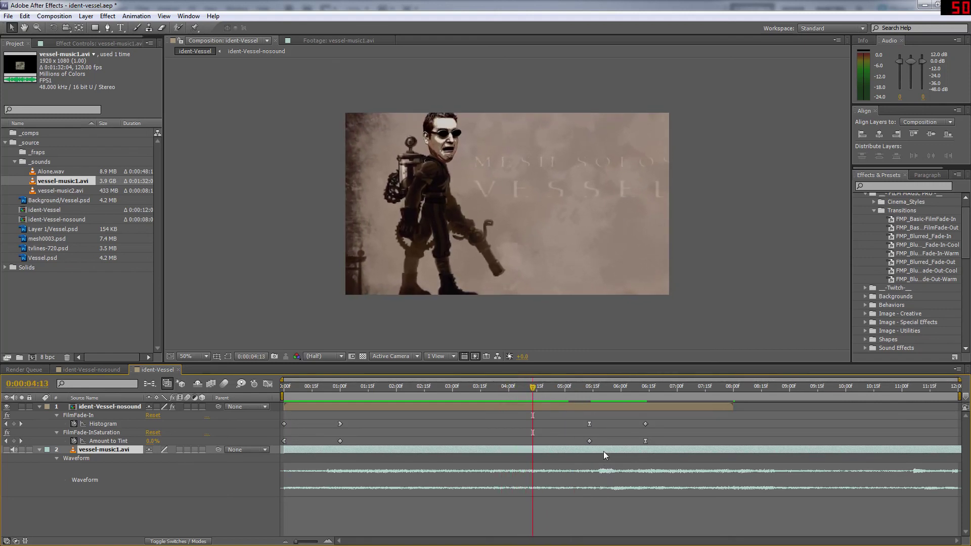
drag(605, 451, 549, 451)
drag(533, 389, 282, 389)
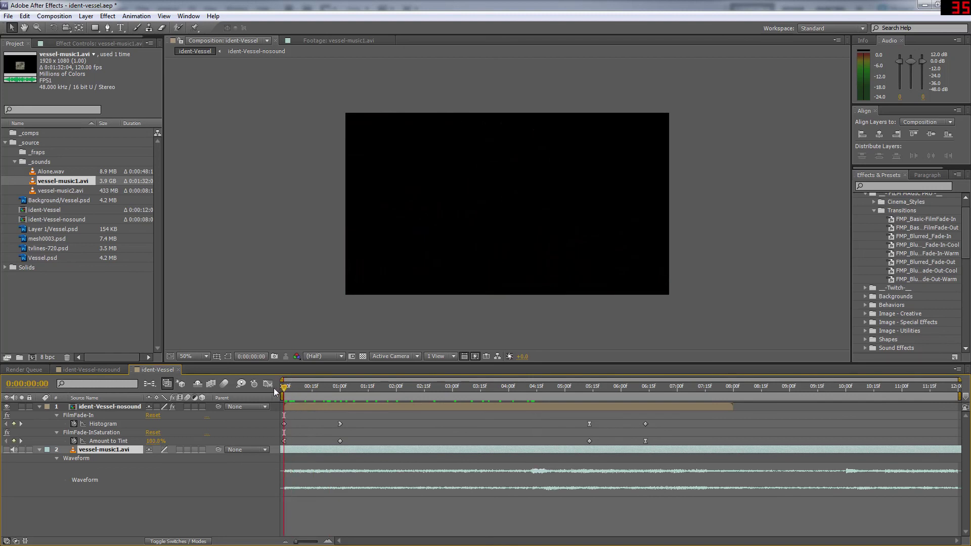
key(KP_0)
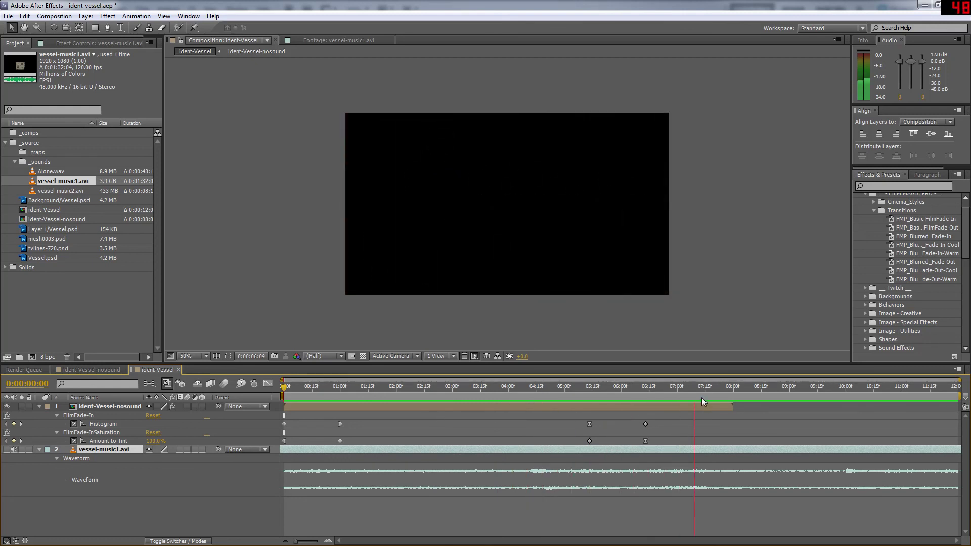
Fade the music out with Audio Levels keyframes from 0 dB at 6:16 to -48 dB at about 8:15
click(651, 392)
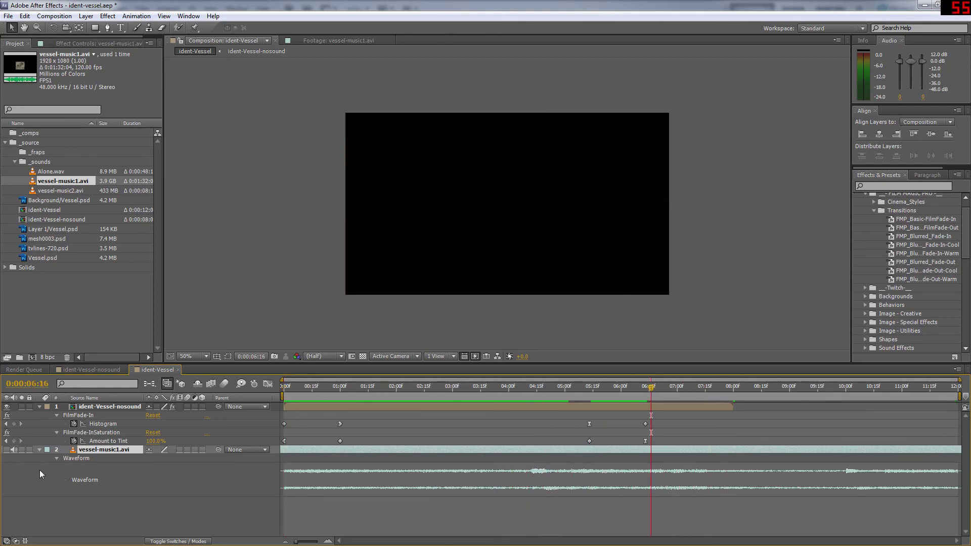
key(l)
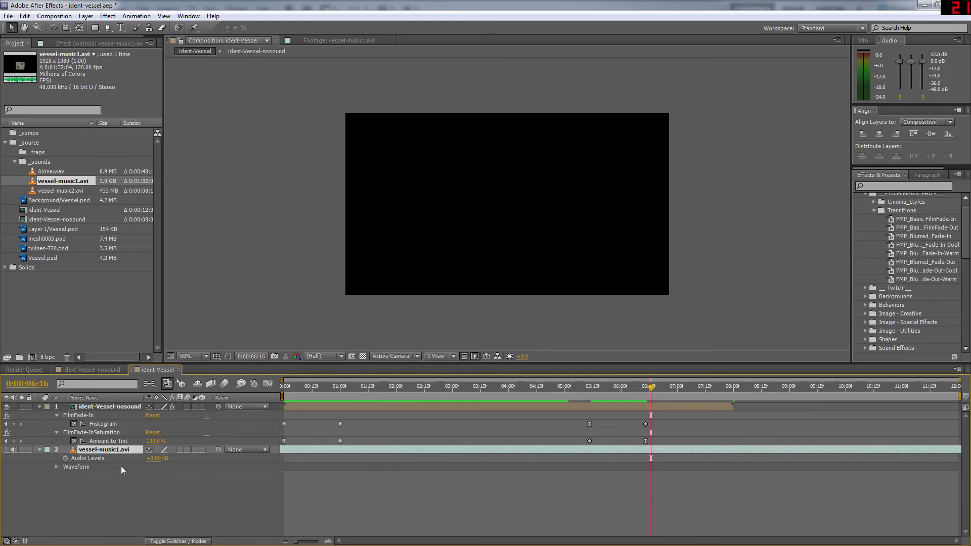
click(66, 459)
click(57, 467)
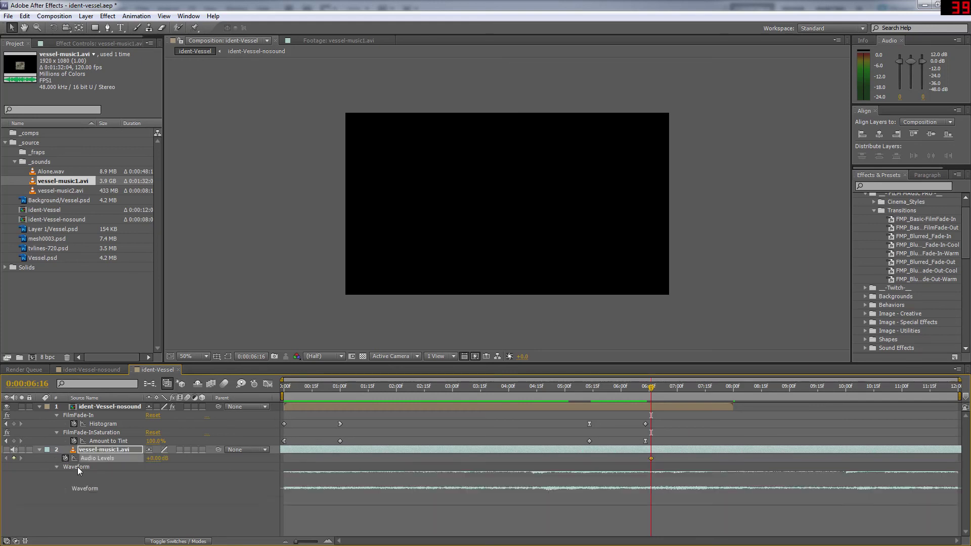
drag(673, 386, 763, 392)
drag(158, 459, 132, 463)
Fade the music in with Audio Levels keyframes from -48 dB at 0:00 to 0 dB at about 1:10
drag(554, 395, 239, 399)
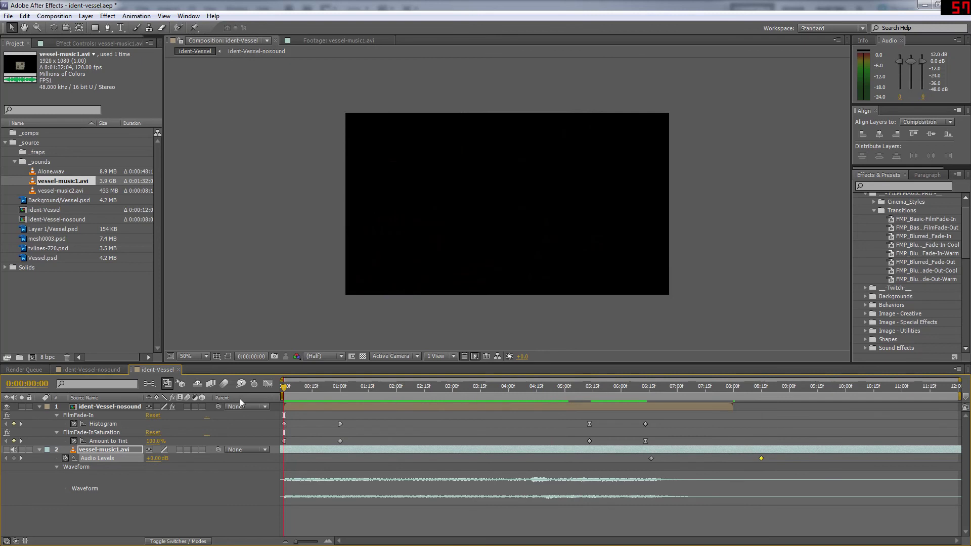
click(14, 459)
key(ctrl+v)
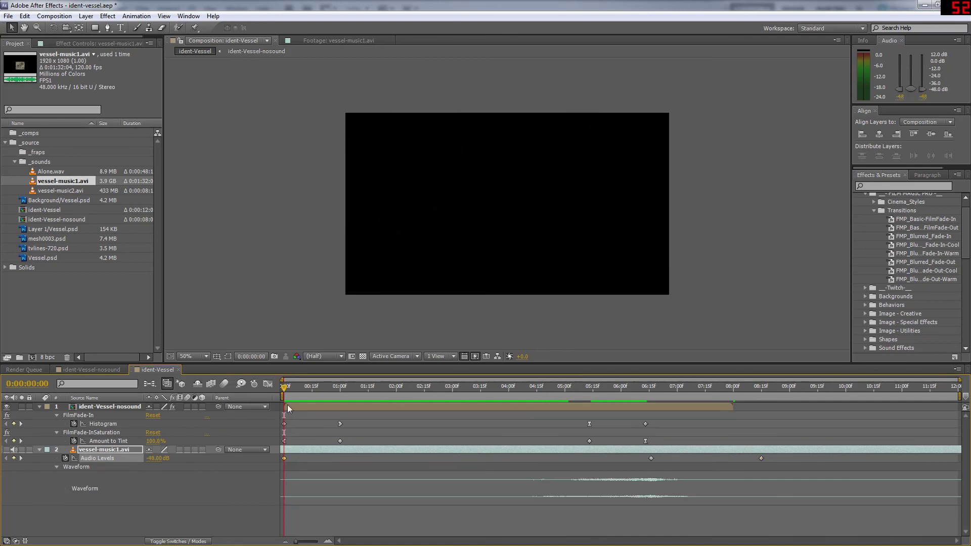
drag(287, 390, 318, 391)
text(0)
key(Return)
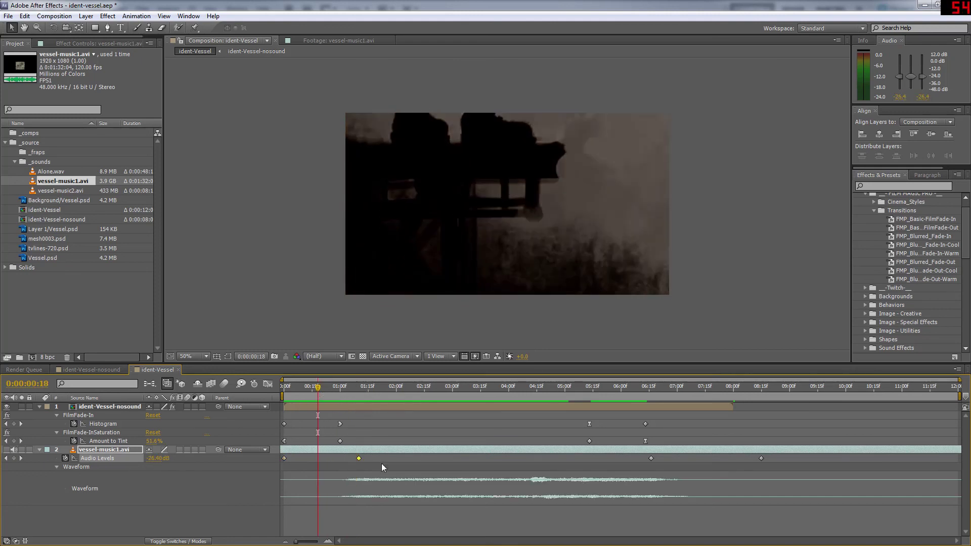
Apply Easy Ease to all four Audio Levels keyframes of the vessel-music1.avi layer
right_click(359, 458)
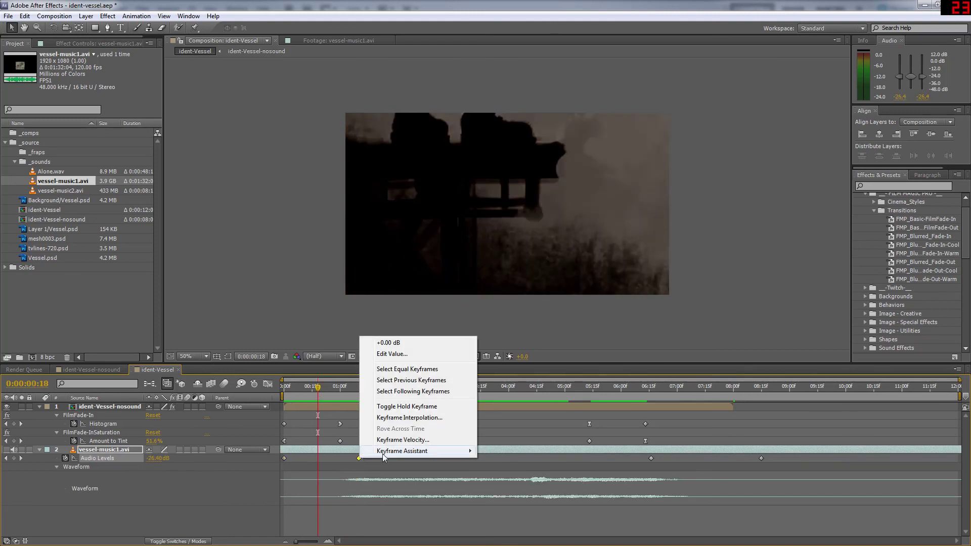
mouse_move(415, 452)
click(515, 386)
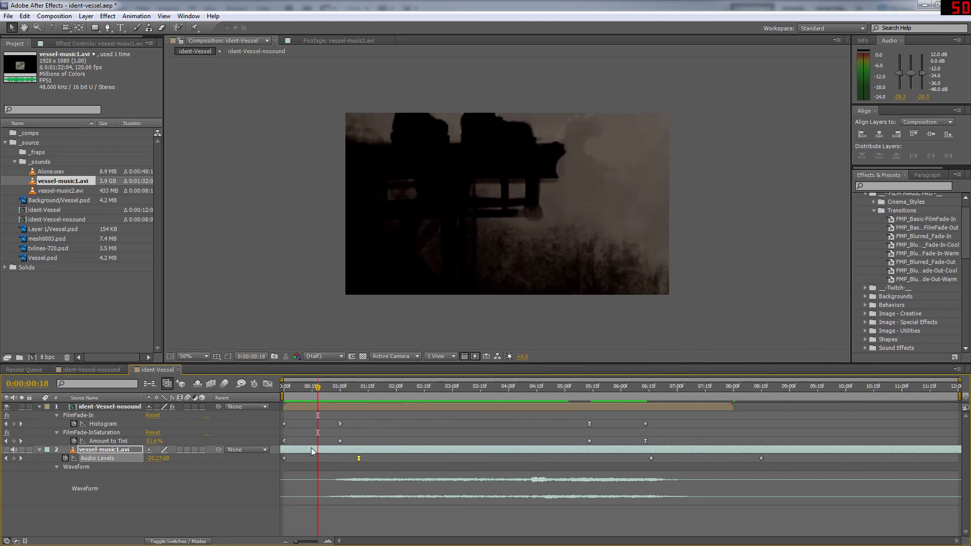
right_click(284, 458)
mouse_move(364, 452)
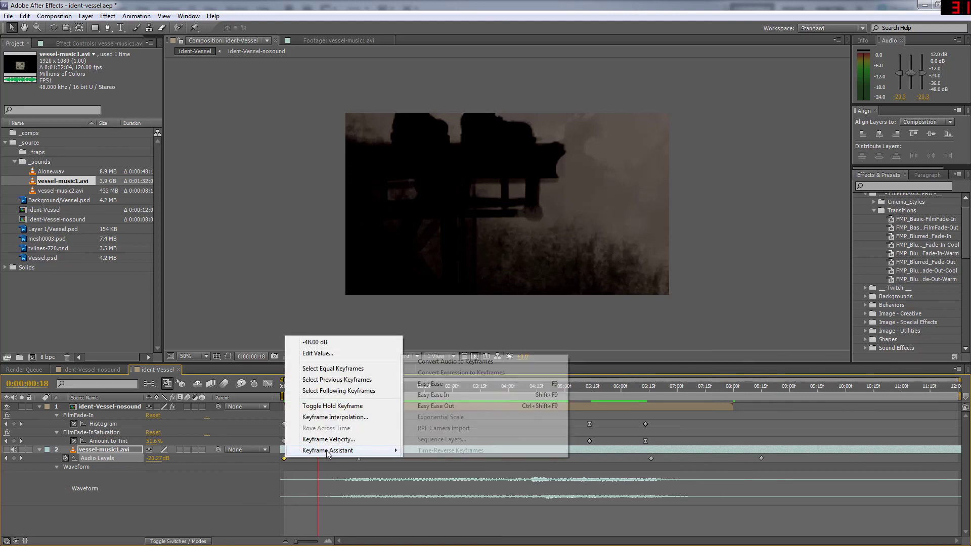
click(435, 384)
right_click(651, 458)
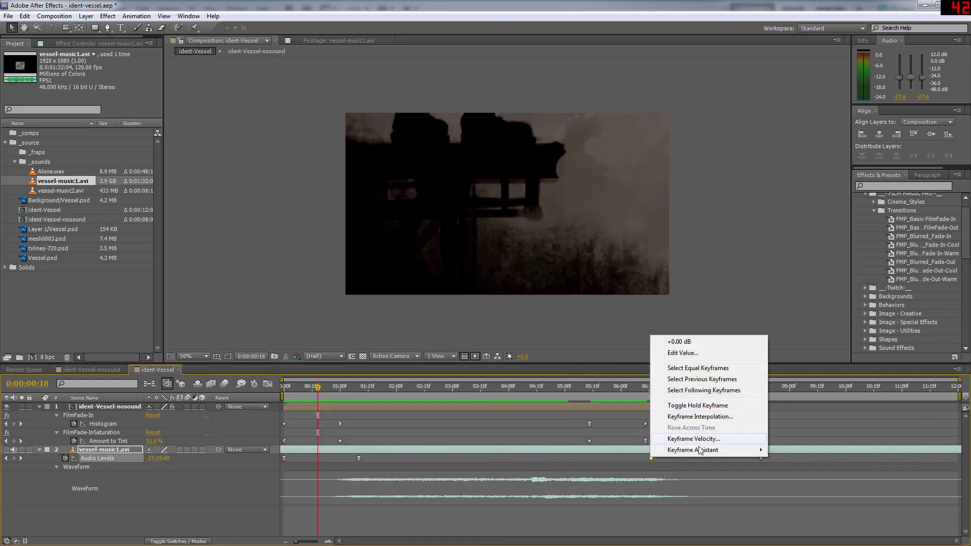
mouse_move(713, 450)
click(796, 472)
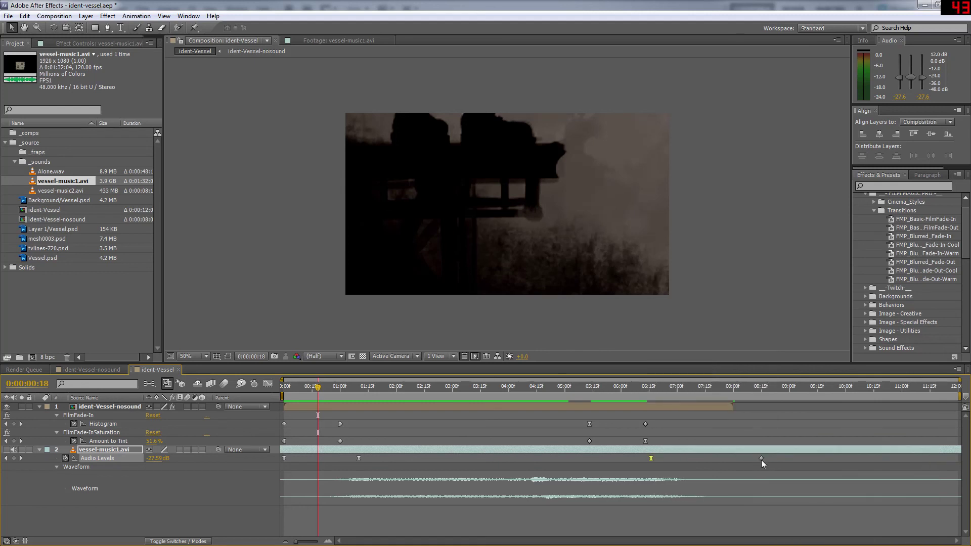
right_click(761, 460)
mouse_move(802, 453)
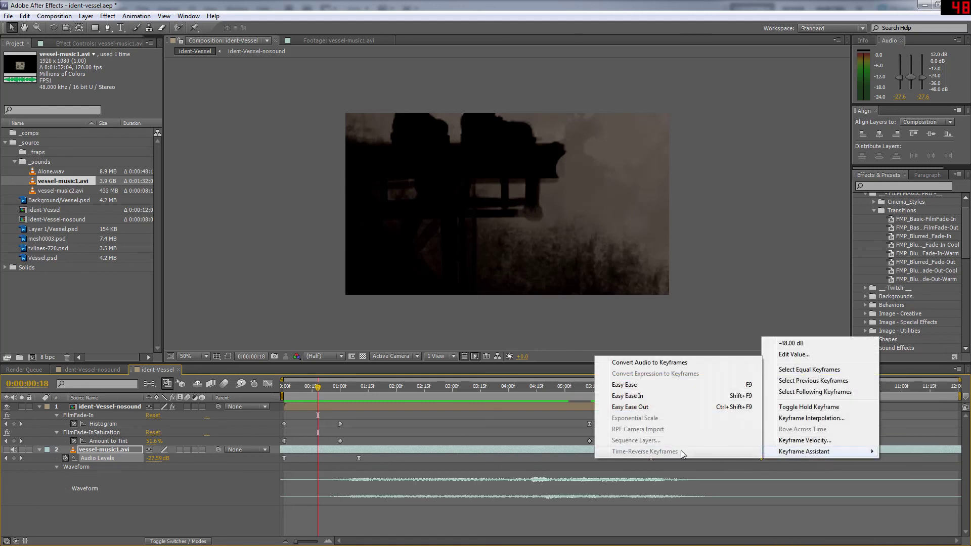
click(634, 385)
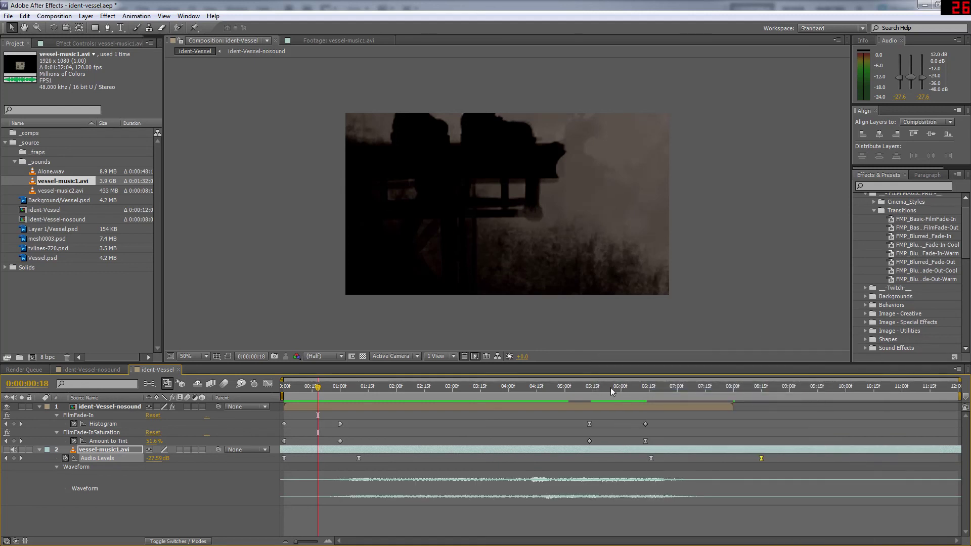
Preview the eased music fades, move the fade-in's 0 dB Audio Levels keyframe to about 1:18, and save the project
key(Home)
key(KP_0)
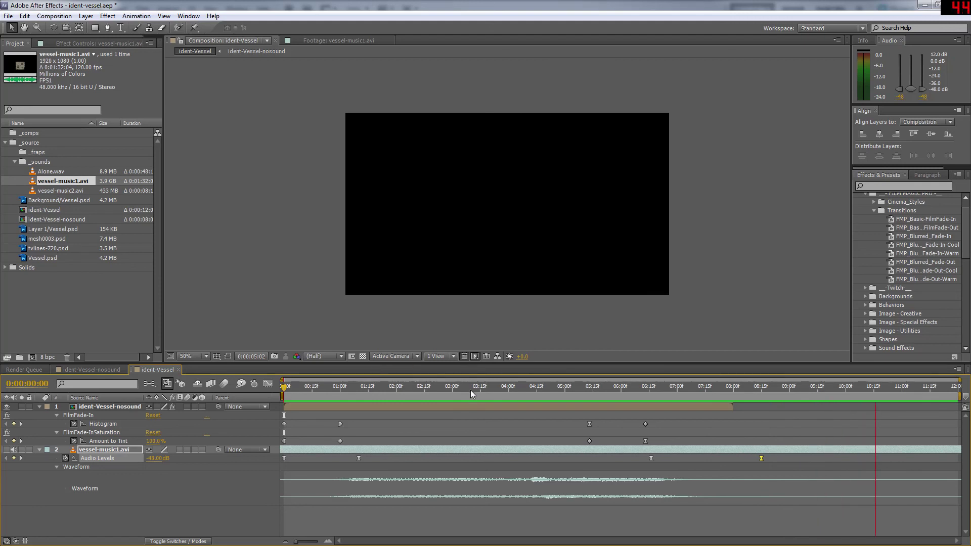
key(space)
drag(336, 389, 268, 391)
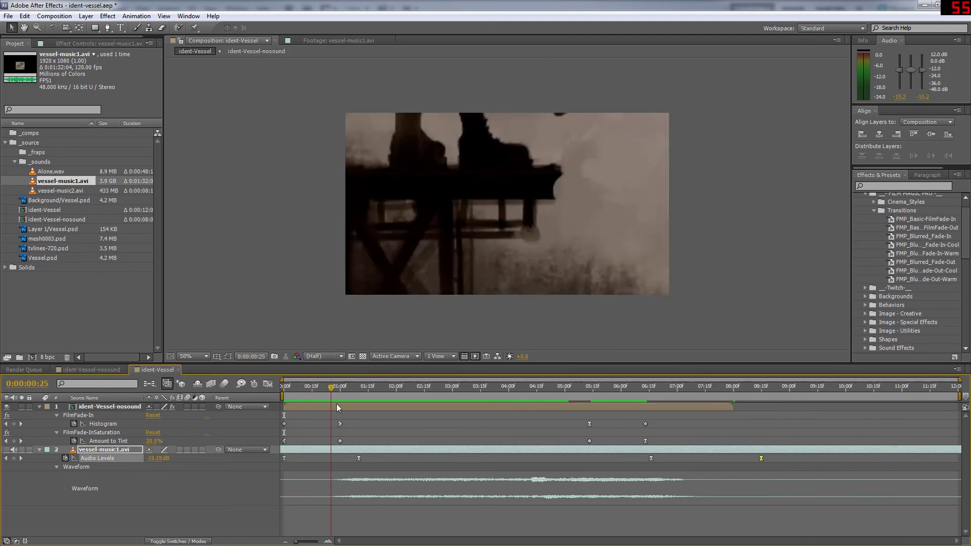
drag(360, 458, 374, 459)
mouse_move(315, 388)
mouse_down()
mouse_move(288, 387)
mouse_move(605, 387)
mouse_move(309, 393)
mouse_up()
drag(293, 388, 272, 387)
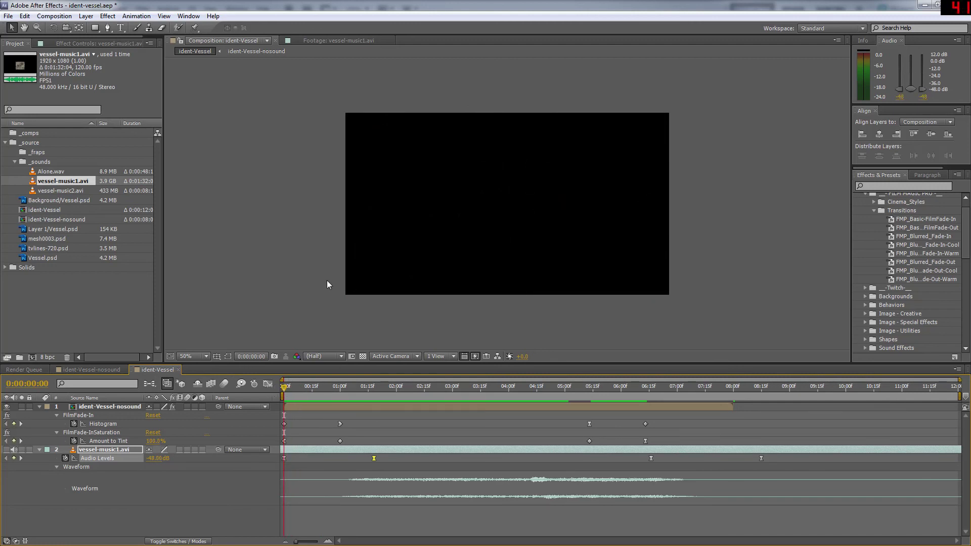
key(ctrl+s)
Set the work area of ident-Vessel to end at about 9:00 and trim the composition to it
drag(324, 388, 503, 392)
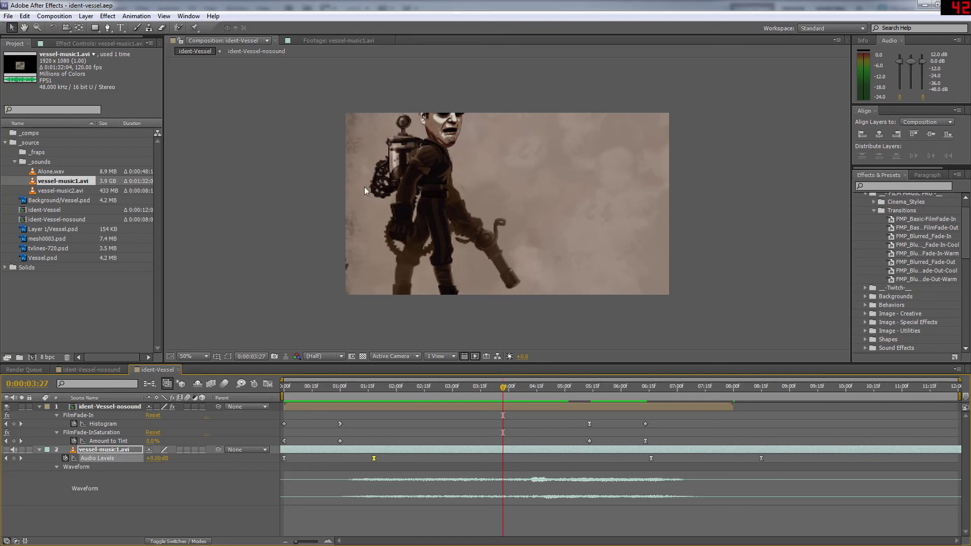
drag(524, 389, 578, 398)
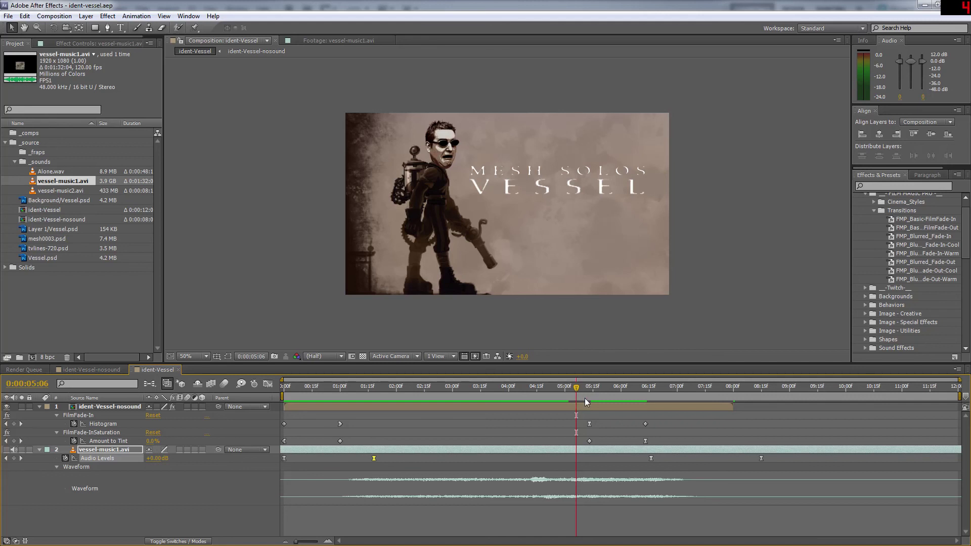
drag(579, 387, 546, 387)
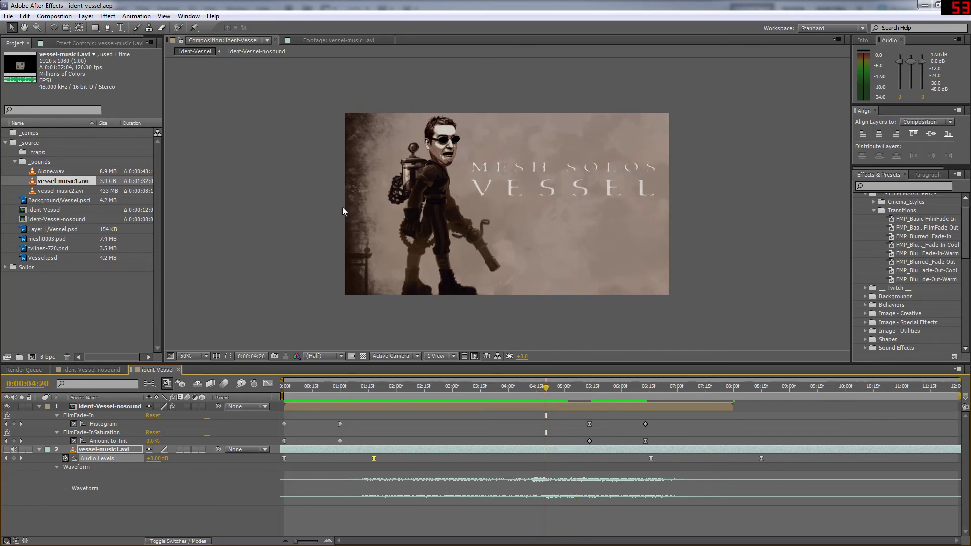
click(734, 387)
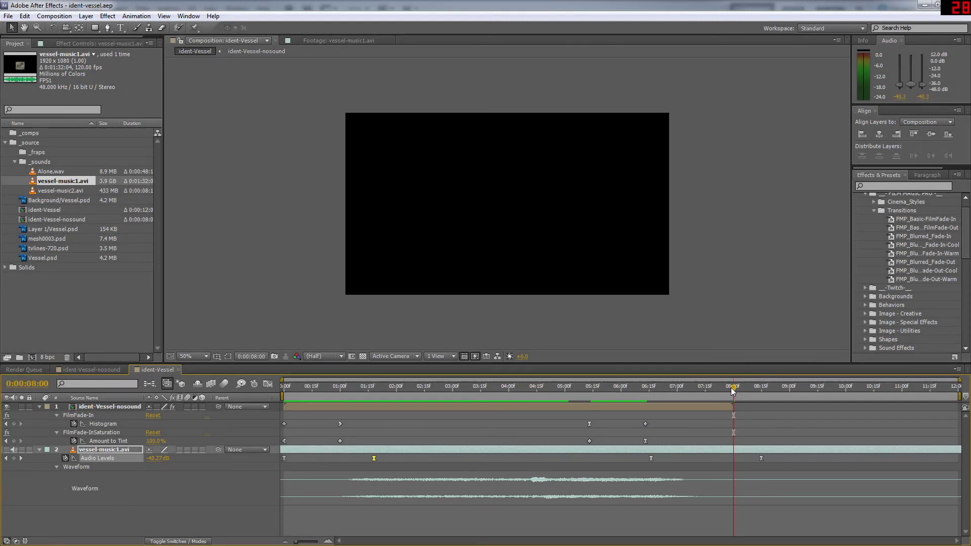
key(n)
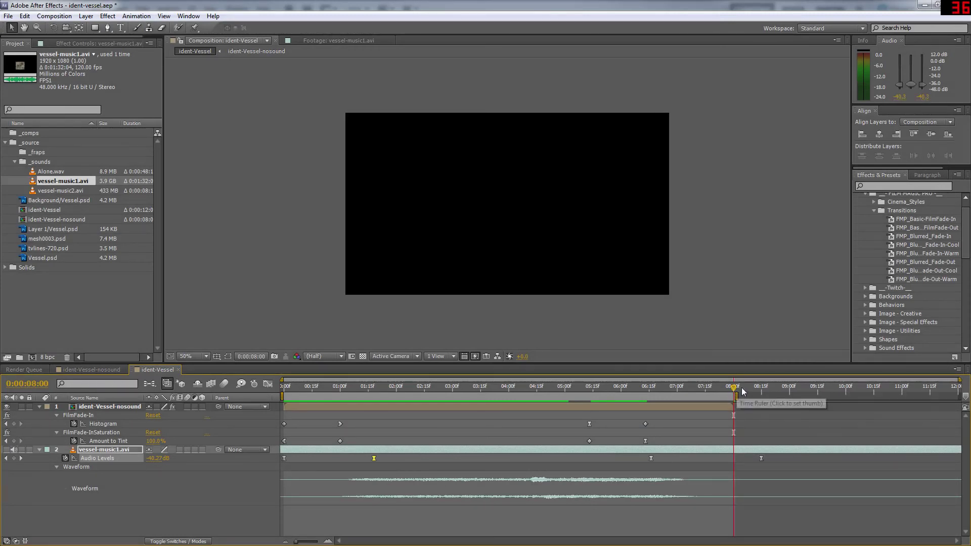
drag(736, 388, 791, 396)
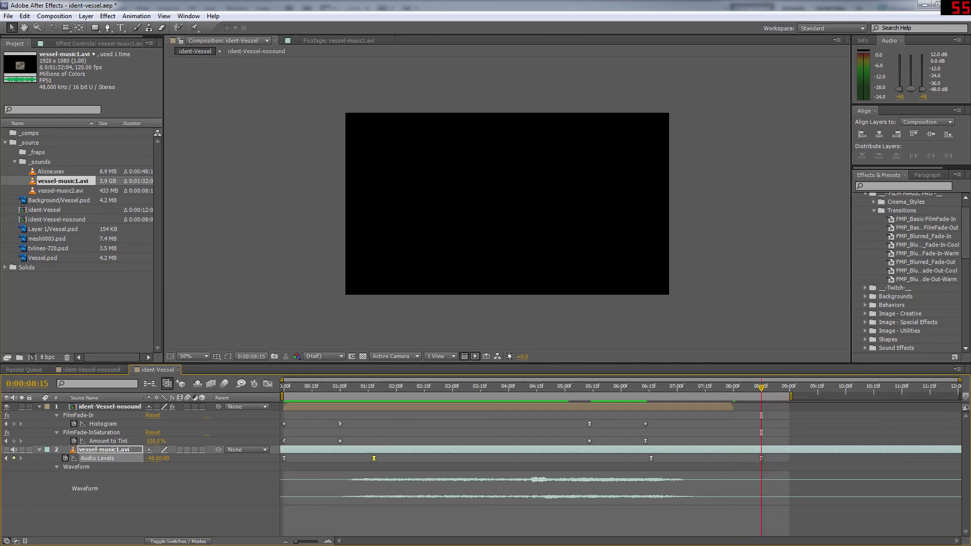
right_click(795, 402)
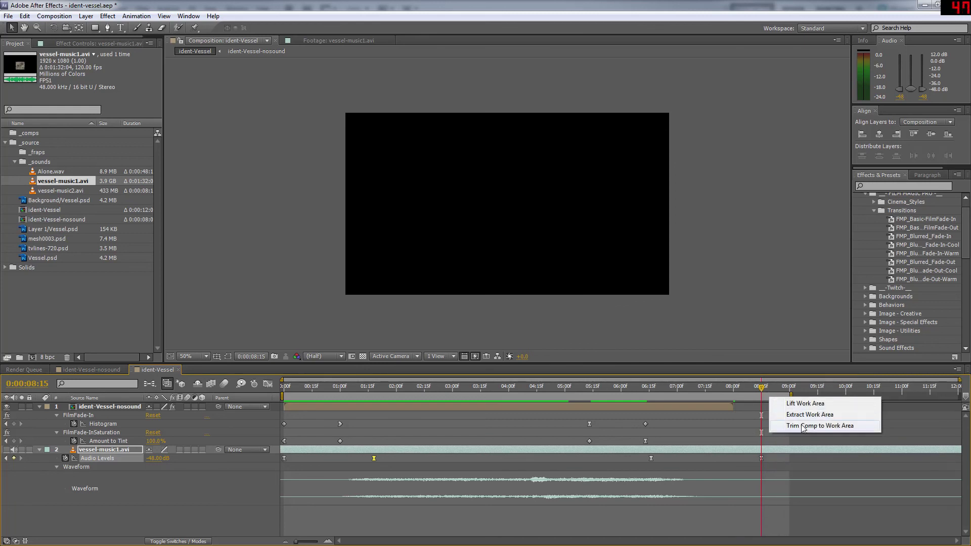
click(800, 428)
drag(934, 390, 963, 393)
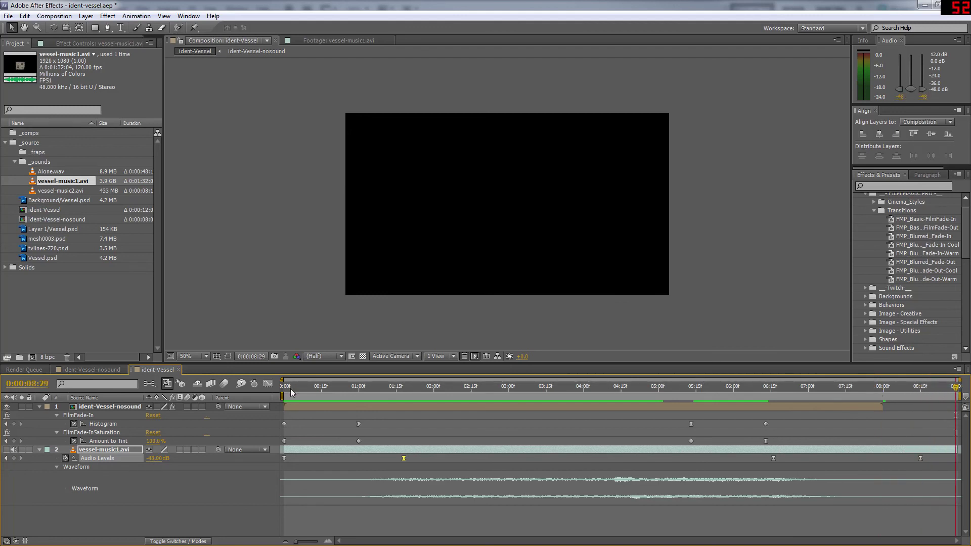
Check the opening fade of the trimmed ident, stop its preview, and save the project
click(281, 391)
drag(281, 390, 322, 391)
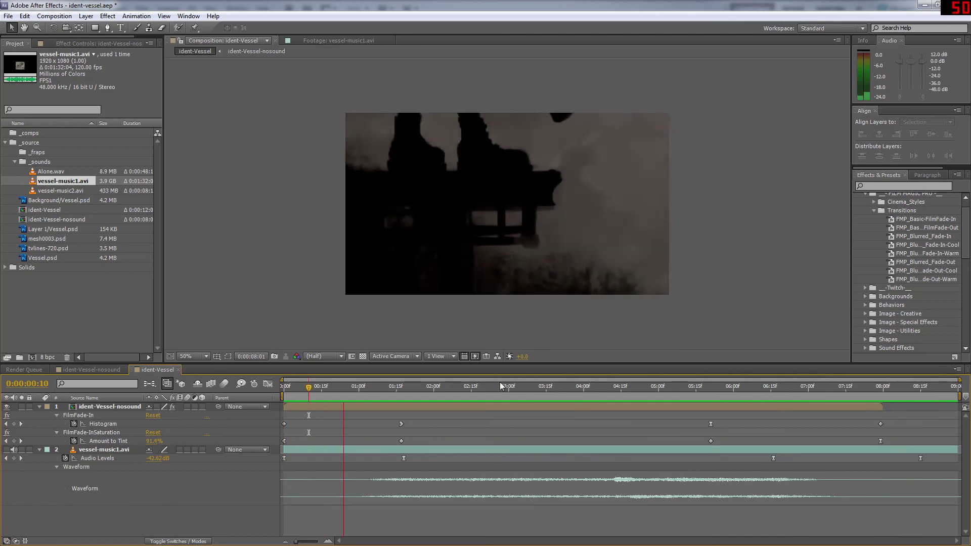
key(space)
key(ctrl+s)
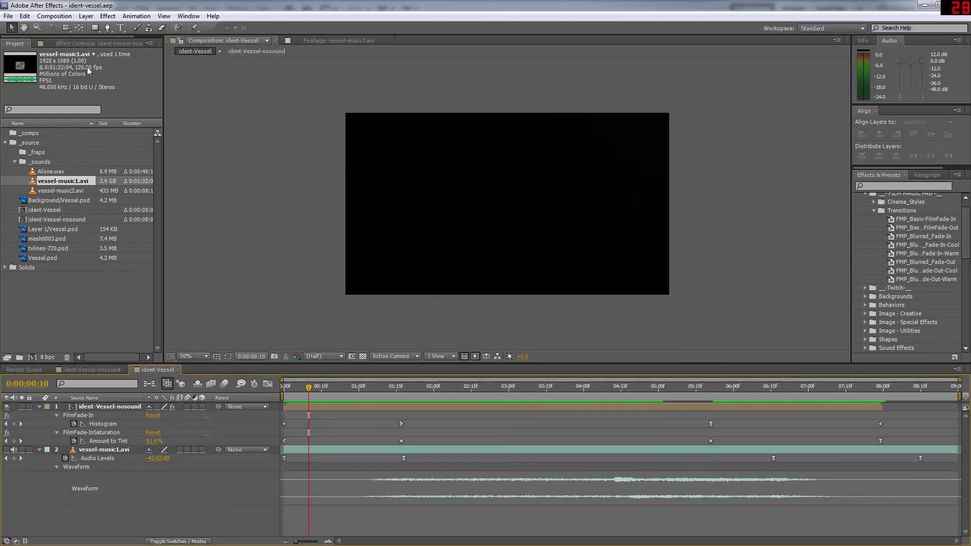
Add the ident-Vessel composition to the render queue with Best Settings as its render settings
click(54, 16)
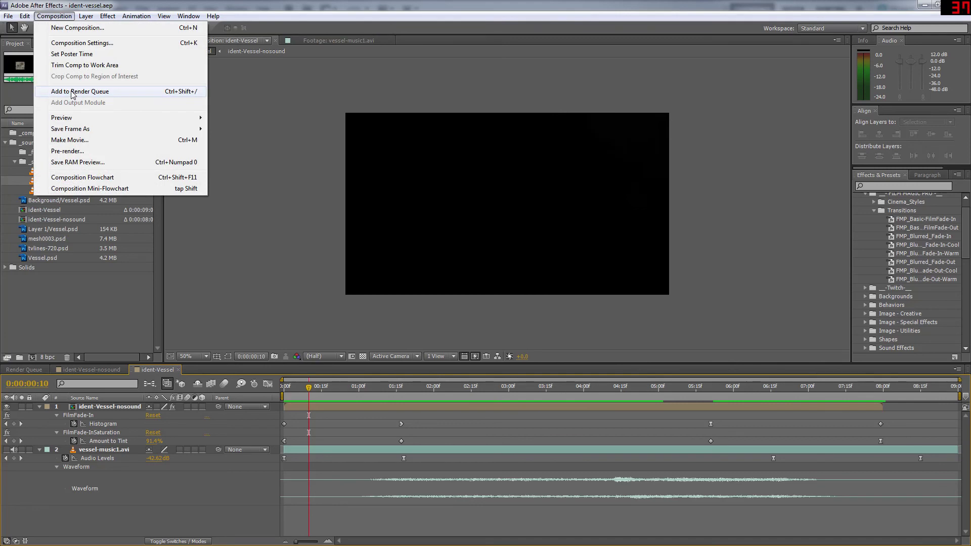
click(72, 92)
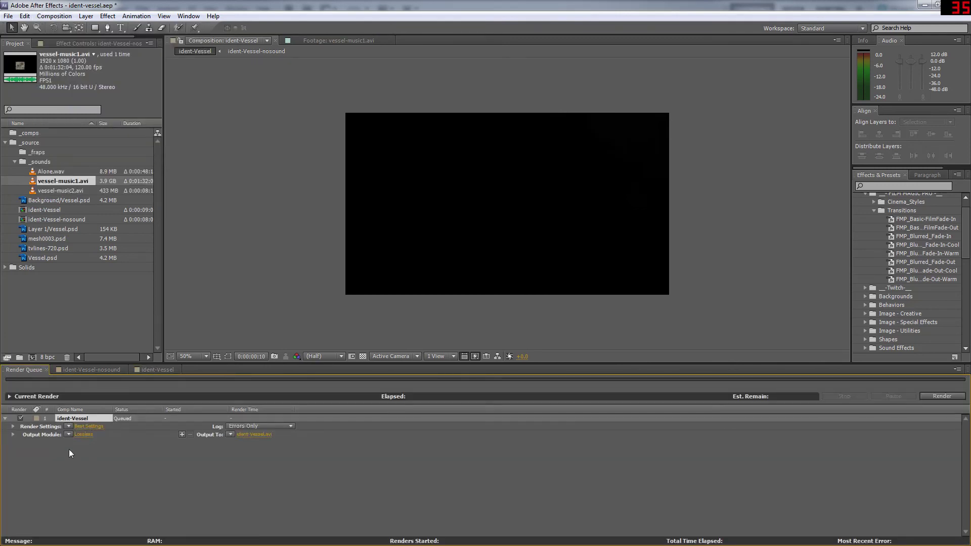
click(69, 427)
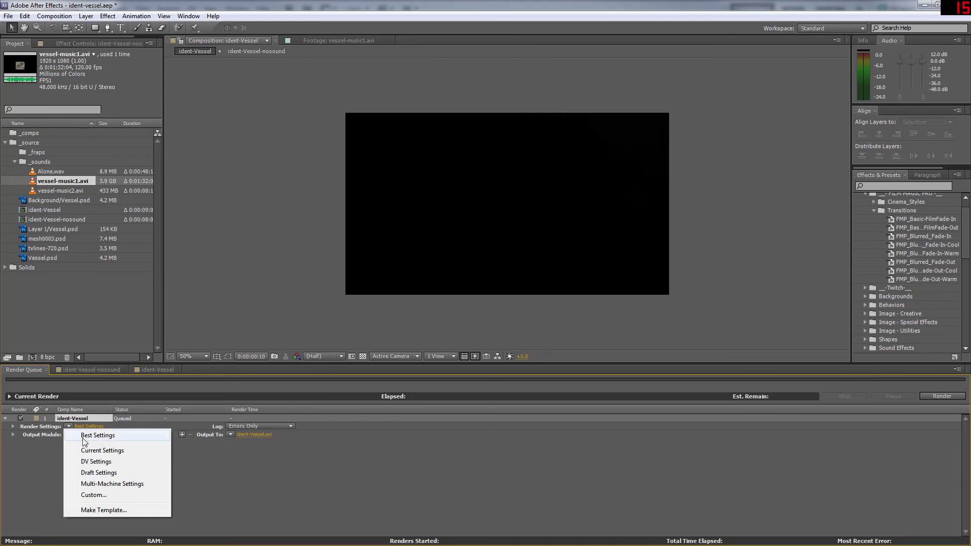
click(82, 436)
Set the output module's format to QuickTime and enable audio output at 48.000 kHz, 16 Bit, Stereo
click(68, 434)
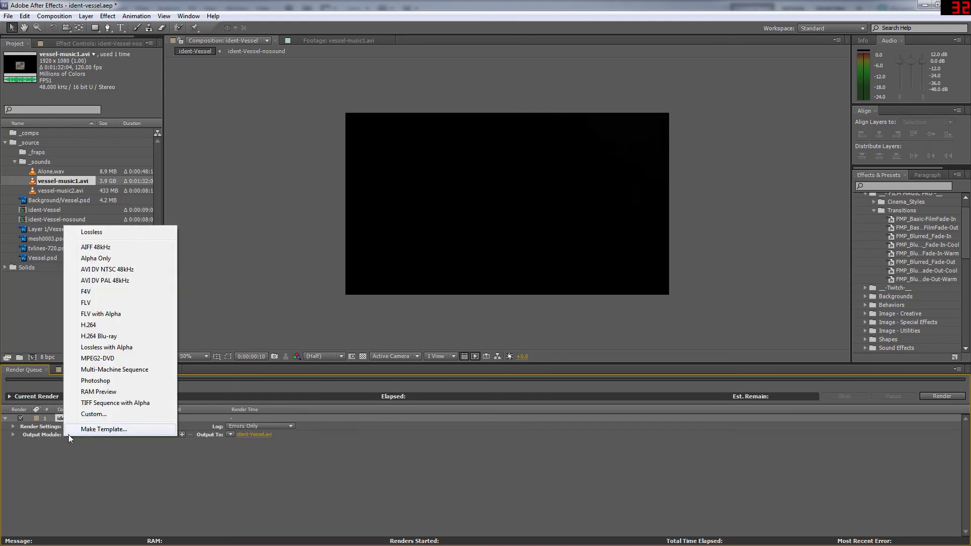
click(85, 434)
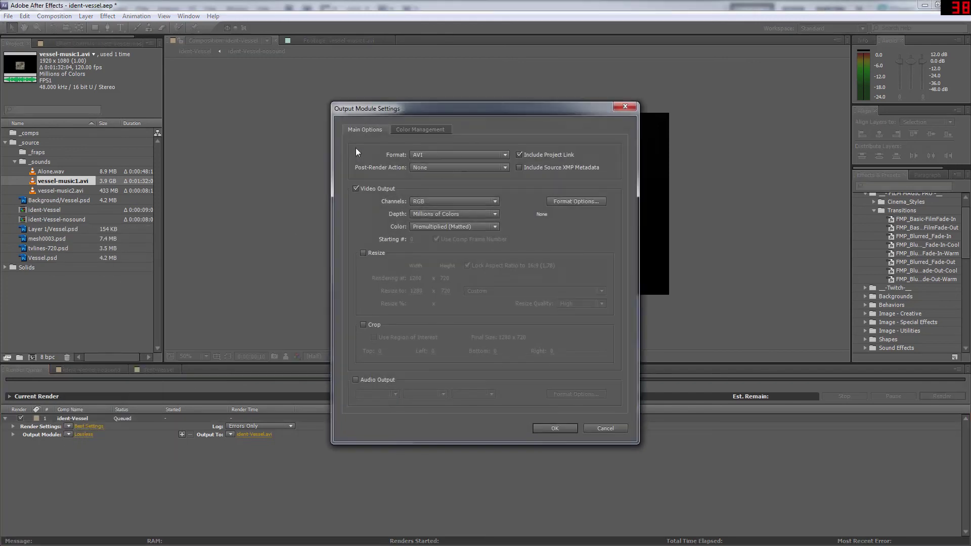
click(442, 155)
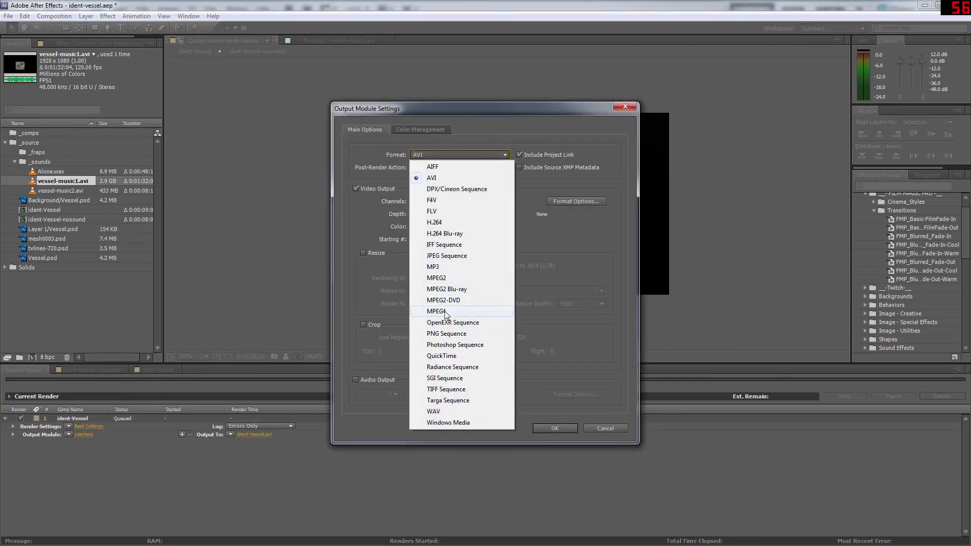
click(441, 356)
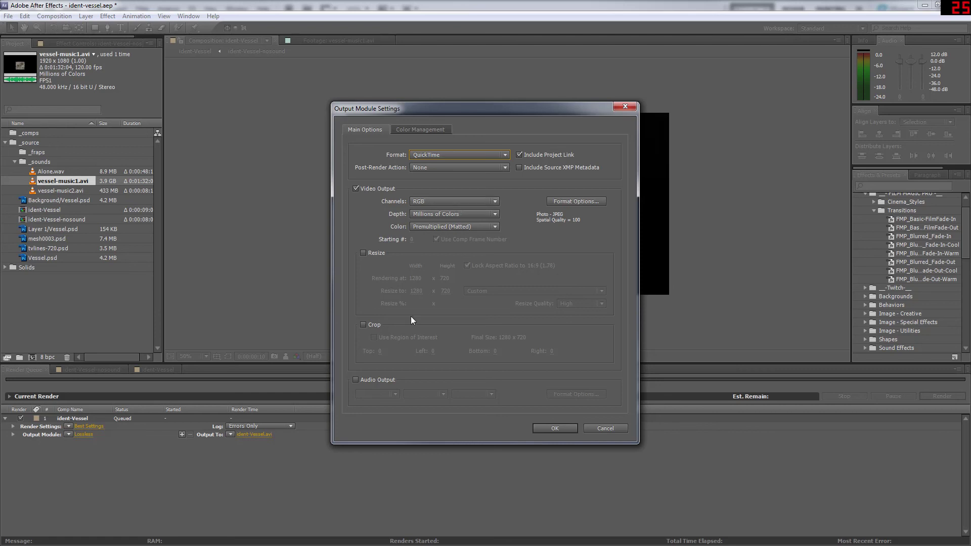
click(356, 380)
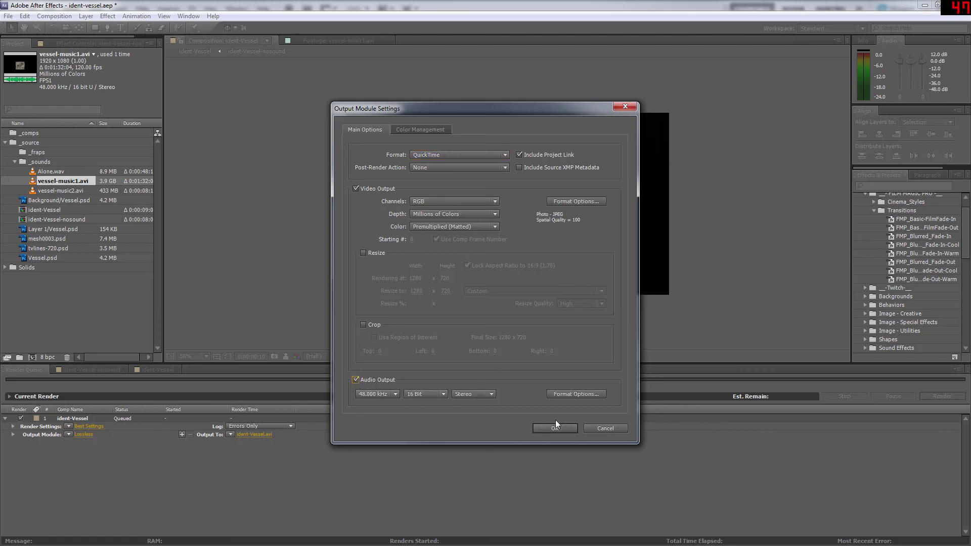
click(543, 429)
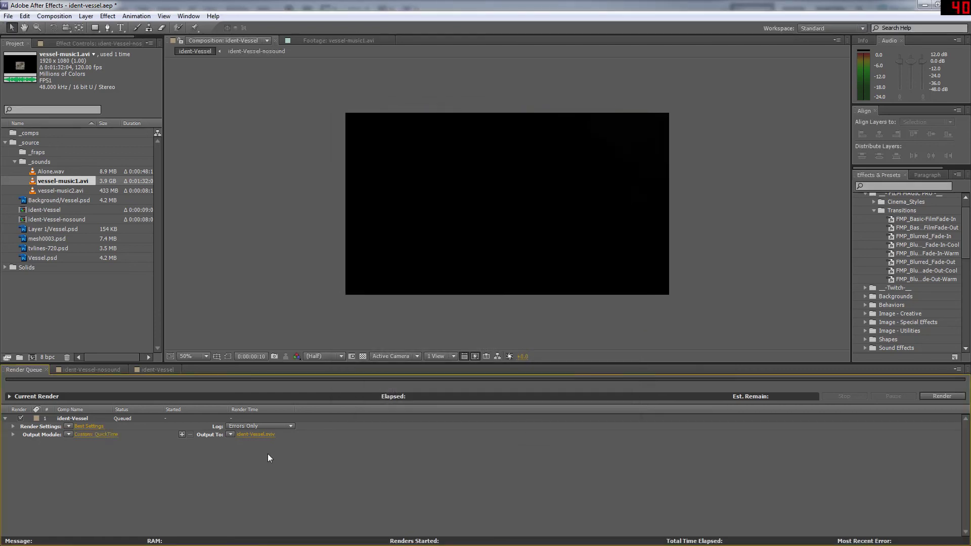
Render the queued composition as ident-Vessel.mov in the _output folder and return to the ident-Vessel timeline
click(245, 435)
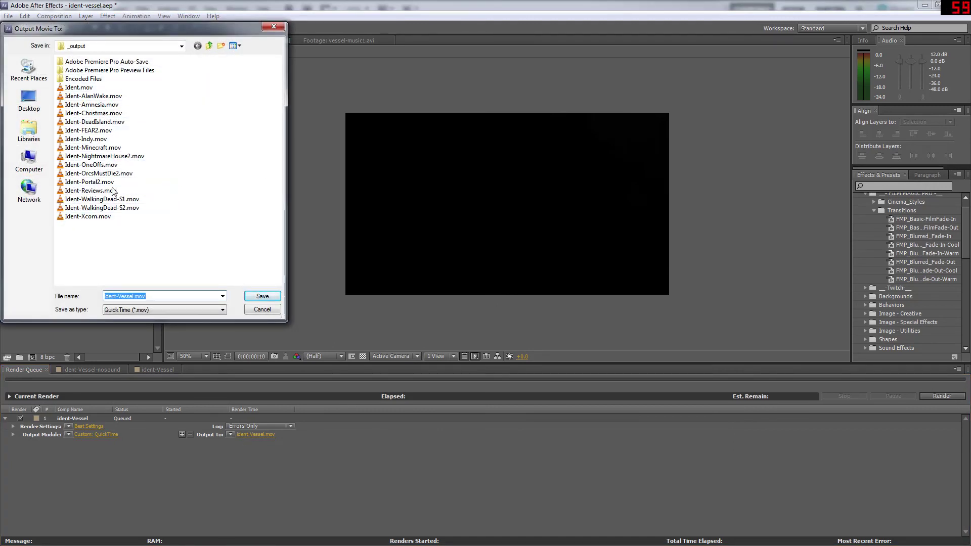
click(261, 297)
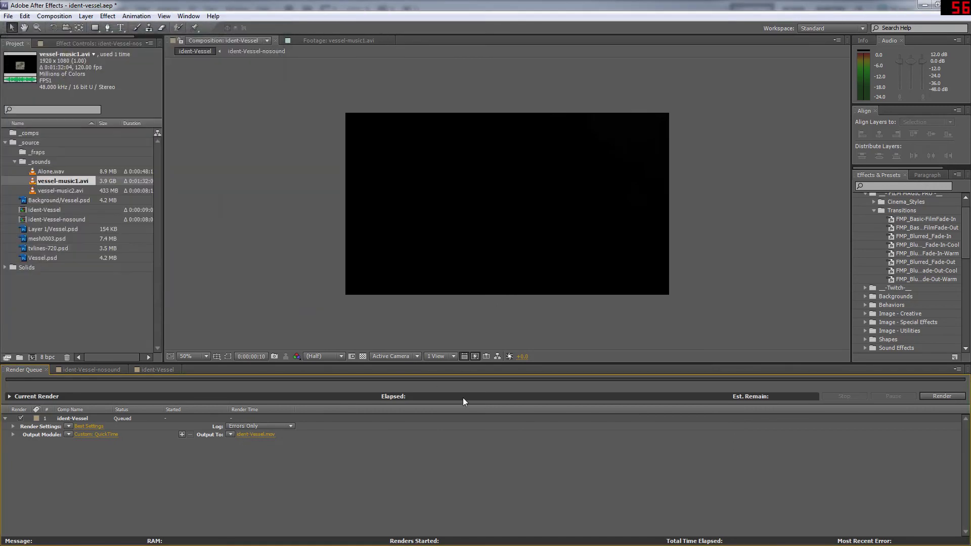
click(940, 396)
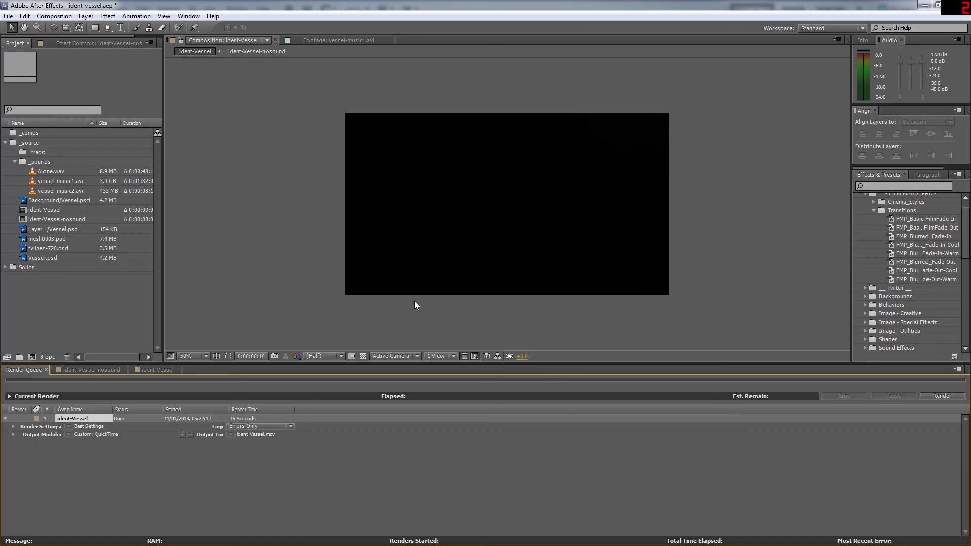
click(158, 370)
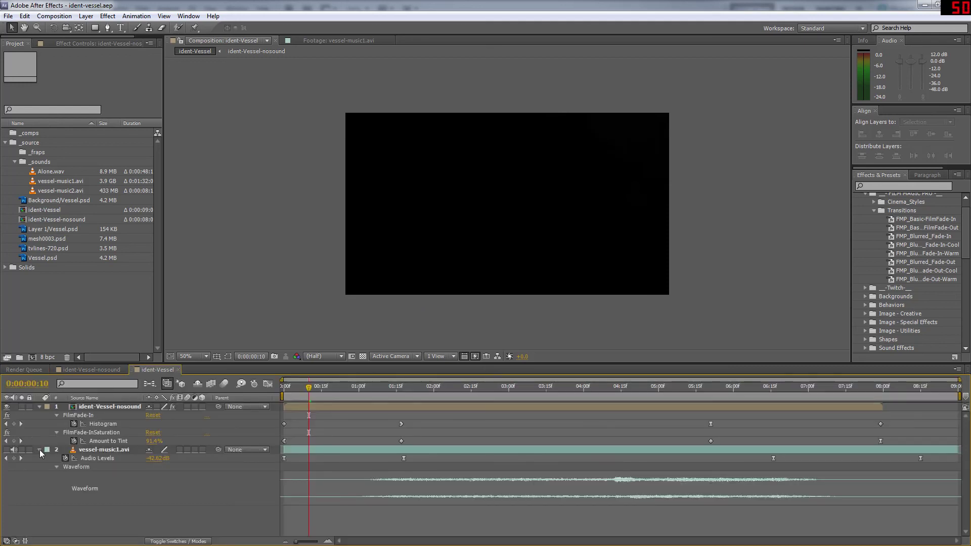